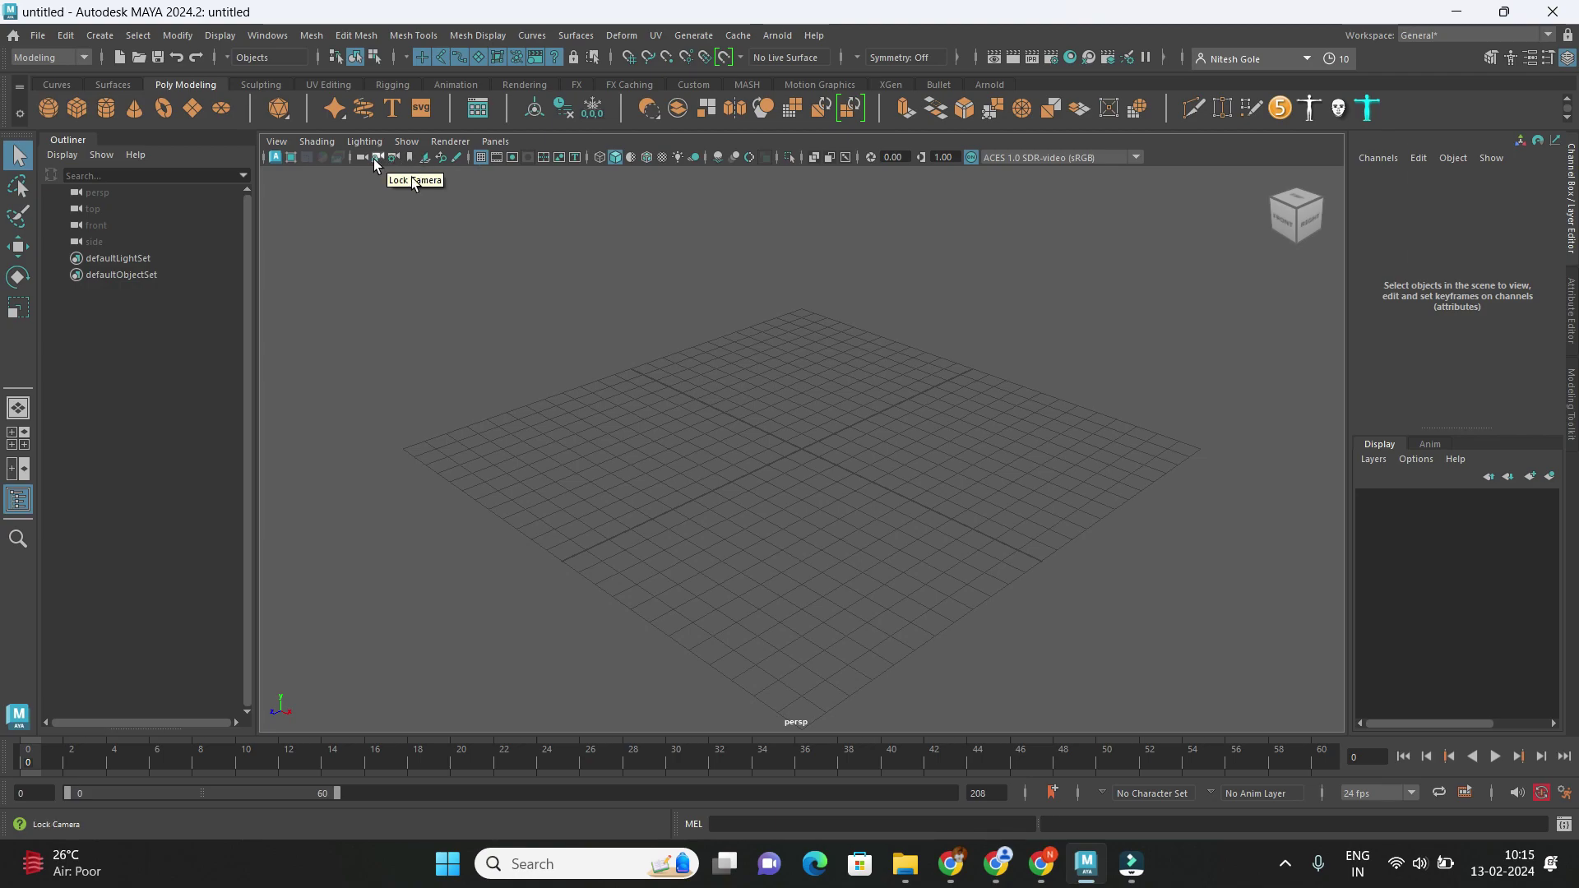
Create a polygon plane covering the whole grid, about 24.2 wide and 24.2 high.
scroll(869, 568, "down", 2)
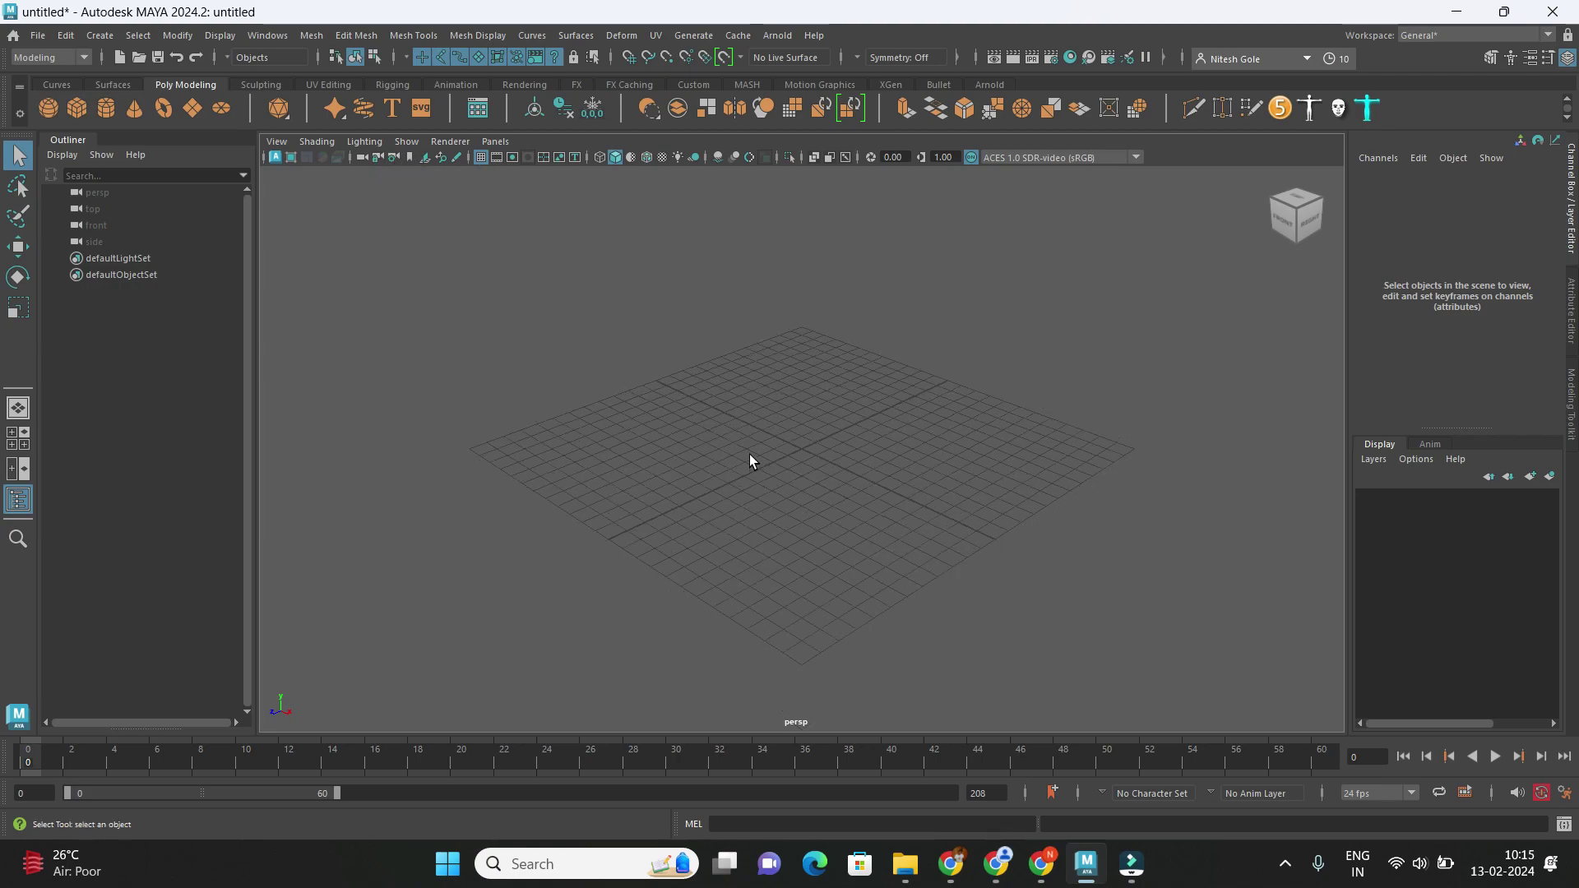
left_click_drag(749, 454, 656, 491, "alt")
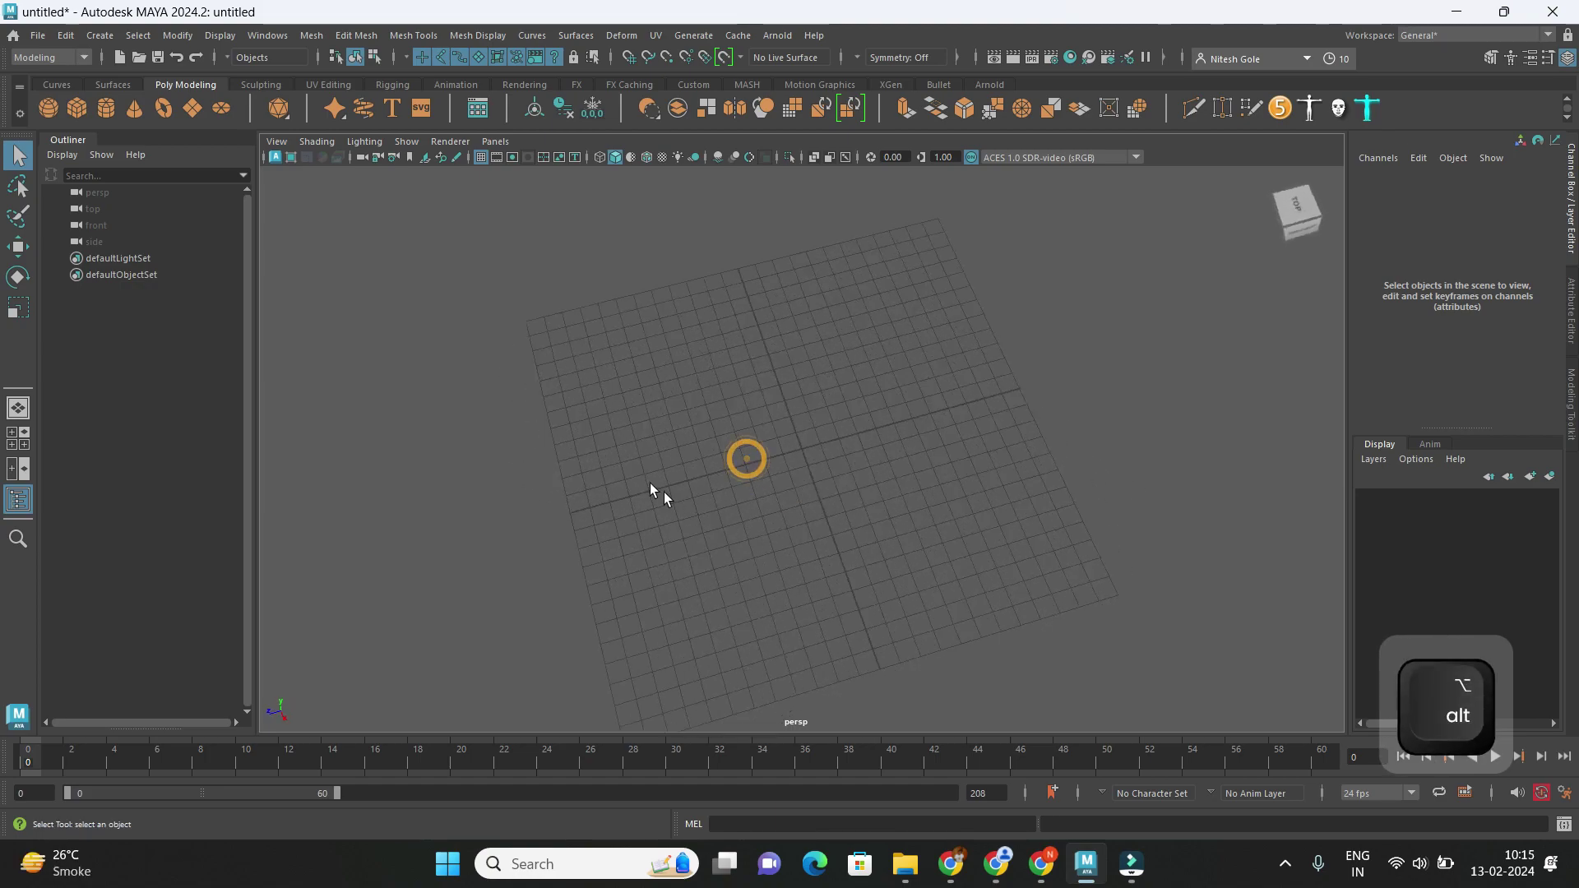
left_click(192, 108)
left_click_drag(524, 319, 1119, 593)
key("q")
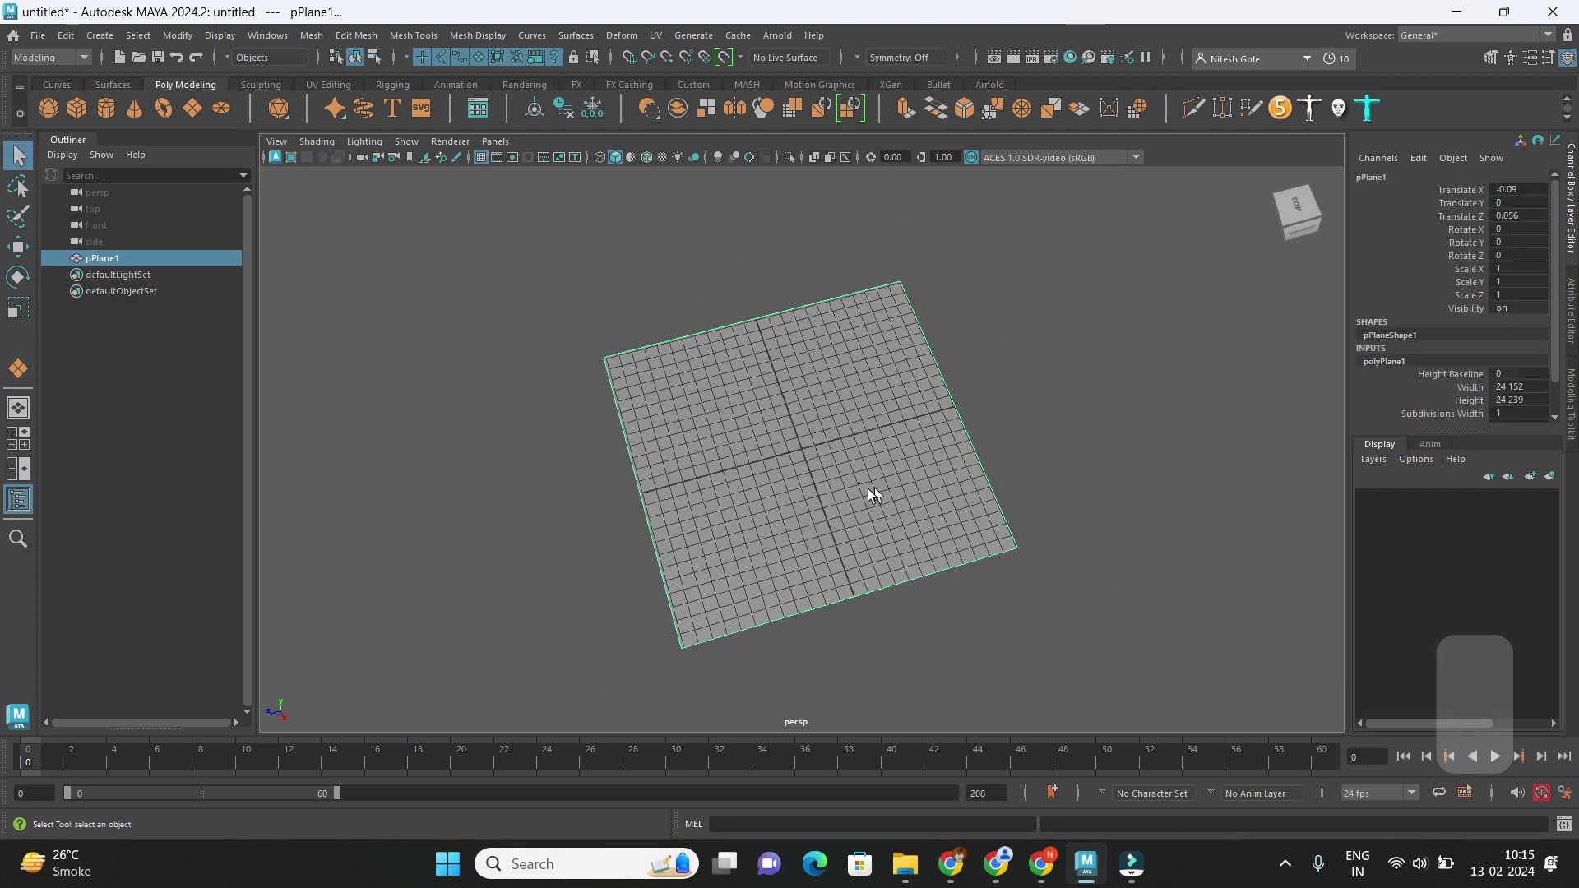
Create a polygon cube near the plane's center, about 2.7 wide, 2.2 high and 3.1 deep.
left_click_drag(874, 494, 832, 420, "alt")
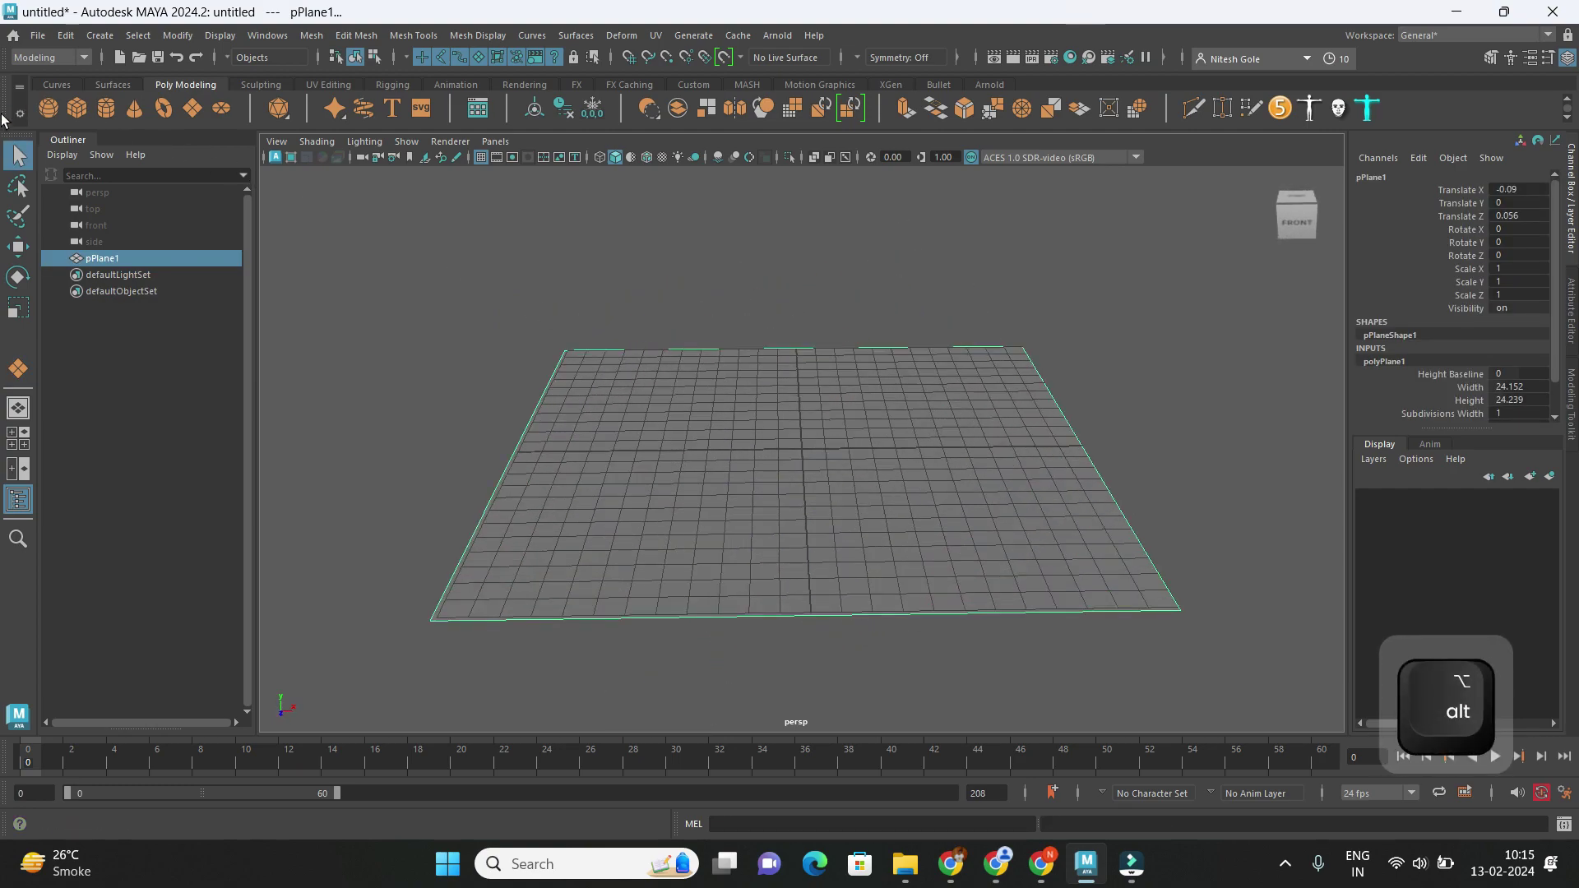
left_click(79, 108)
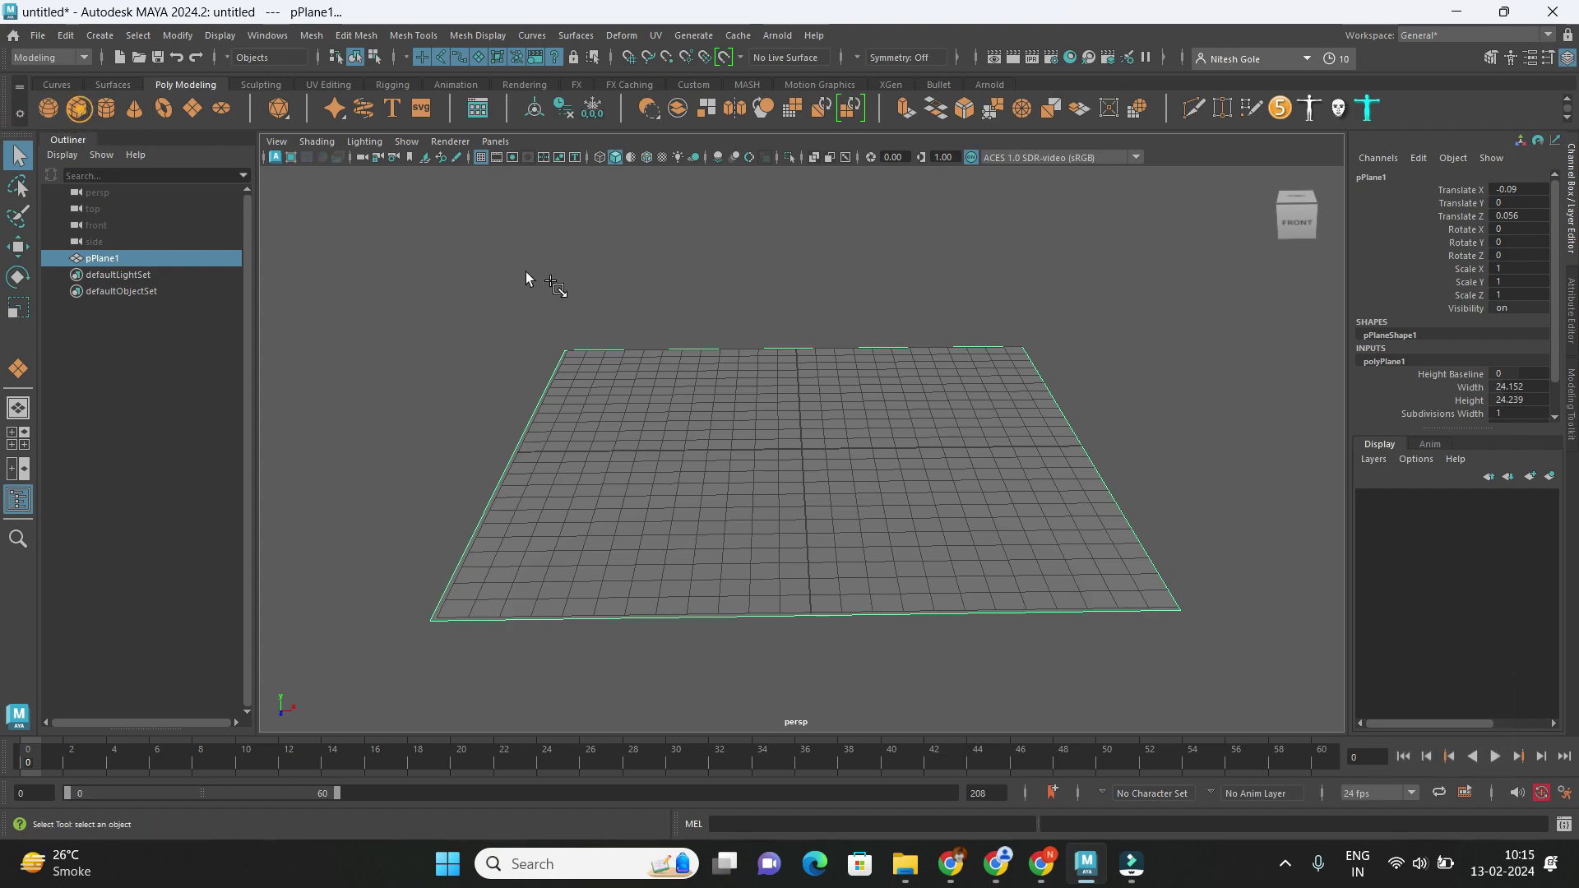
left_click_drag(791, 423, 847, 387)
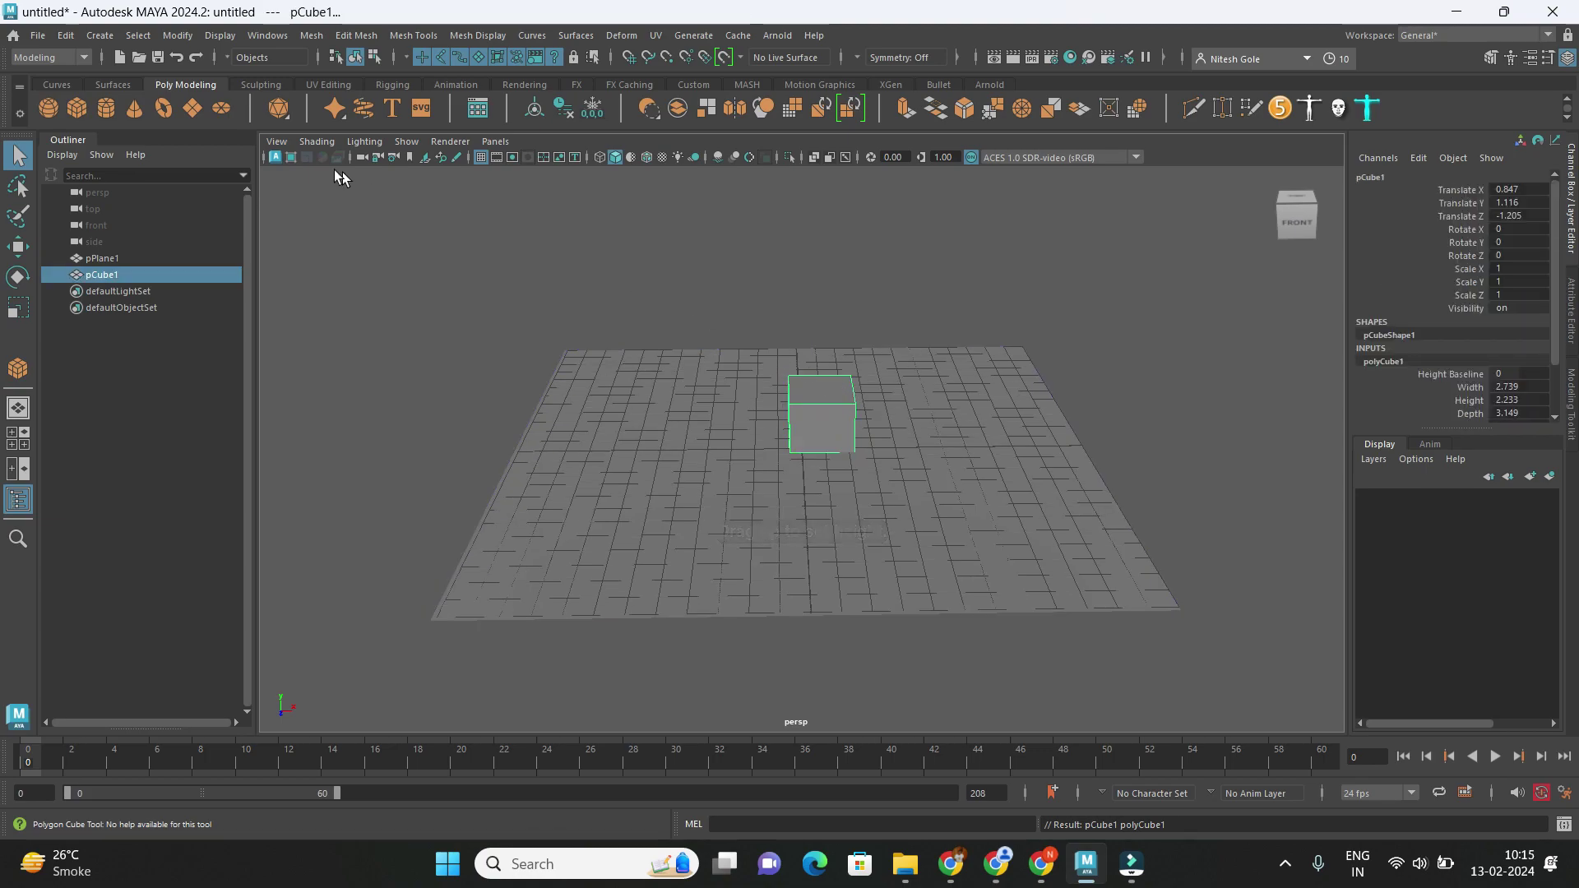
Create a polygon sphere of radius about 1.3 beside the cube and raise it to about 1.22 in Y.
left_click(49, 109)
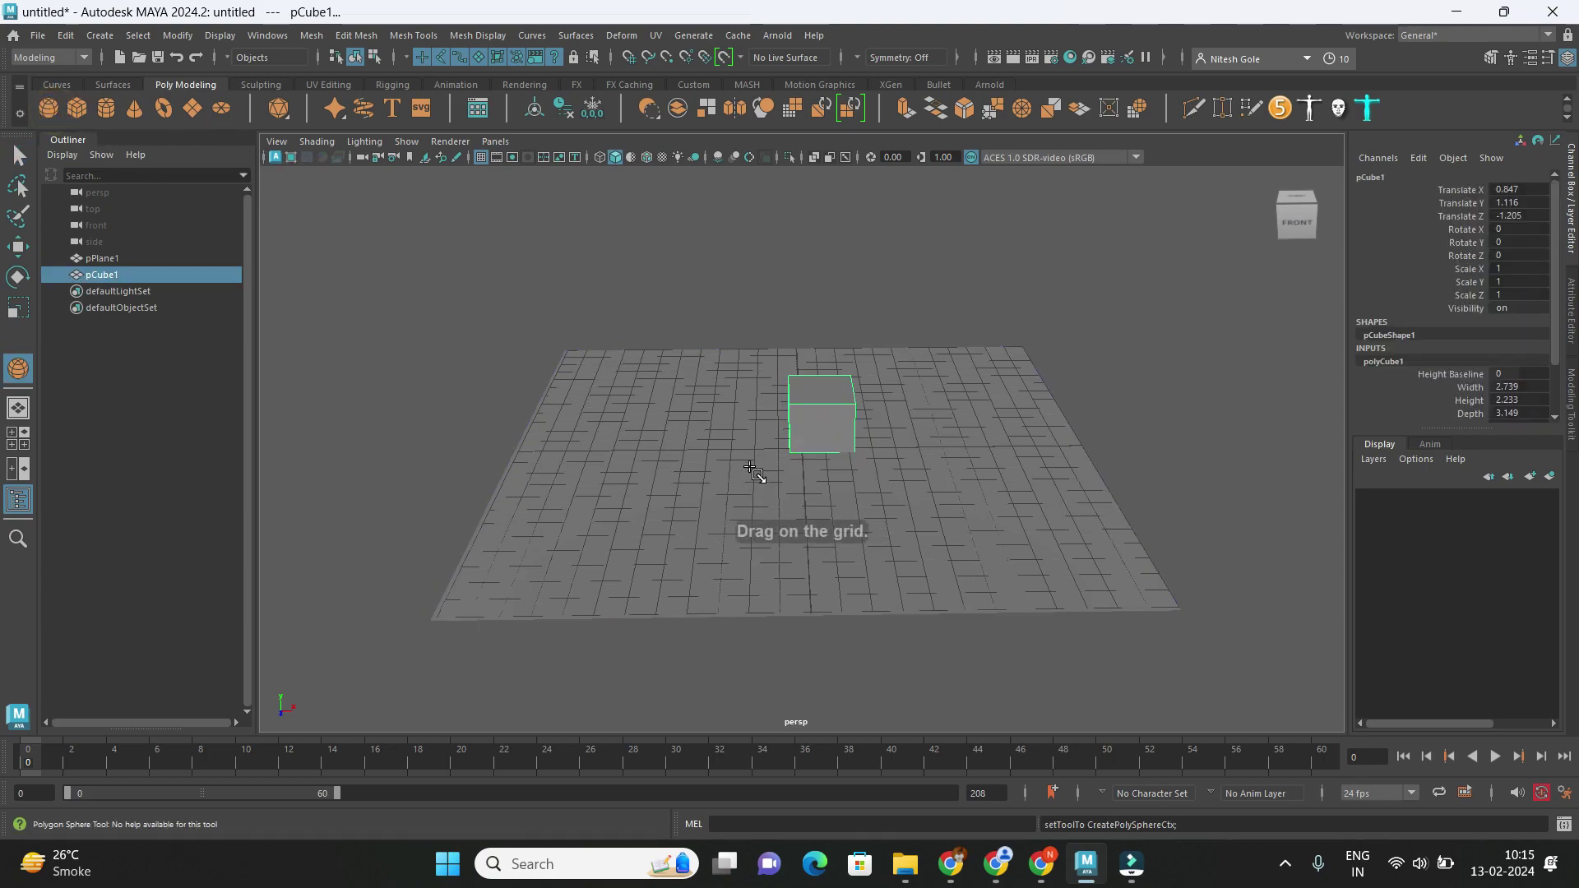
left_click_drag(752, 471, 788, 483)
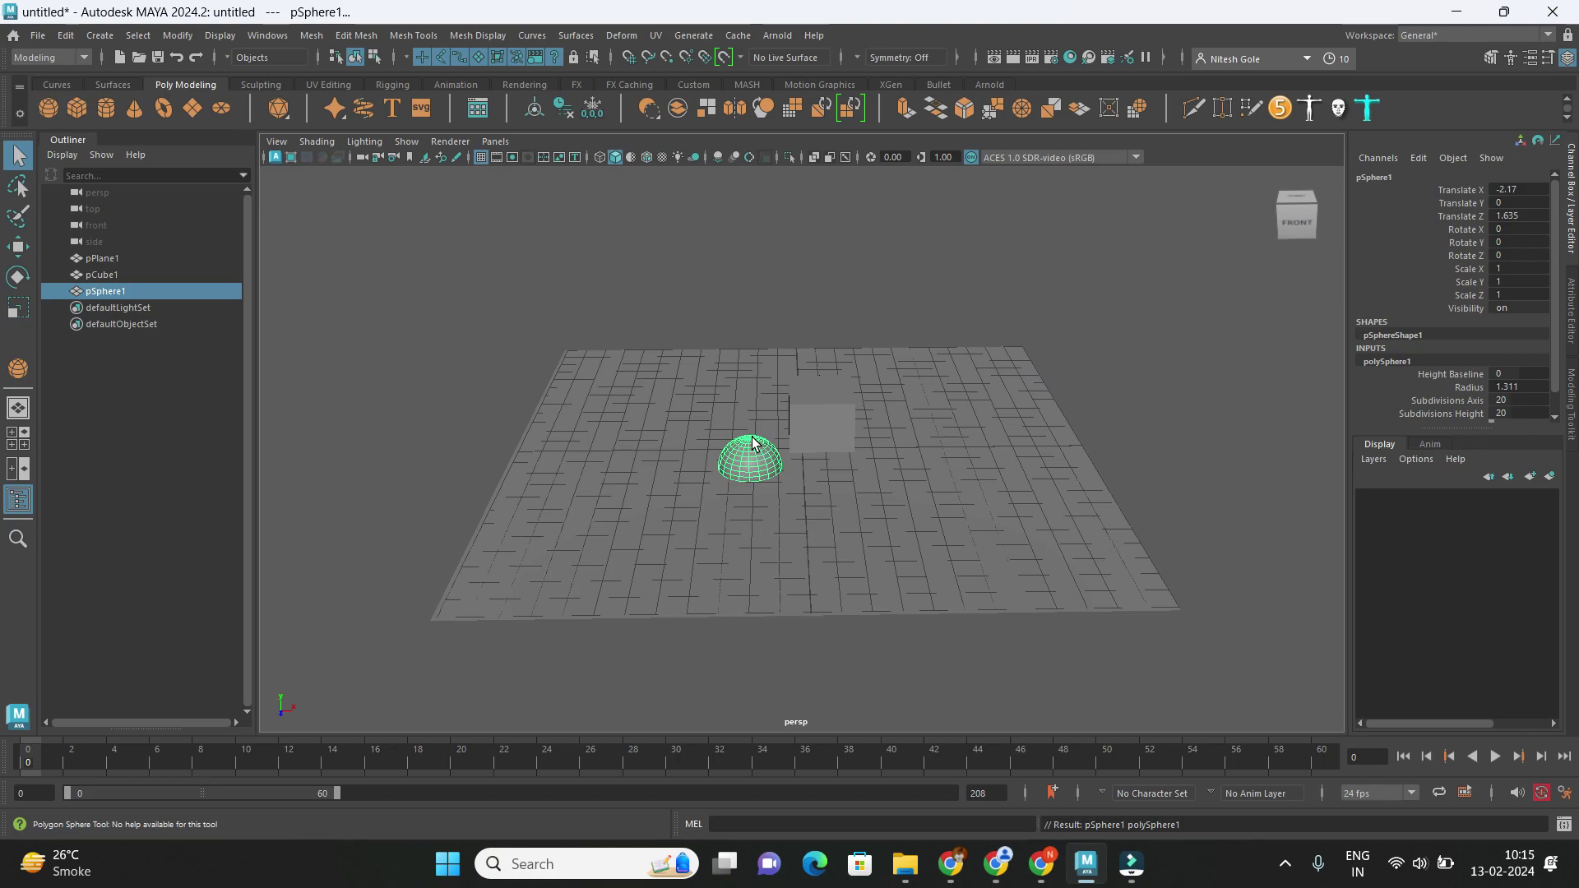
key("w")
left_click_drag(750, 421, 739, 382)
Create a polygon cone on the plane near the sphere and cube, and move the sphere along Z to about 0.87.
left_click(136, 110)
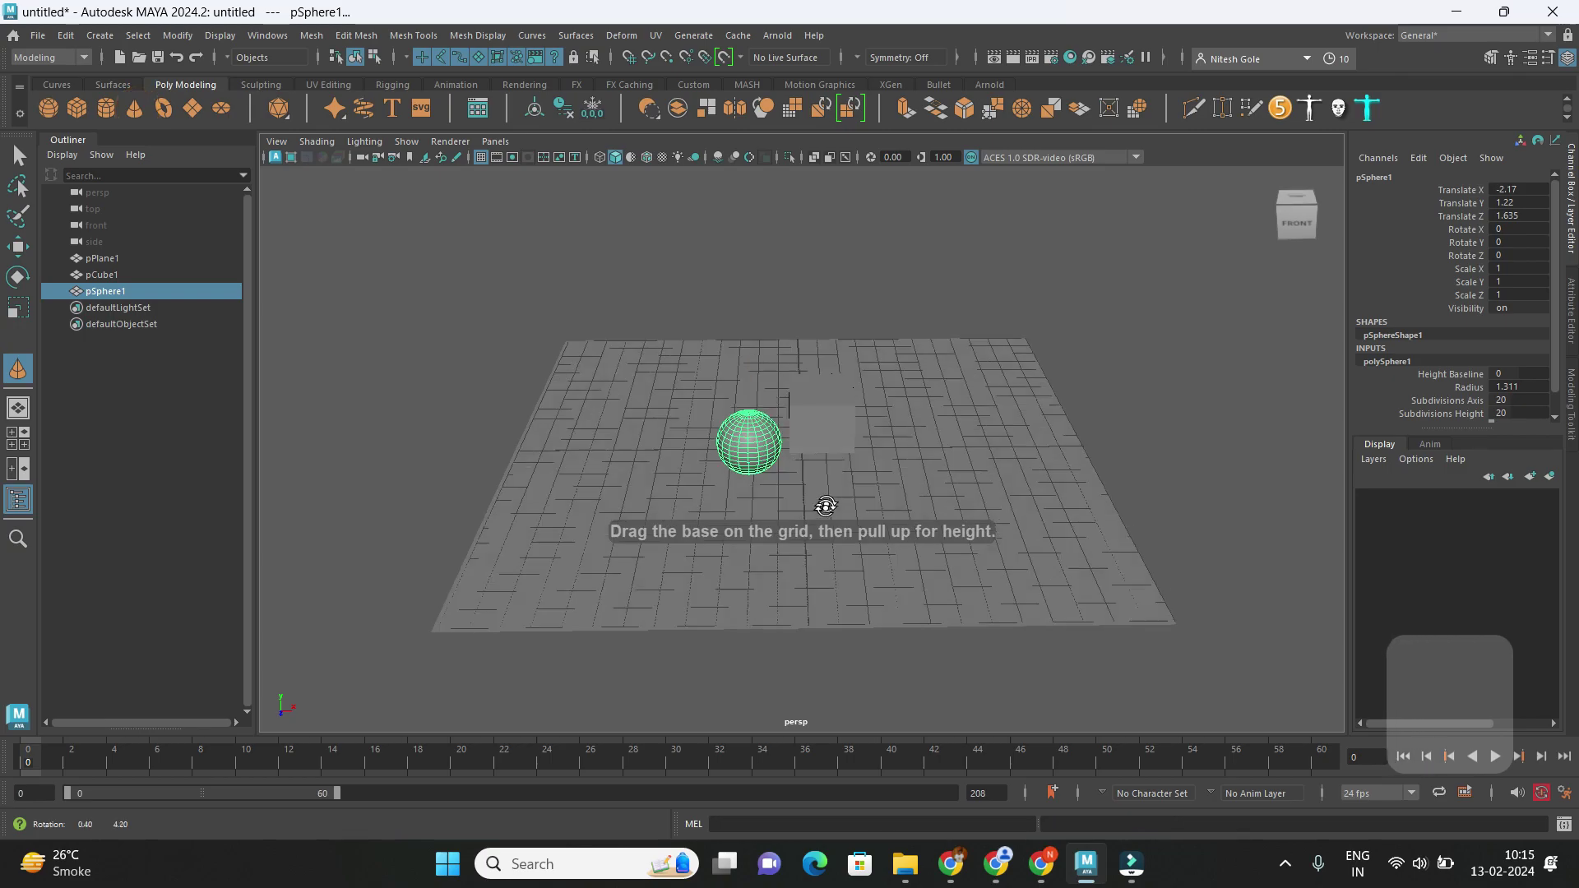
mouse_move(822, 504)
left_mouse_down("alt")
mouse_move(847, 519)
mouse_move(852, 493)
mouse_move(1050, 494)
mouse_move(855, 423)
mouse_move(859, 409)
mouse_move(839, 554)
mouse_move(815, 526)
left_mouse_up("alt")
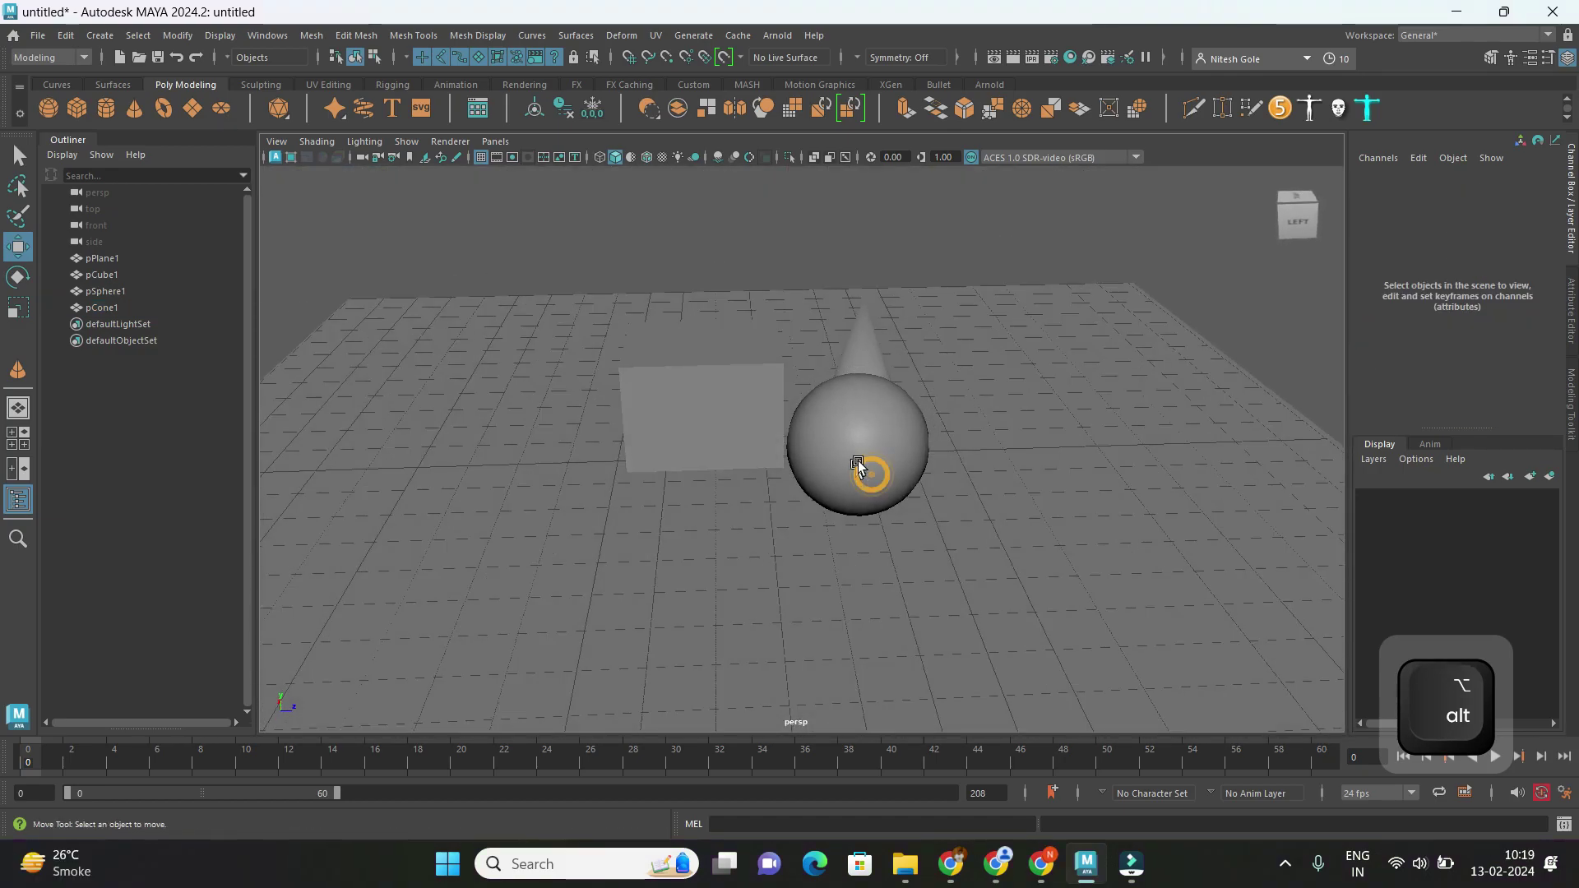
left_click(878, 457)
left_click_drag(934, 447, 893, 446)
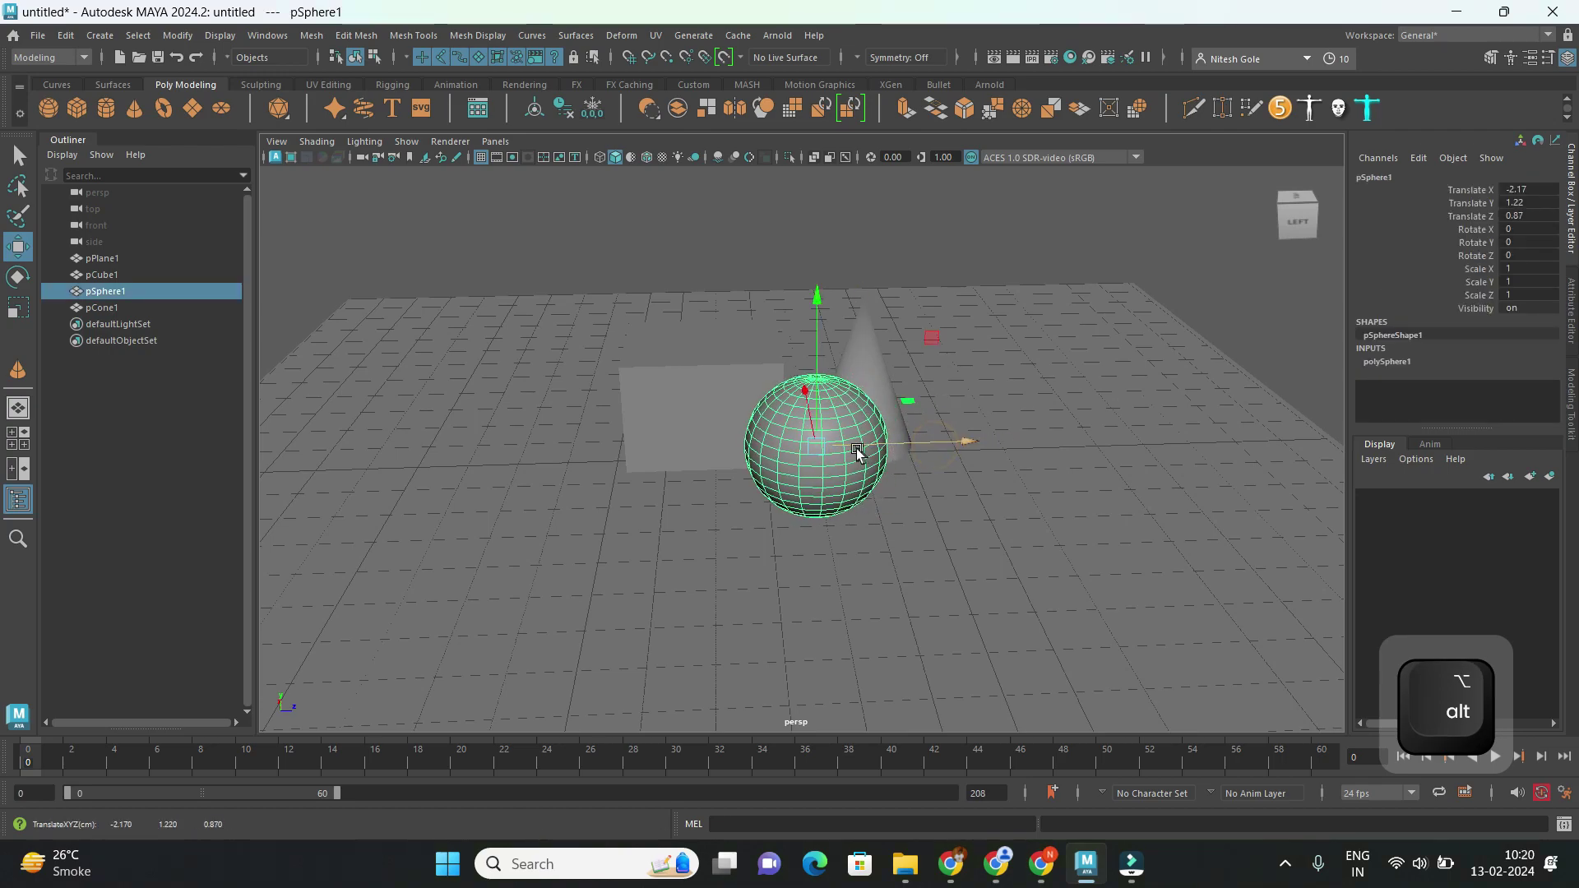
Look through the favorite materials that can be assigned to the sphere, without assigning any, and select the plane.
right_click(837, 416)
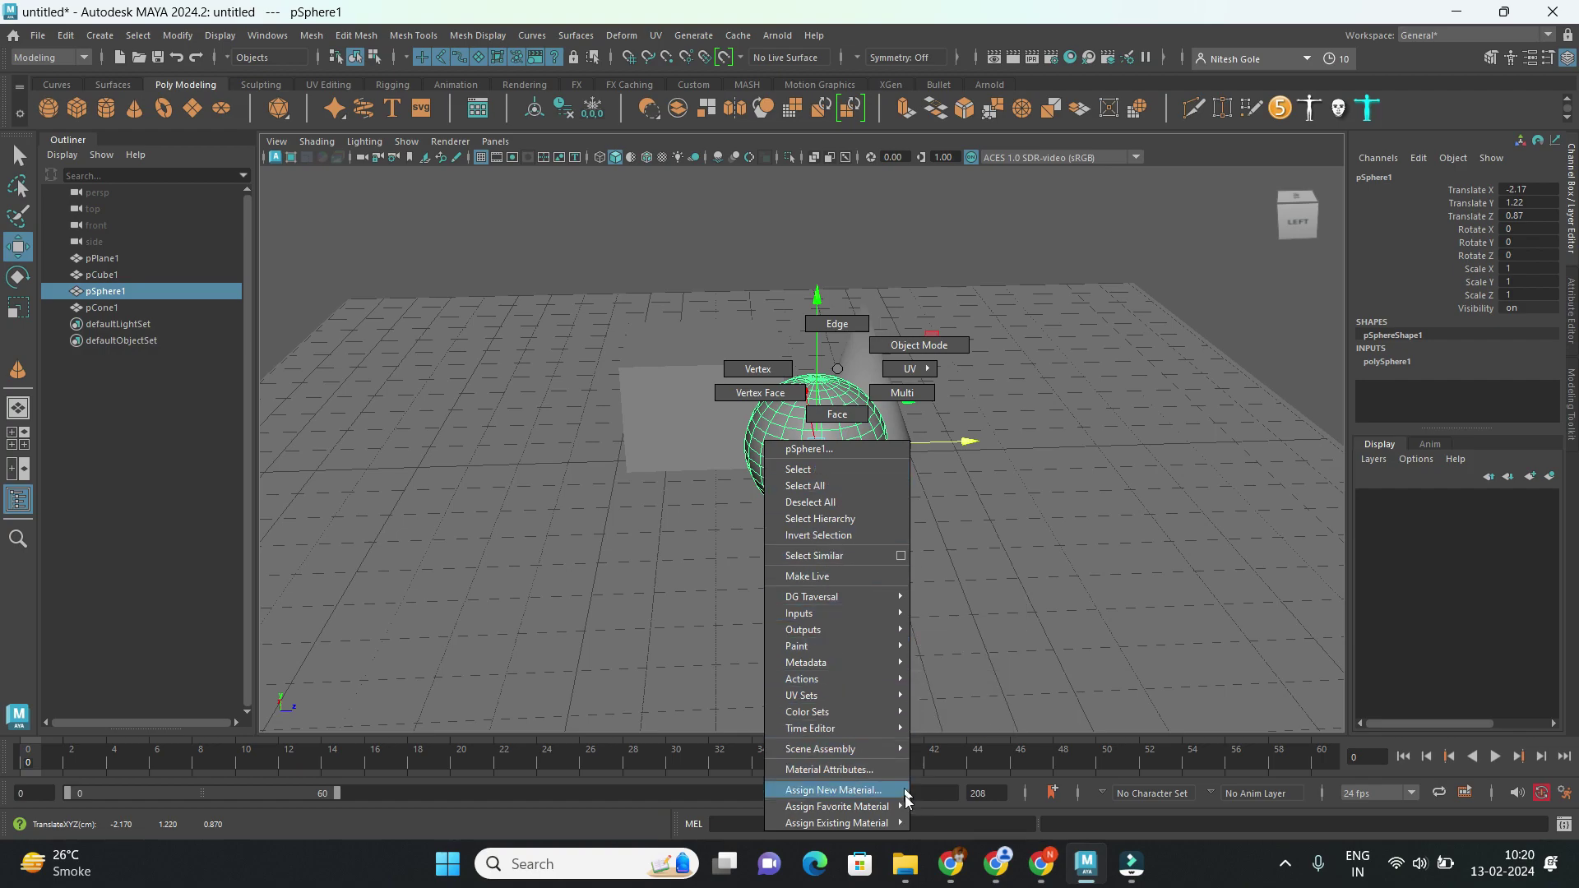
mouse_move(877, 825)
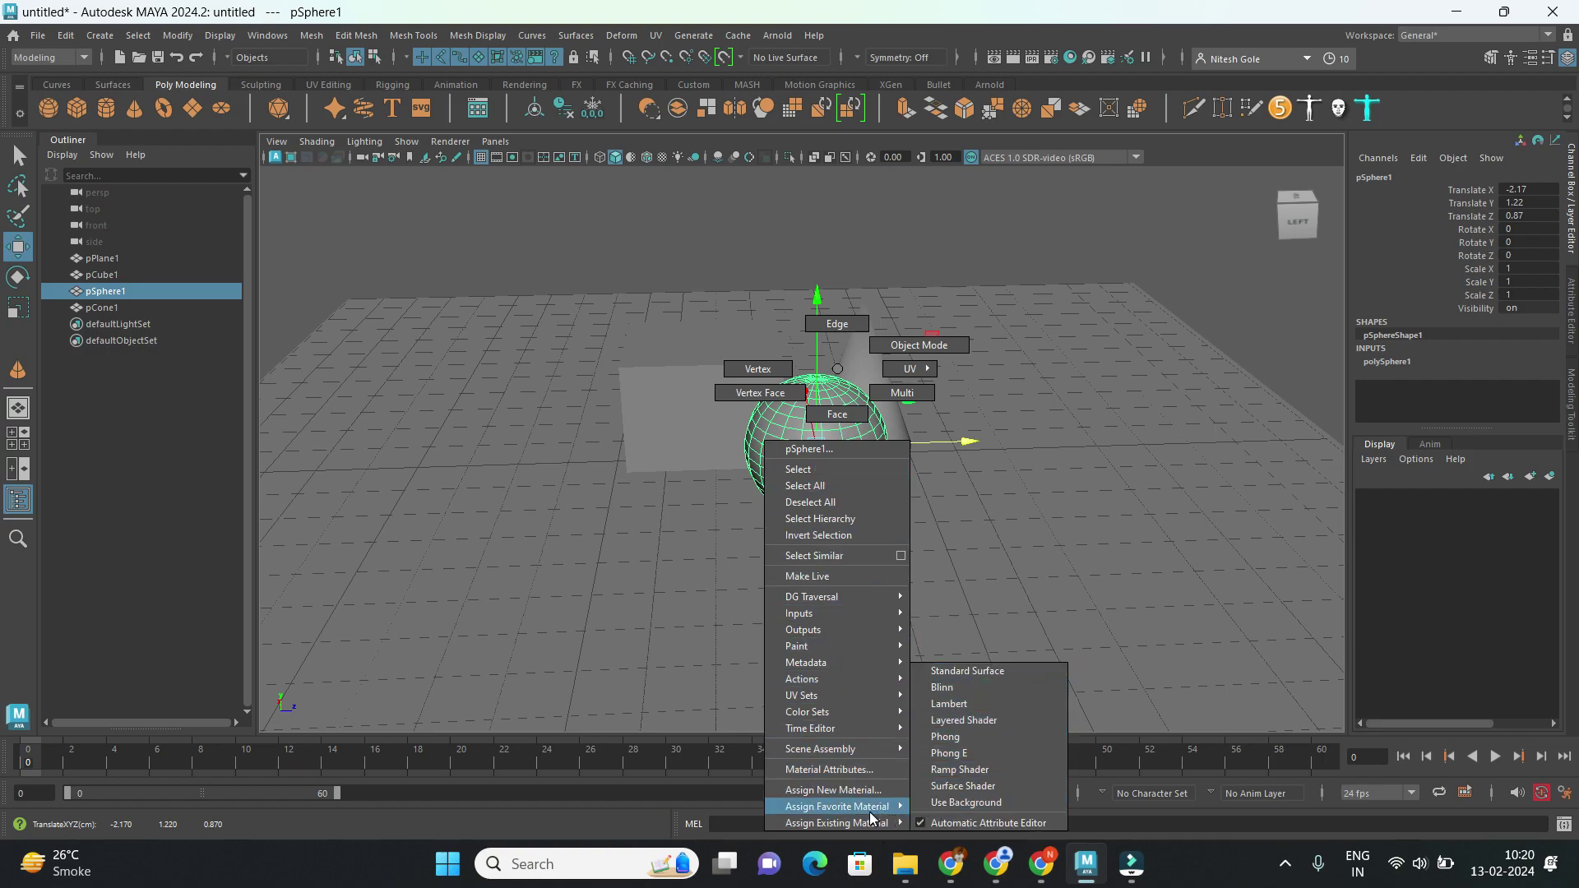
left_click(539, 522)
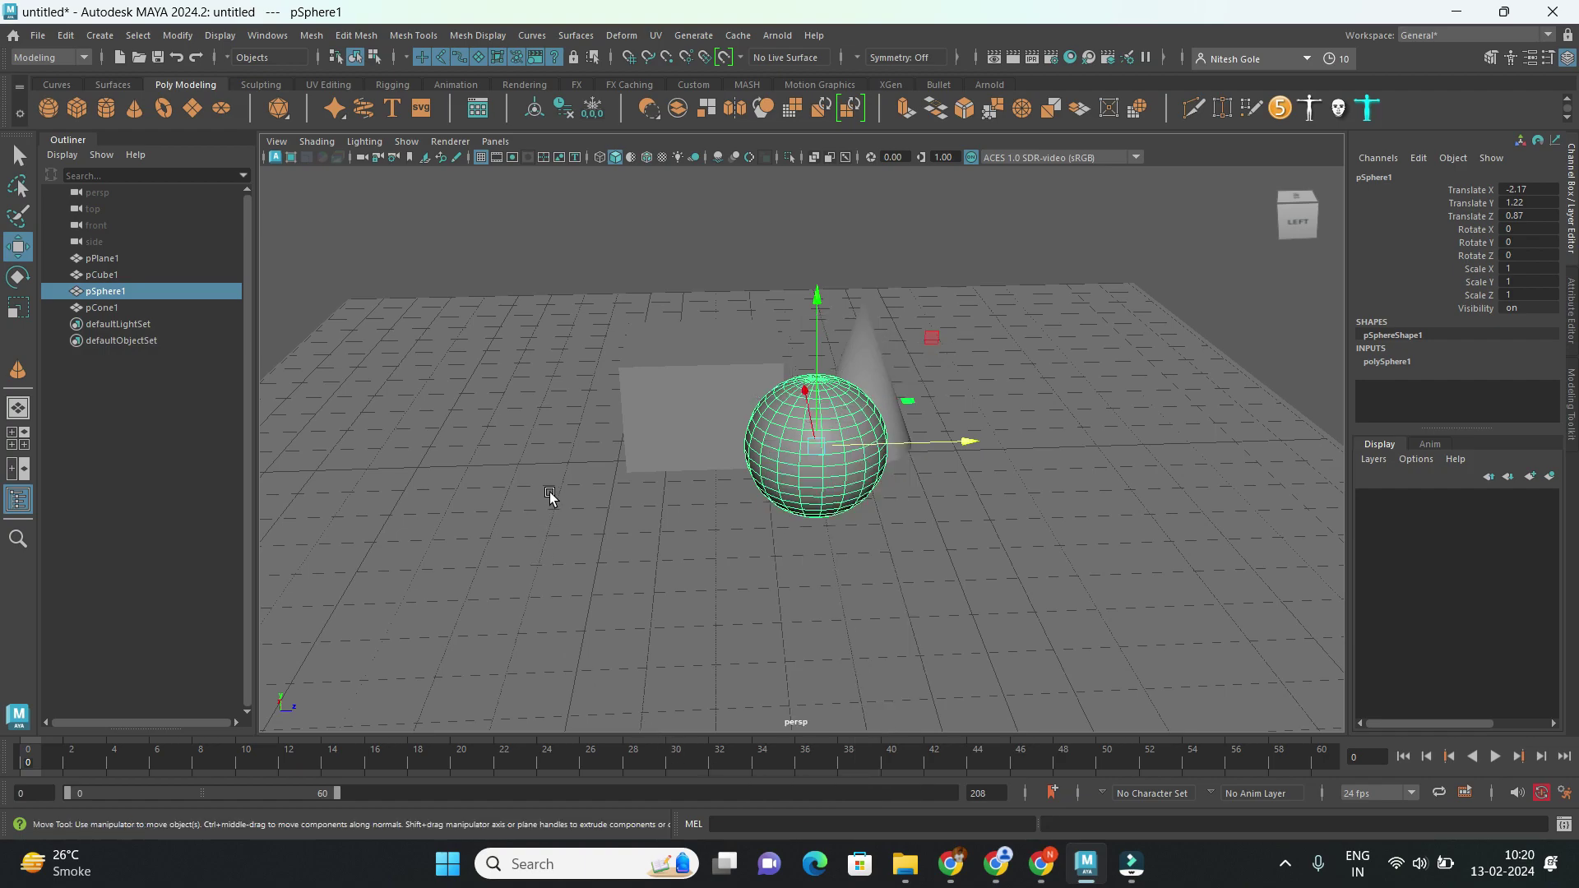
left_click(549, 491)
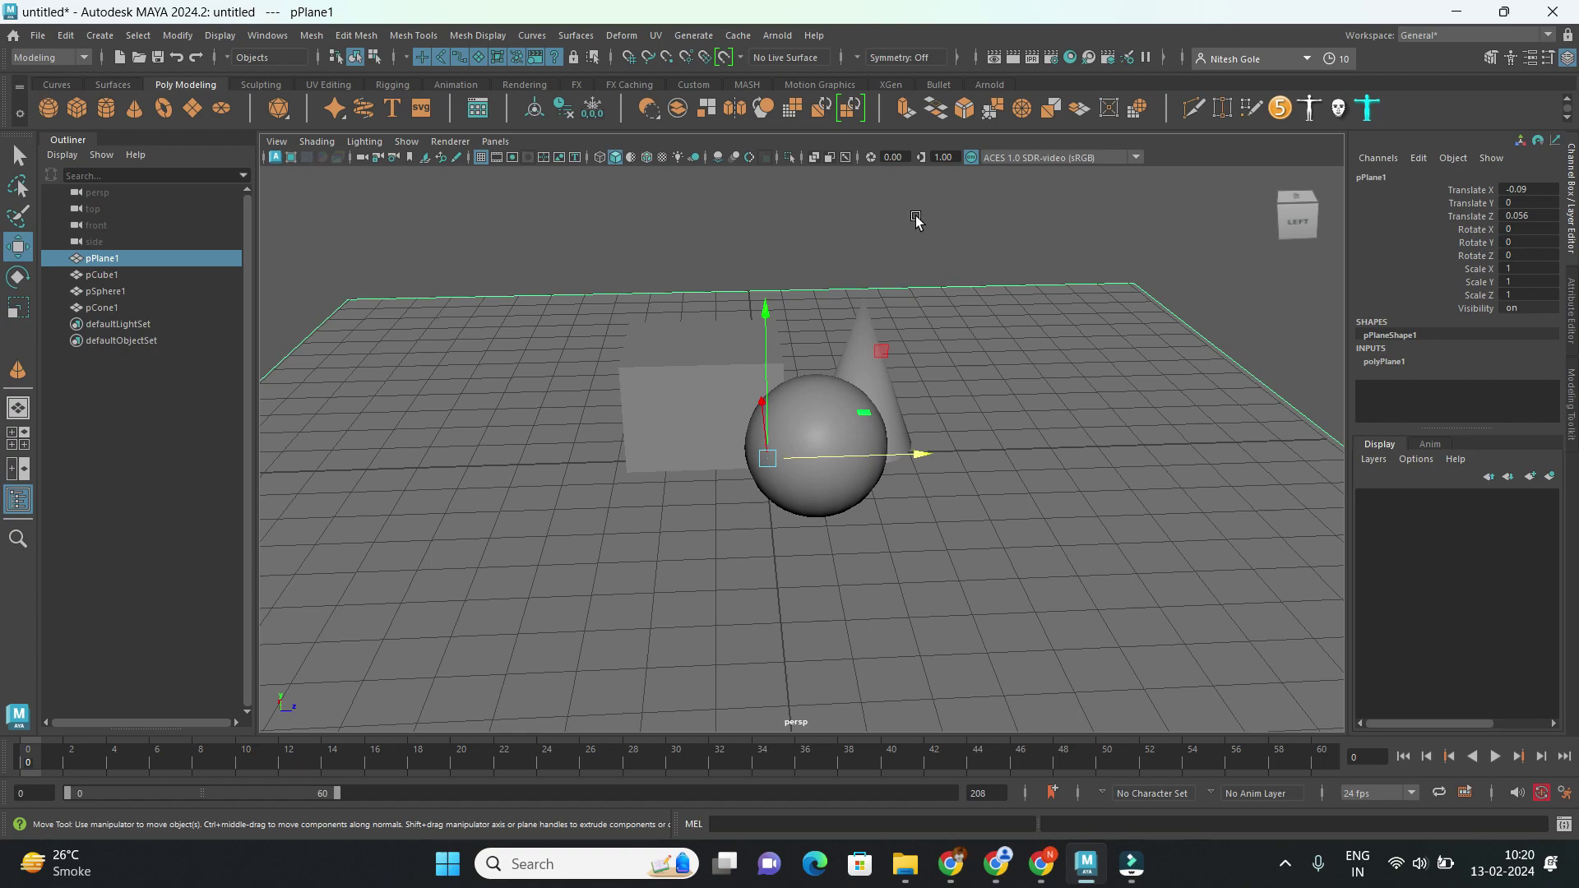
Check which renderers are available in the Render Settings and close them without changing anything.
left_click(1050, 59)
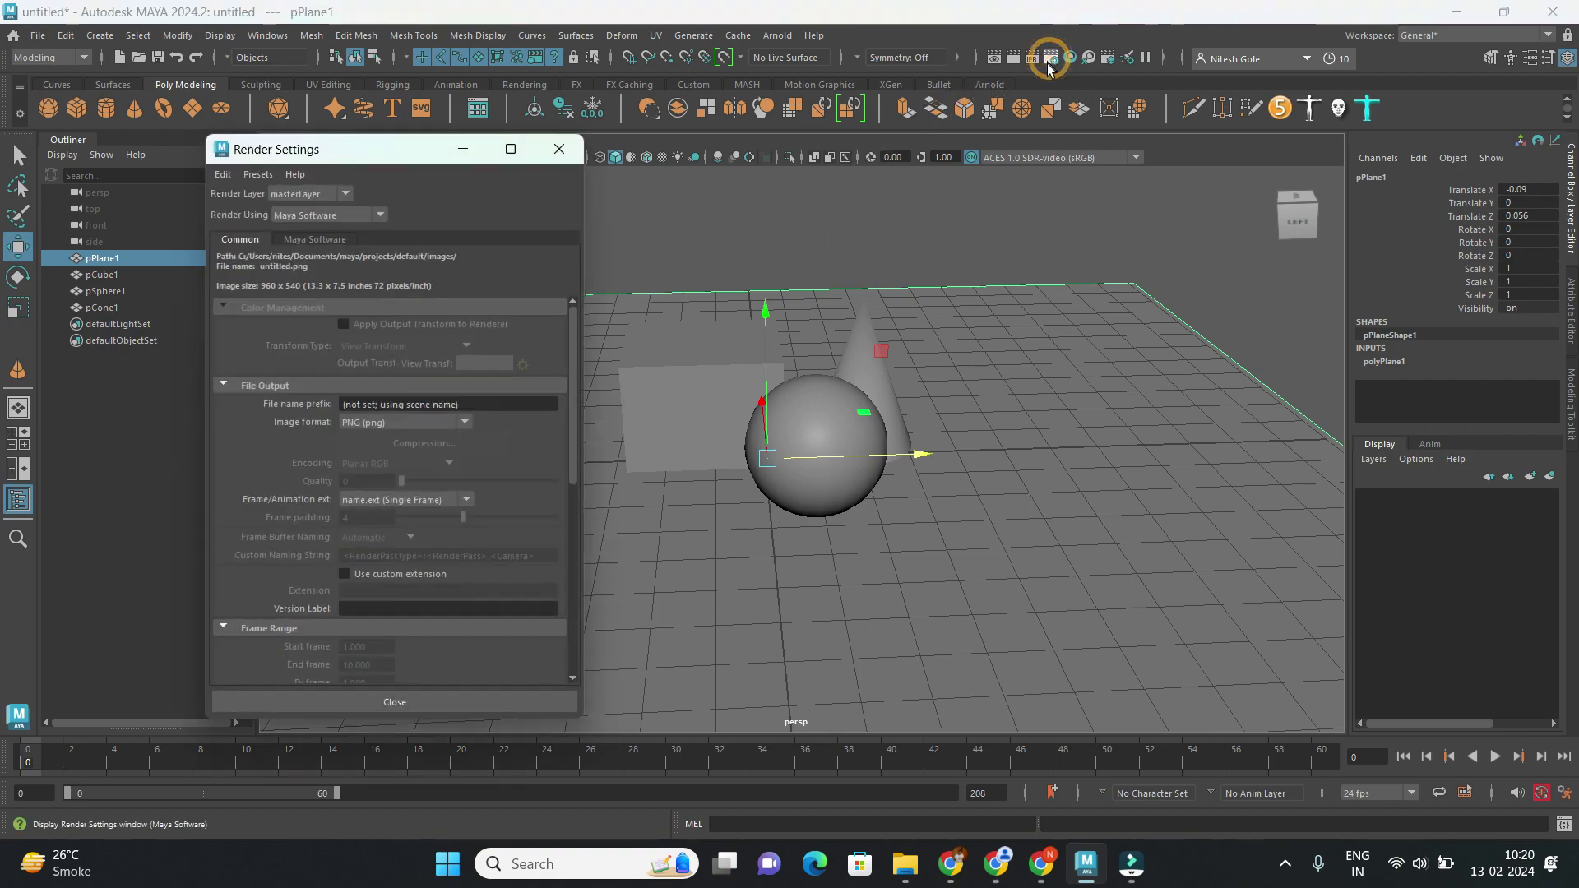
left_click(379, 215)
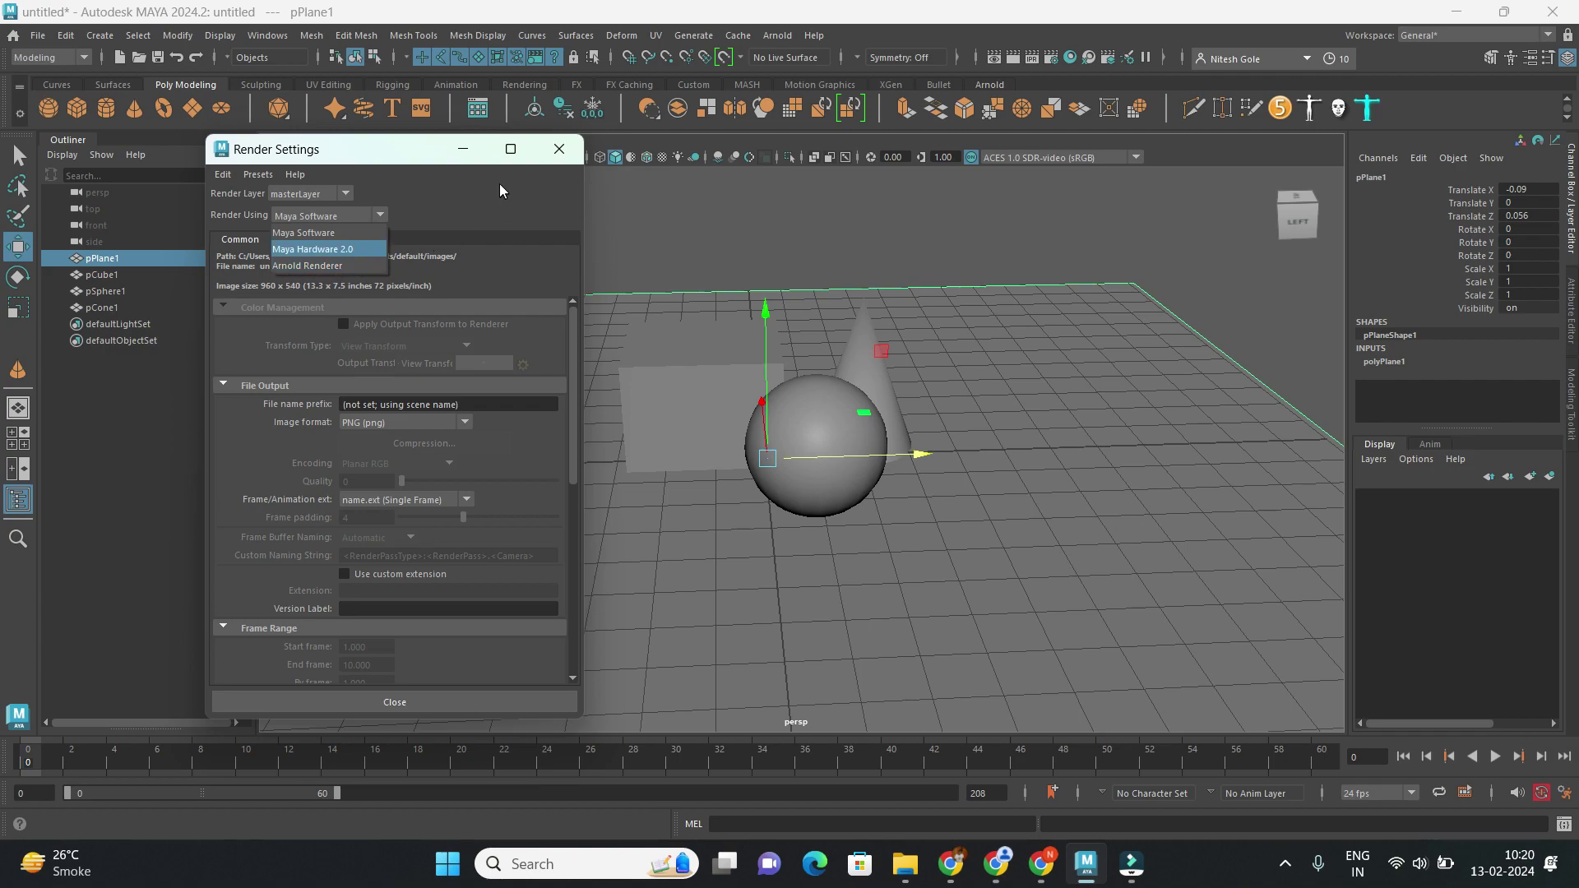
left_click(564, 154)
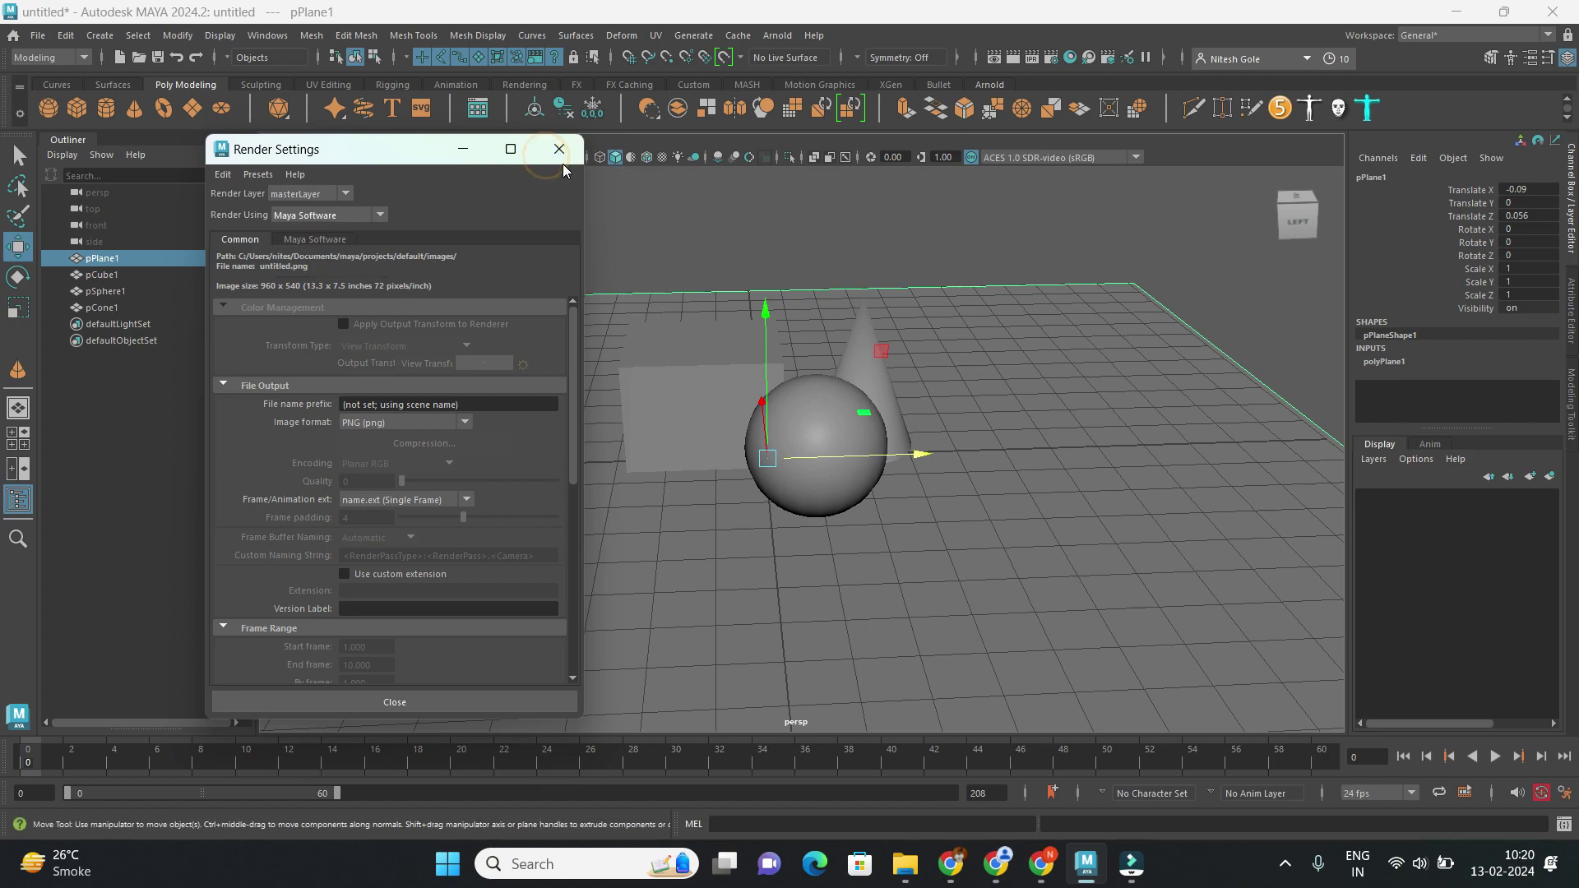
left_click(559, 151)
Check the sphere's favorite material list again for Arnold shaders, then dismiss it and clear the selection.
left_click(822, 247)
left_click(819, 389)
right_click(821, 369)
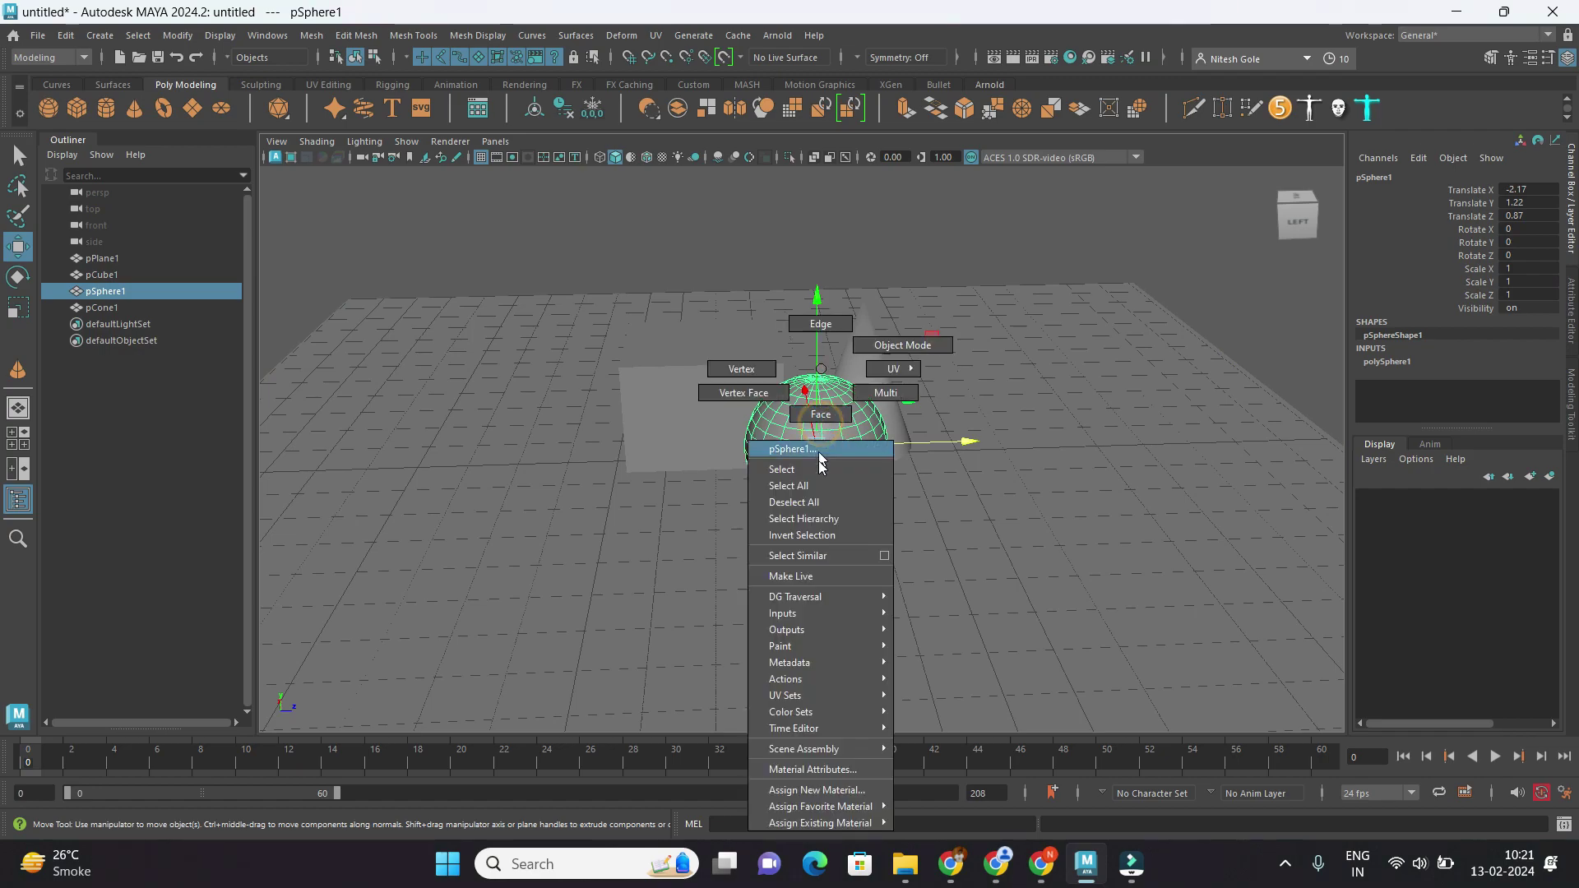
mouse_move(868, 808)
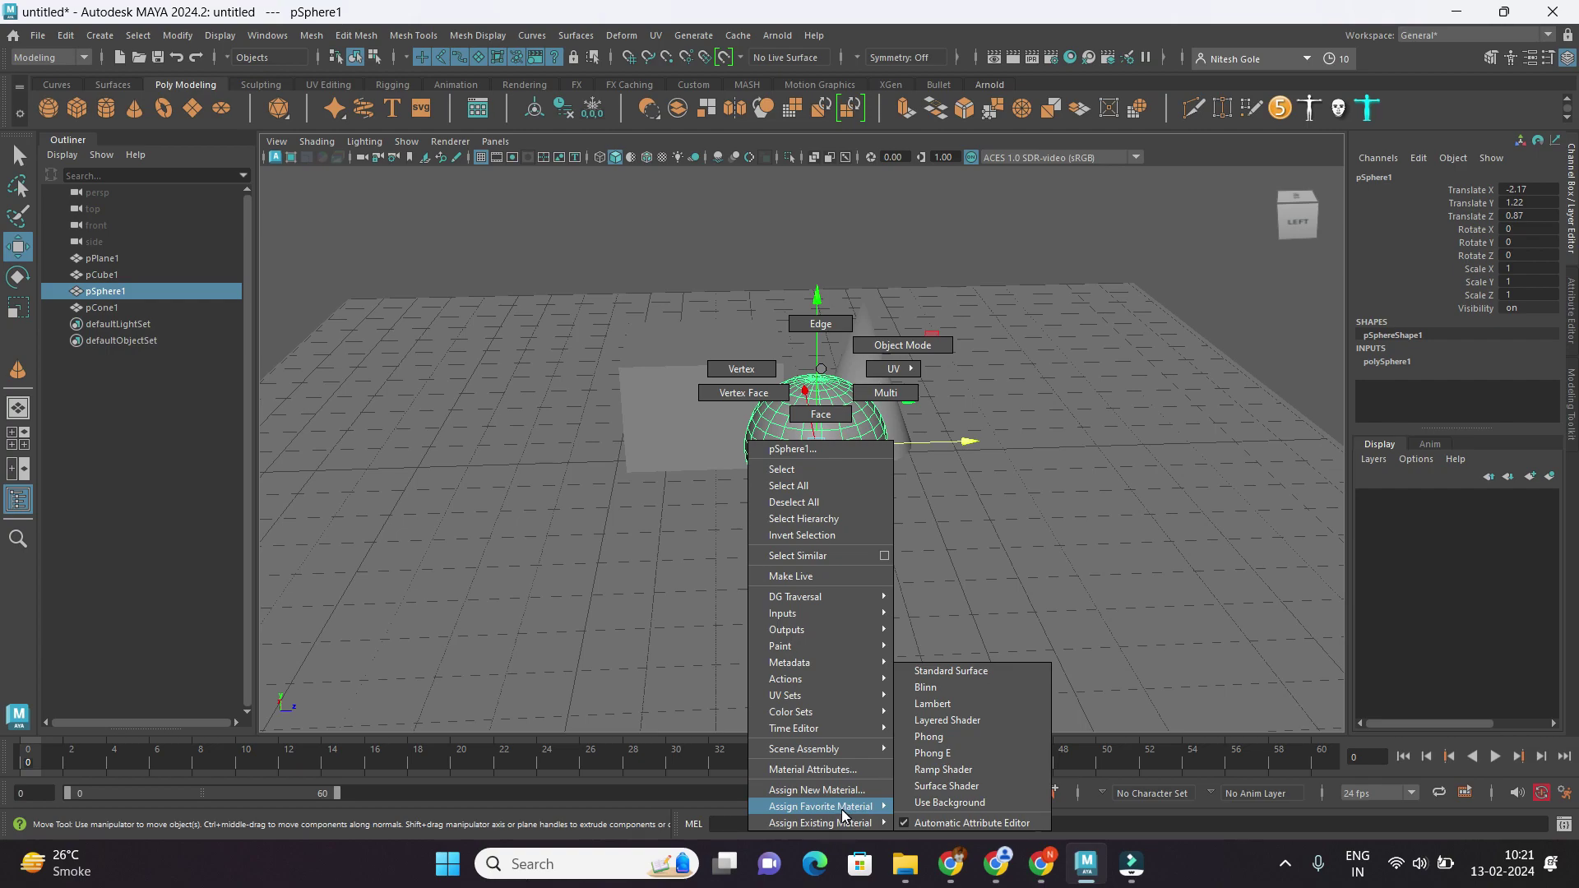
left_click(475, 648)
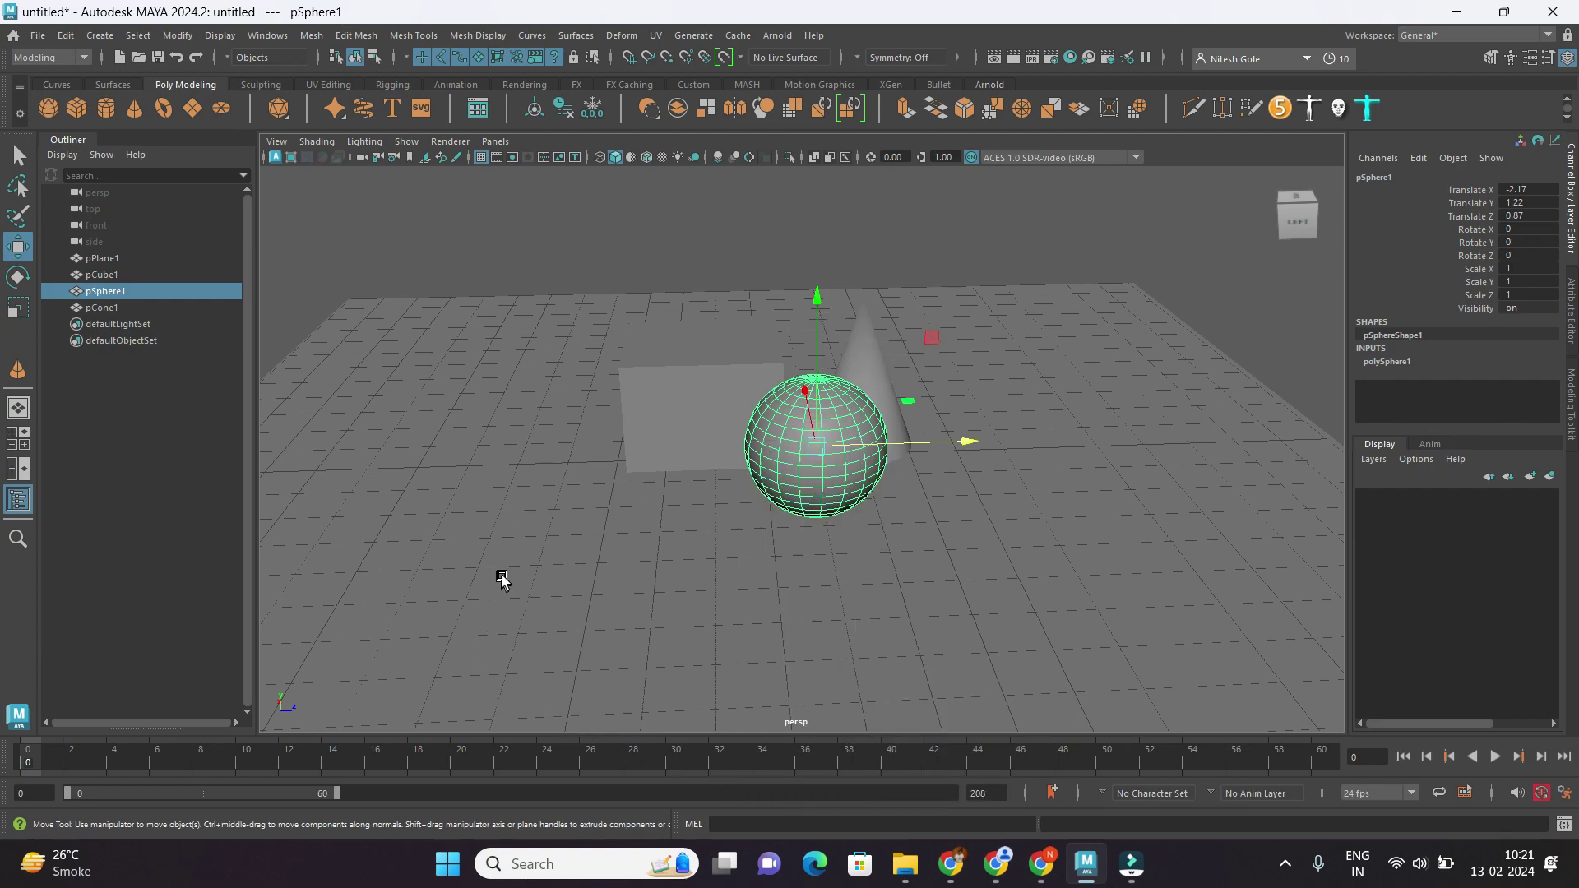
left_click(1090, 246)
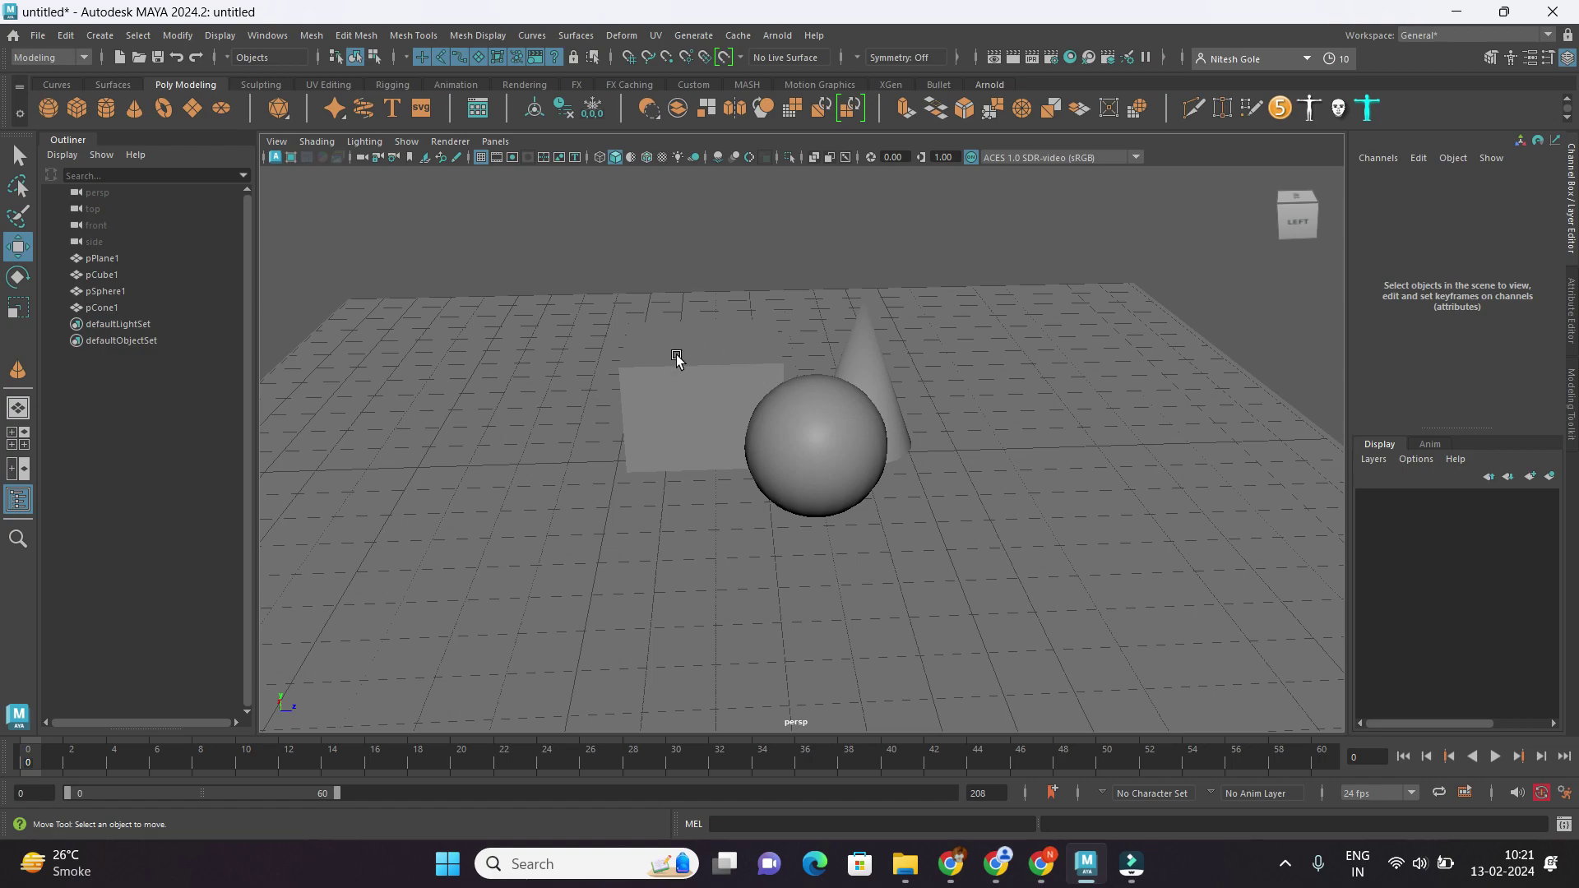
left_click(947, 243)
left_click(913, 246)
Set the scene's renderer to Arnold Renderer in the Render Settings.
left_click(1052, 59)
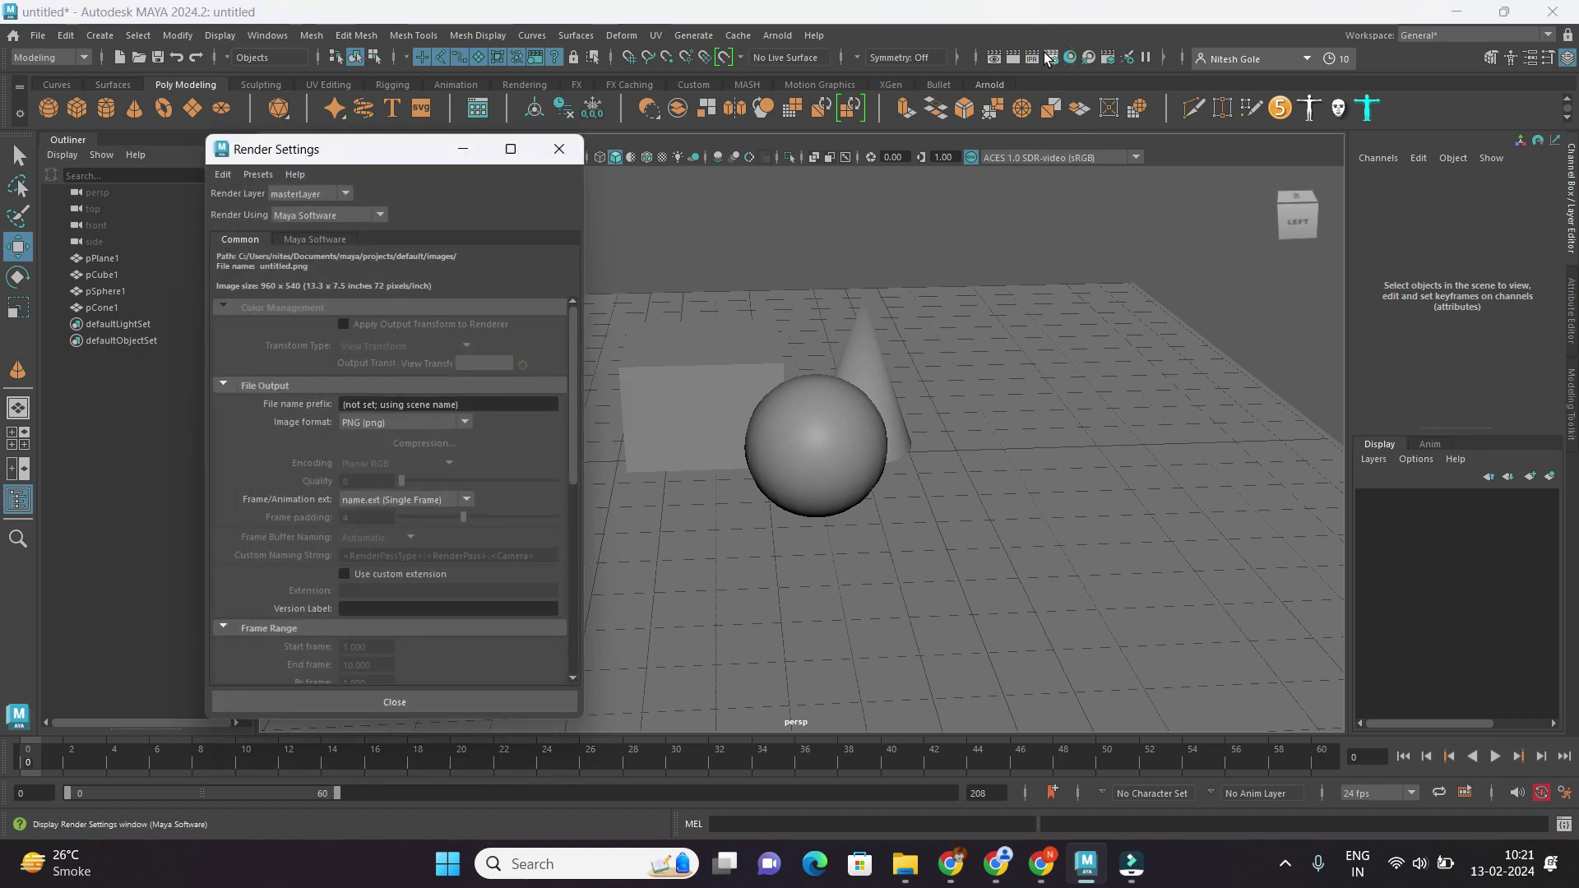
left_click(342, 215)
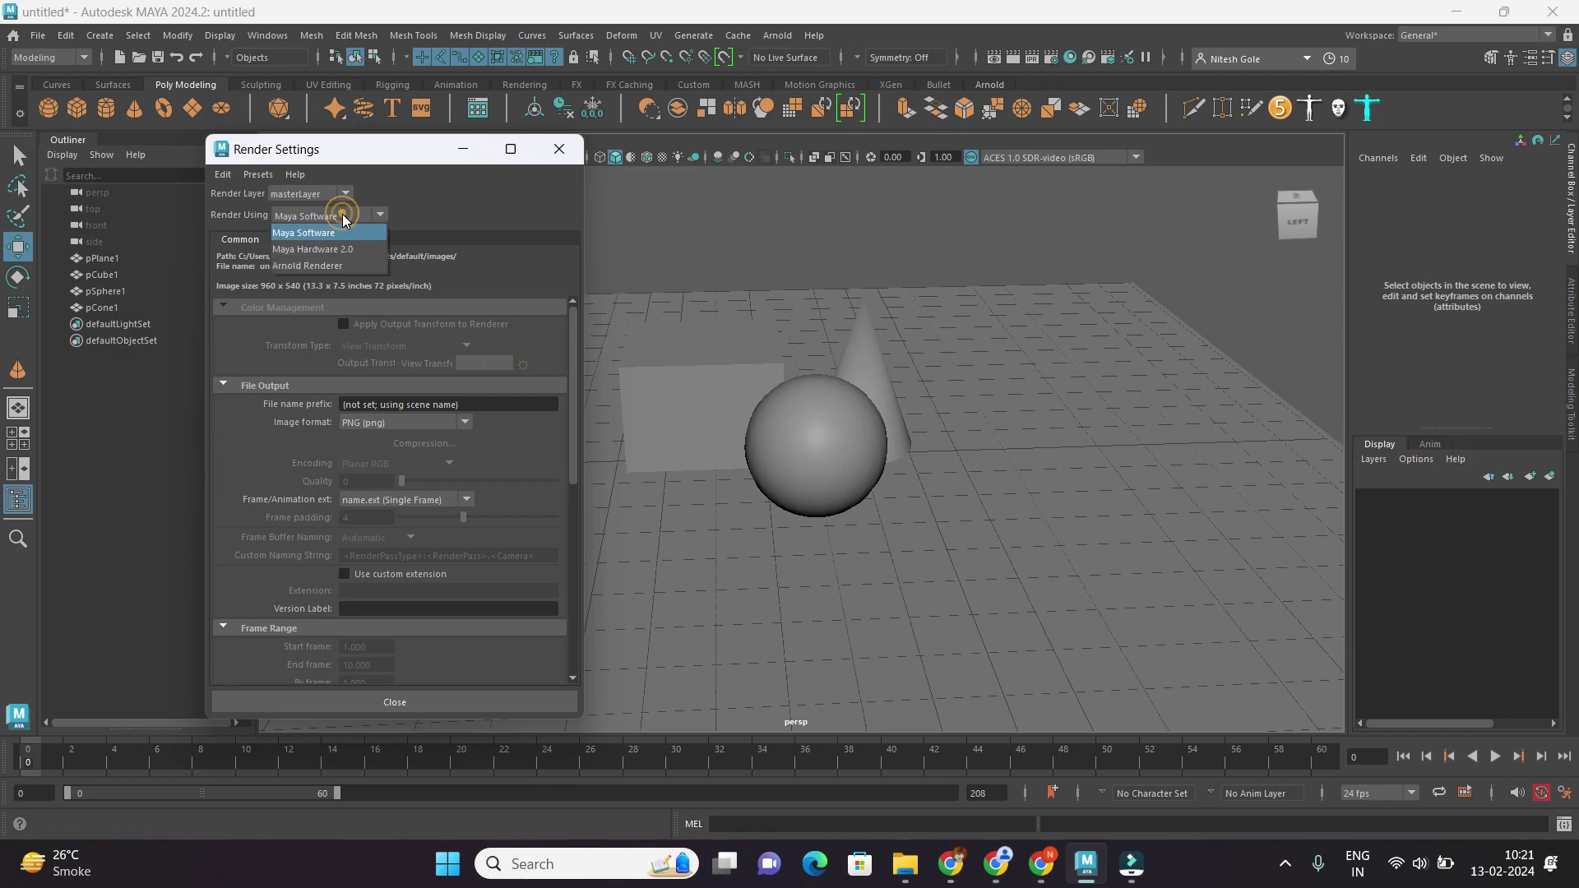
left_click(323, 268)
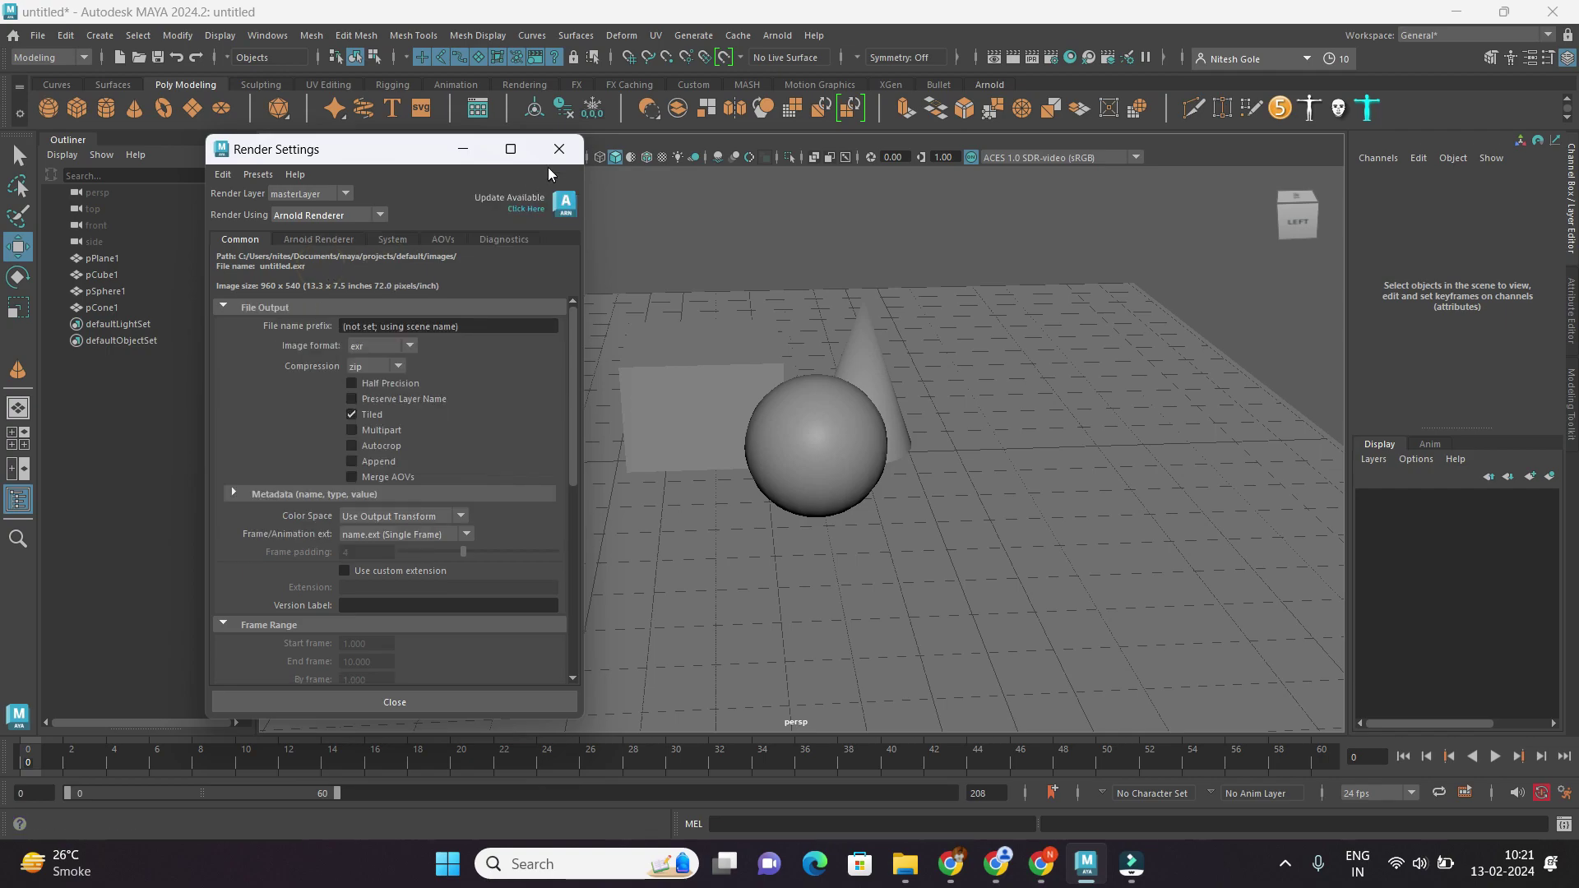
left_click(565, 151)
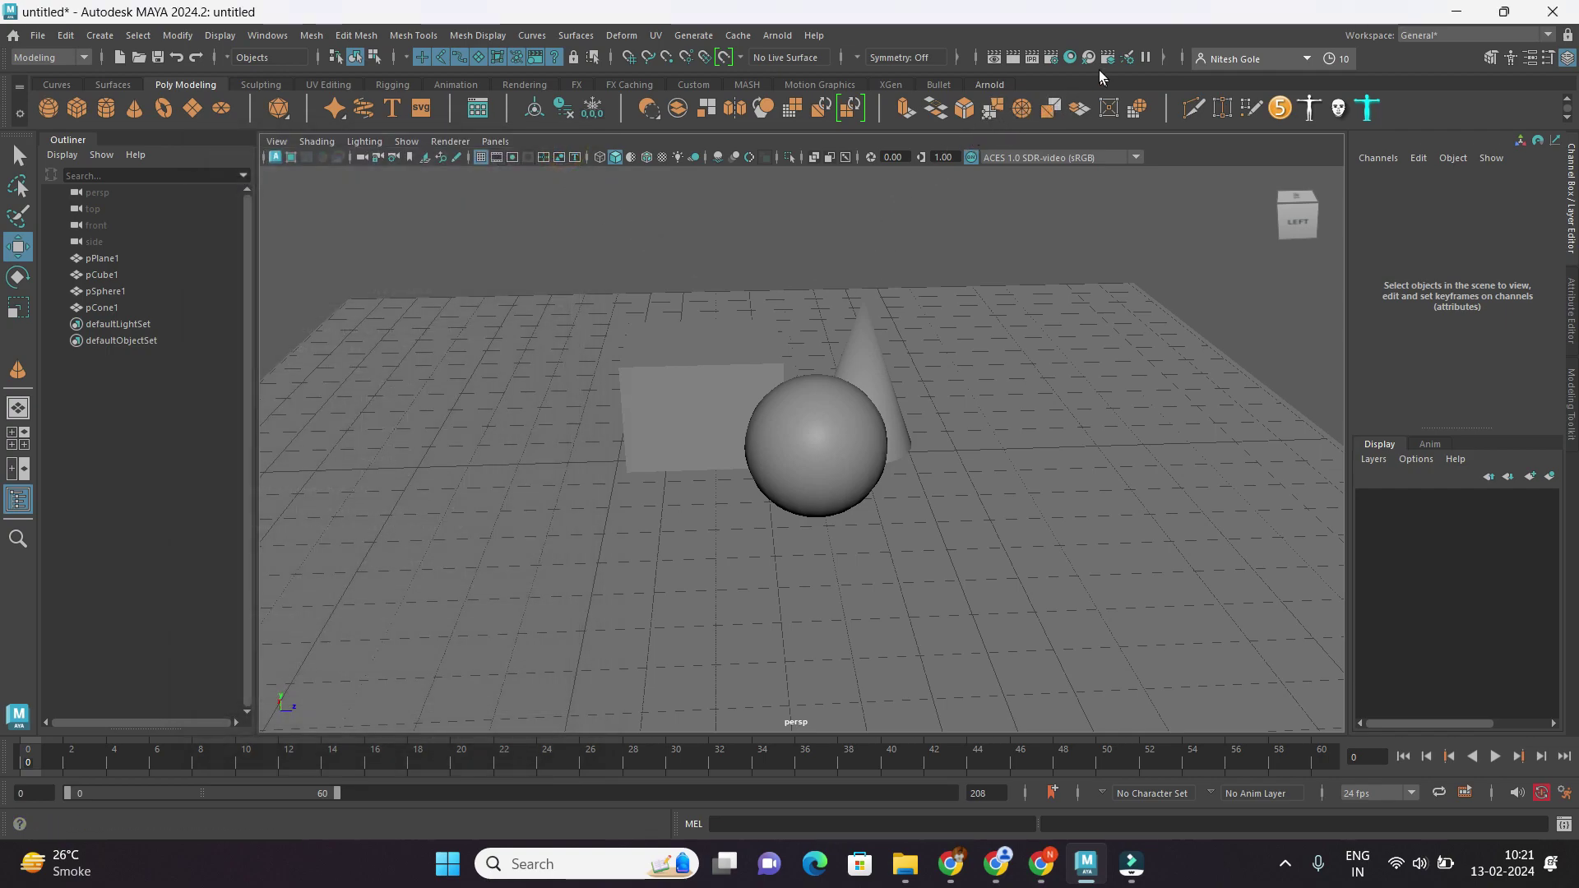
left_click(1053, 58)
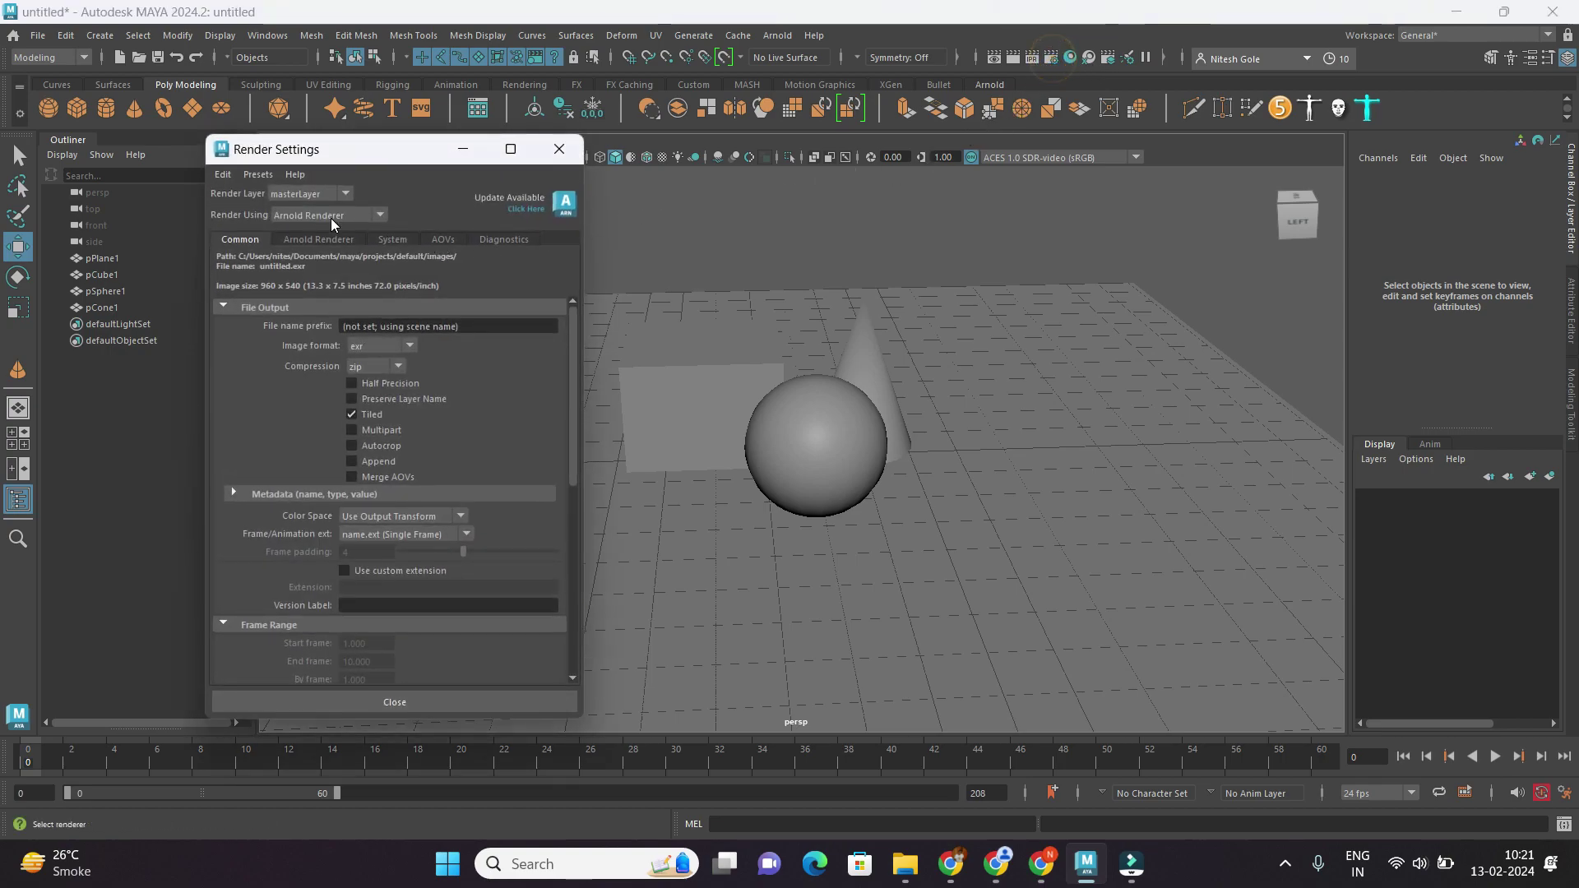
left_click(558, 149)
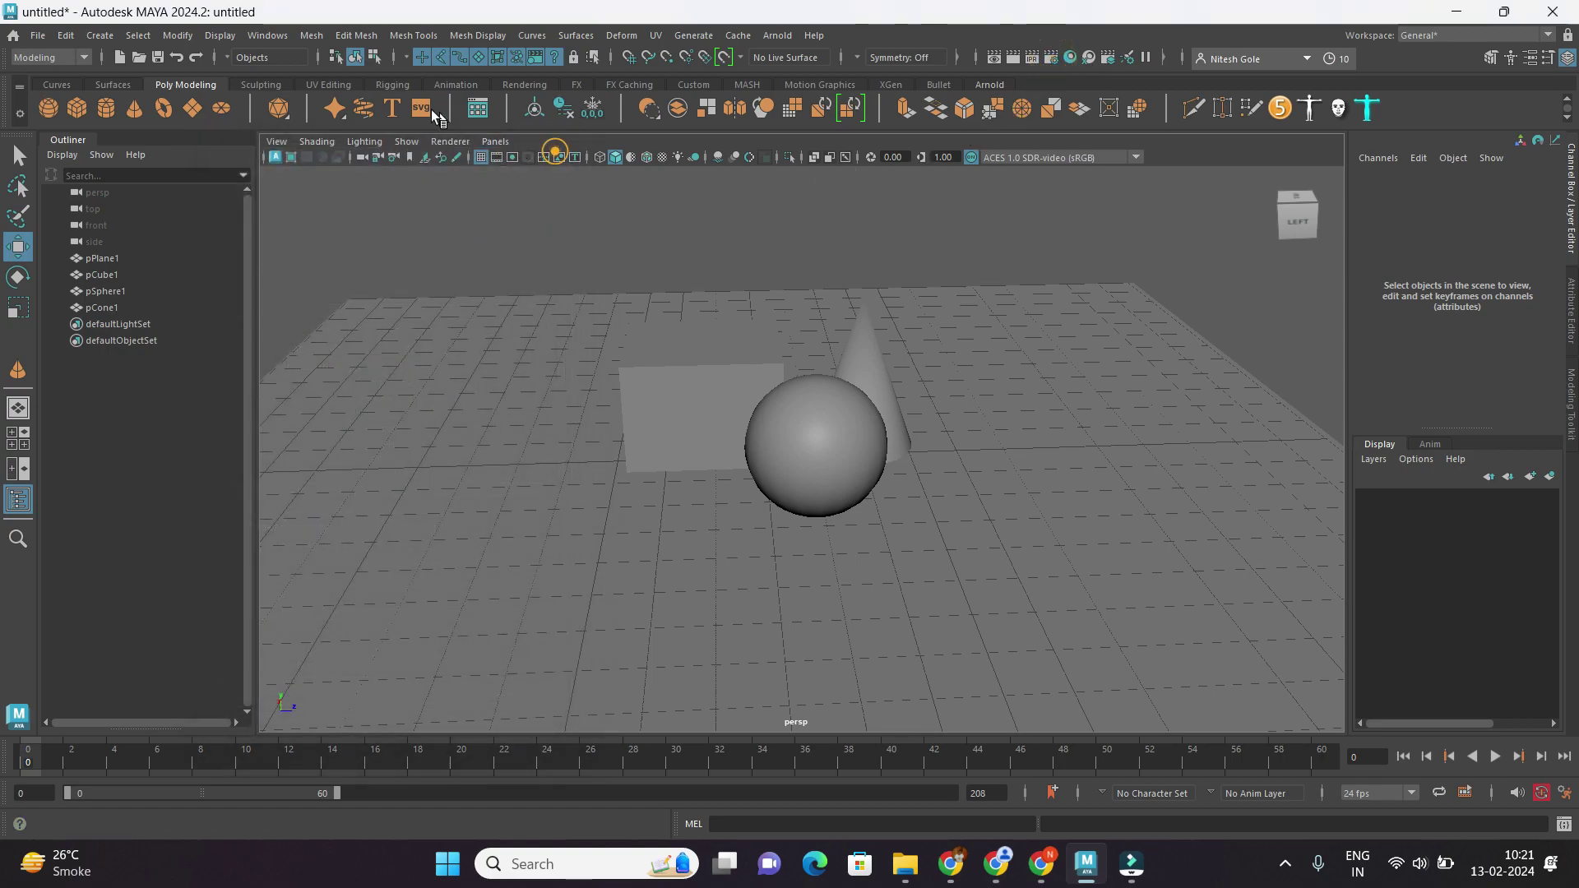
Check the Loaded and Auto load options of mtoa.mll in the Plug-in Manager using the filter "mto", and recheck the renderer in Render Settings.
left_click(268, 35)
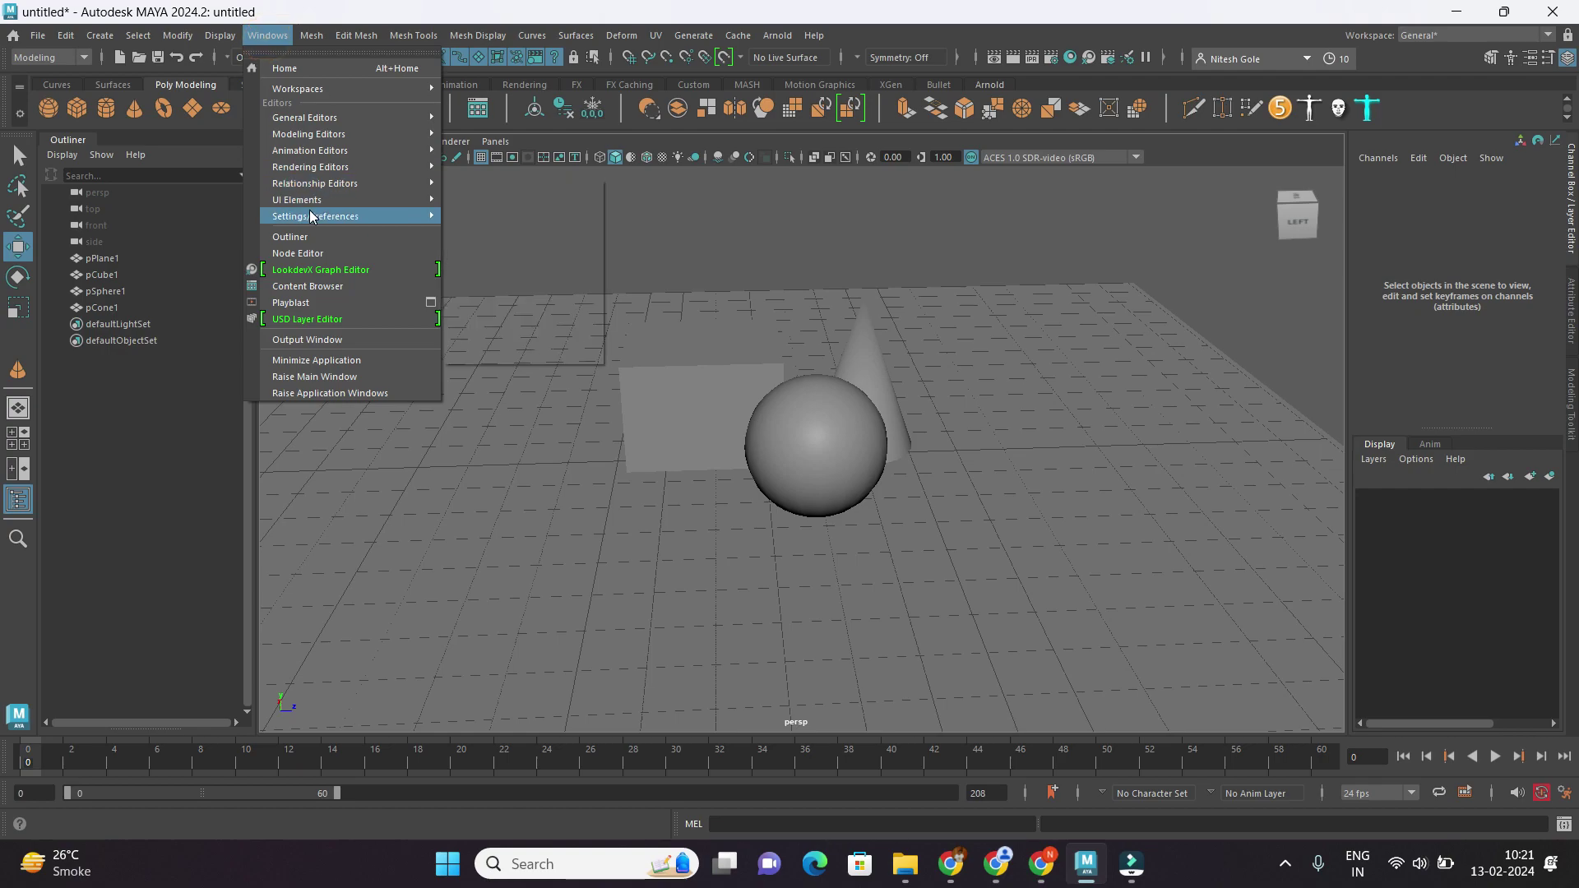
mouse_move(354, 217)
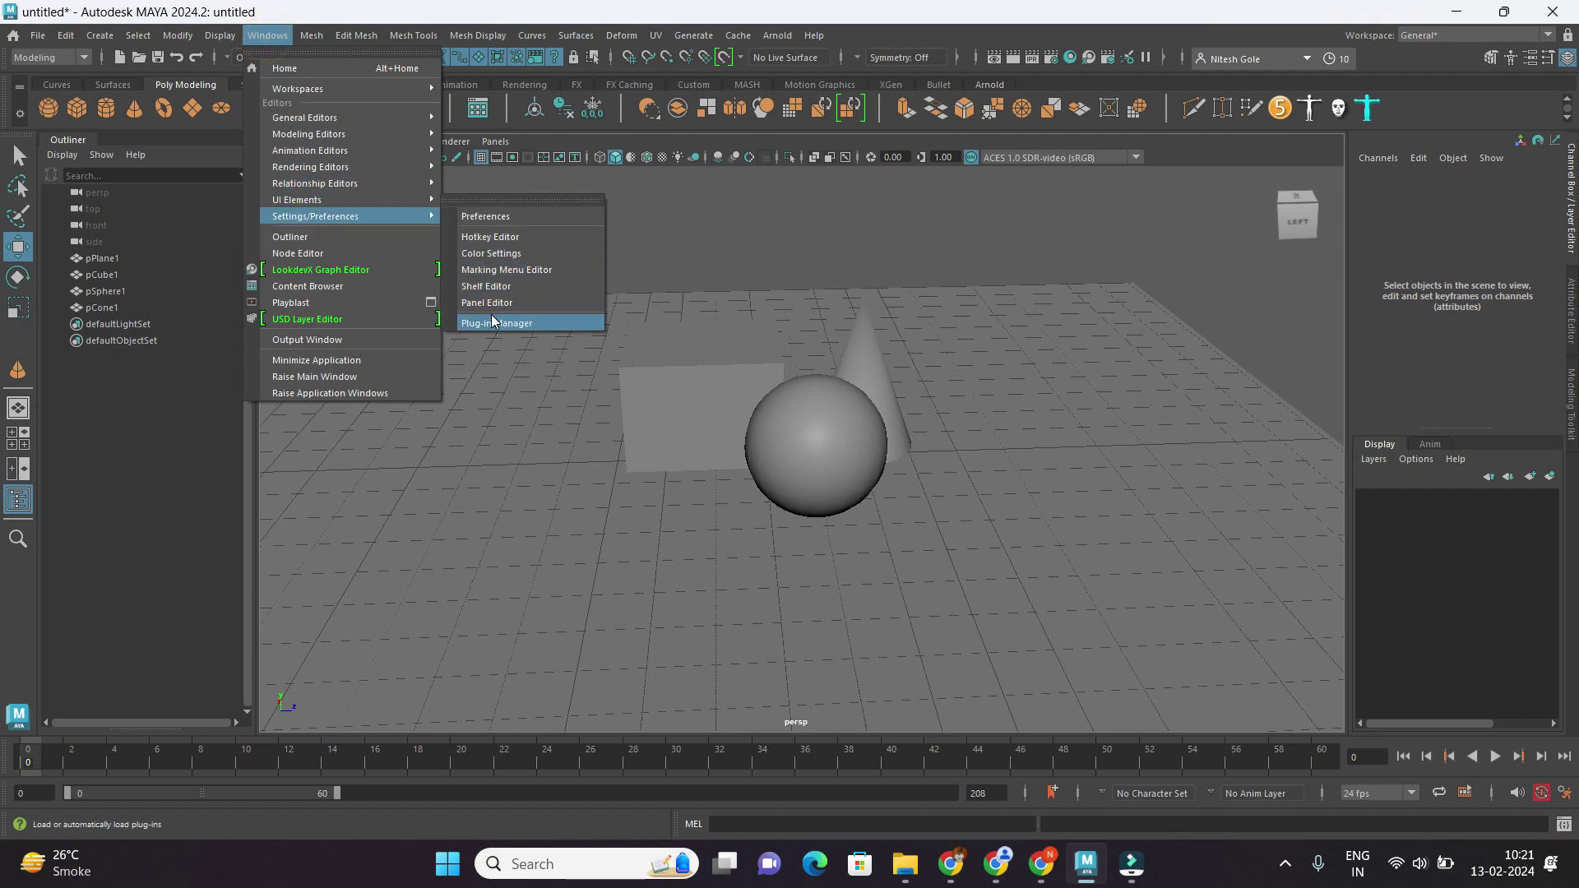
left_click(525, 323)
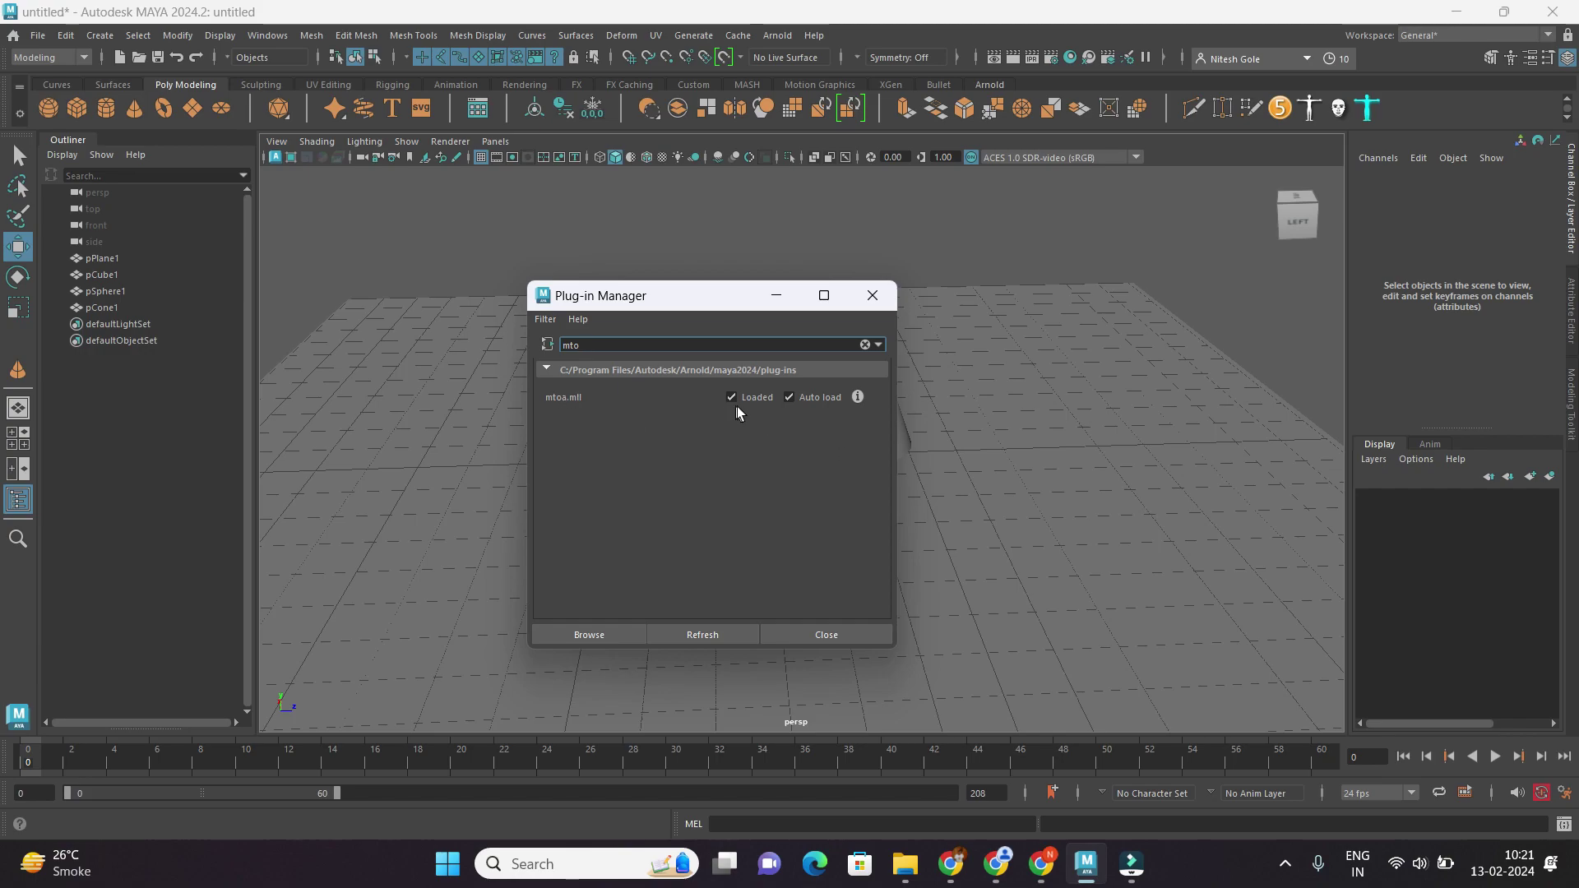
left_click(723, 634)
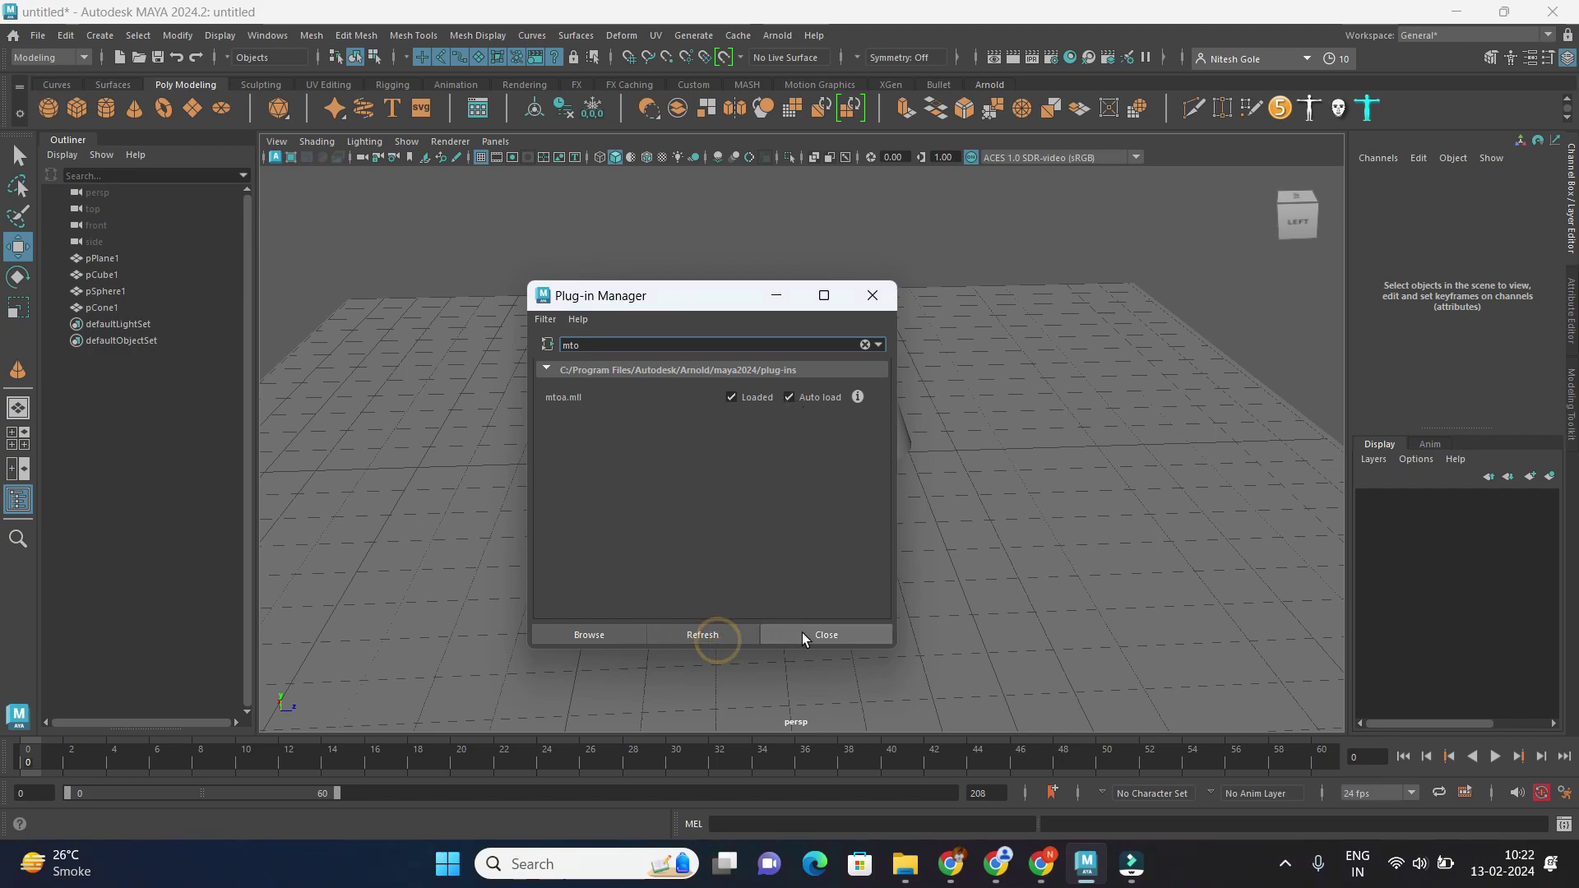
left_click(802, 633)
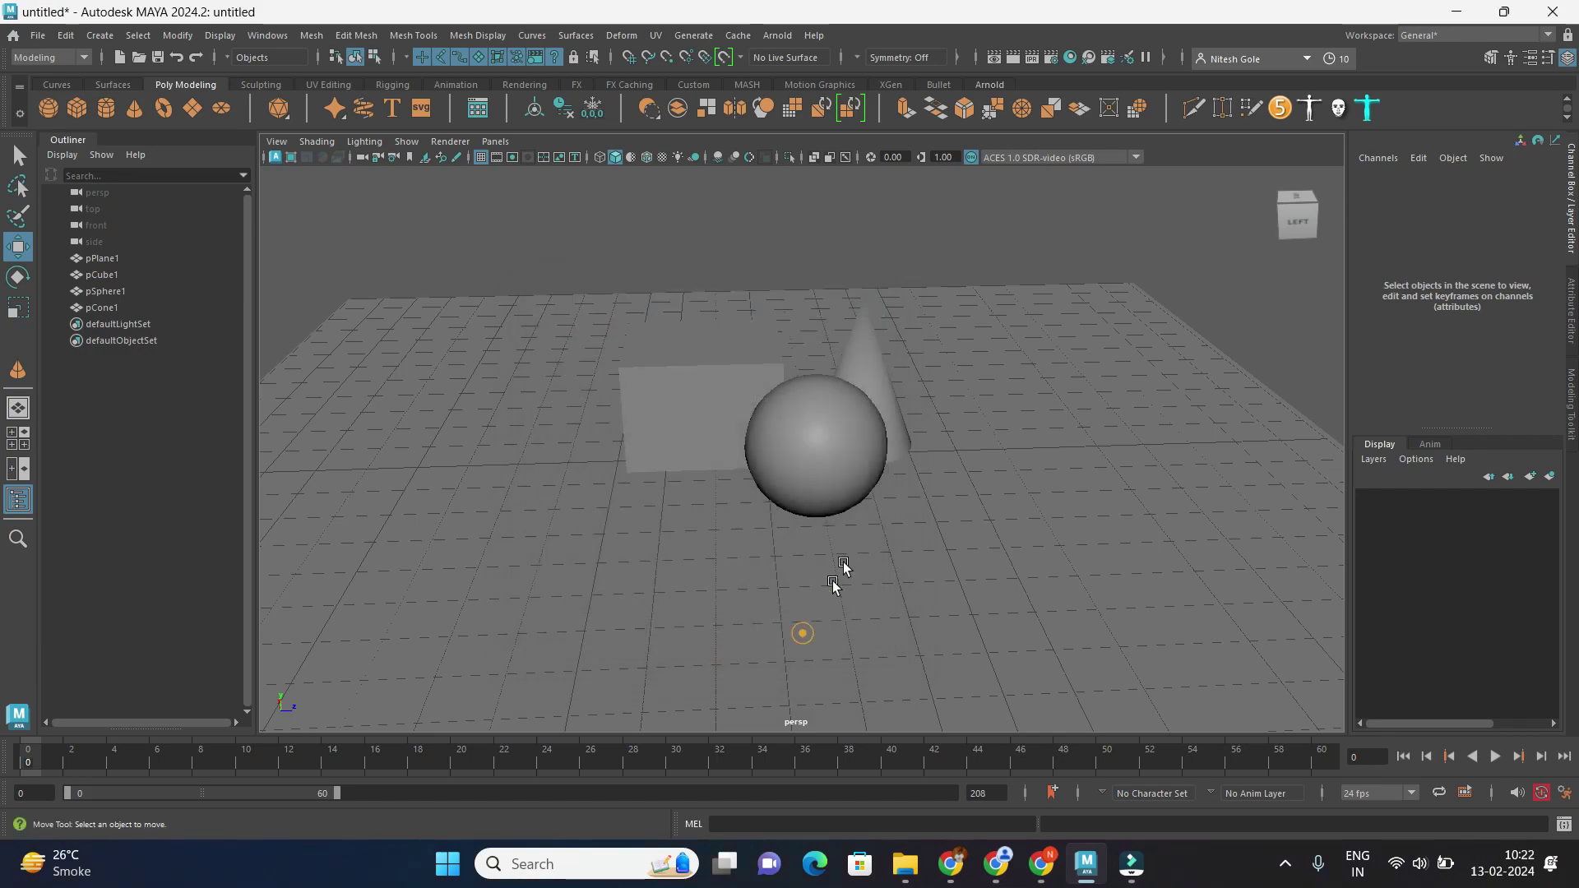
left_click(1052, 59)
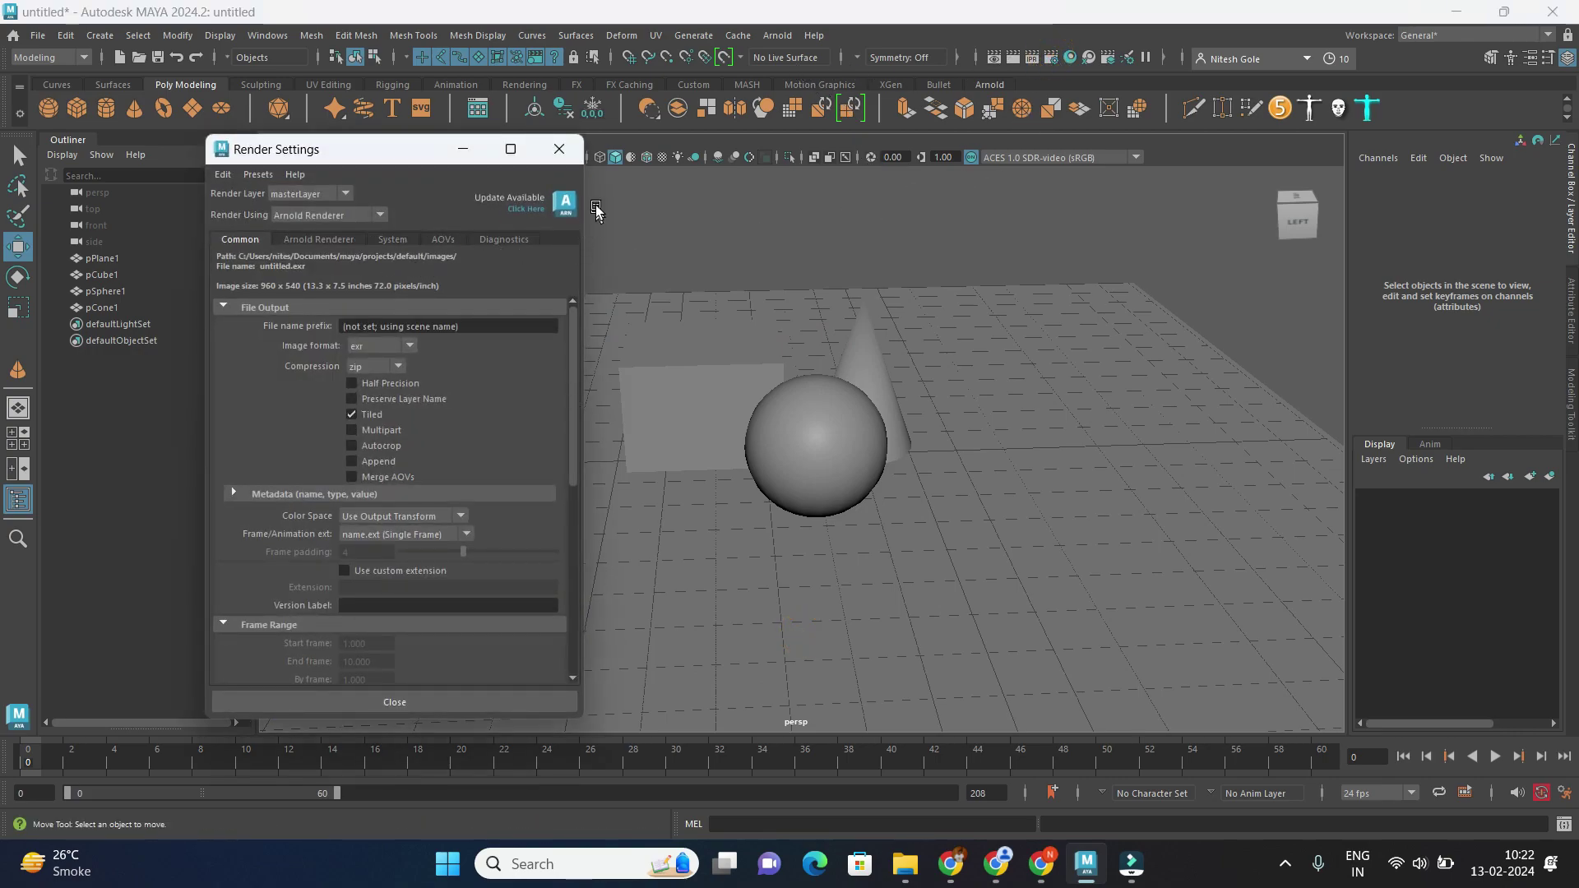
left_click(561, 151)
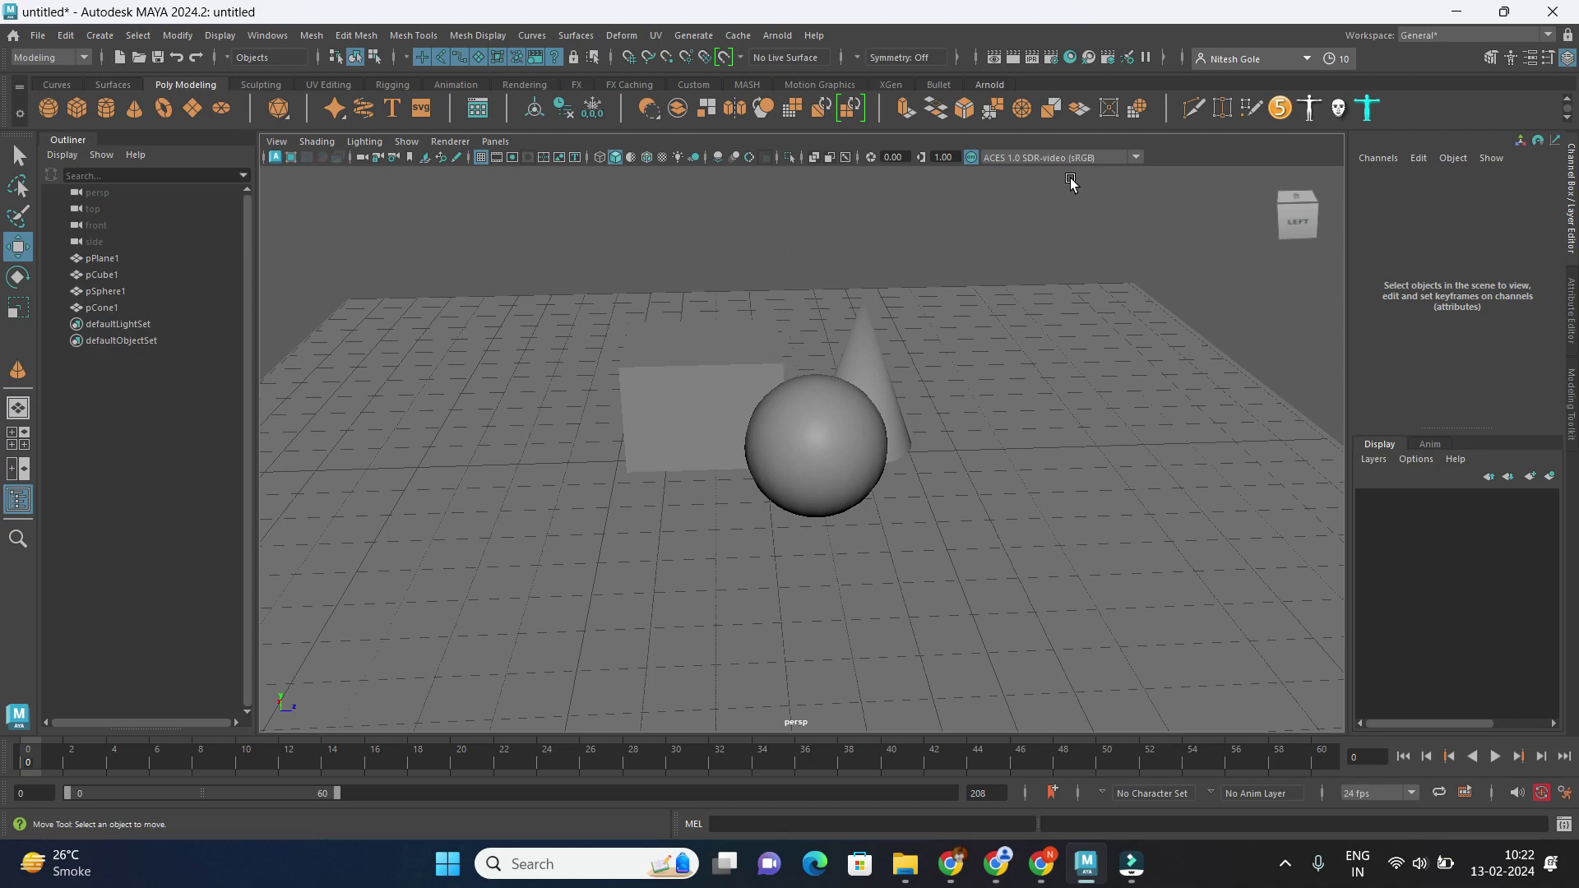
Assign a new Arnold aiStandardSurface material to the sphere.
left_click(815, 418)
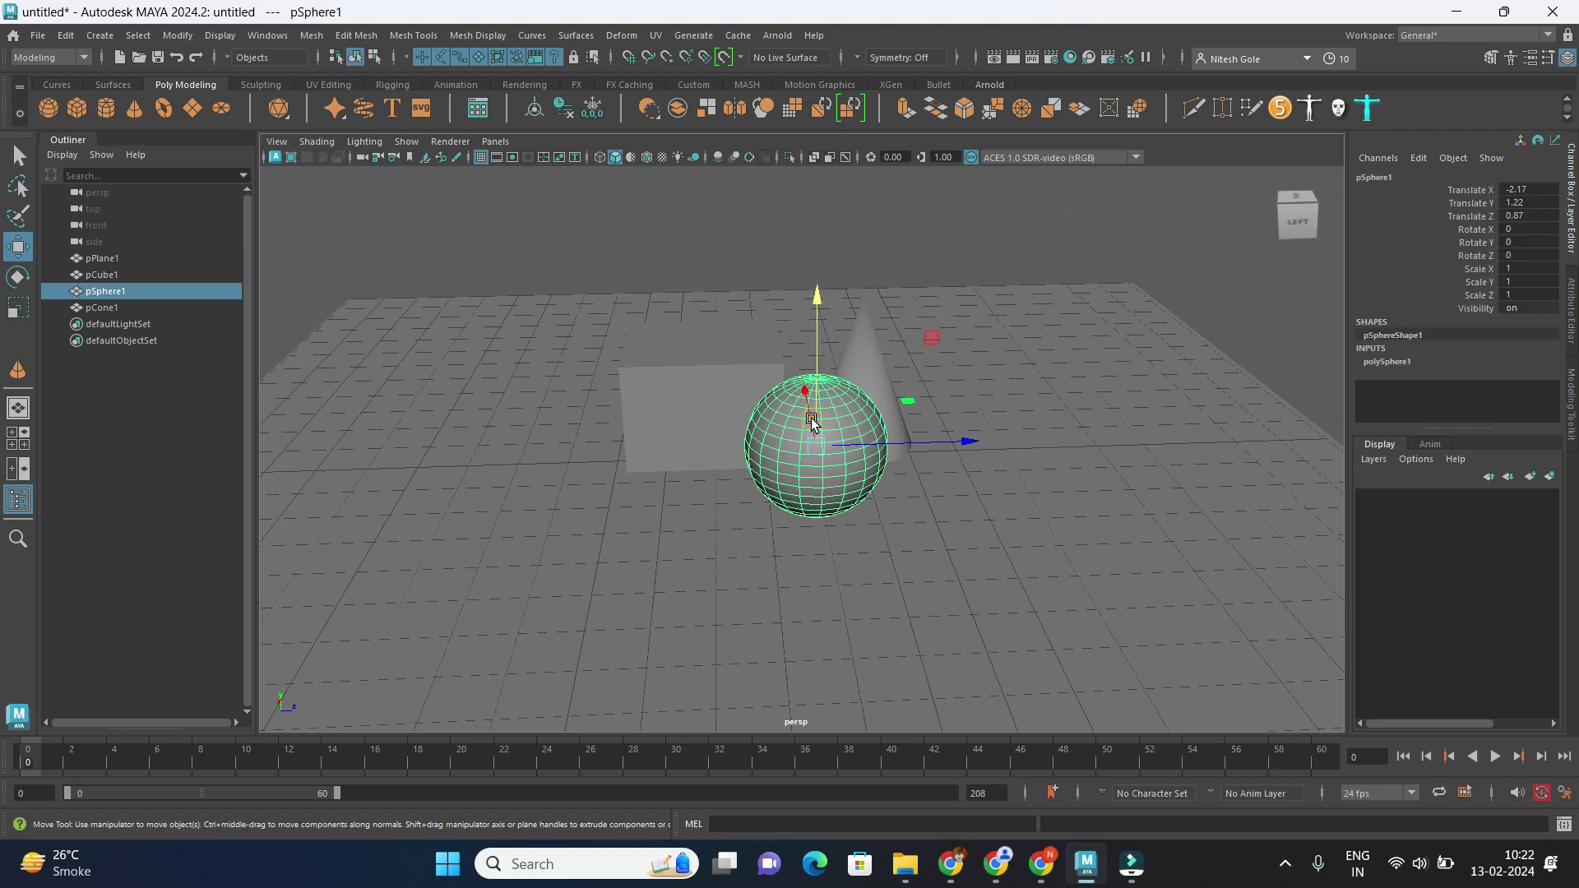
right_click(813, 428)
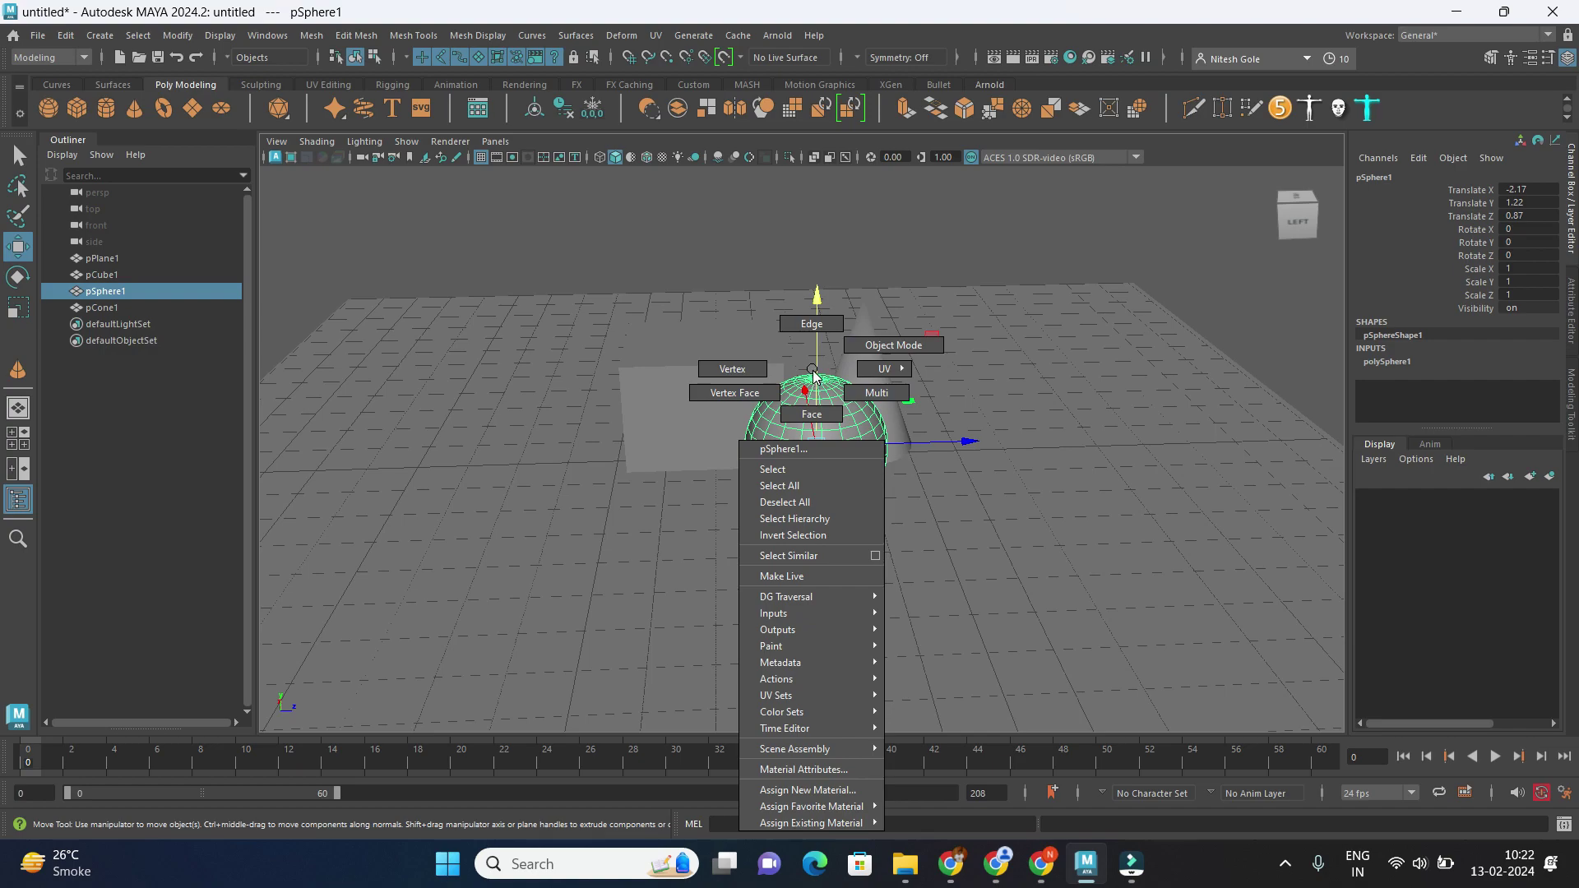
left_click(822, 792)
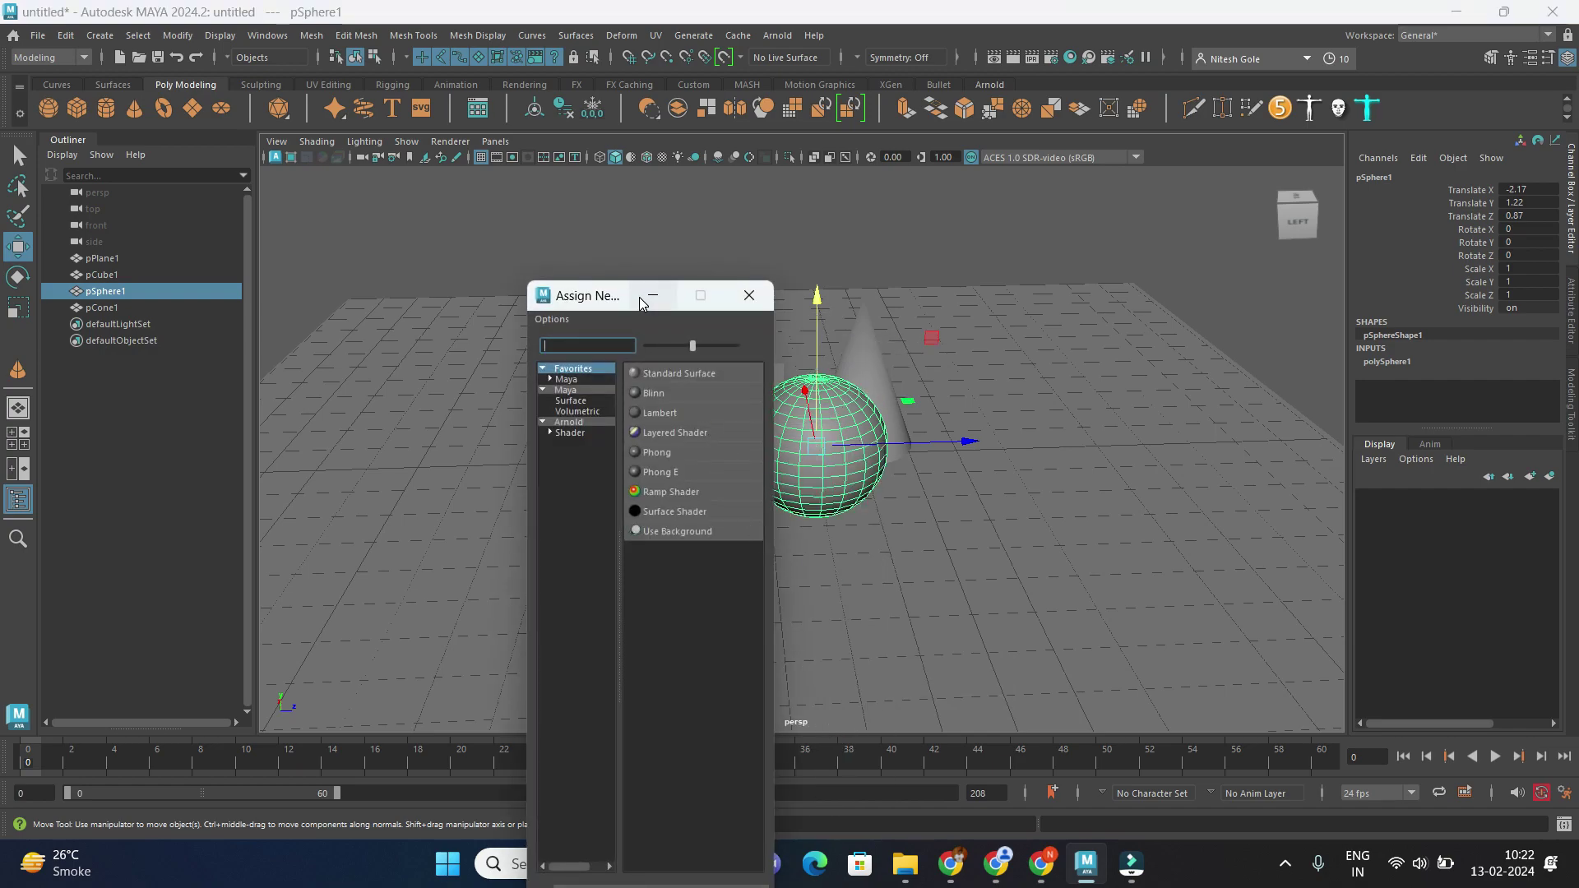
left_click_drag(627, 295, 405, 147)
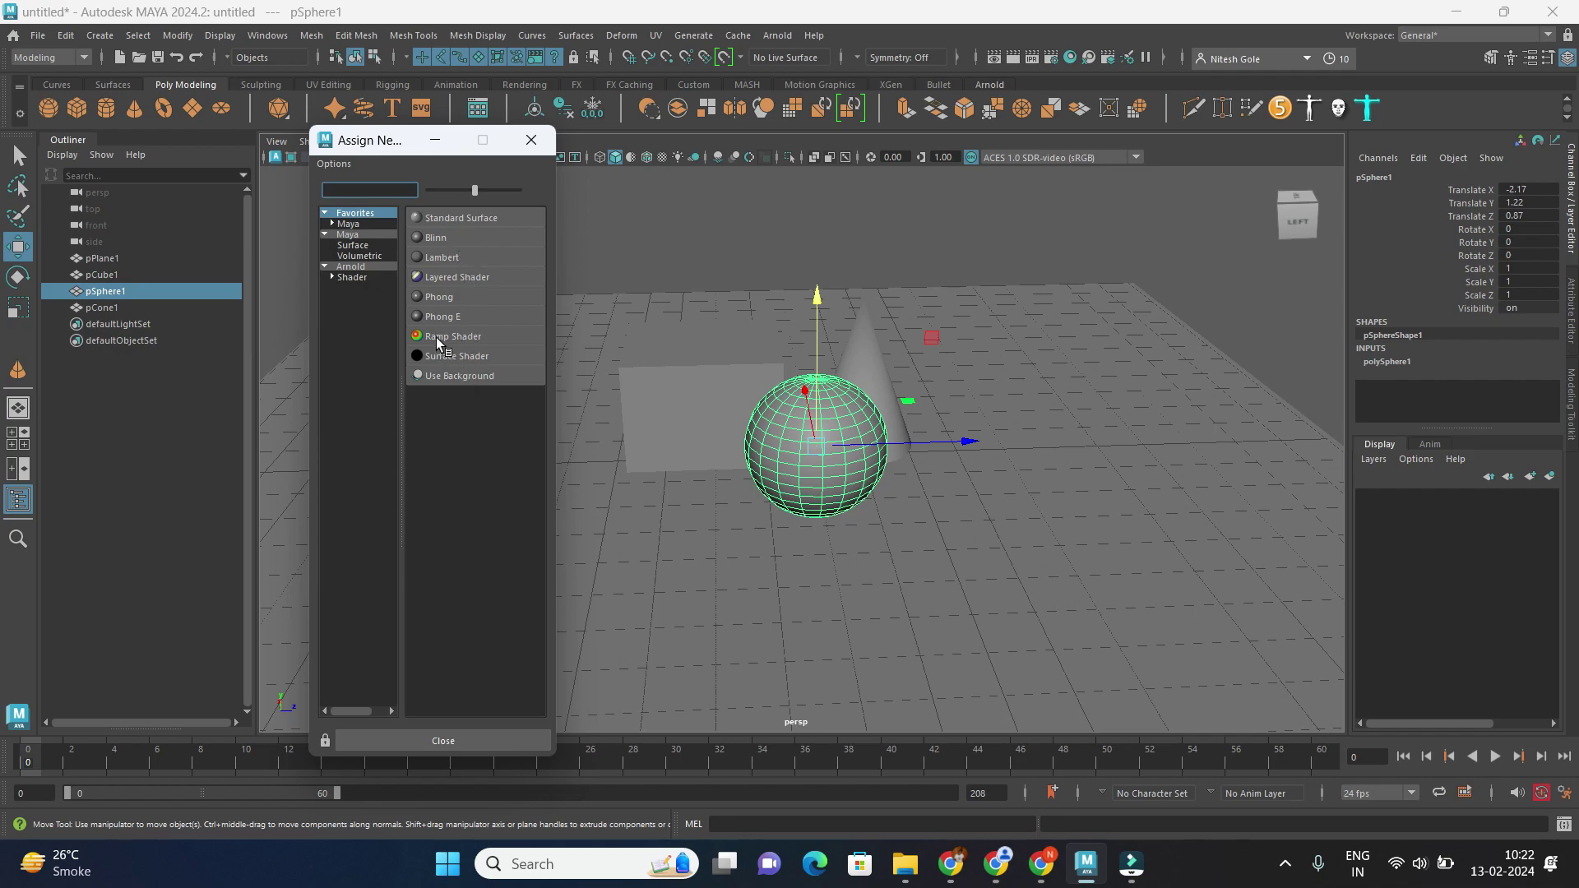
left_click(346, 267)
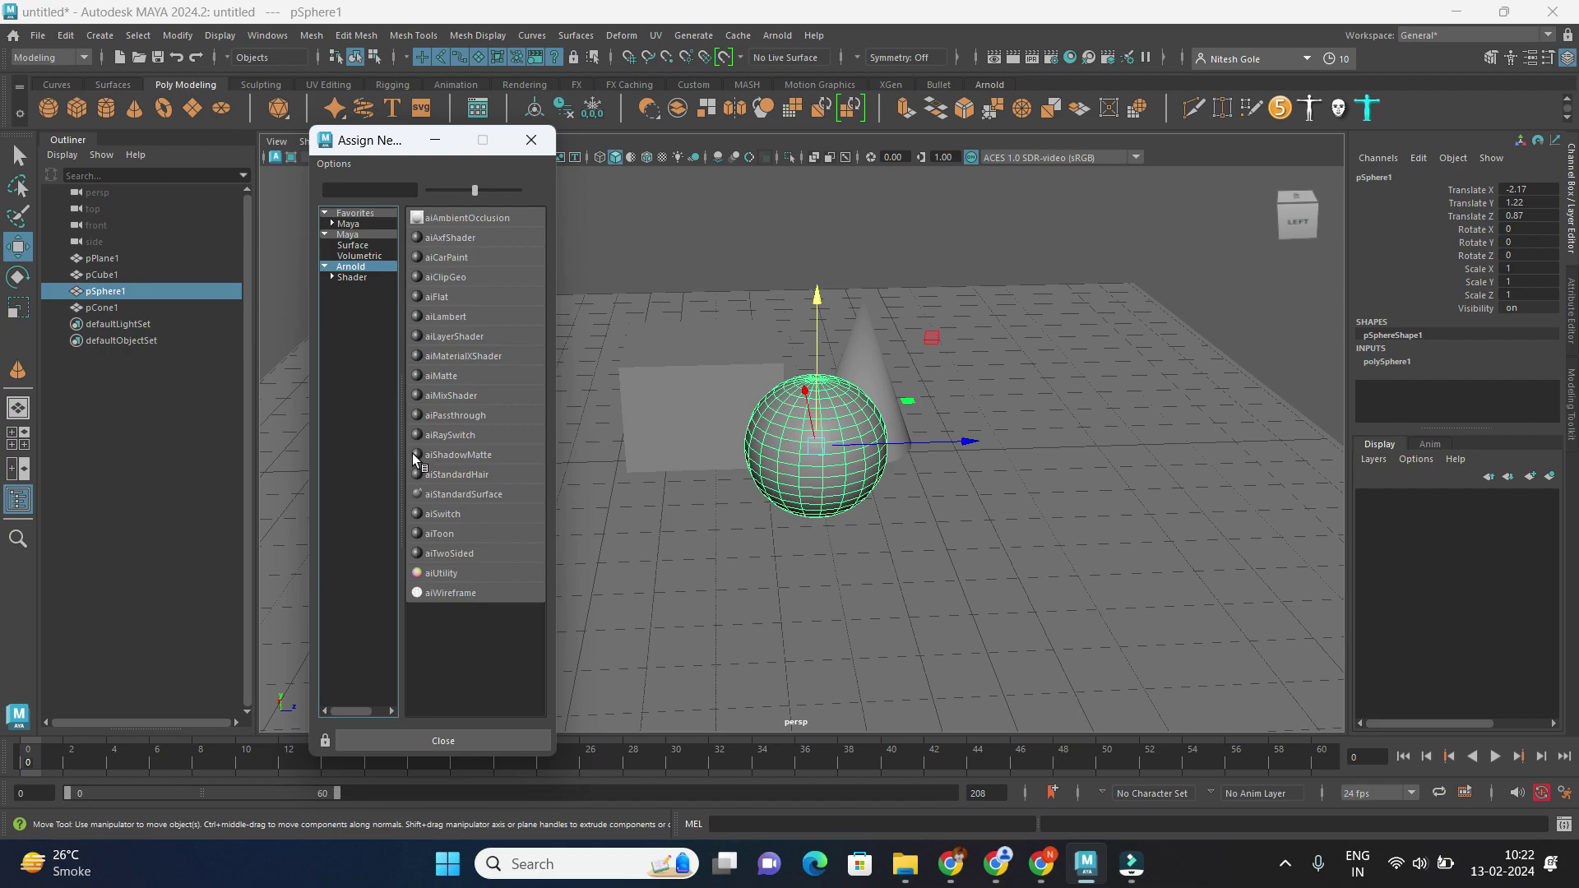
left_click(353, 266)
left_click(477, 495)
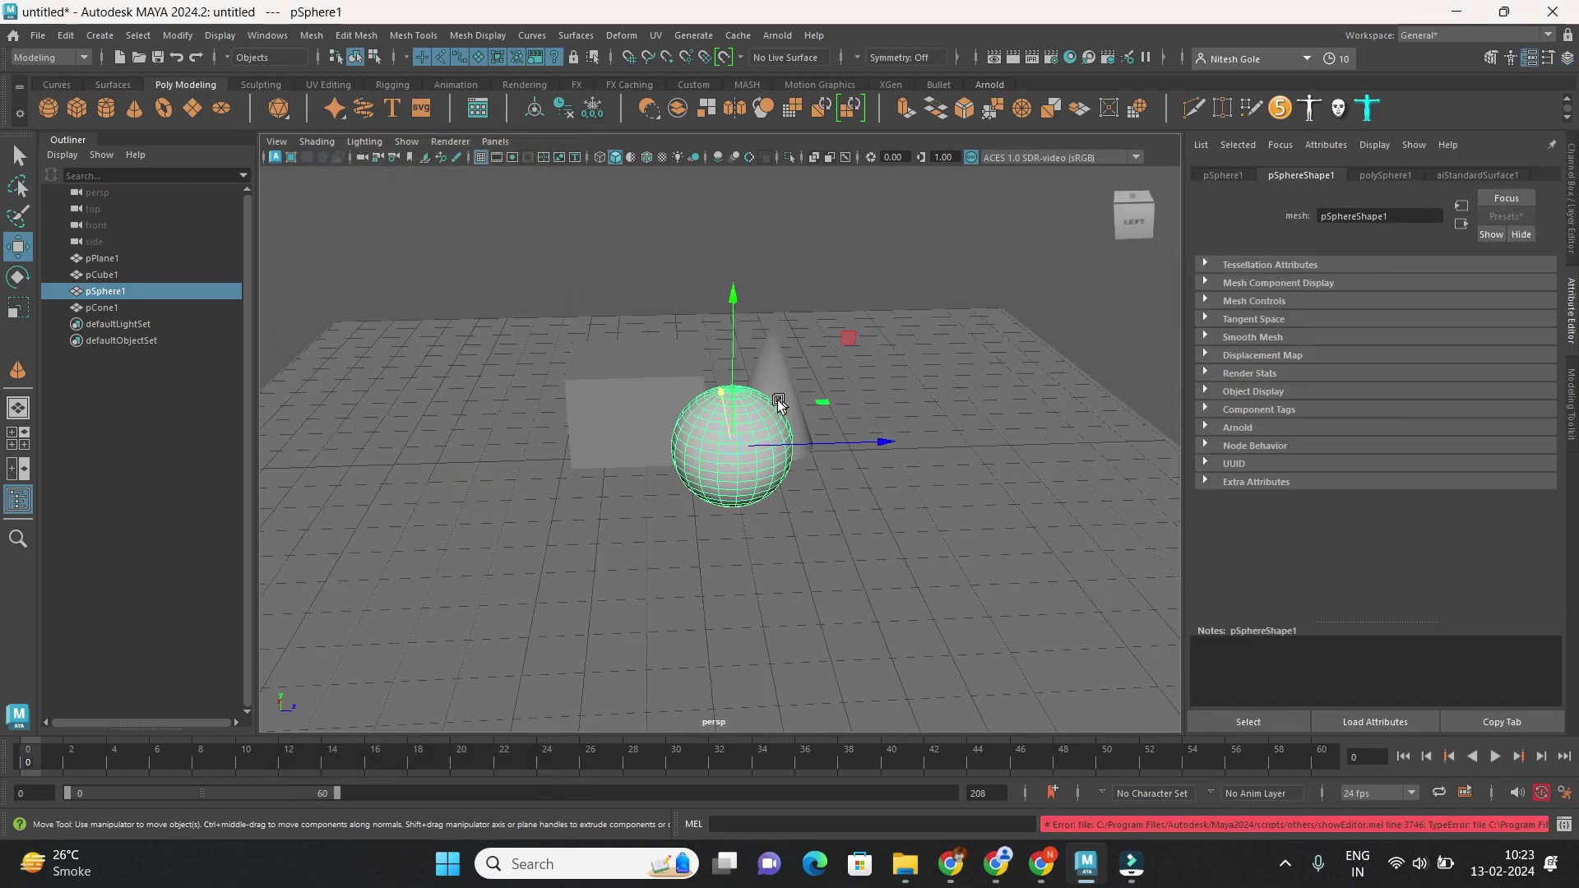
Reselect the sphere and review its aiStandardSurface attributes in the Attribute Editor, then return to the Channel Box.
left_click(797, 262)
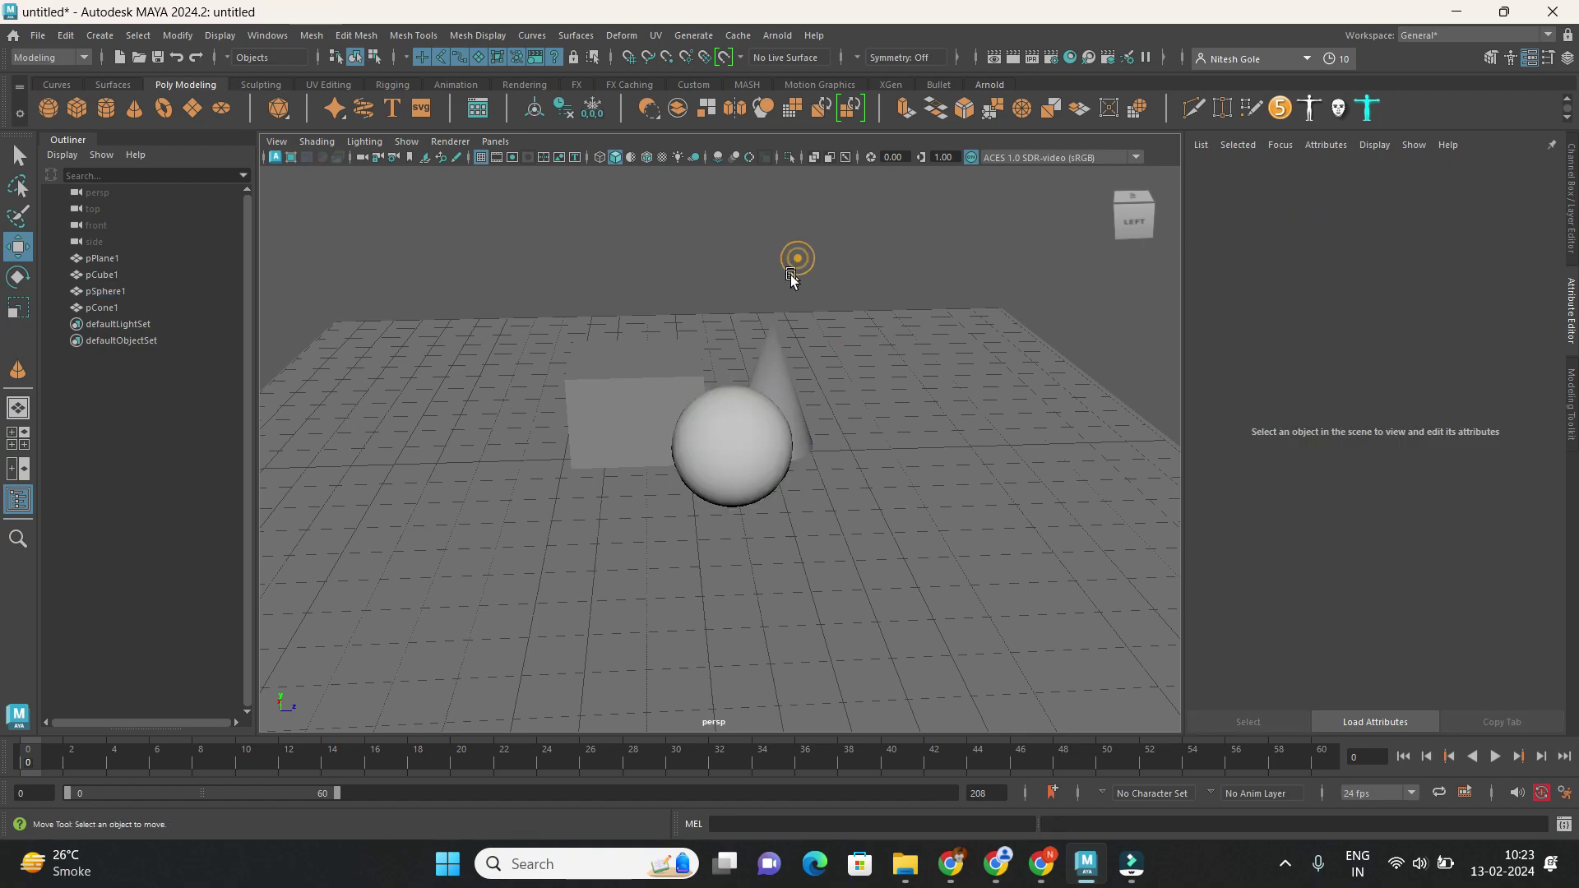
left_click(728, 431)
left_click(1568, 58)
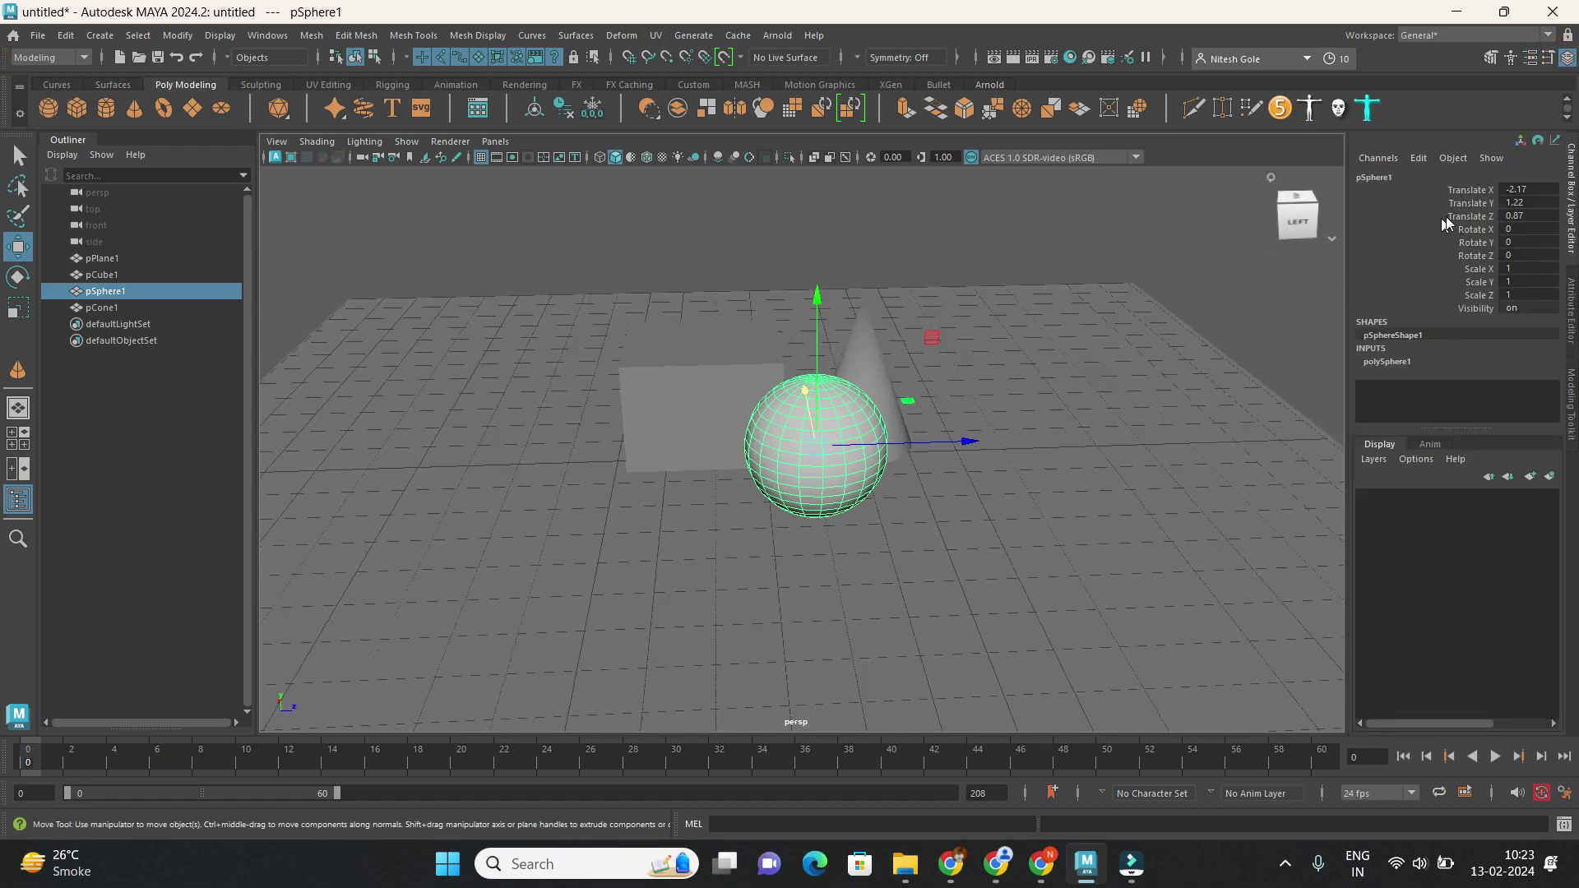
left_click(1534, 64)
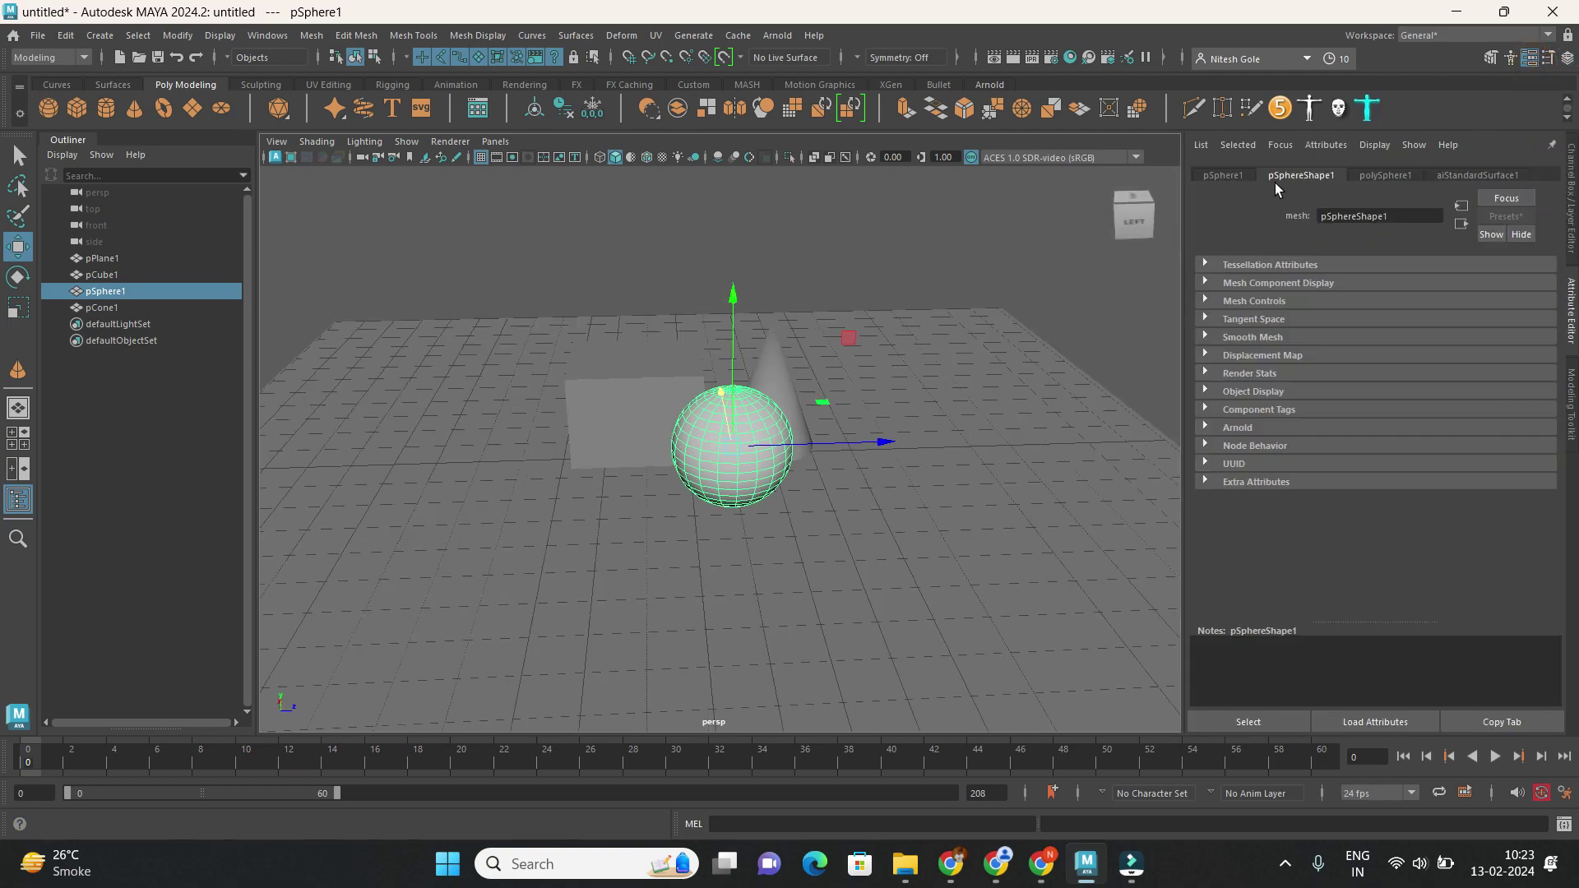
left_click(1471, 175)
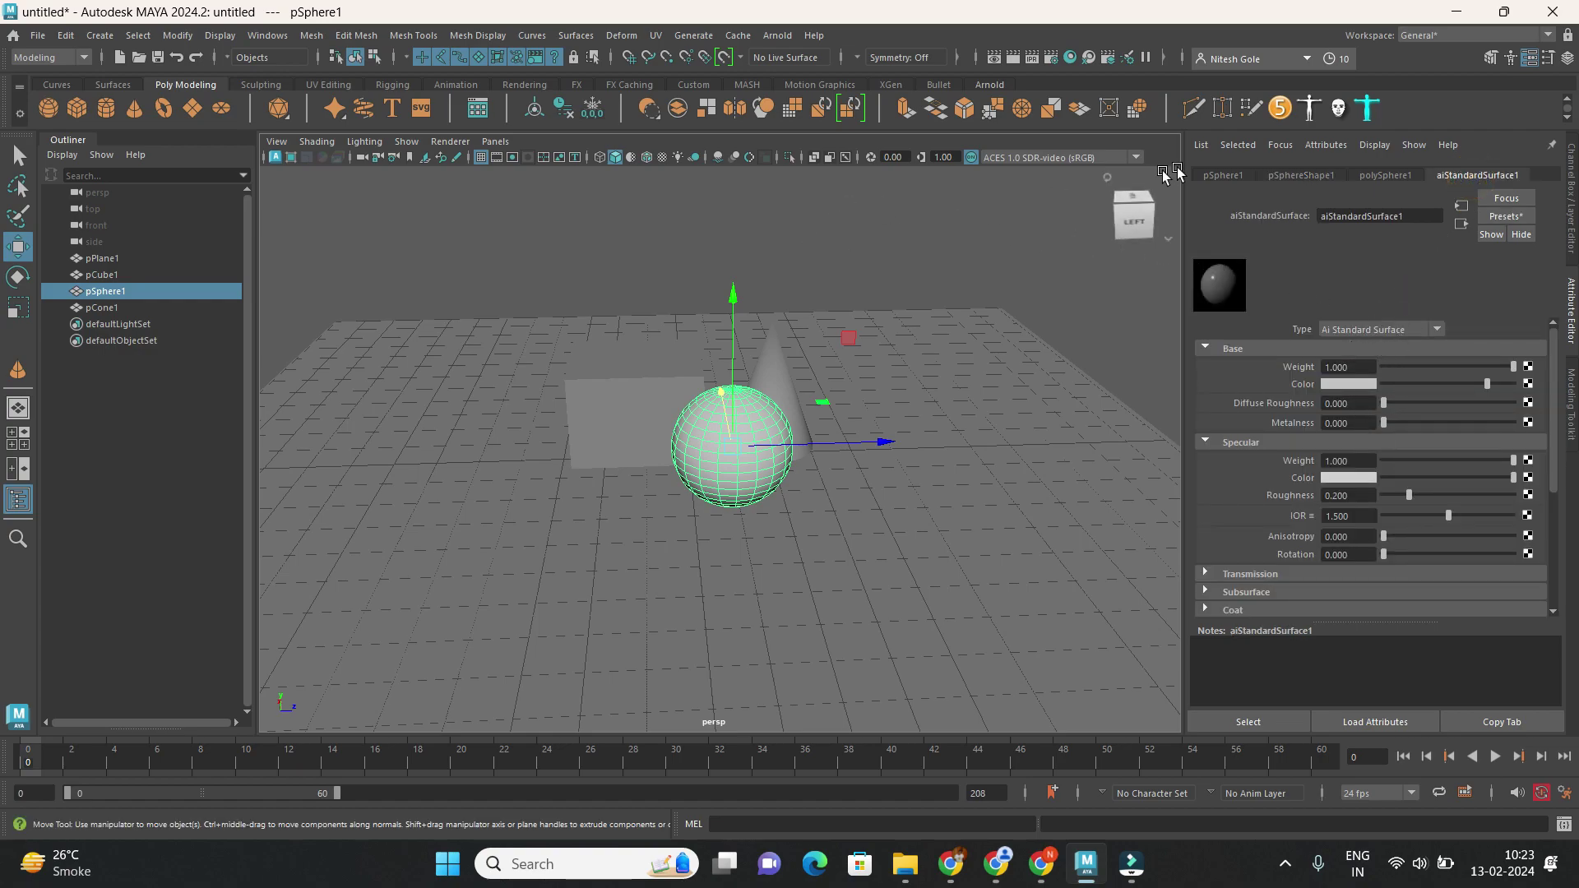
left_click(1567, 58)
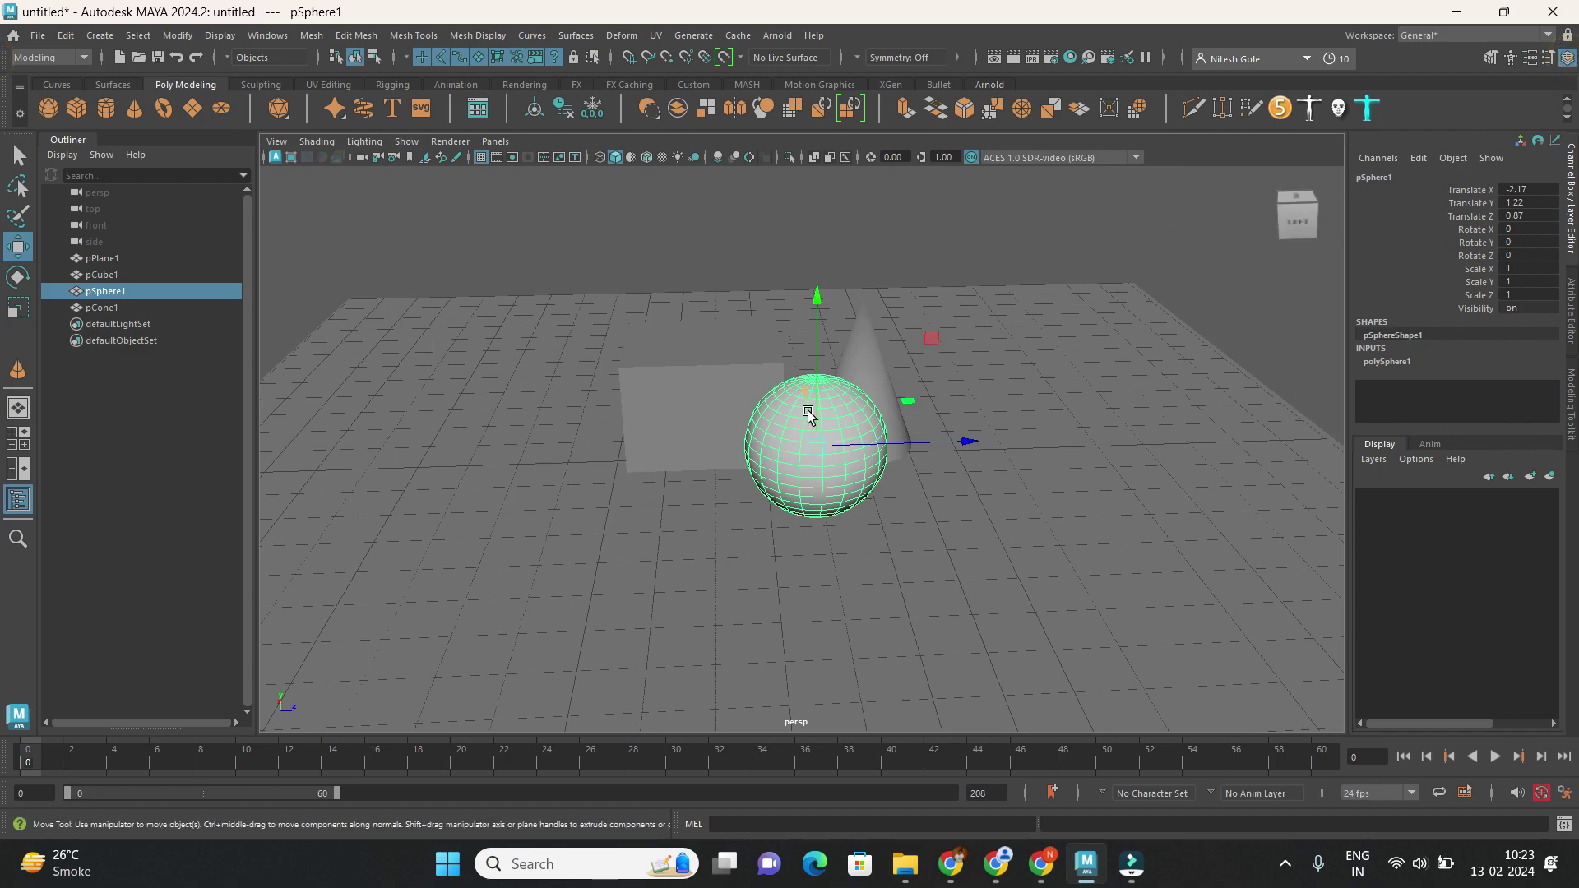
Open the sphere's material attributes and rename the material aiSphereshader.
right_click(824, 368)
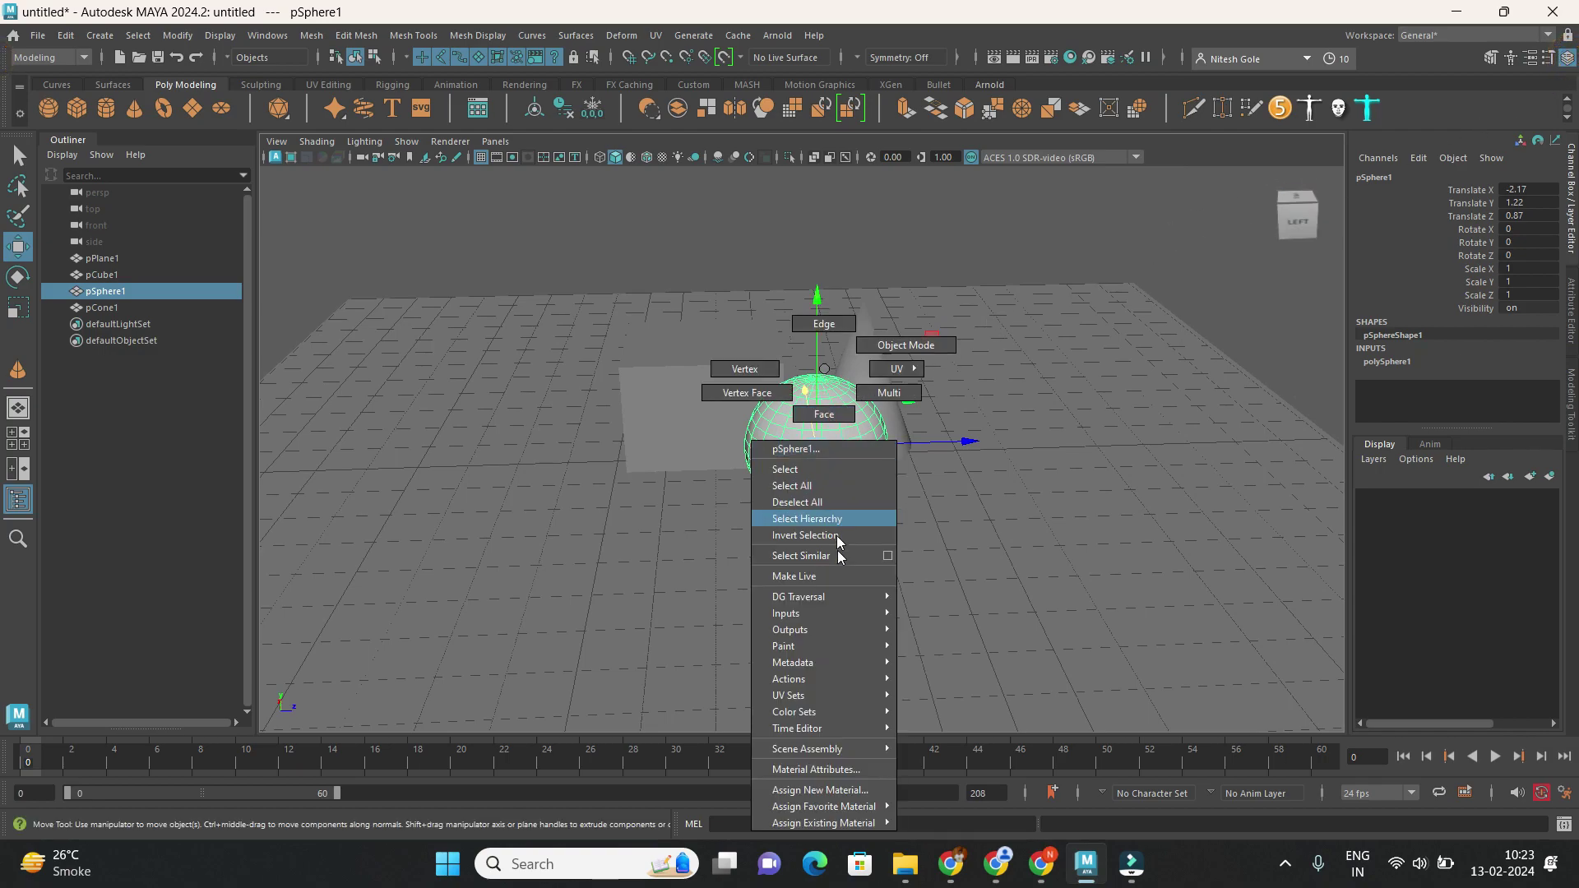
left_click(833, 770)
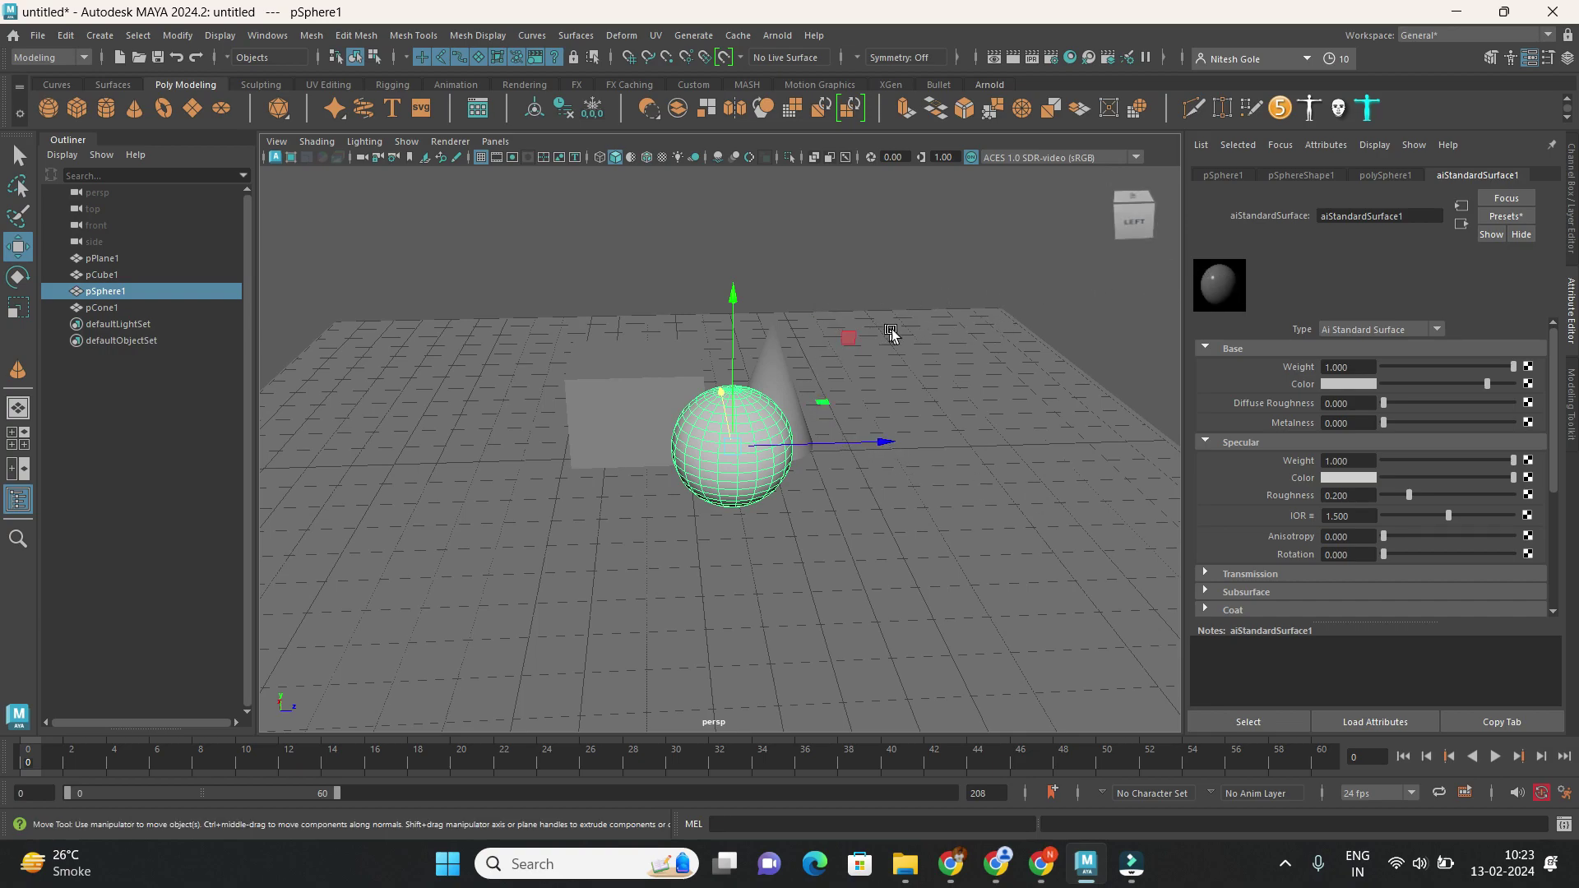
double_click(1409, 214)
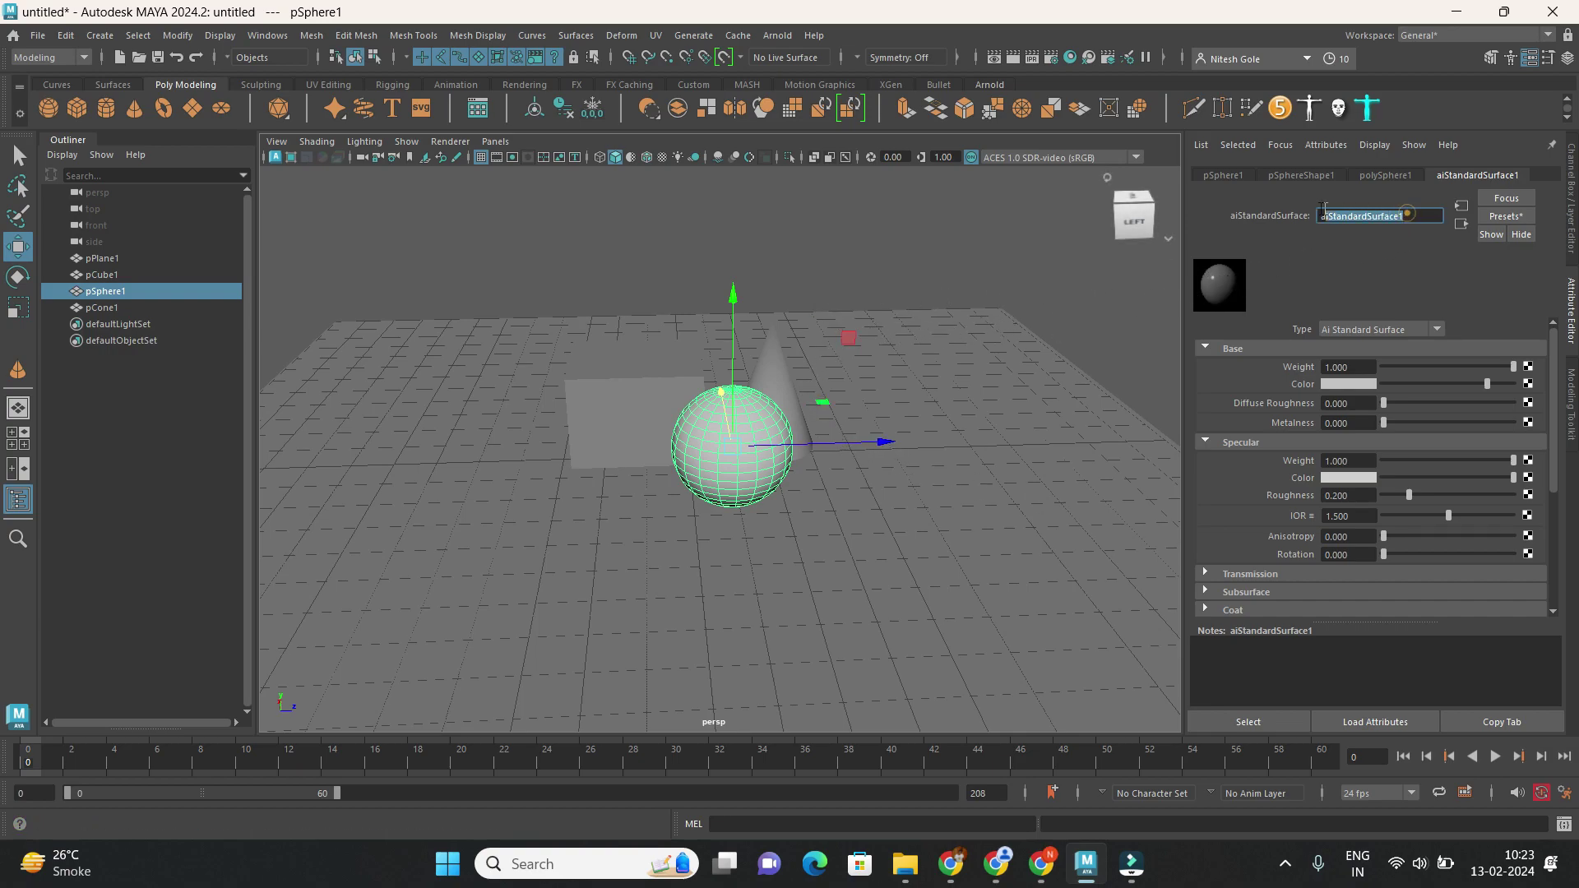
type("a")
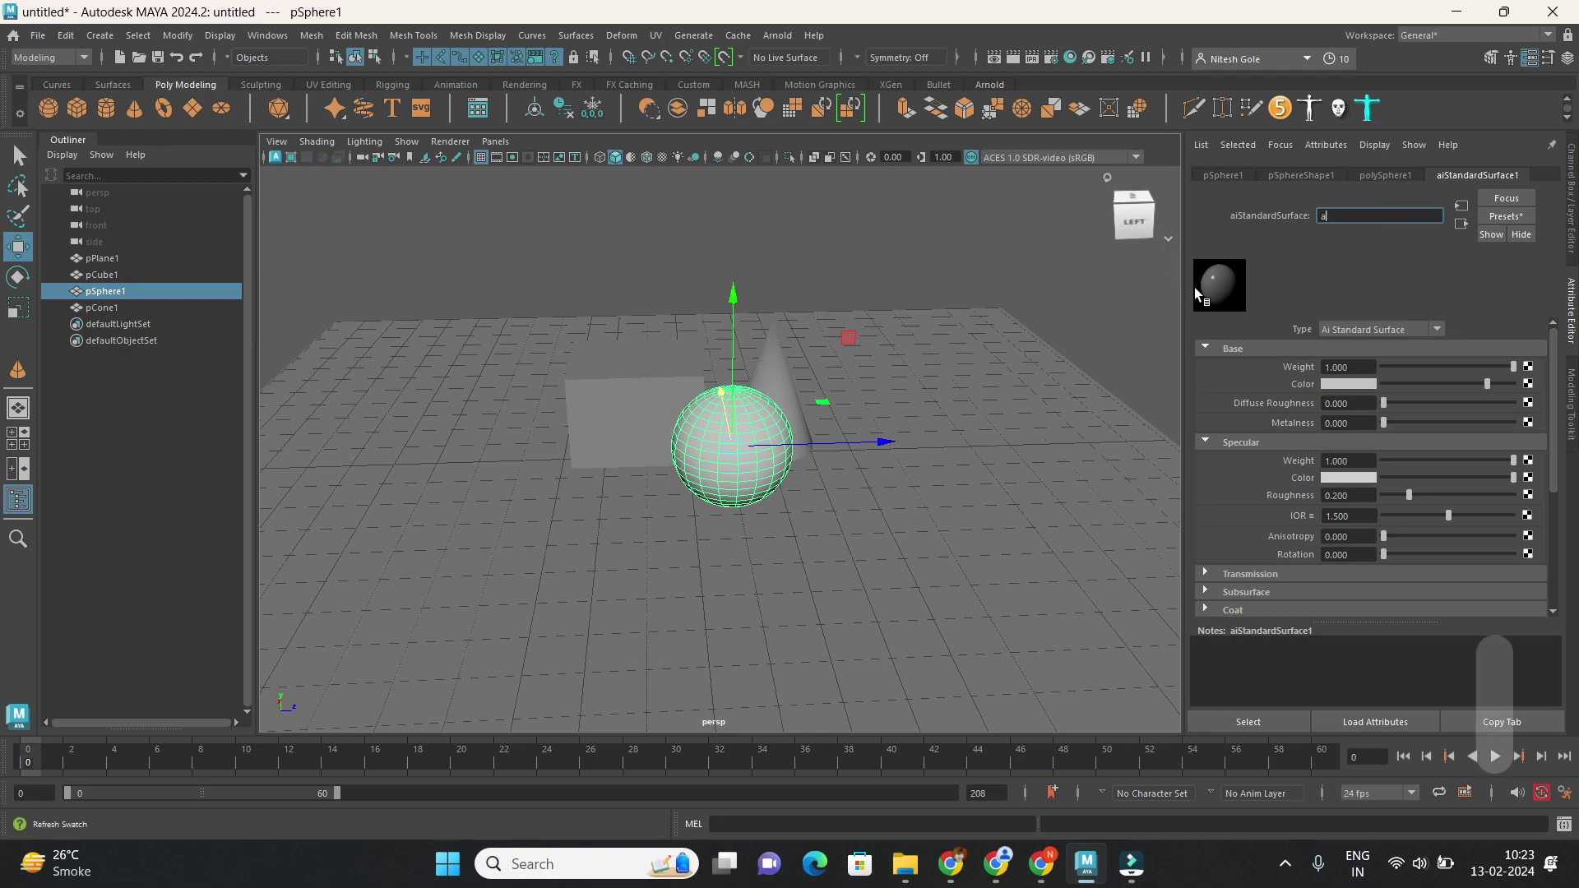
type("iSp")
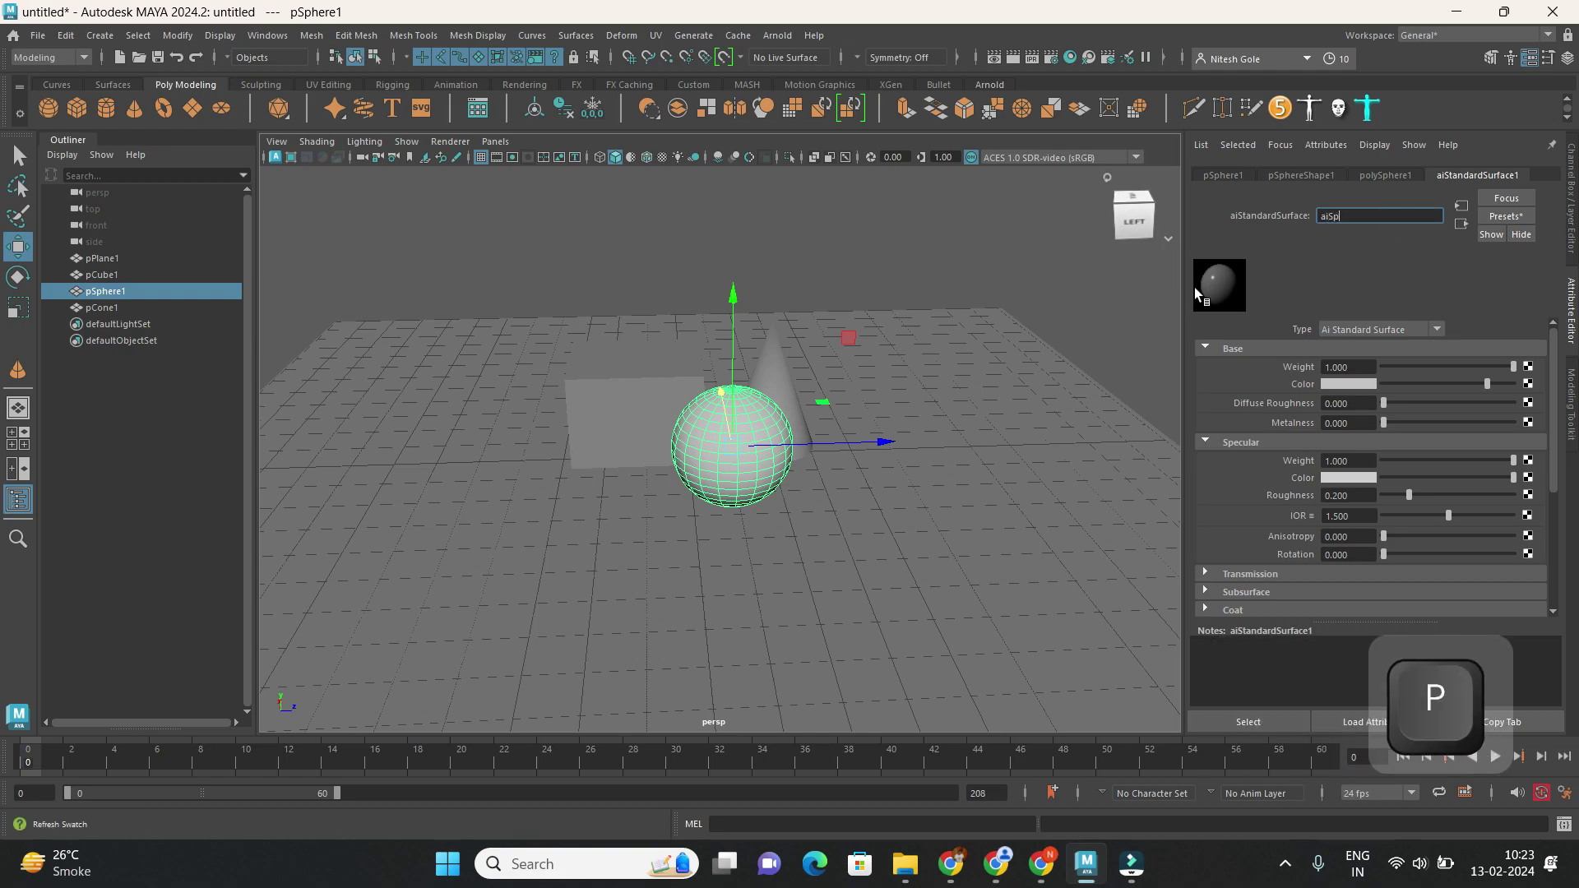
type("here")
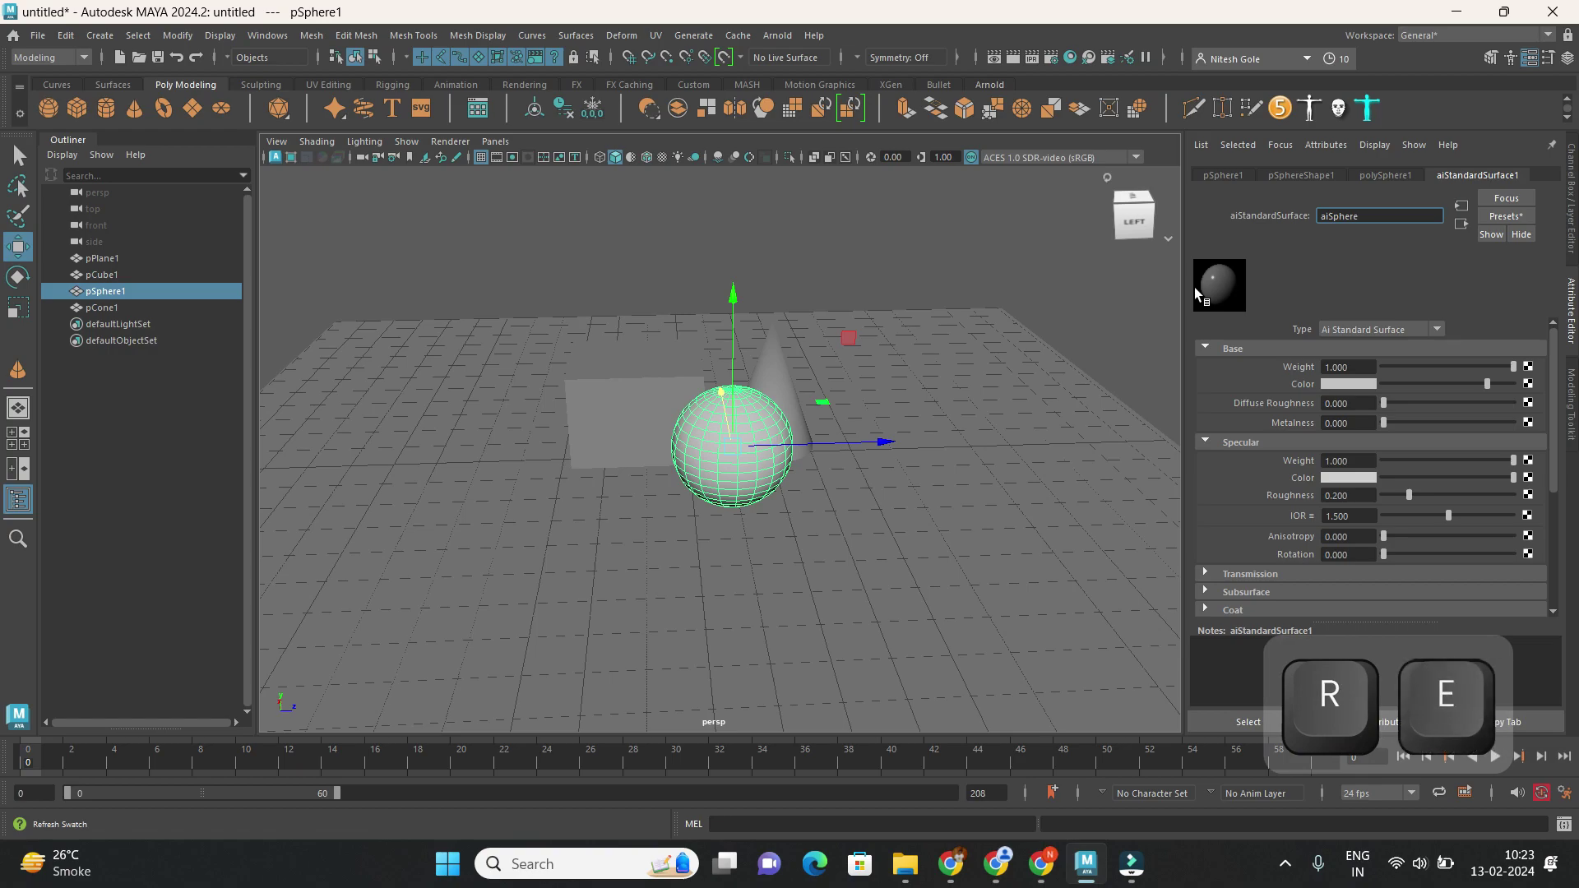
type("shader")
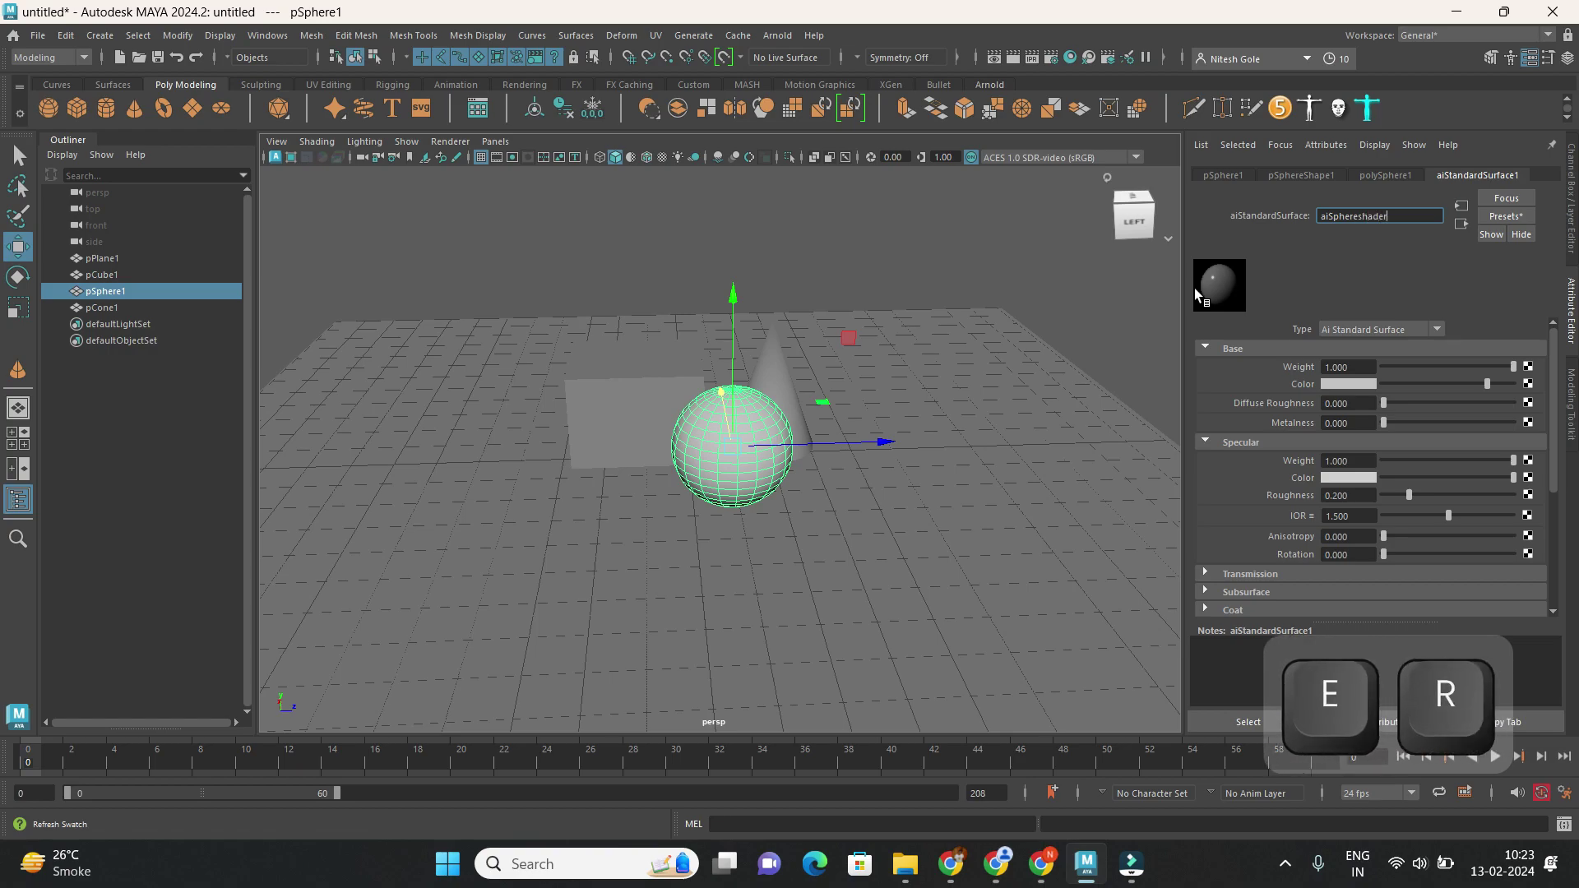
left_click(796, 260)
left_click(768, 372)
right_click(776, 362)
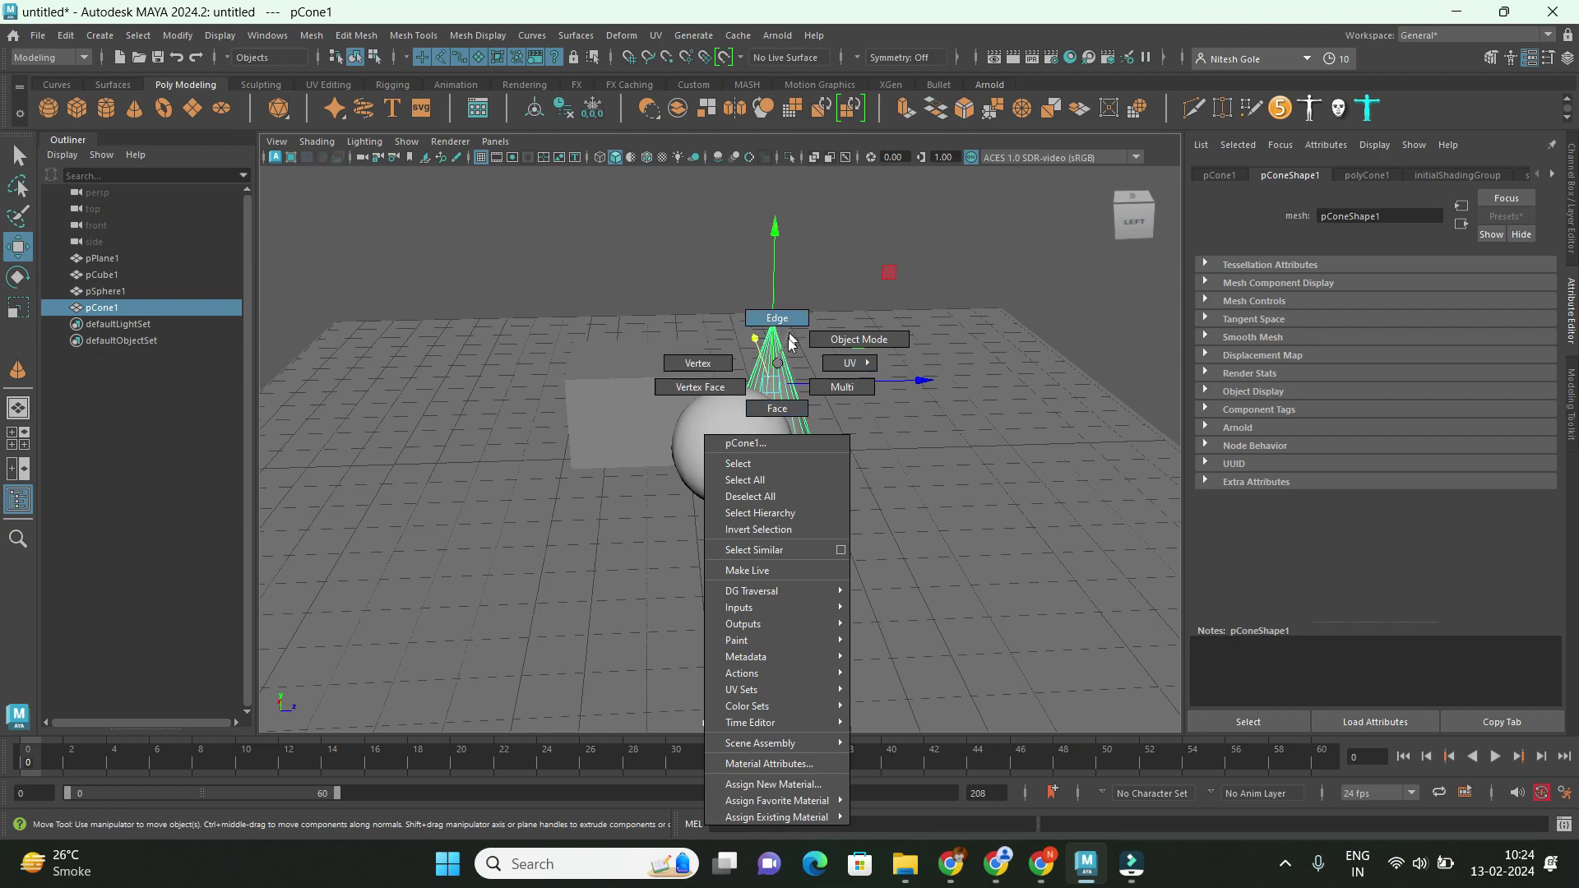
left_click(777, 374)
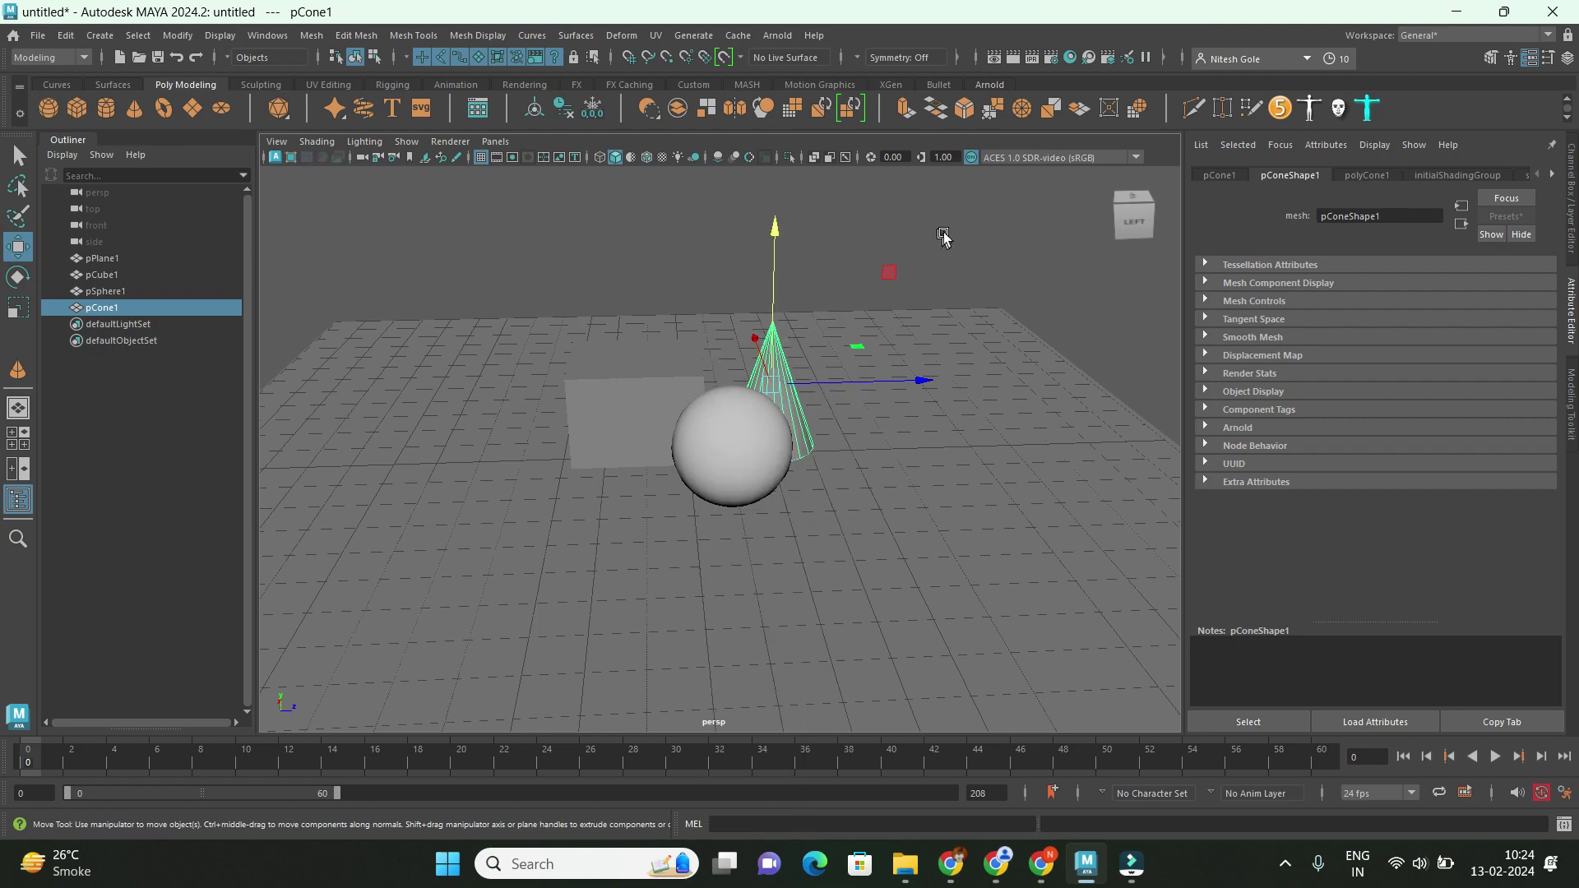
Open the Hypershade and move its window so the scene objects and the material swatches are both in view.
left_click(1070, 58)
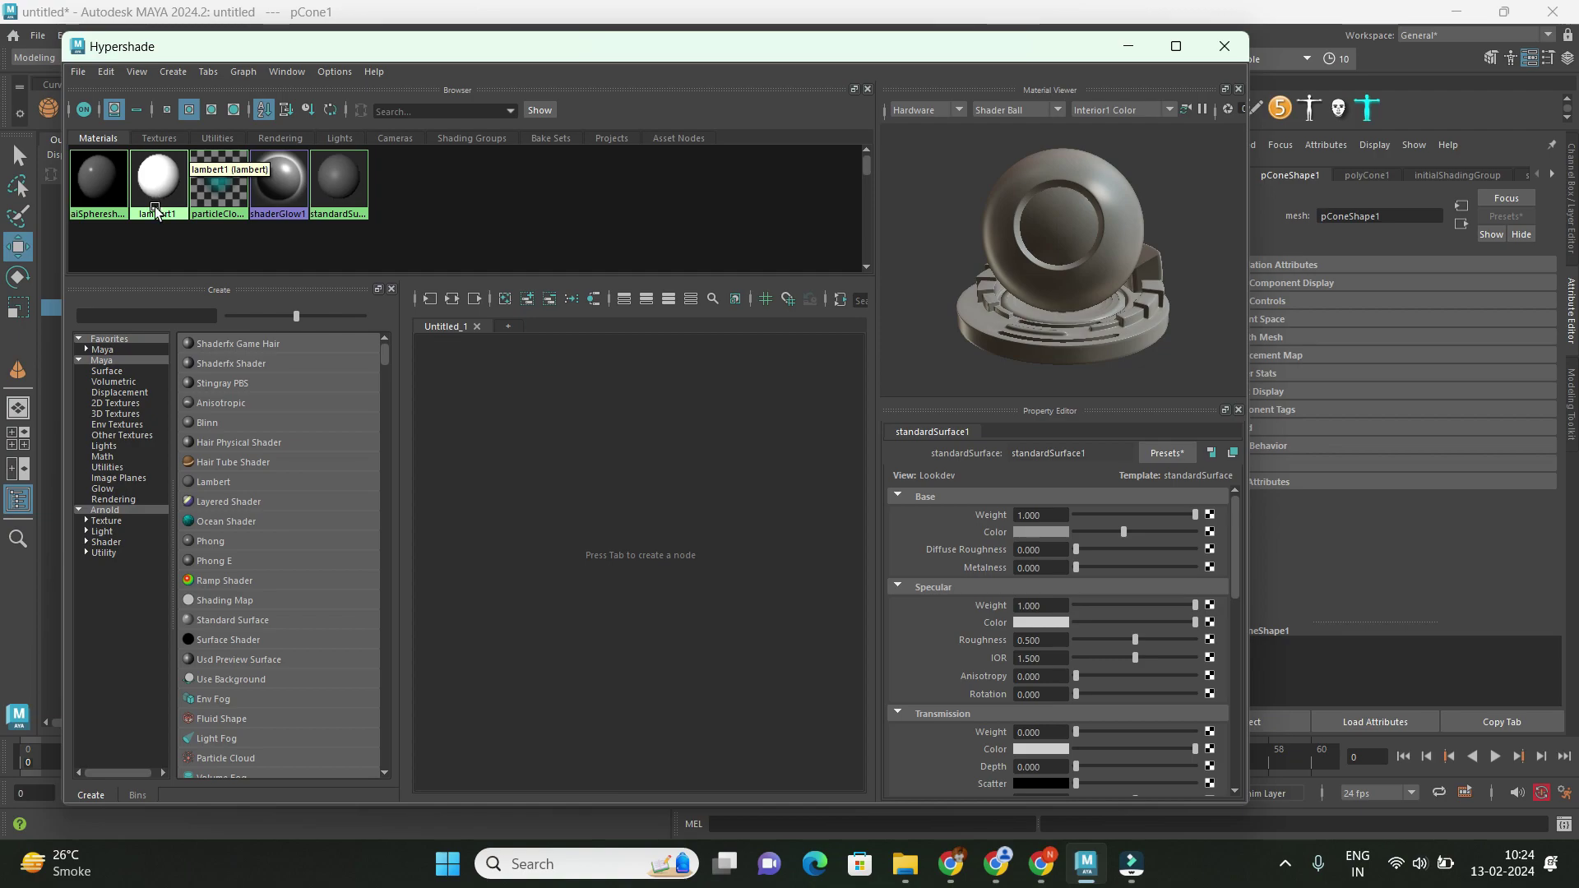
left_click_drag(165, 225, 175, 223)
left_click(438, 29)
mouse_move(322, 45)
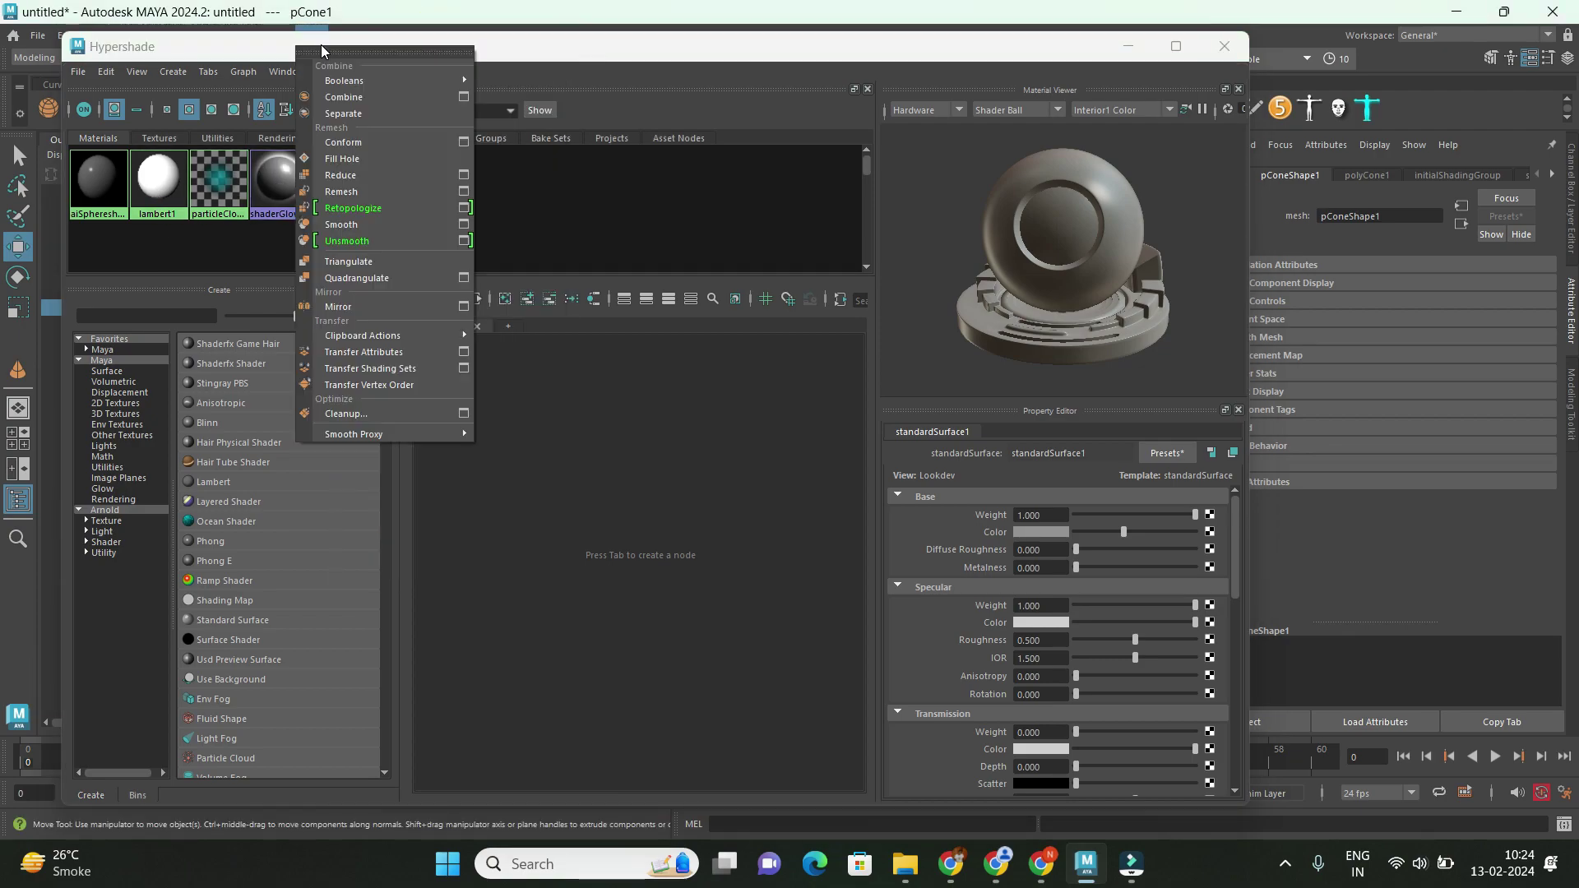
left_click(530, 56)
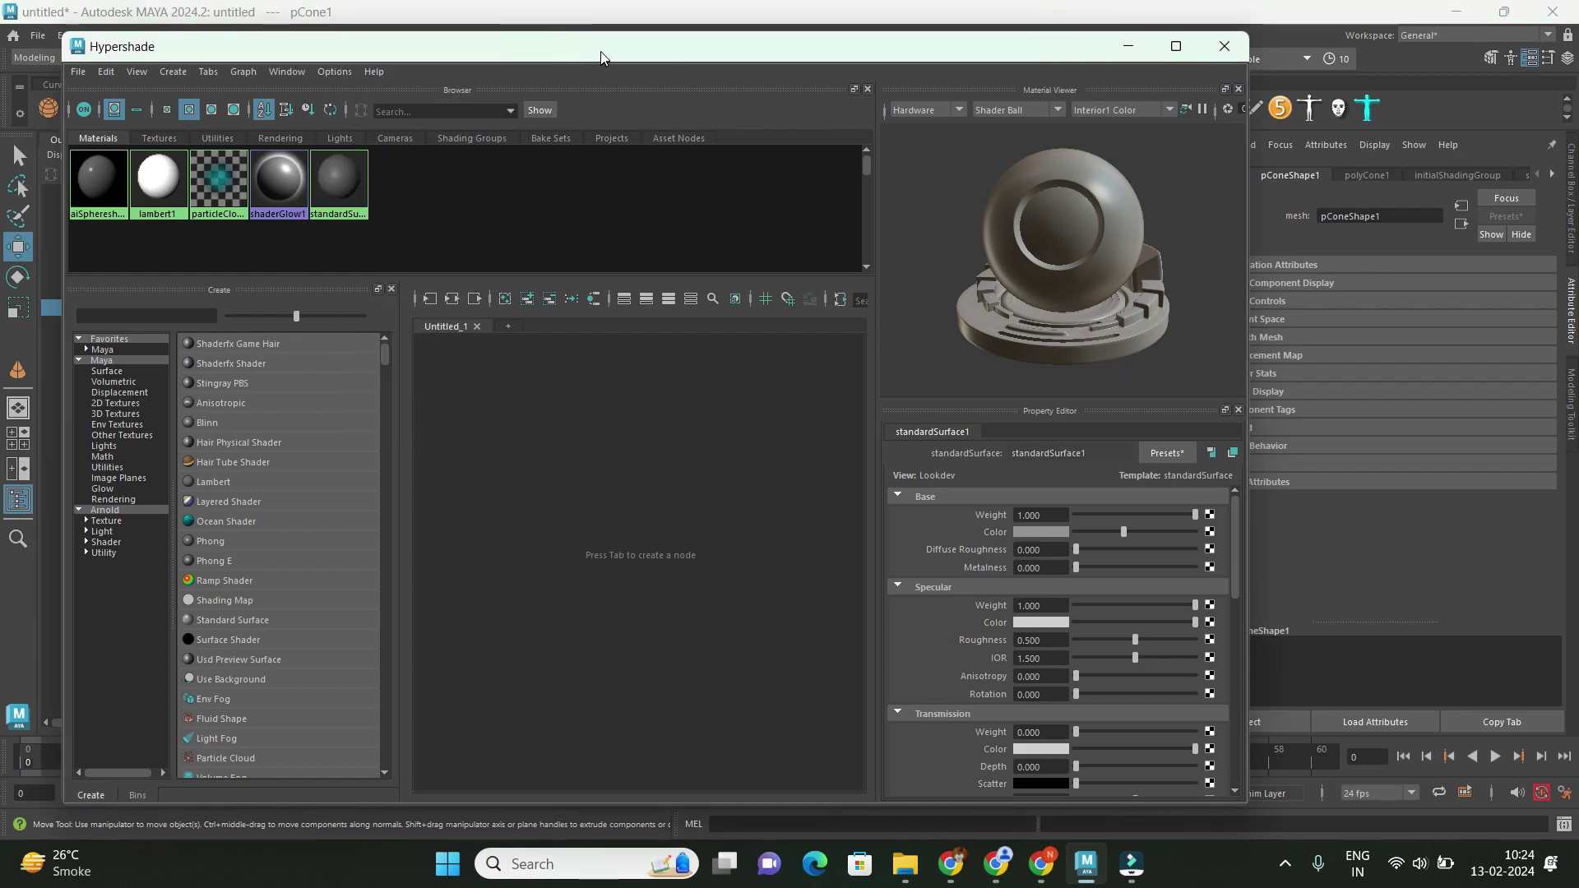
left_click_drag(602, 56, 1083, 530)
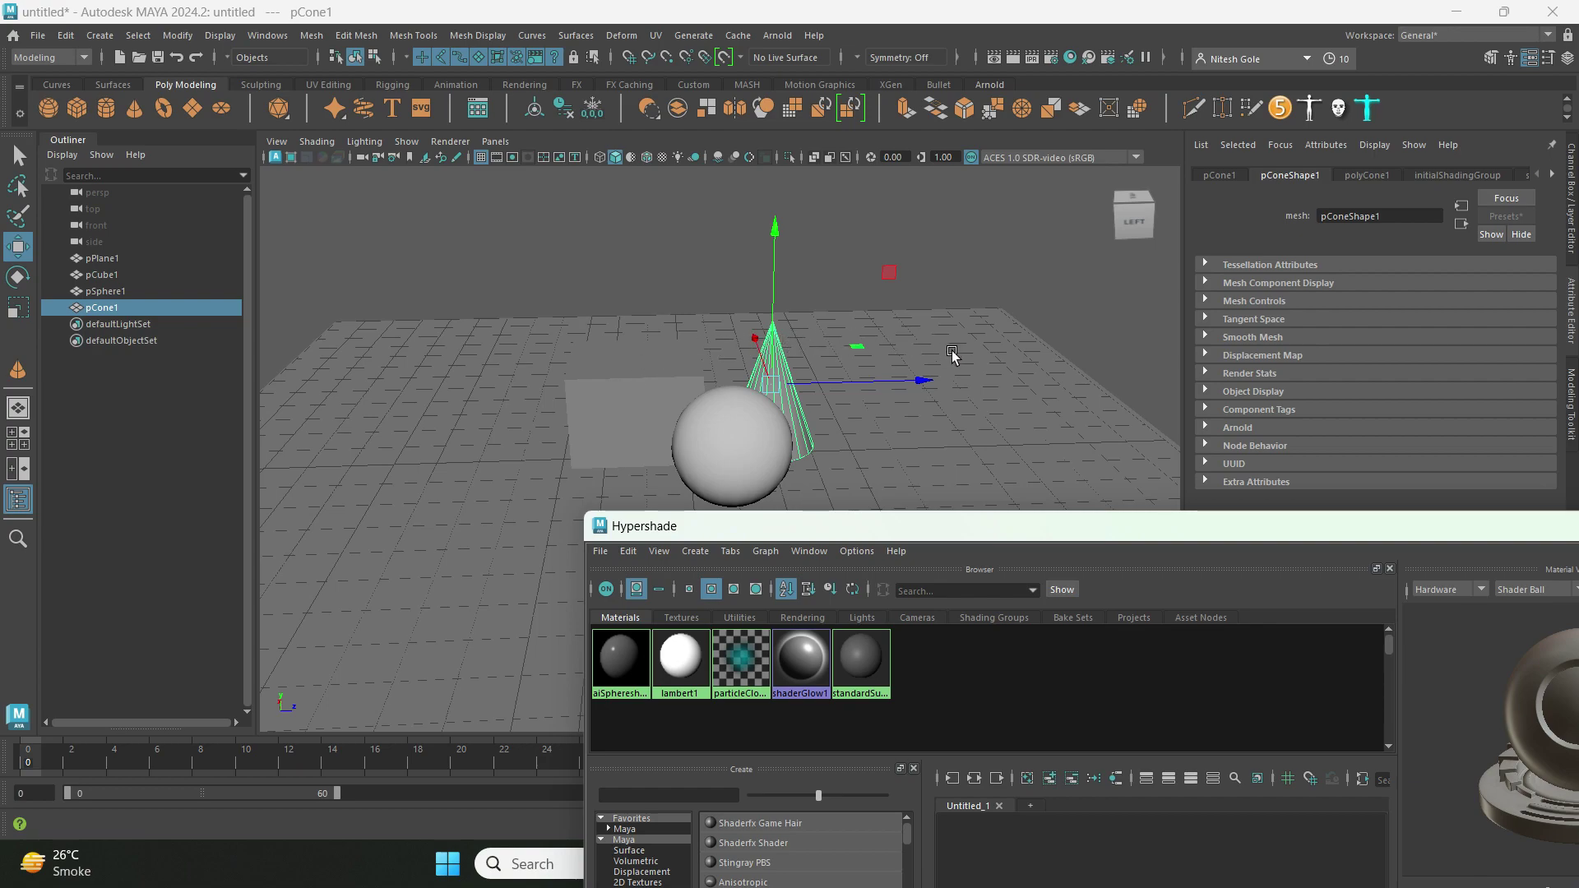
left_click_drag(949, 542, 656, 681)
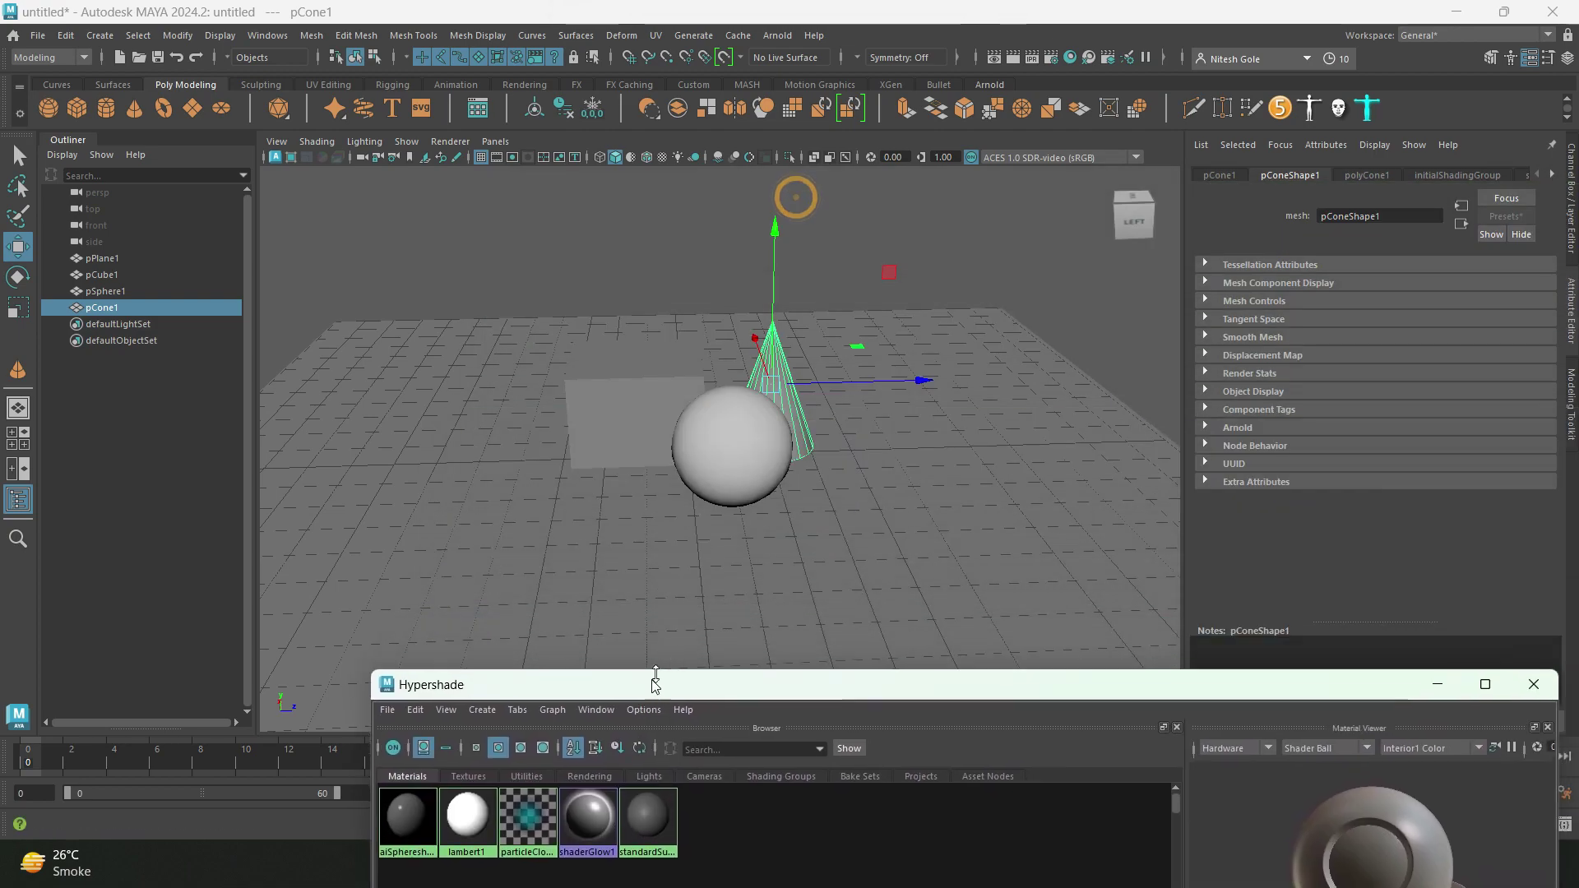
Examine the plane's material attributes and select its standardSurface1 material in the Hypershade.
left_click(910, 354)
right_click(911, 354)
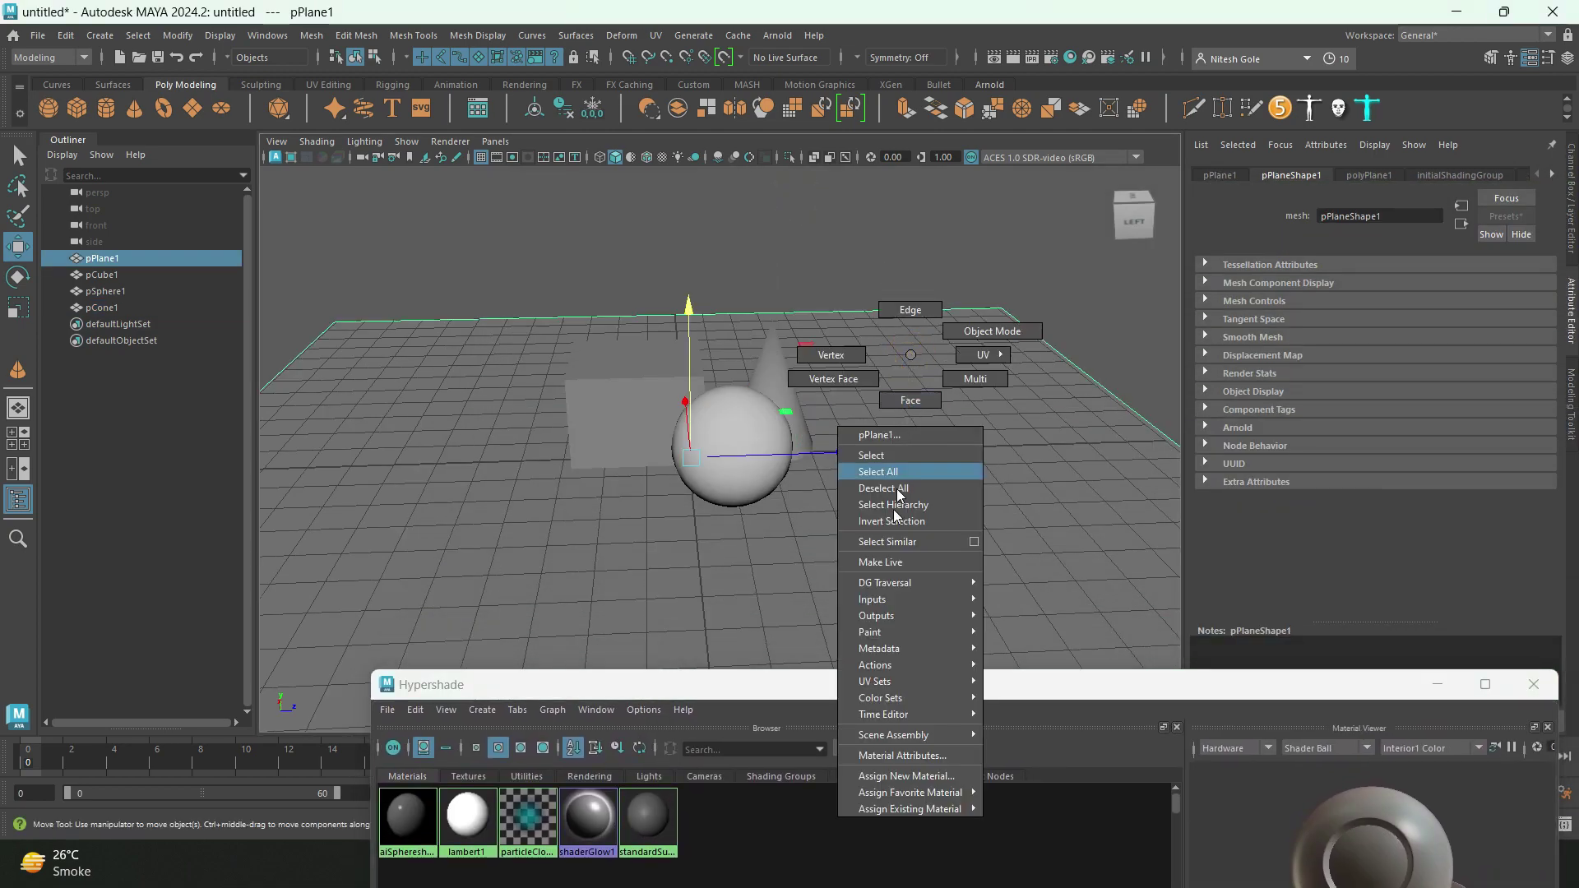
left_click(901, 755)
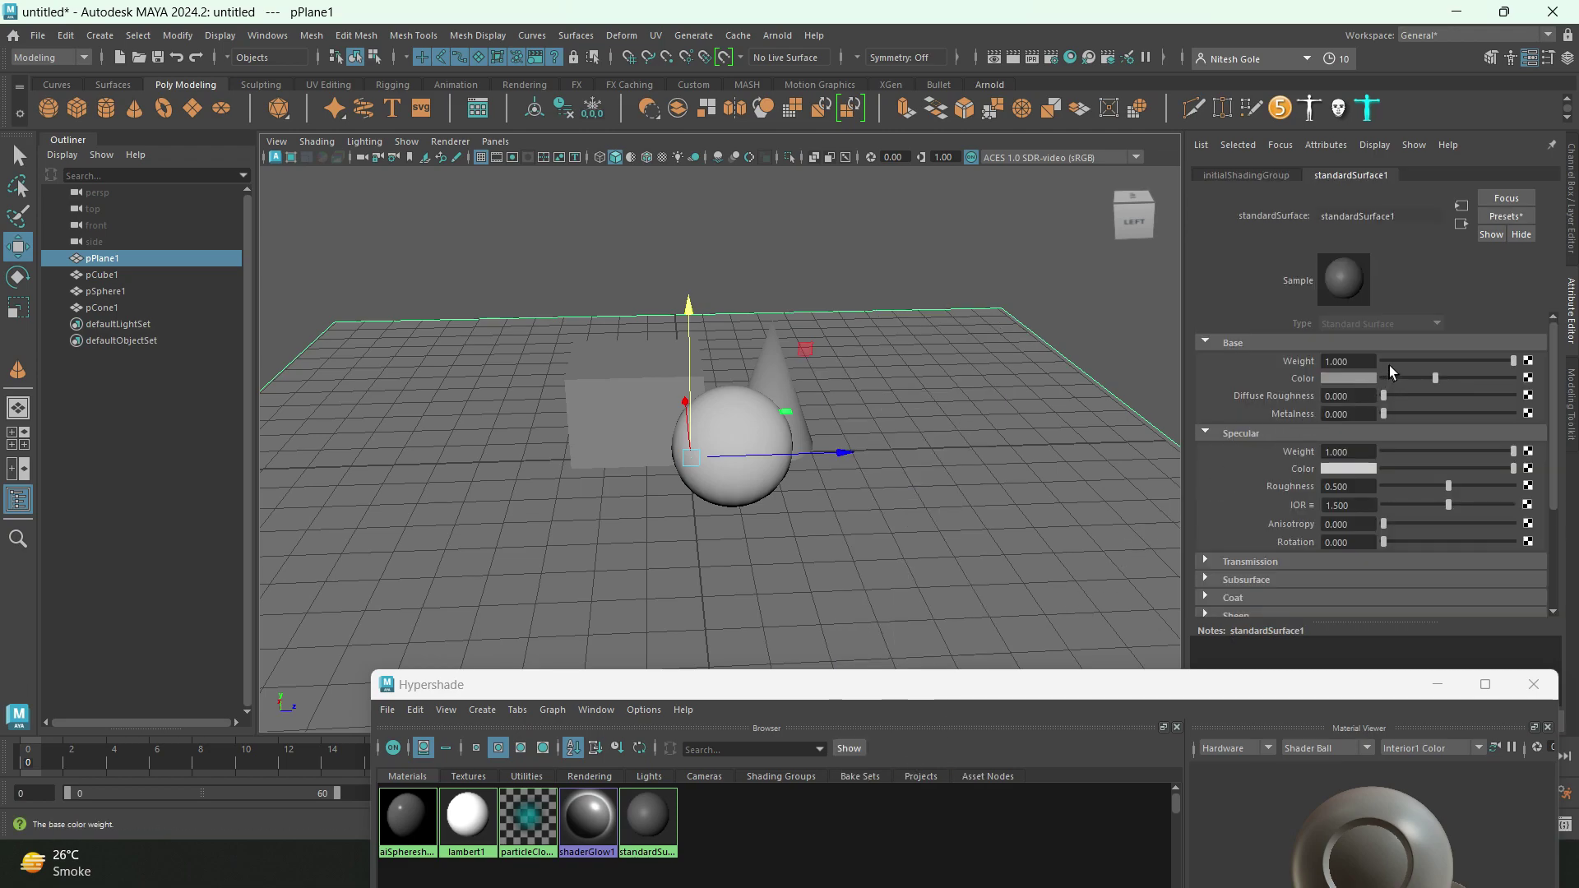
left_click_drag(1040, 700, 1073, 400)
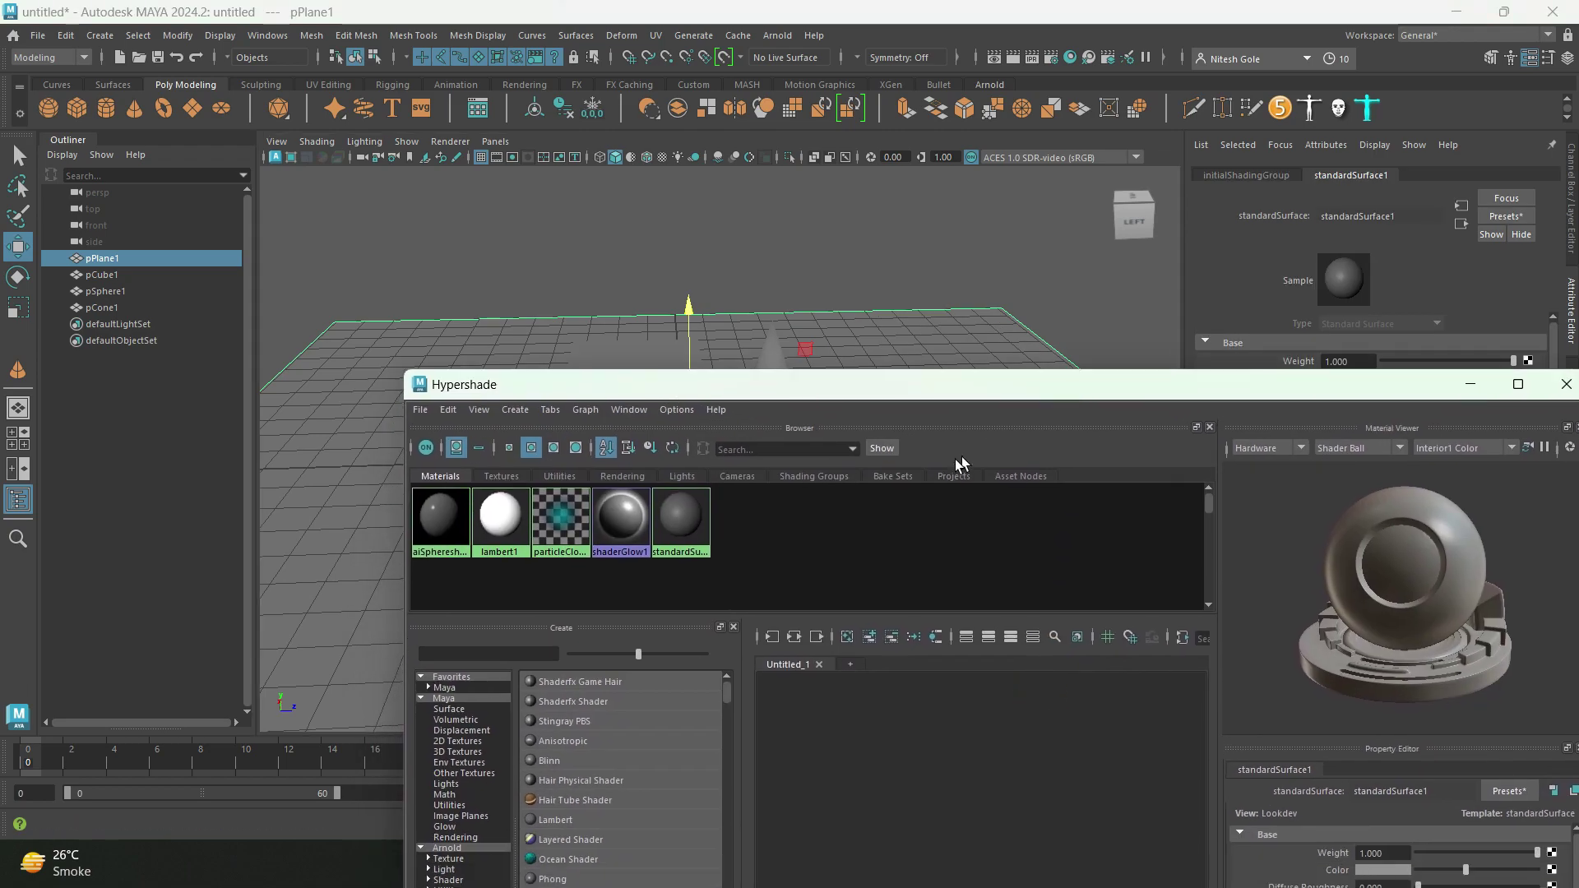
left_click(681, 517)
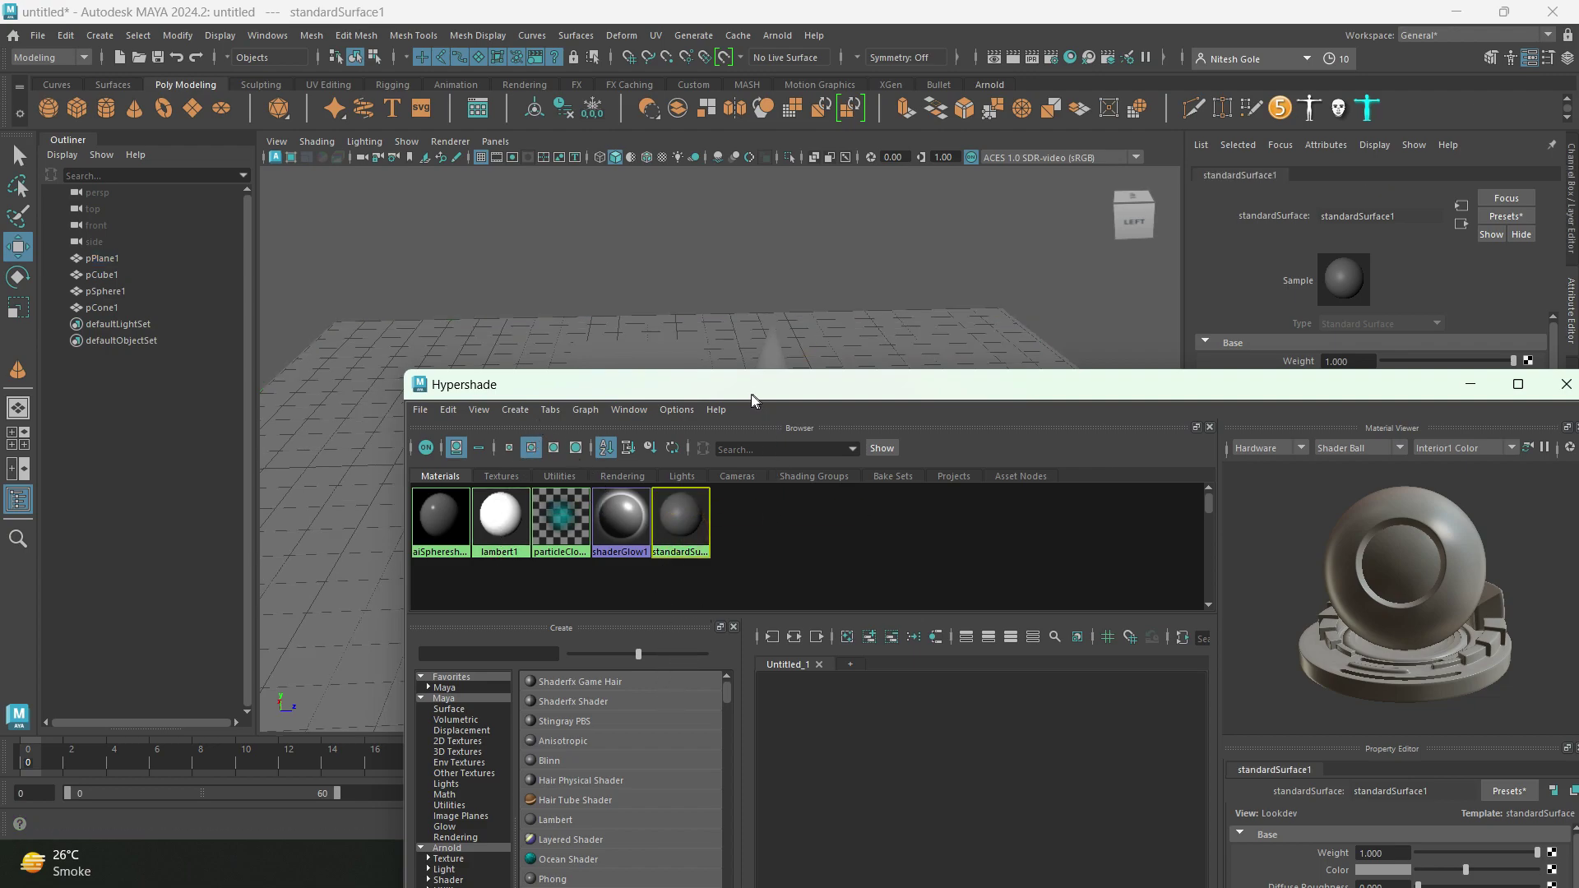
Select aiSphereshader in the Hypershade and reposition the window to examine its swatch, preview and properties.
left_click_drag(555, 387, 775, 540)
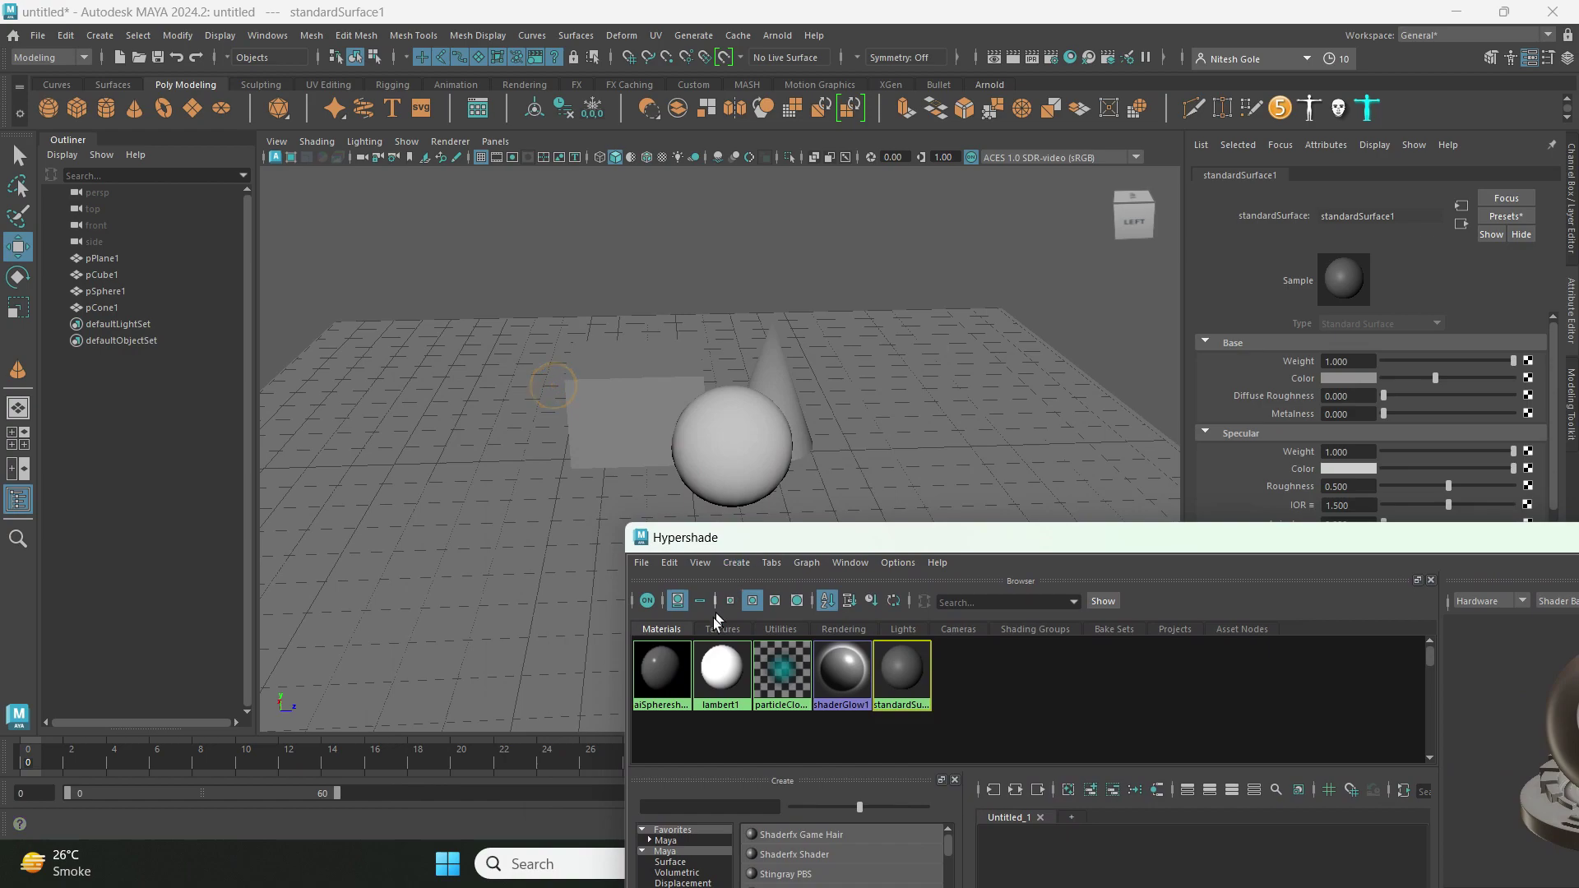
left_click(662, 676)
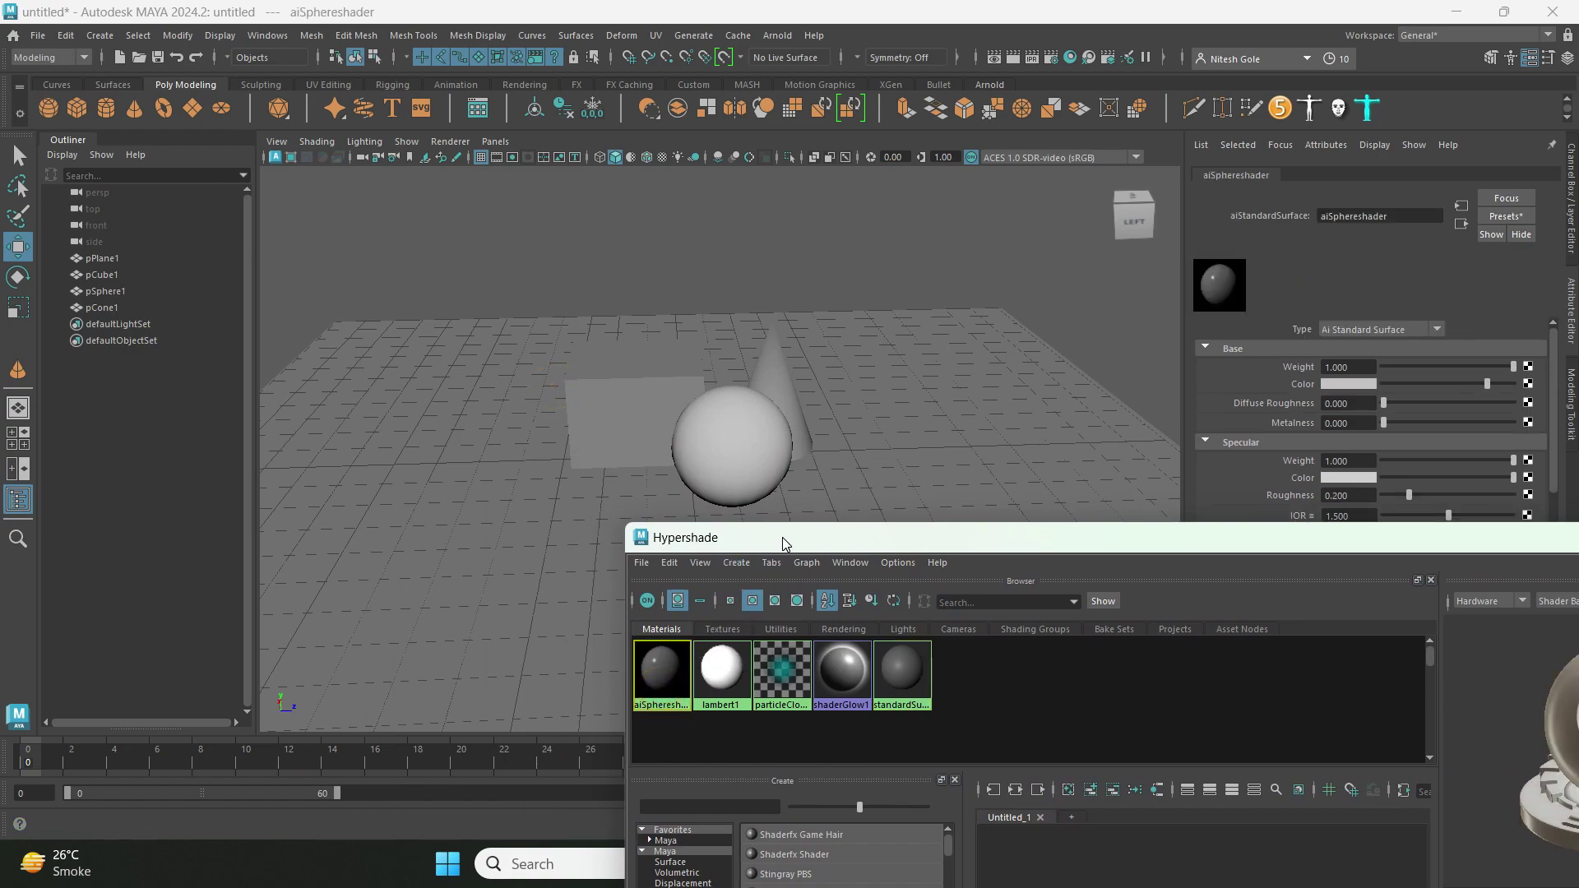
left_click_drag(782, 536, 199, 158)
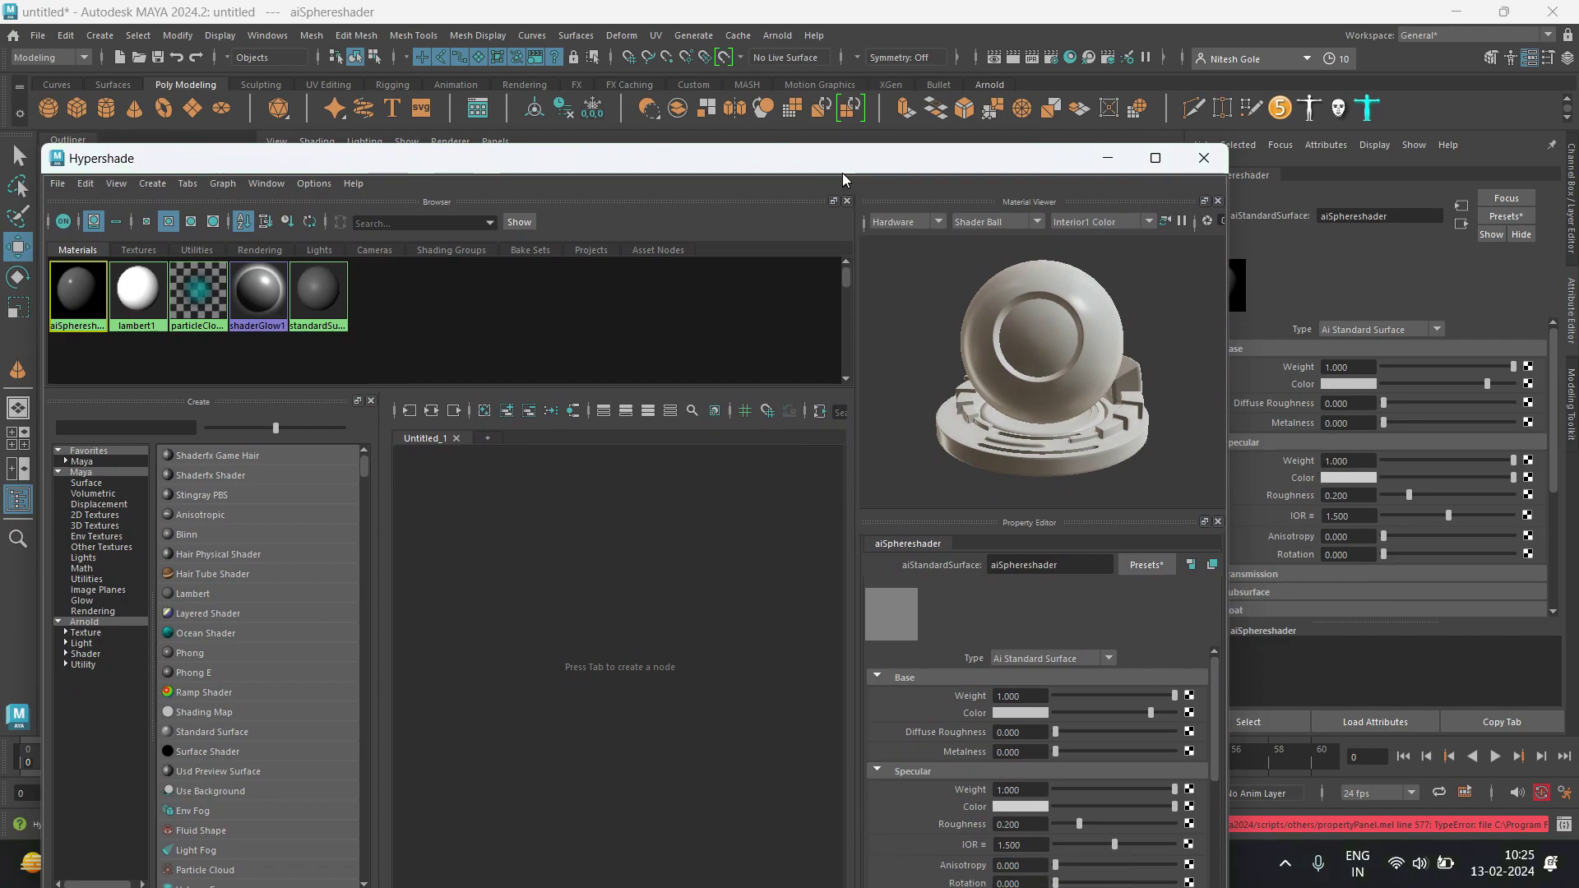
left_click_drag(843, 166, 711, 148)
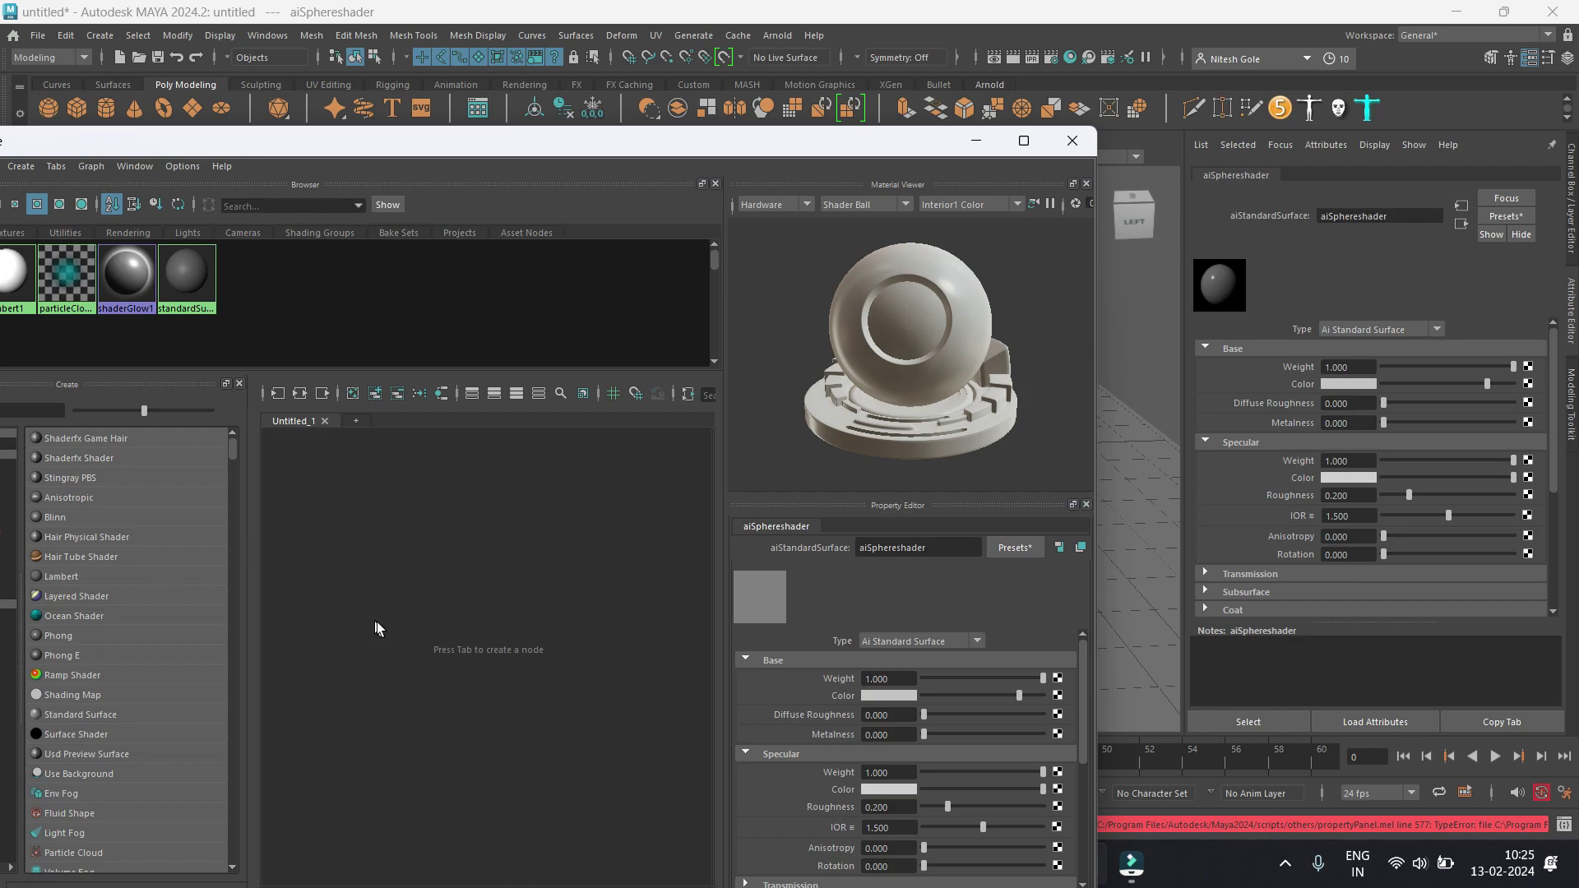
left_click_drag(491, 150, 731, 163)
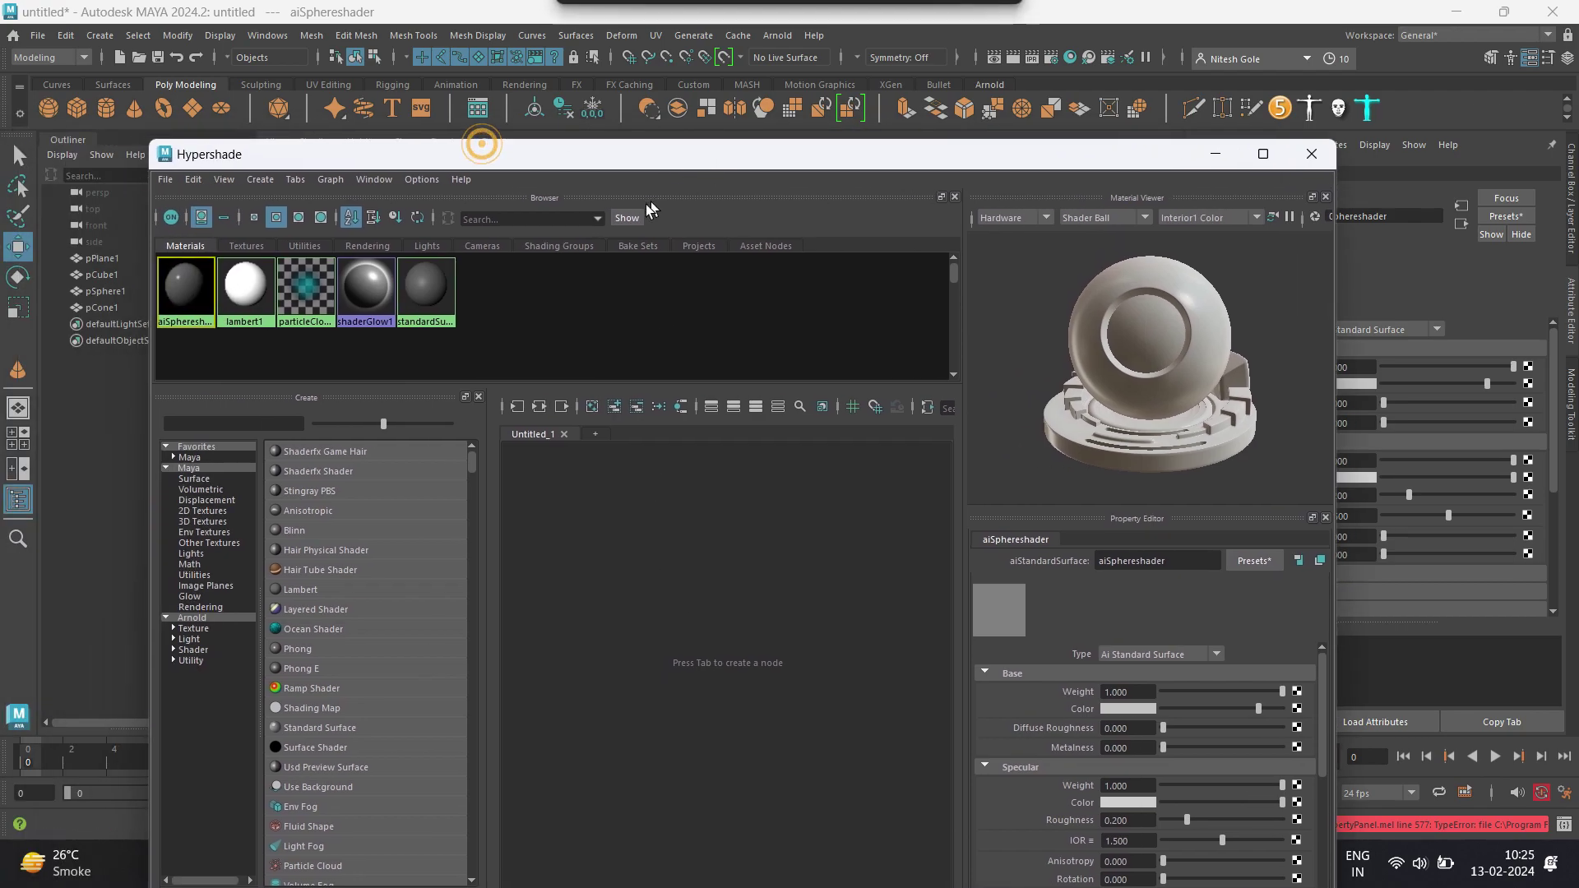
left_click(183, 292)
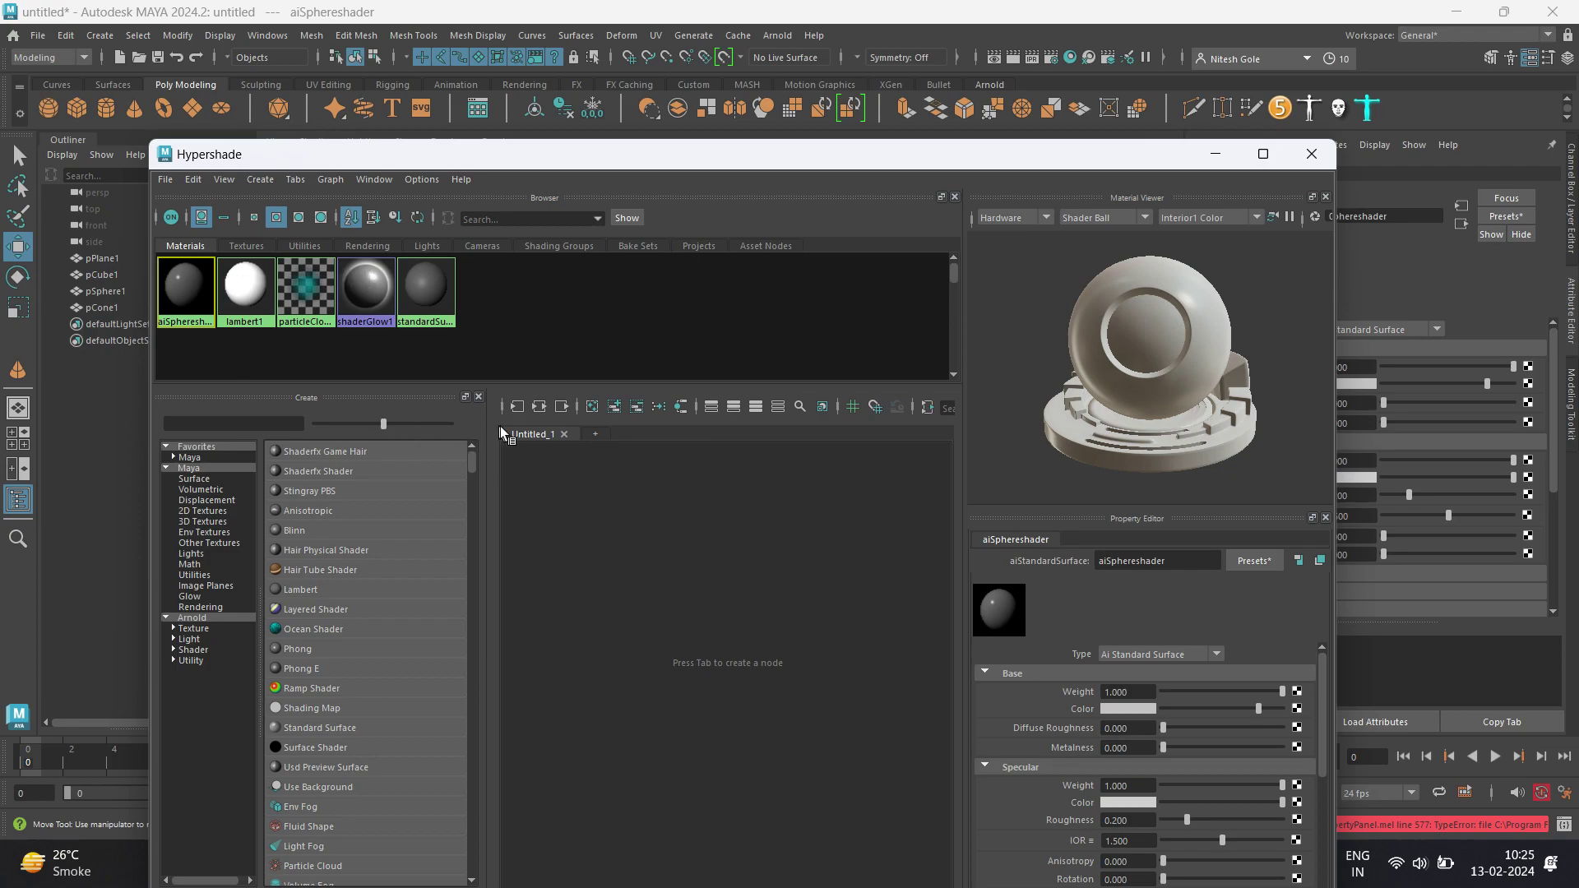
Graph aiSphereshader's input and output connections in the Hypershade work area and move its node slightly closer to the shading group.
left_click(539, 407)
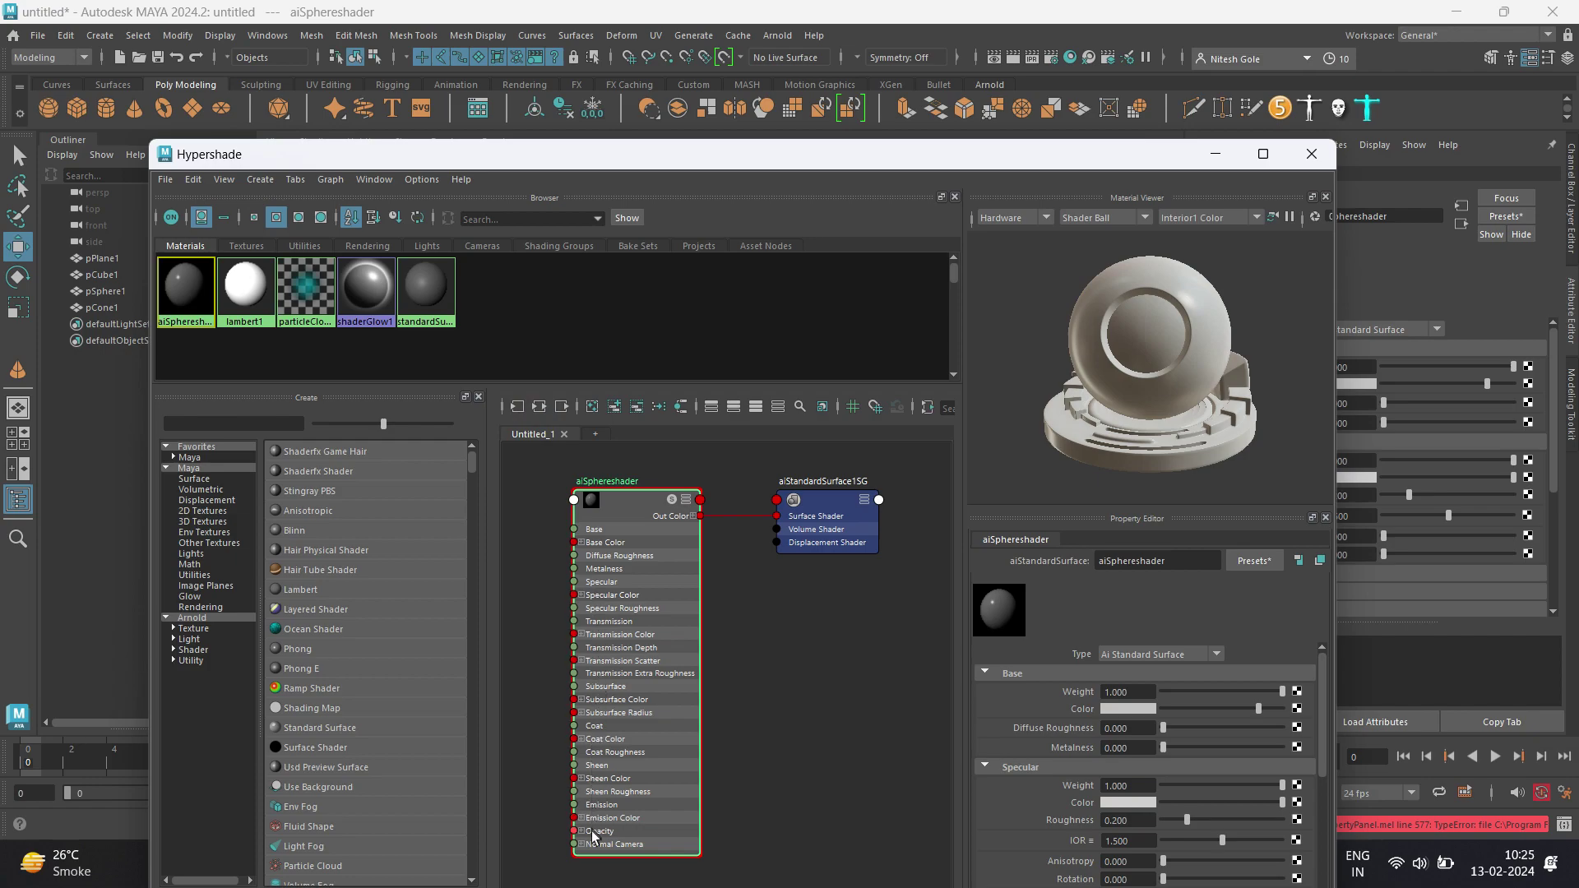
left_click(618, 515)
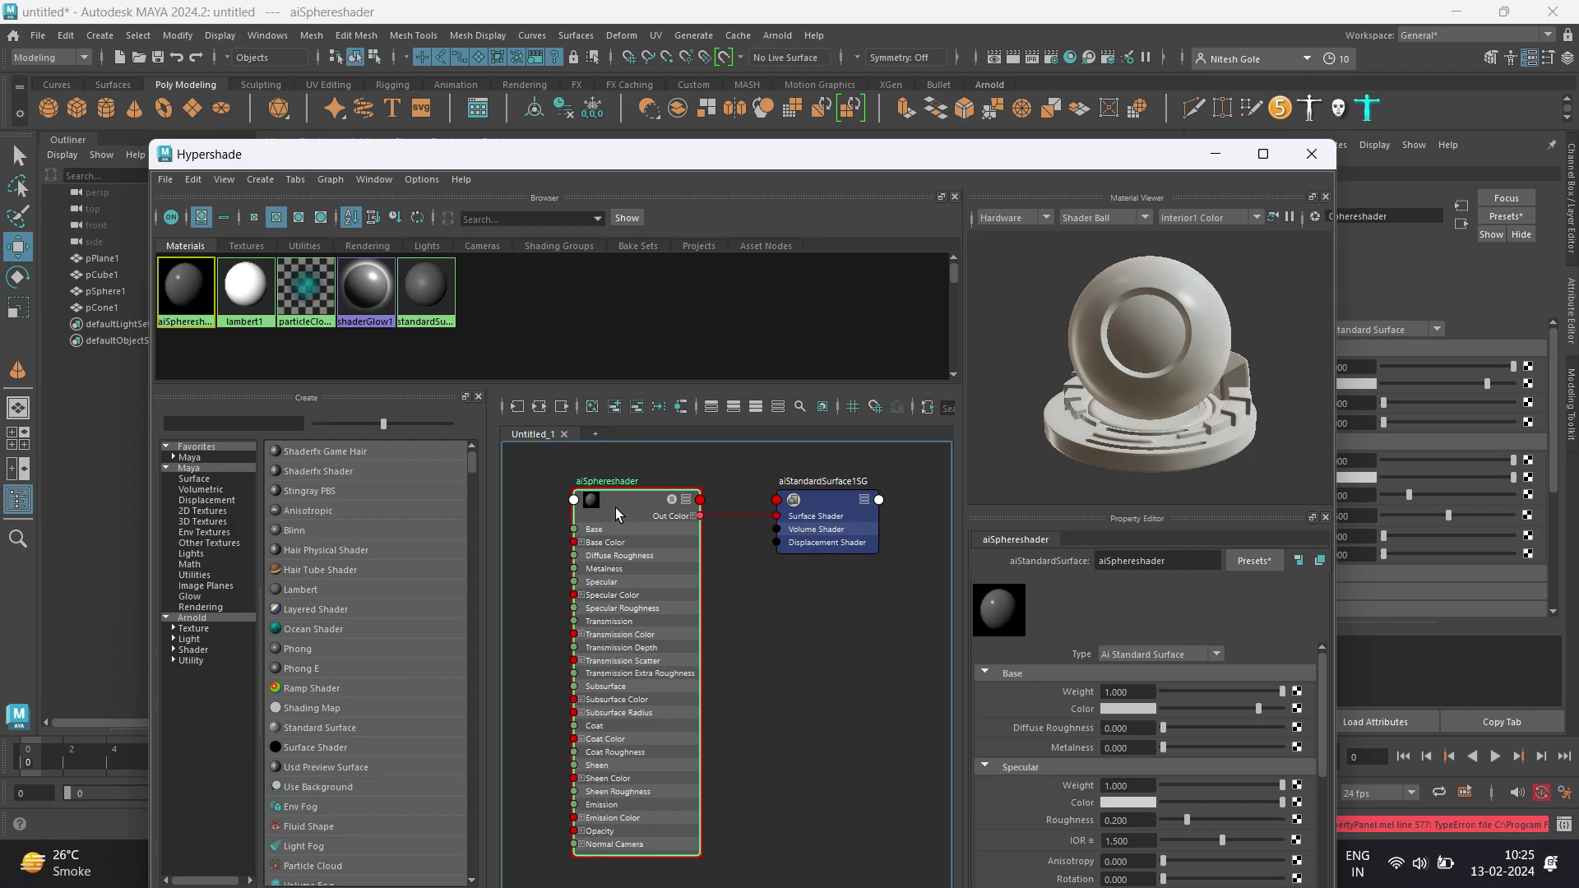
left_click_drag(619, 515, 641, 509)
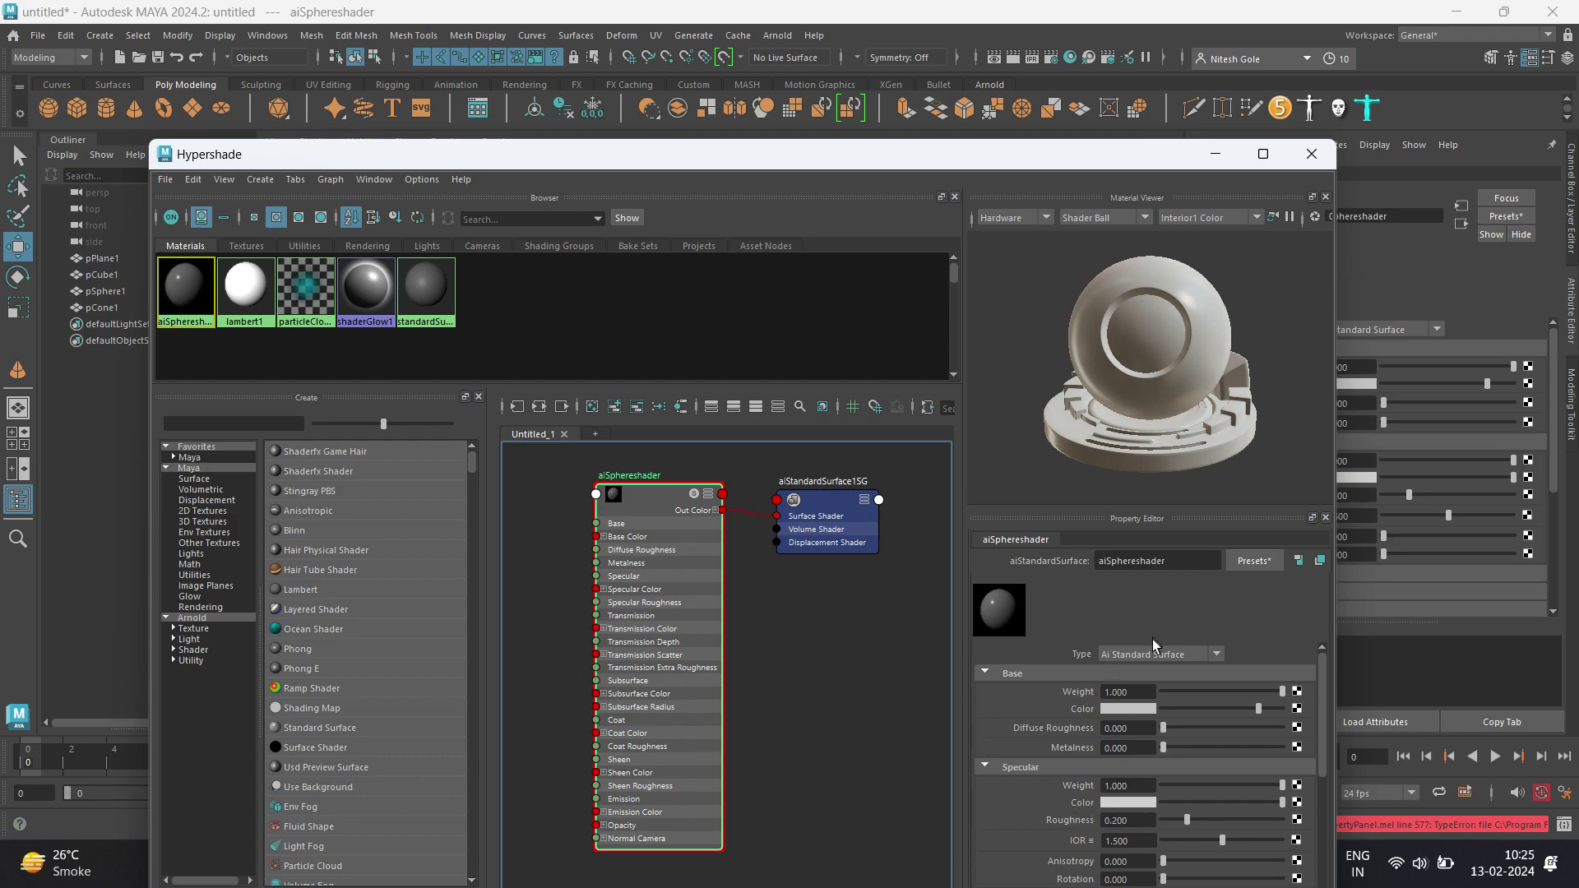
Narrow the Hypershade window and place it beside the viewport so the sphere and cone stay in view.
left_click_drag(1057, 165, 846, 176)
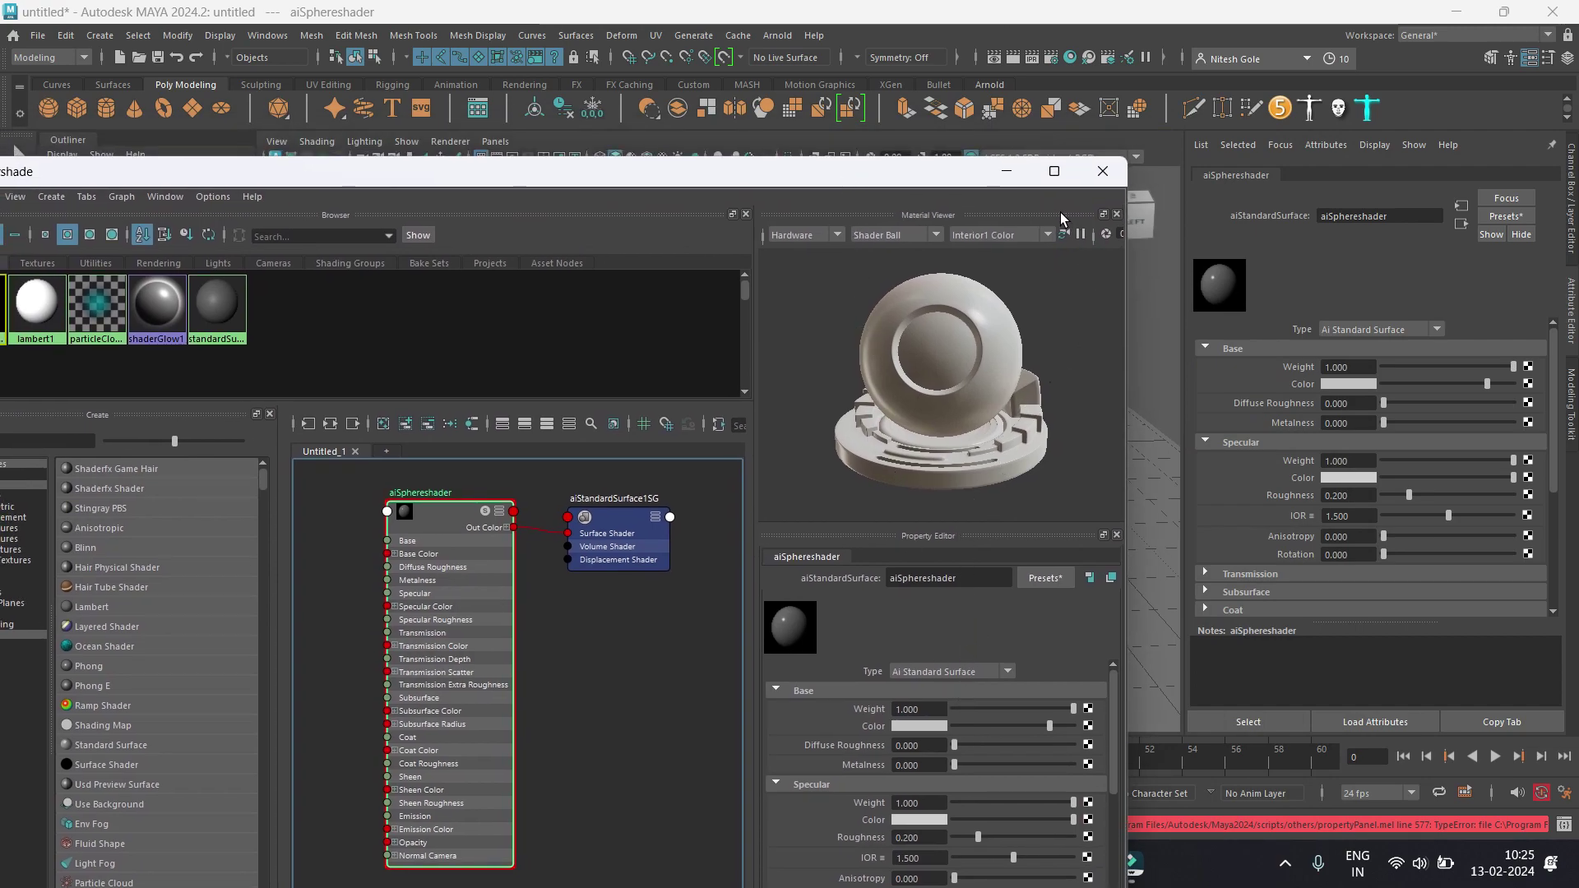
left_click_drag(908, 179, 1263, 129)
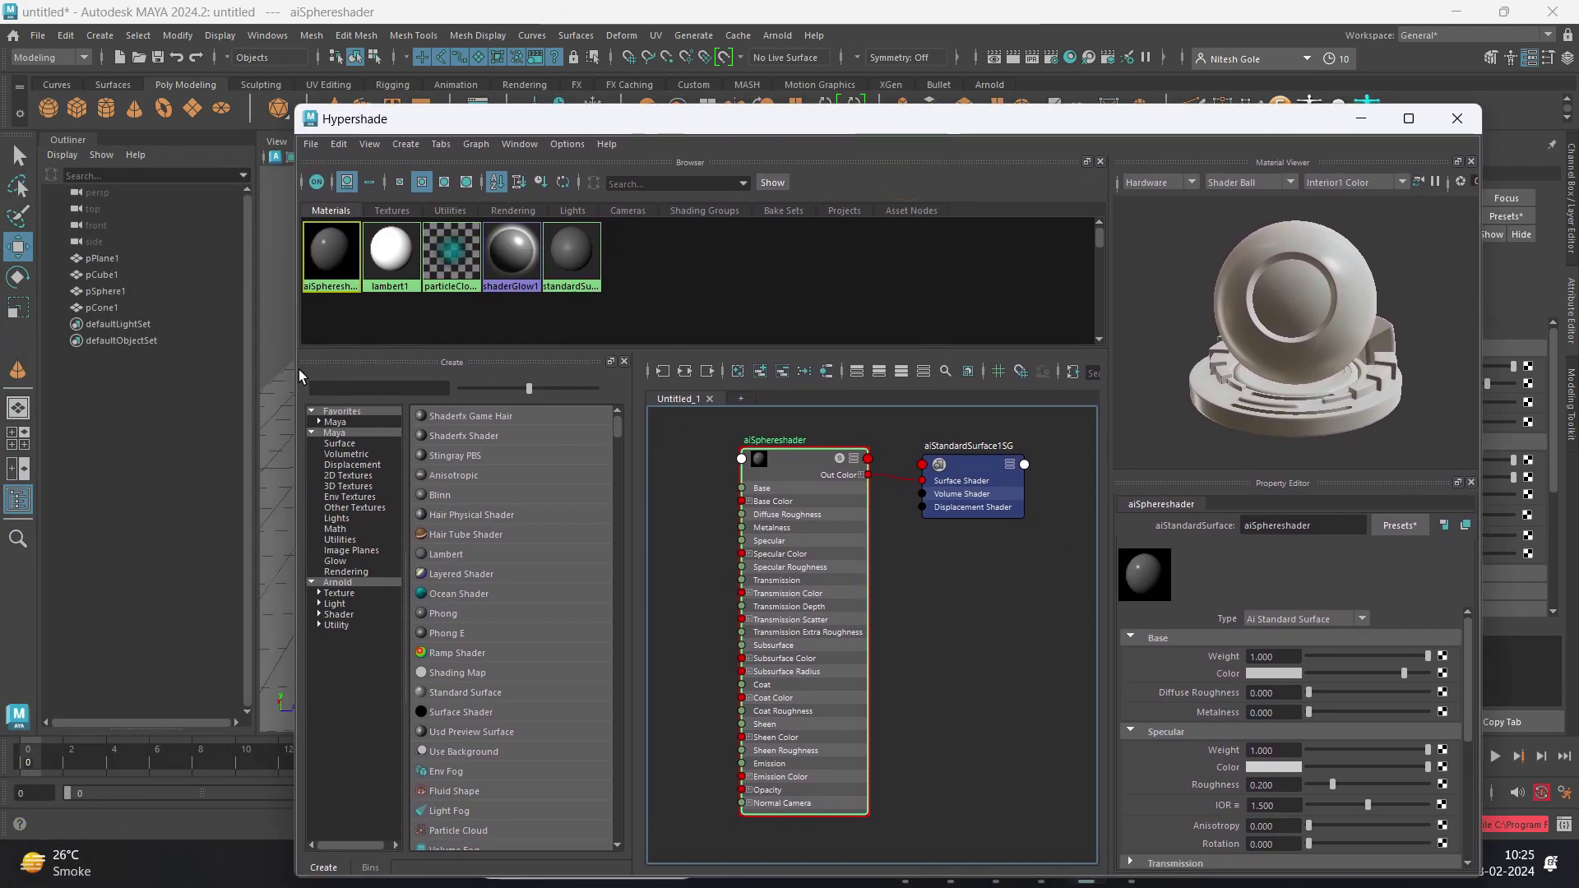
left_click_drag(294, 375, 686, 375)
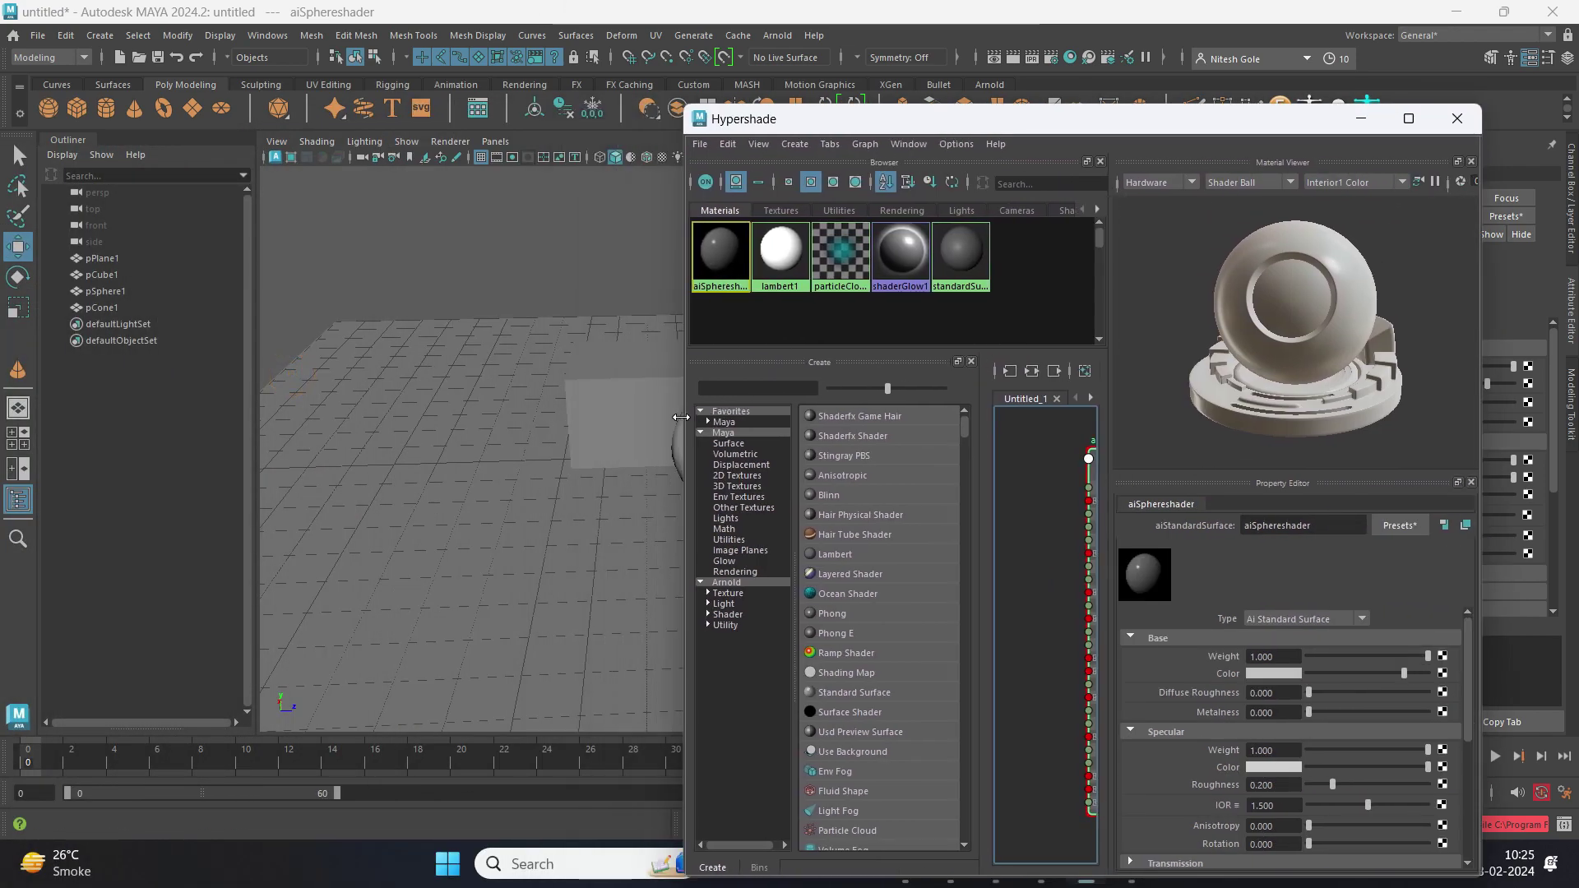
middle_click_drag(545, 549, 317, 577, "alt")
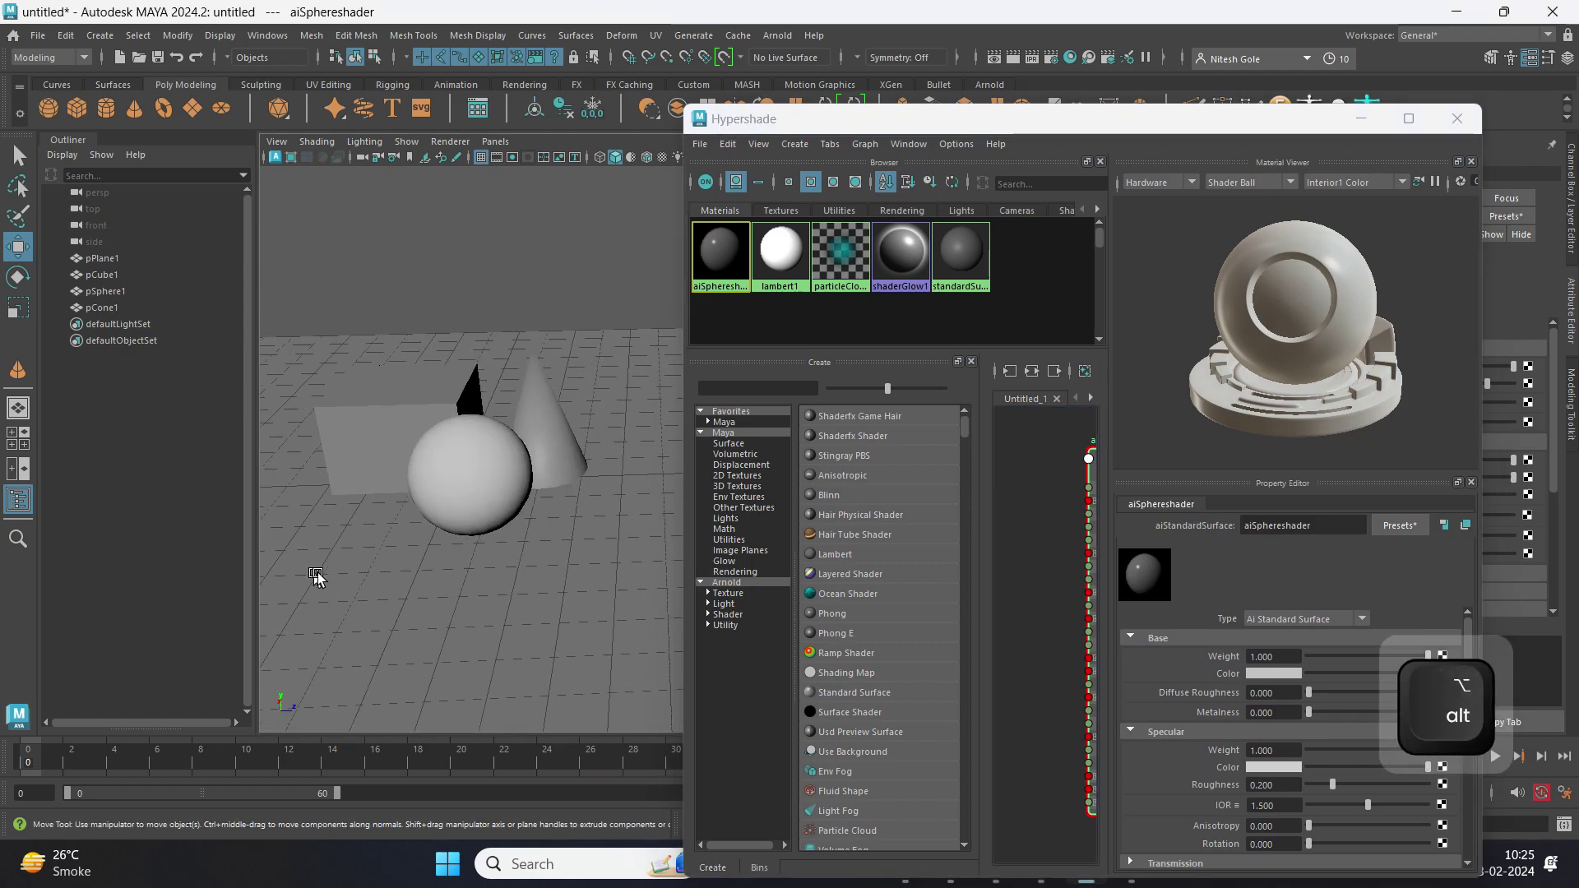
right_click_drag(317, 577, 510, 601, "alt")
left_click_drag(1028, 124, 927, 68)
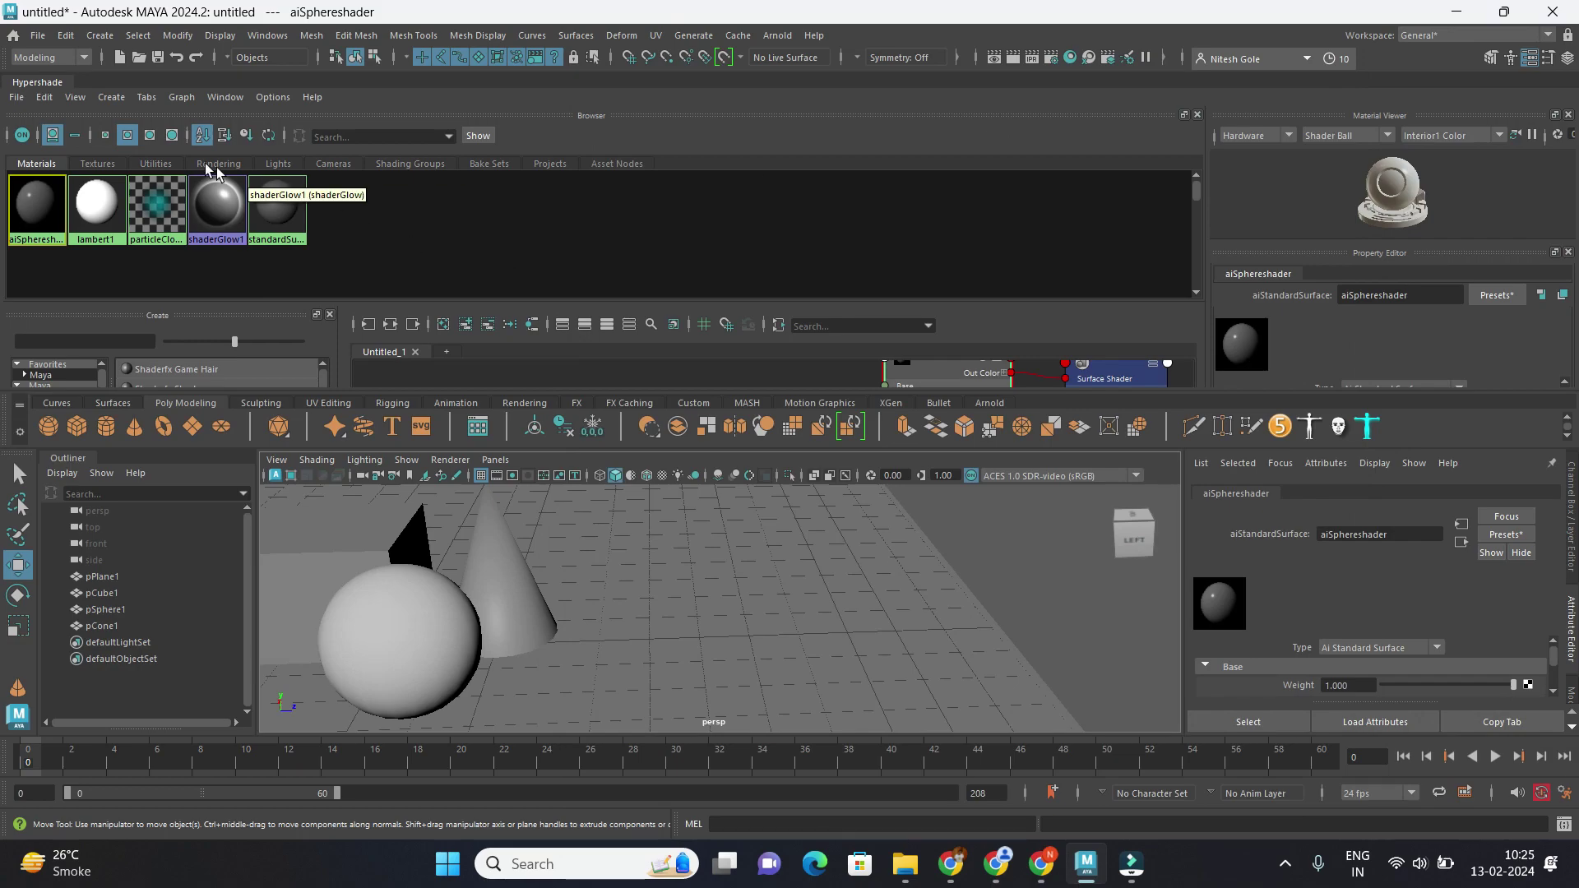
left_click_drag(51, 85, 691, 150)
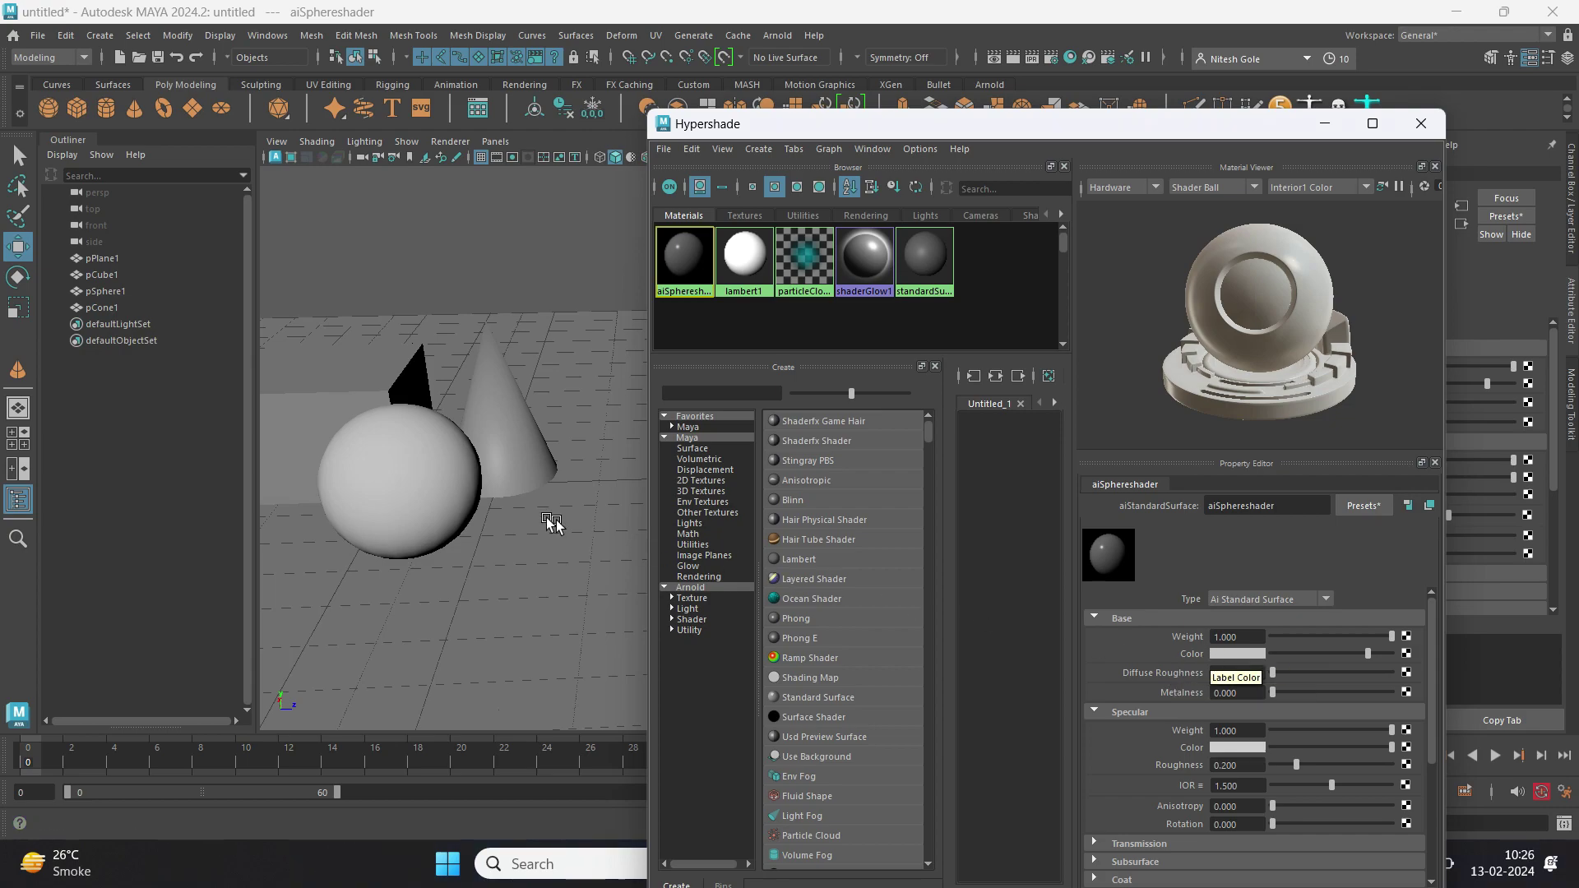
Change aiSphereshader's base color to a dark red.
left_click(1242, 653)
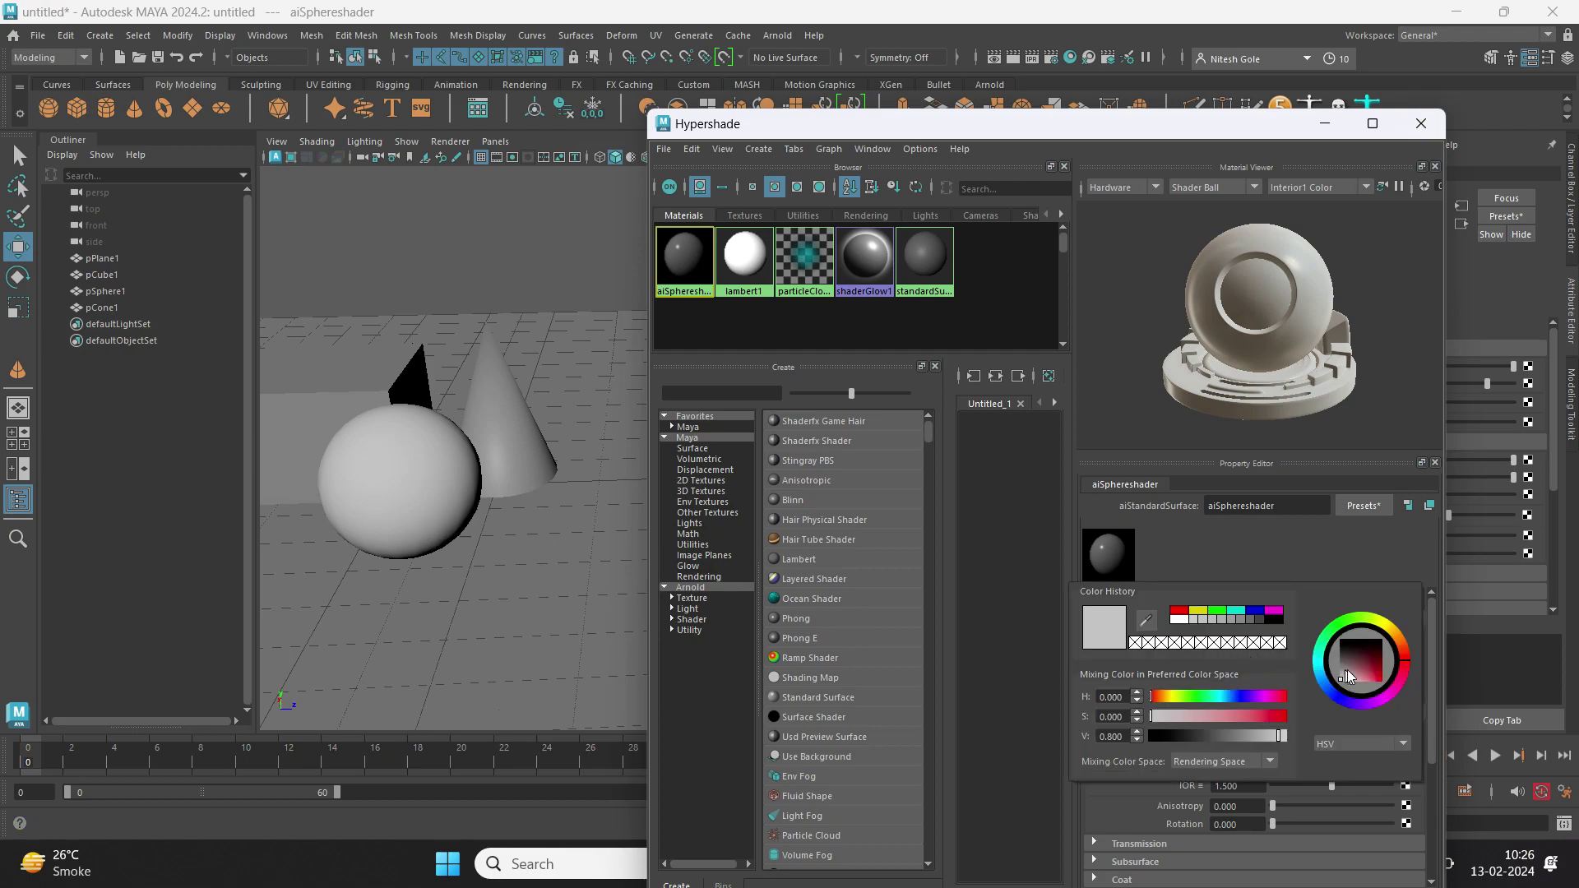
mouse_move(1347, 669)
left_mouse_down()
mouse_move(1369, 669)
mouse_move(1338, 659)
left_mouse_up()
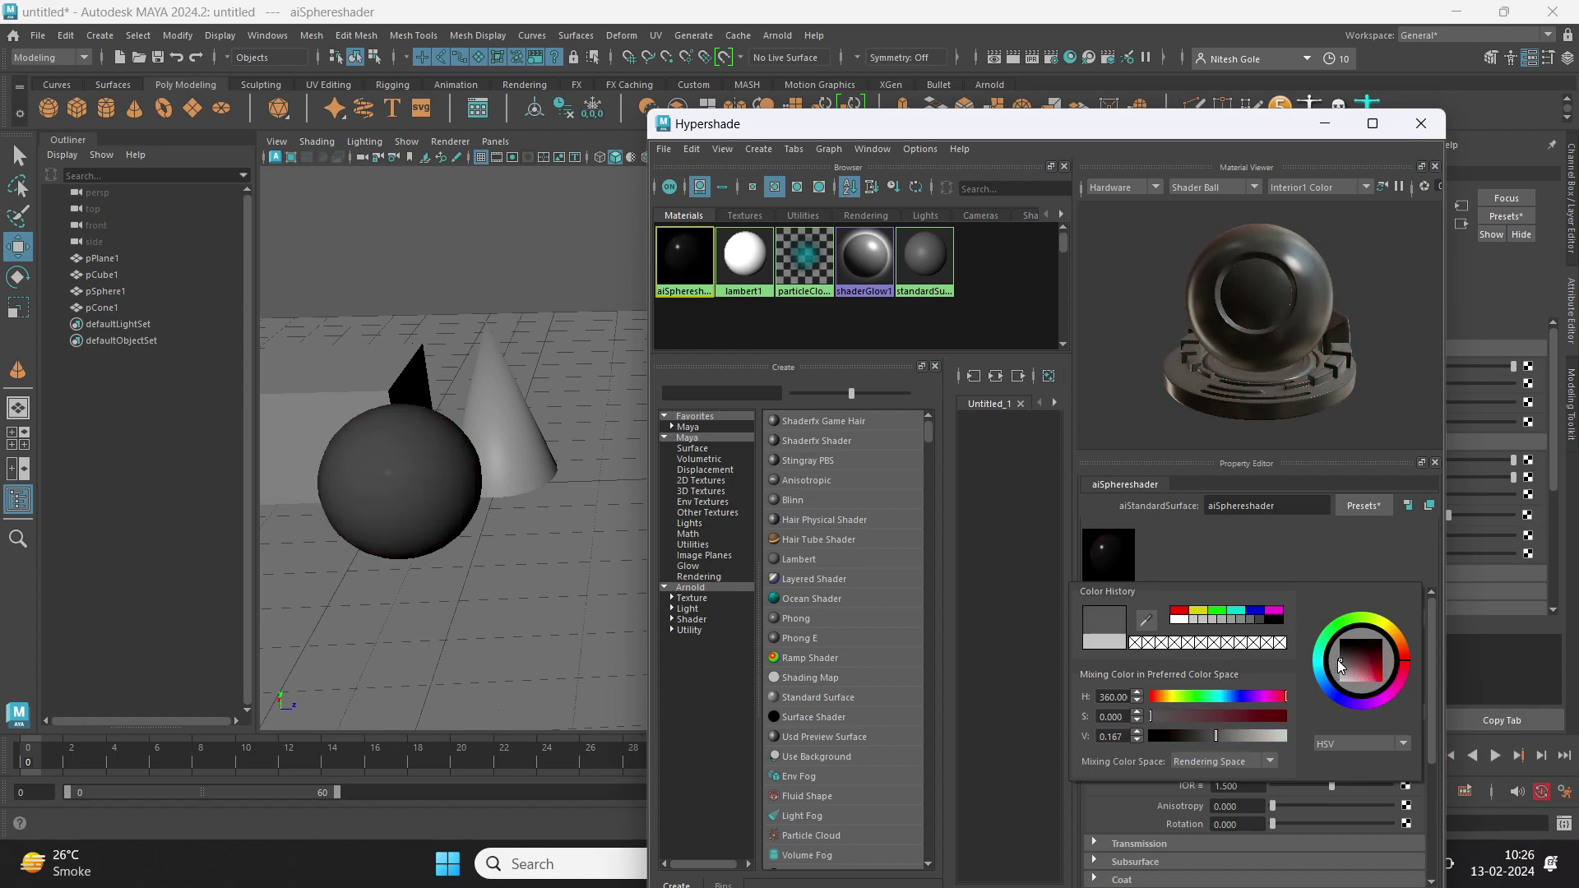
left_click(1370, 665)
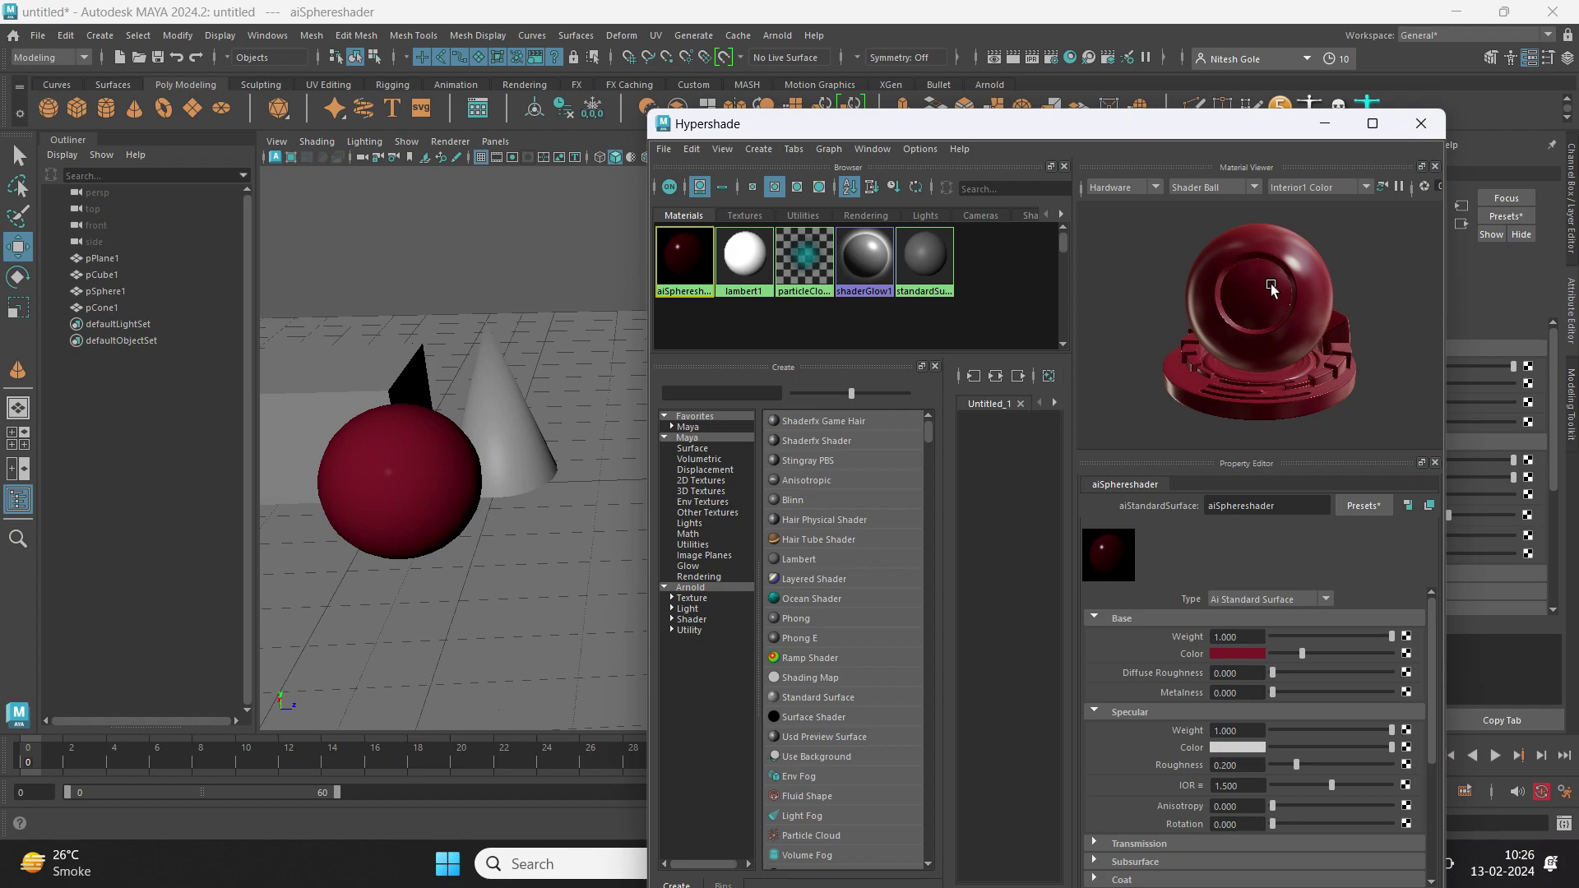
Preview the material on a teapot, switch the Material Viewer shape to Sphere, and set its renderer to Arnold.
left_click(1254, 188)
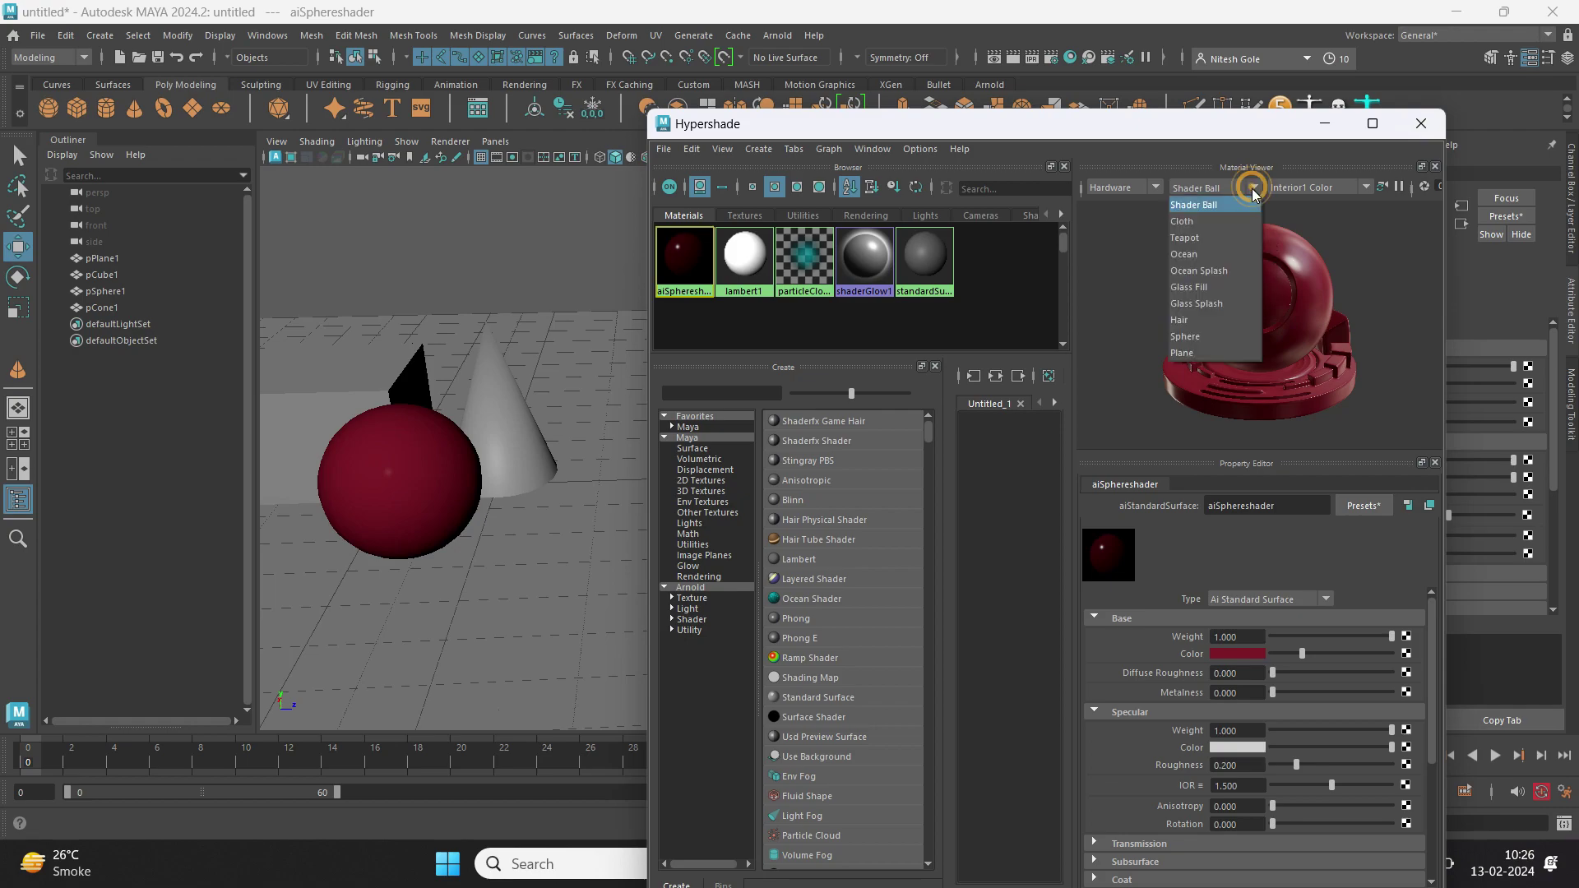
left_click(1206, 238)
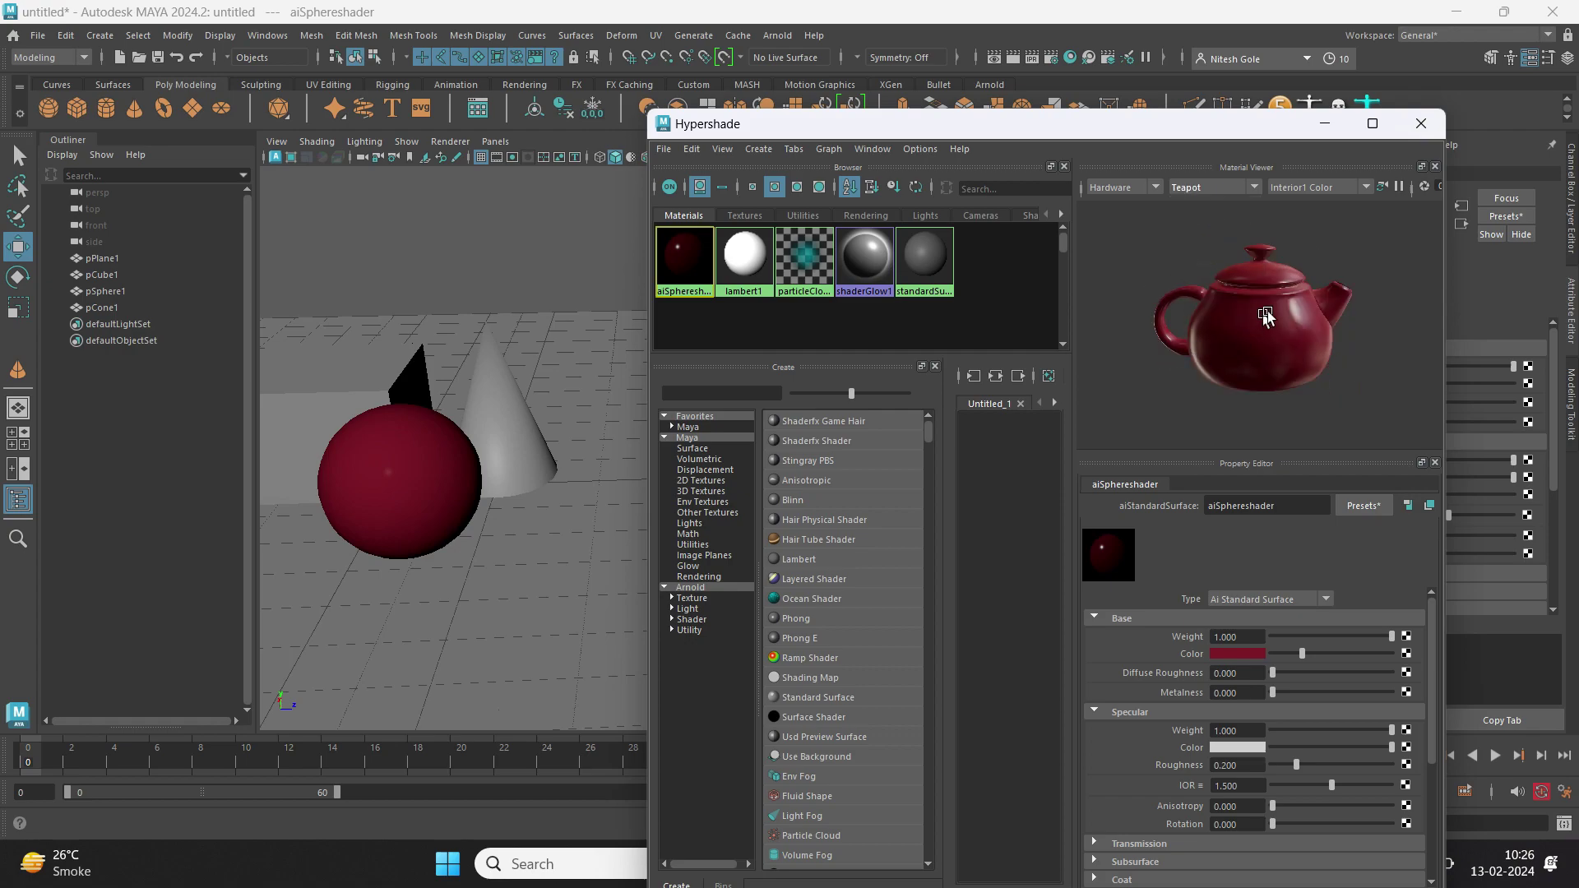
left_click(1256, 188)
left_click(1223, 338)
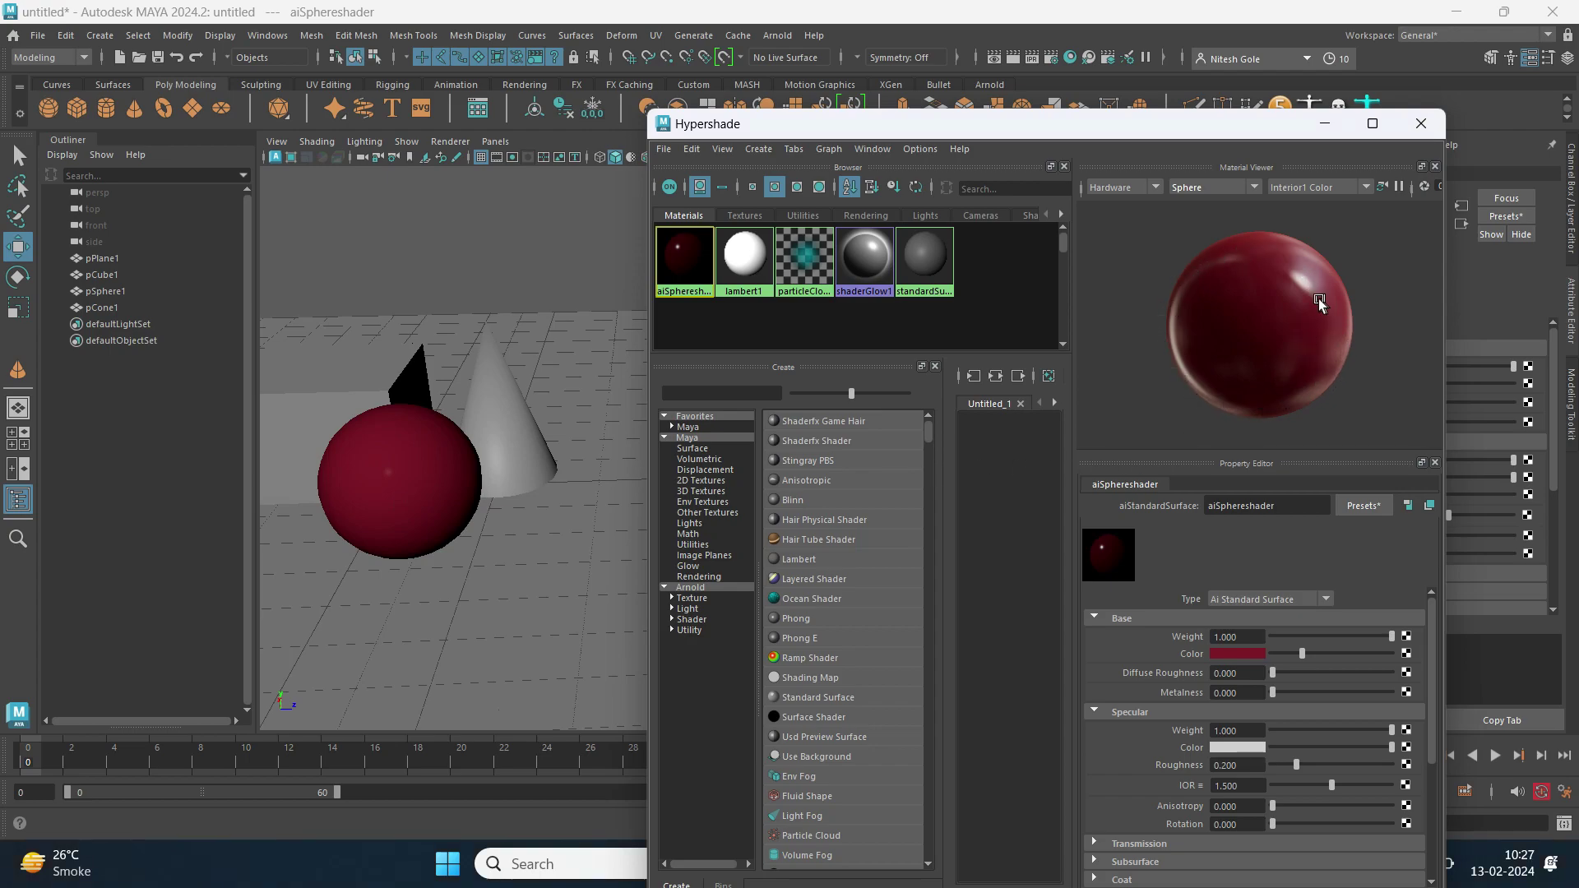
left_click(1156, 187)
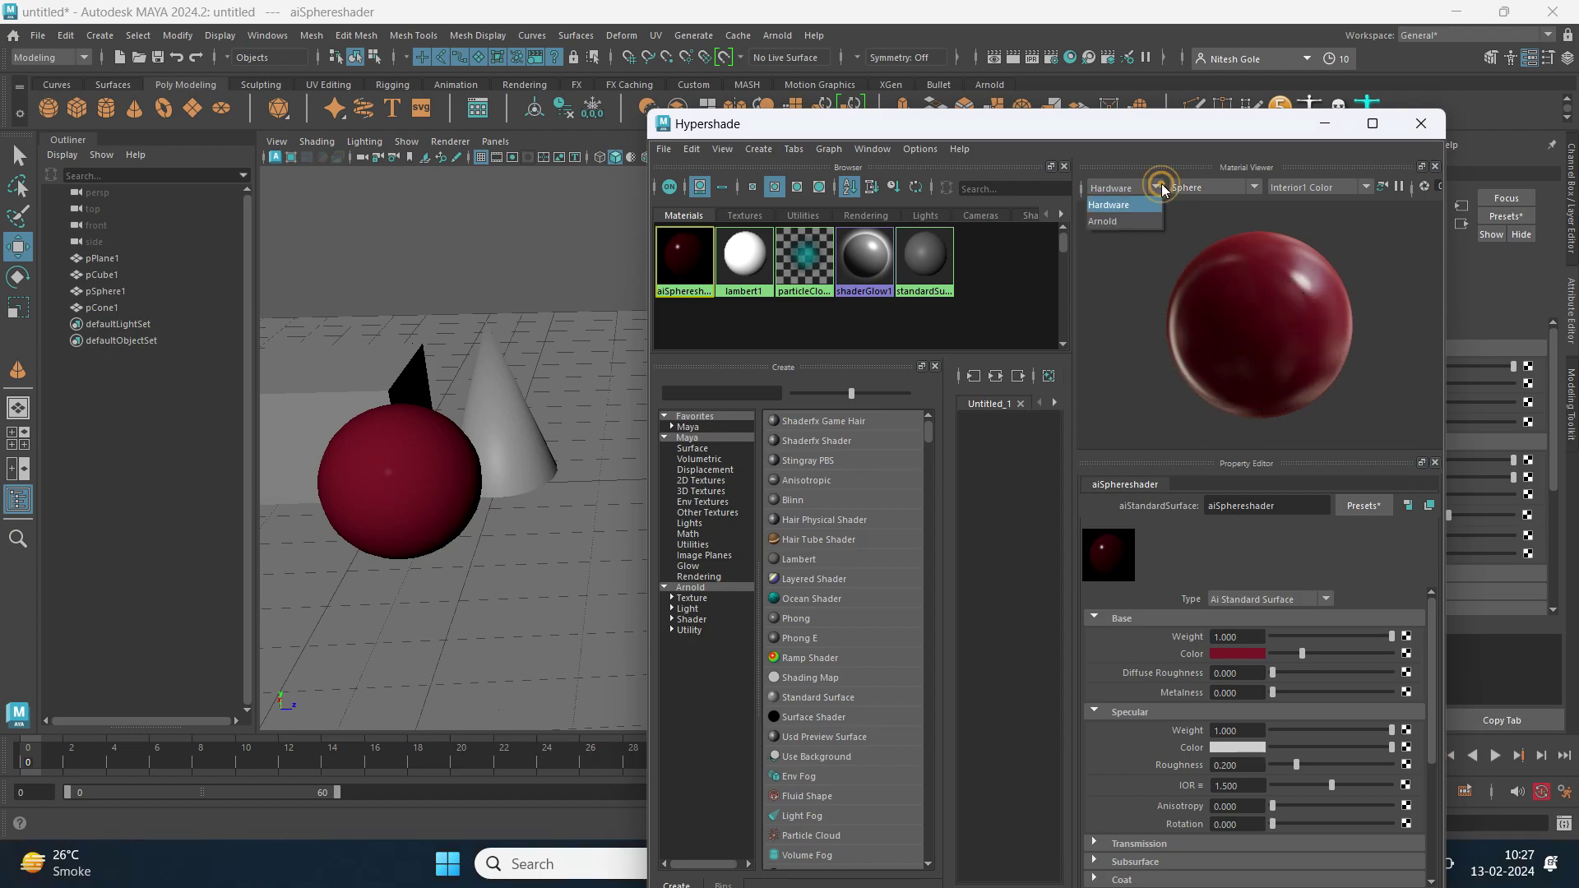
left_click(1132, 223)
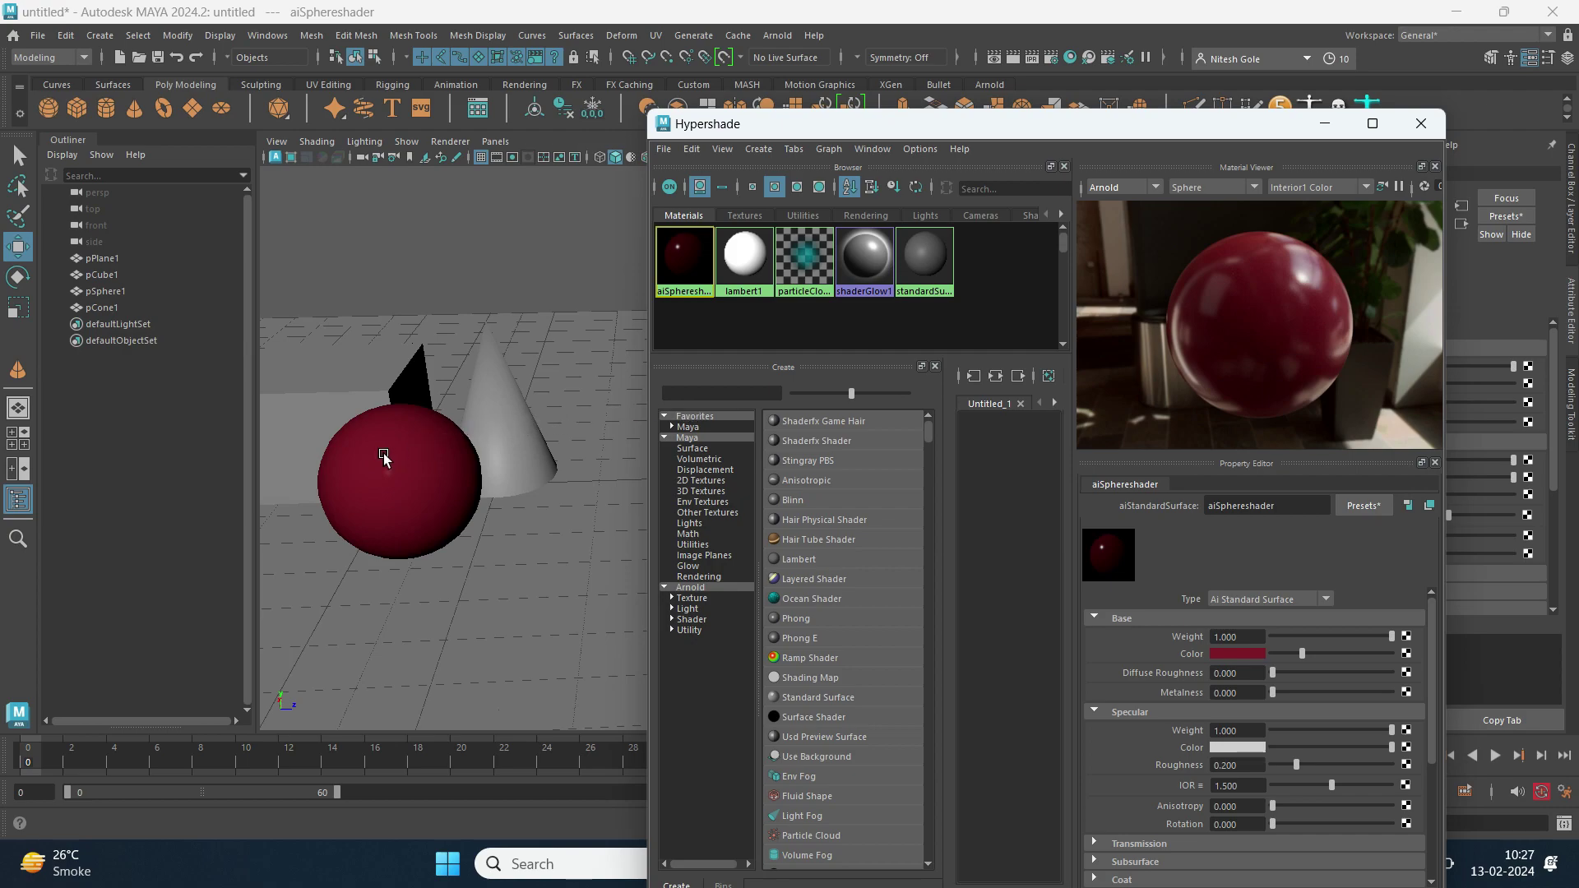
Try the Exterior1 Neutral environment in the Material Viewer and return to Interior1 Color.
left_click(1369, 189)
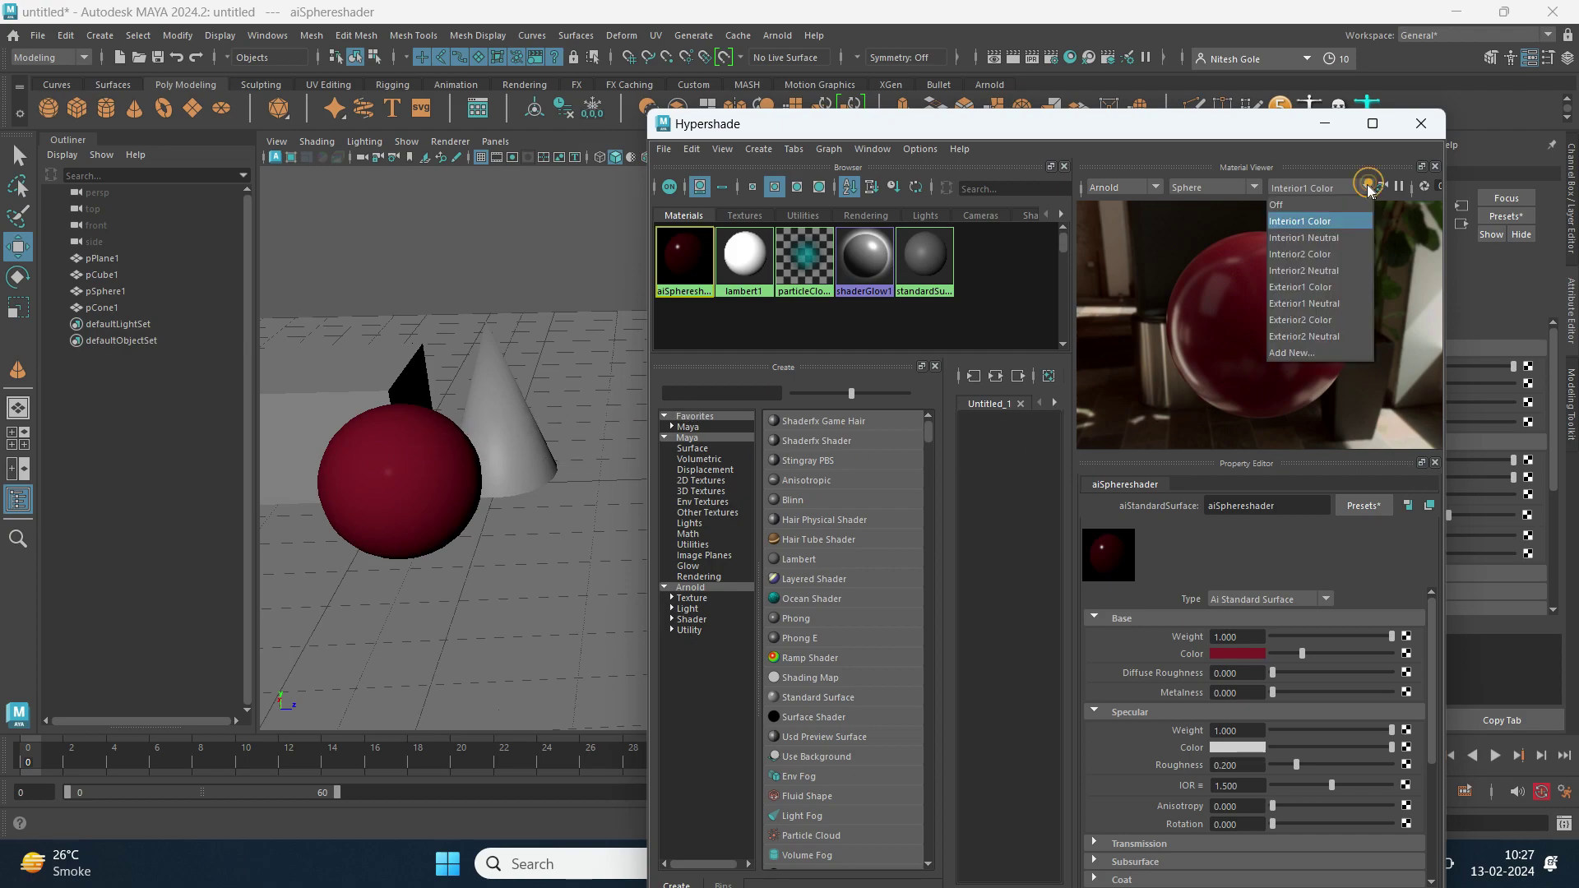
left_click(1311, 306)
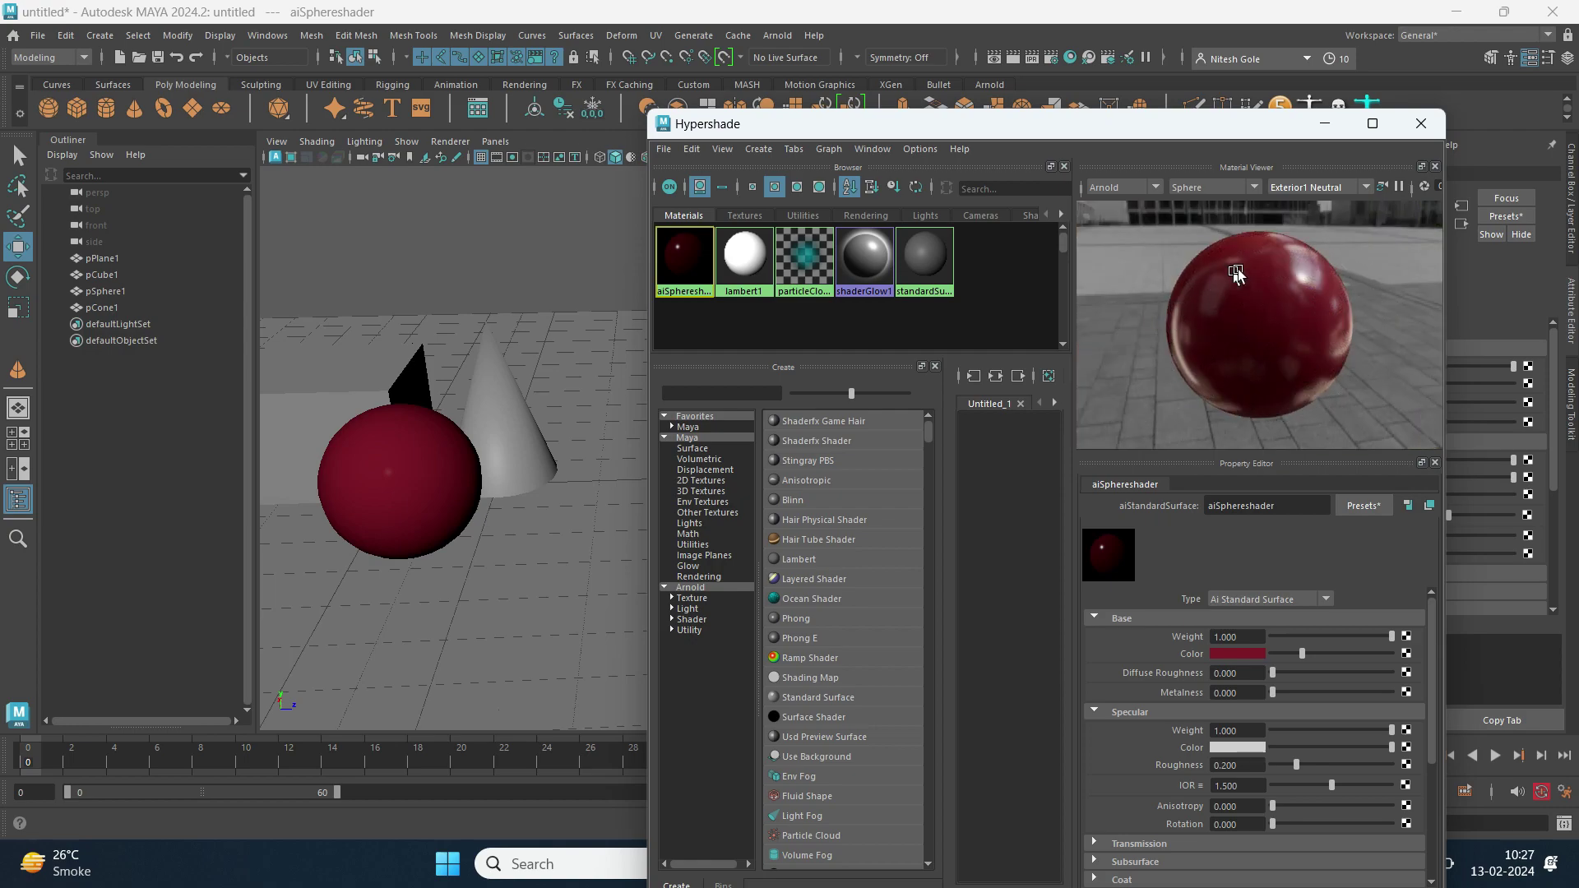
left_click(1365, 187)
left_click(1342, 215)
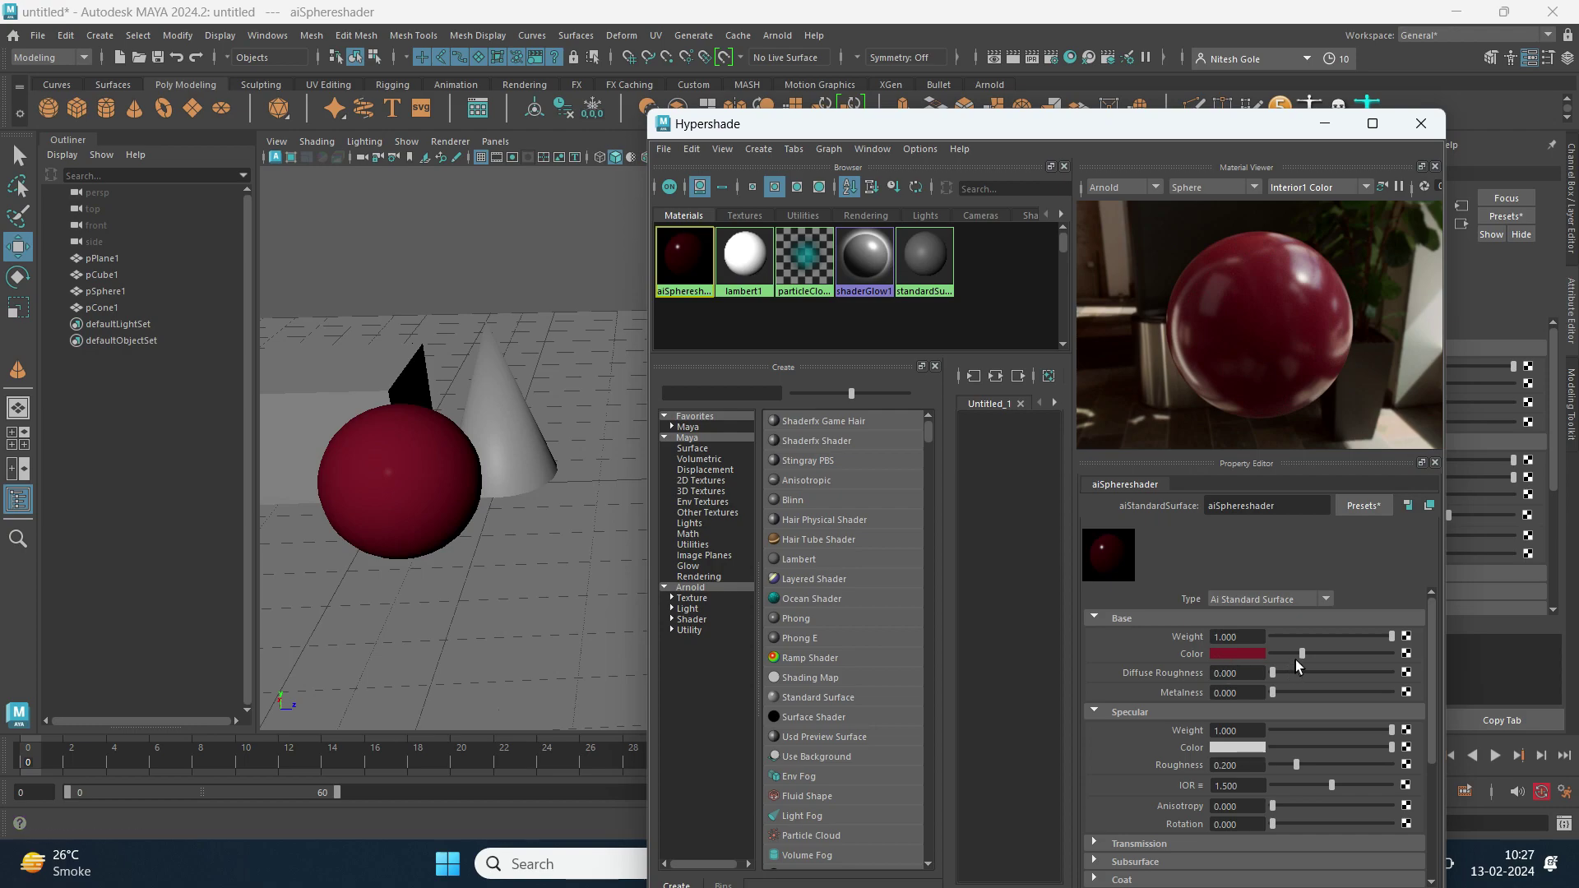
Test the base Diffuse Roughness at 1 and the Metalness at 1, returning each to 0.
left_click_drag(1055, 133, 1025, 109)
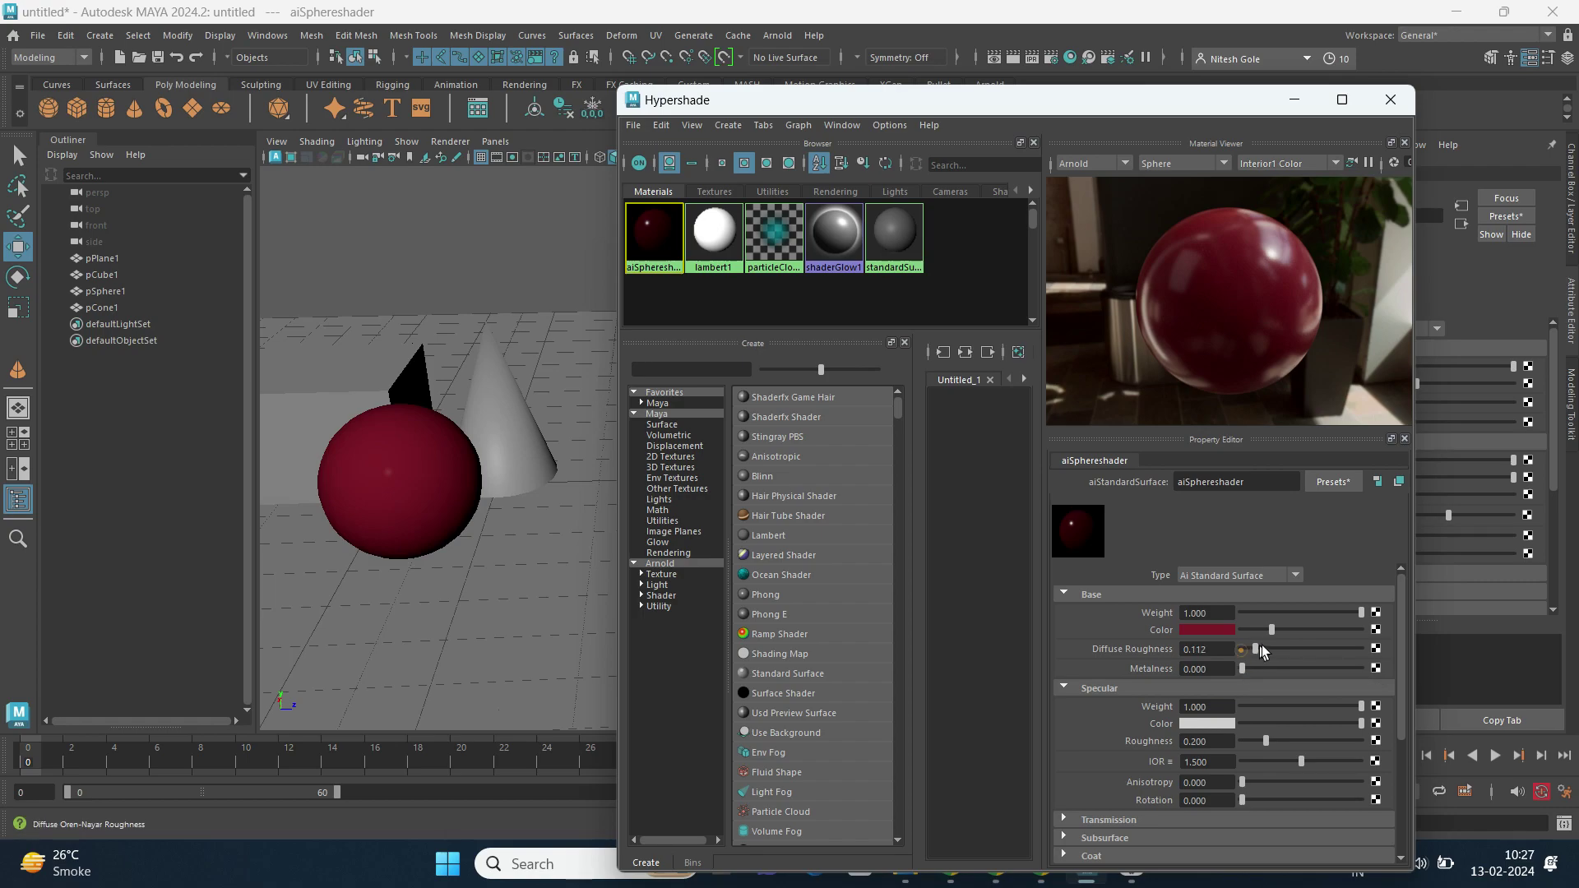
left_click_drag(1242, 649, 1372, 657)
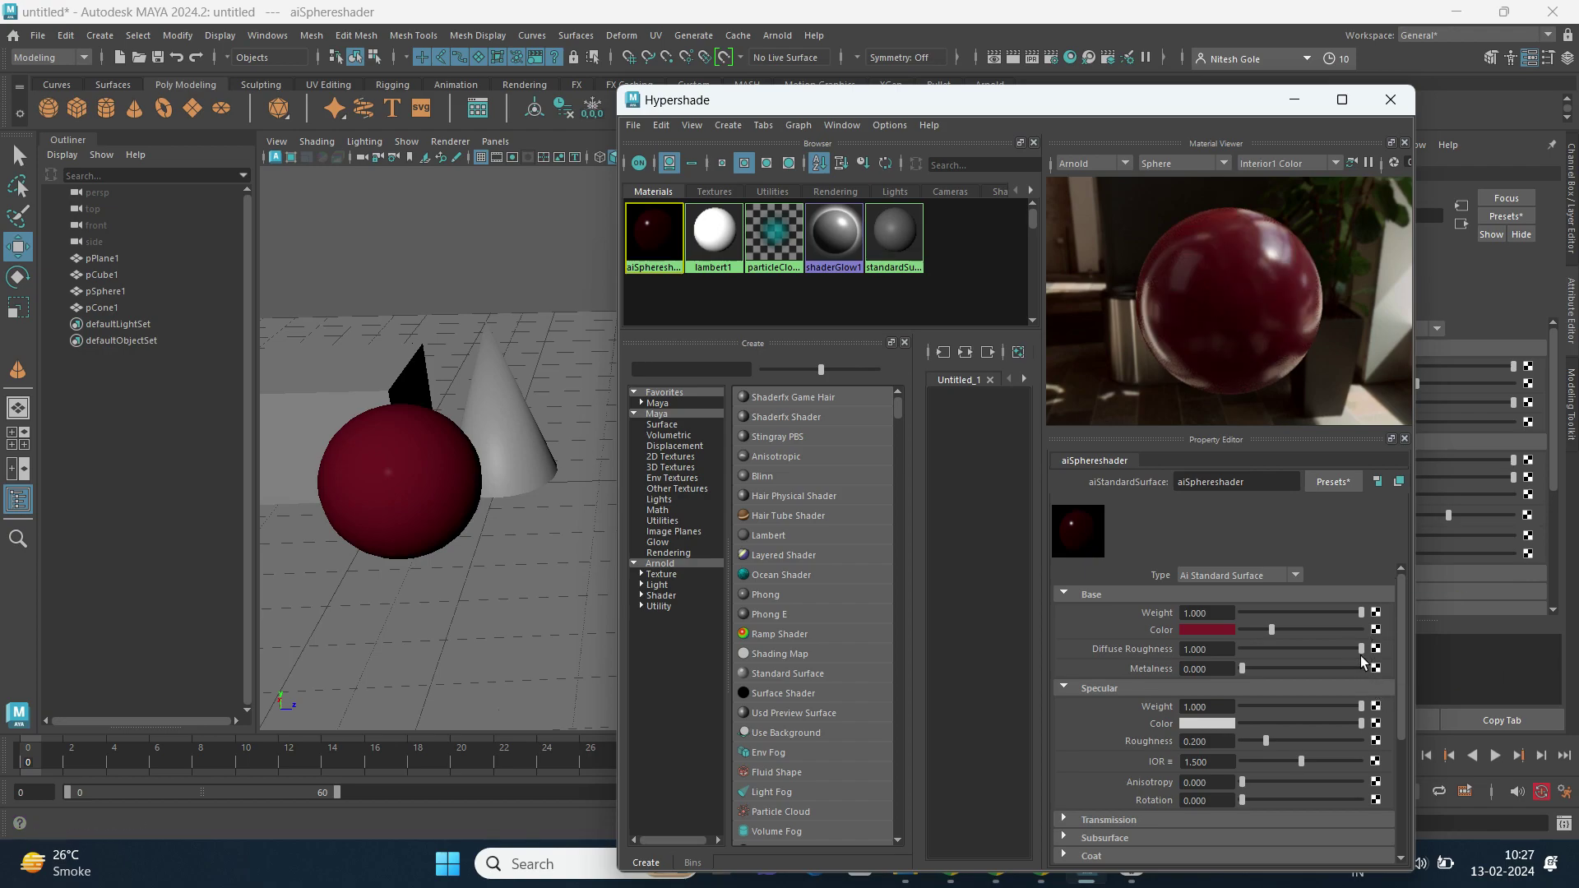
left_click_drag(1362, 650, 1193, 665)
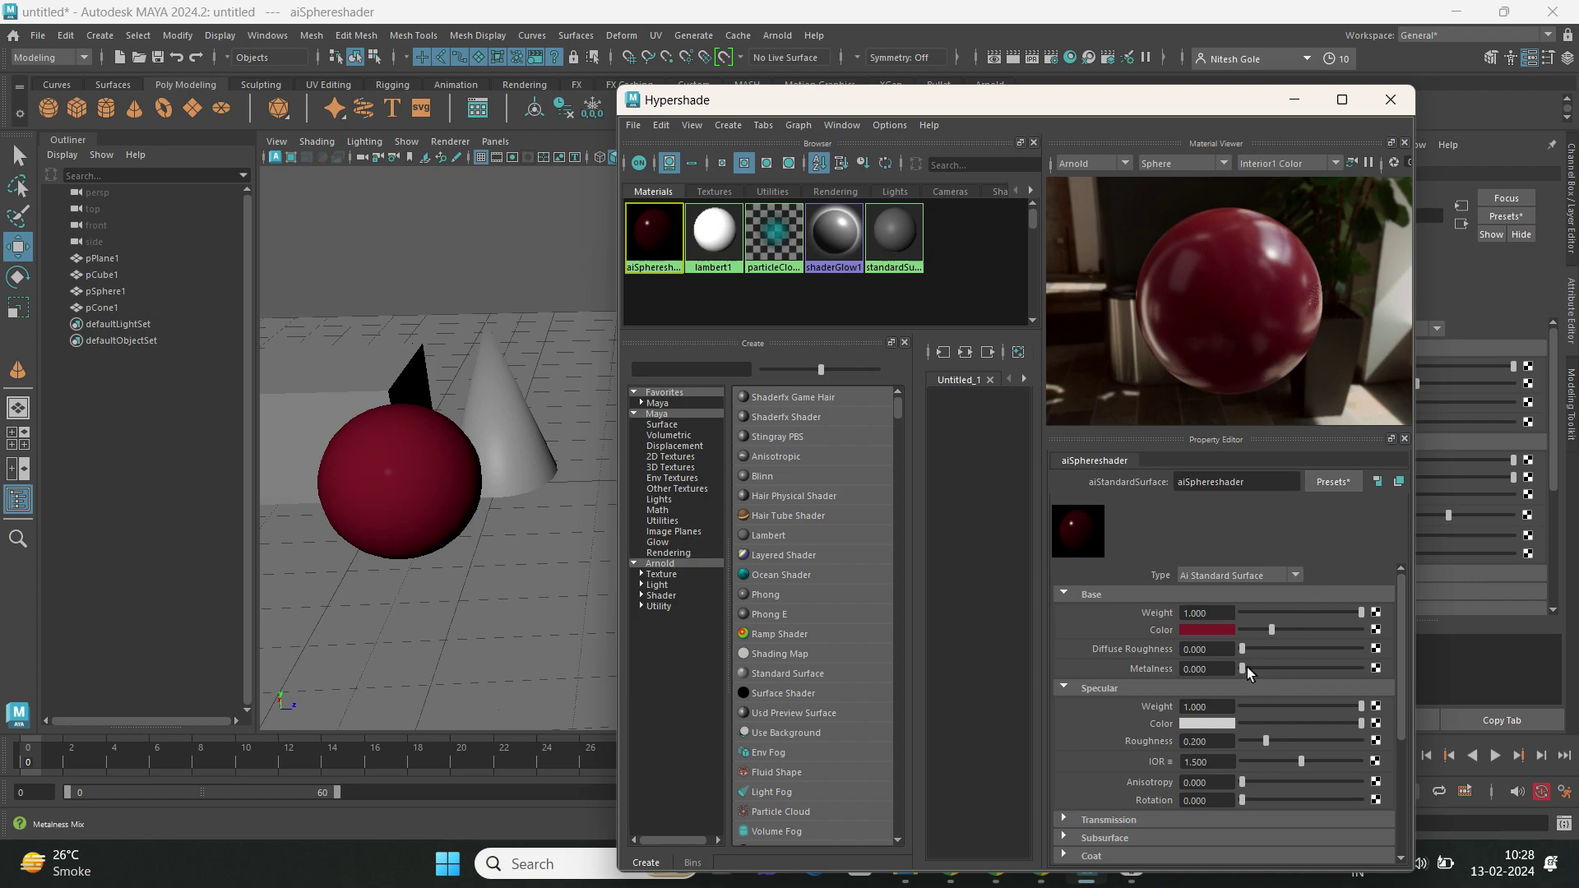
left_click_drag(1245, 668, 1367, 669)
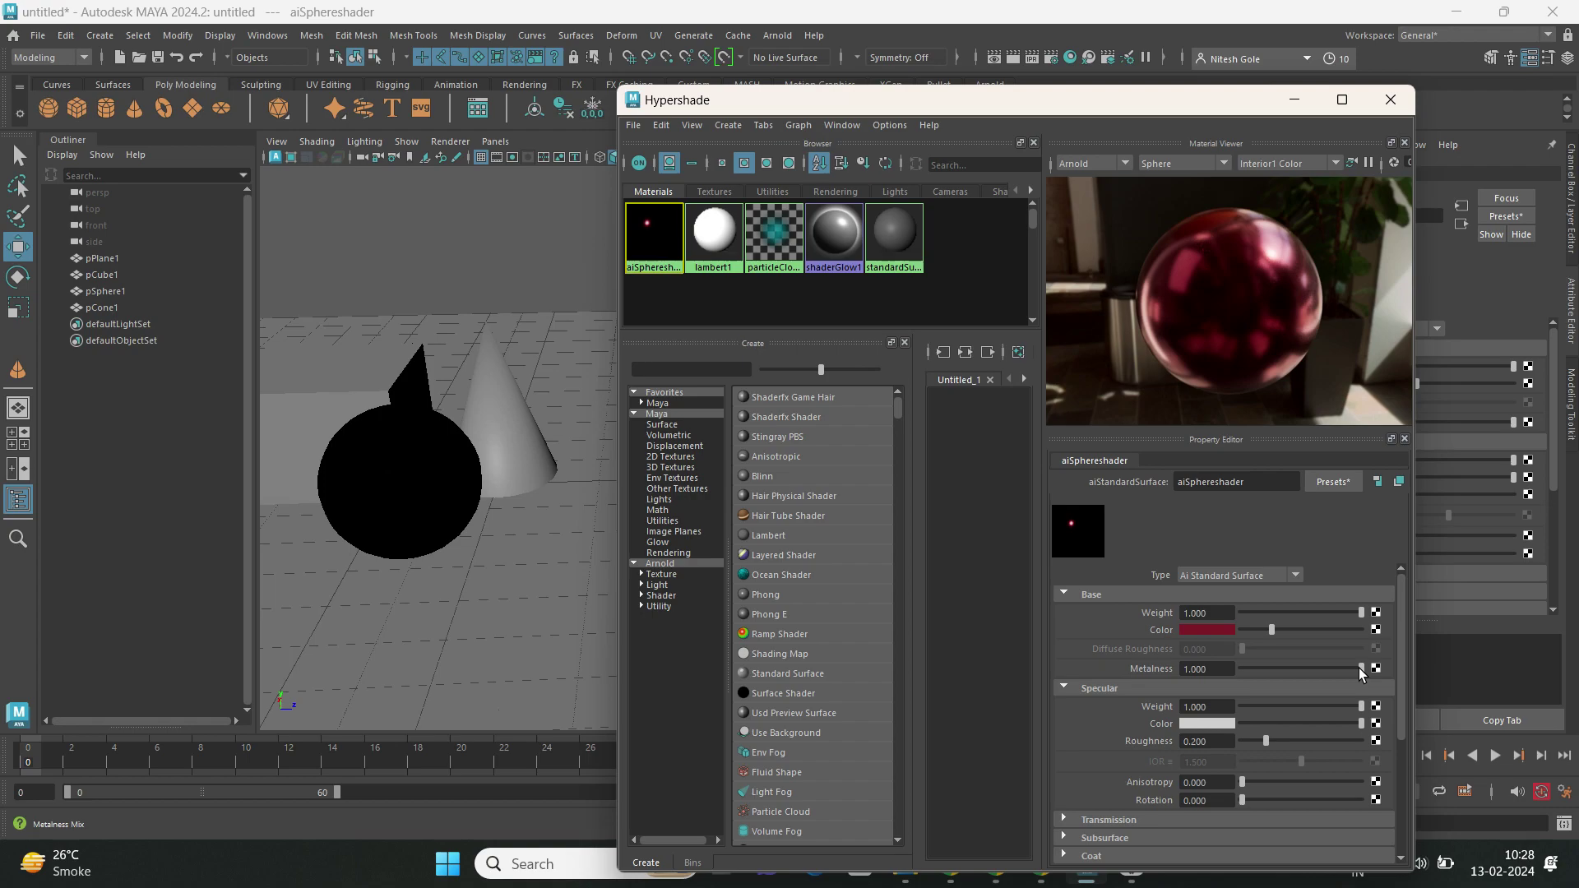
left_click_drag(1361, 669, 1193, 673)
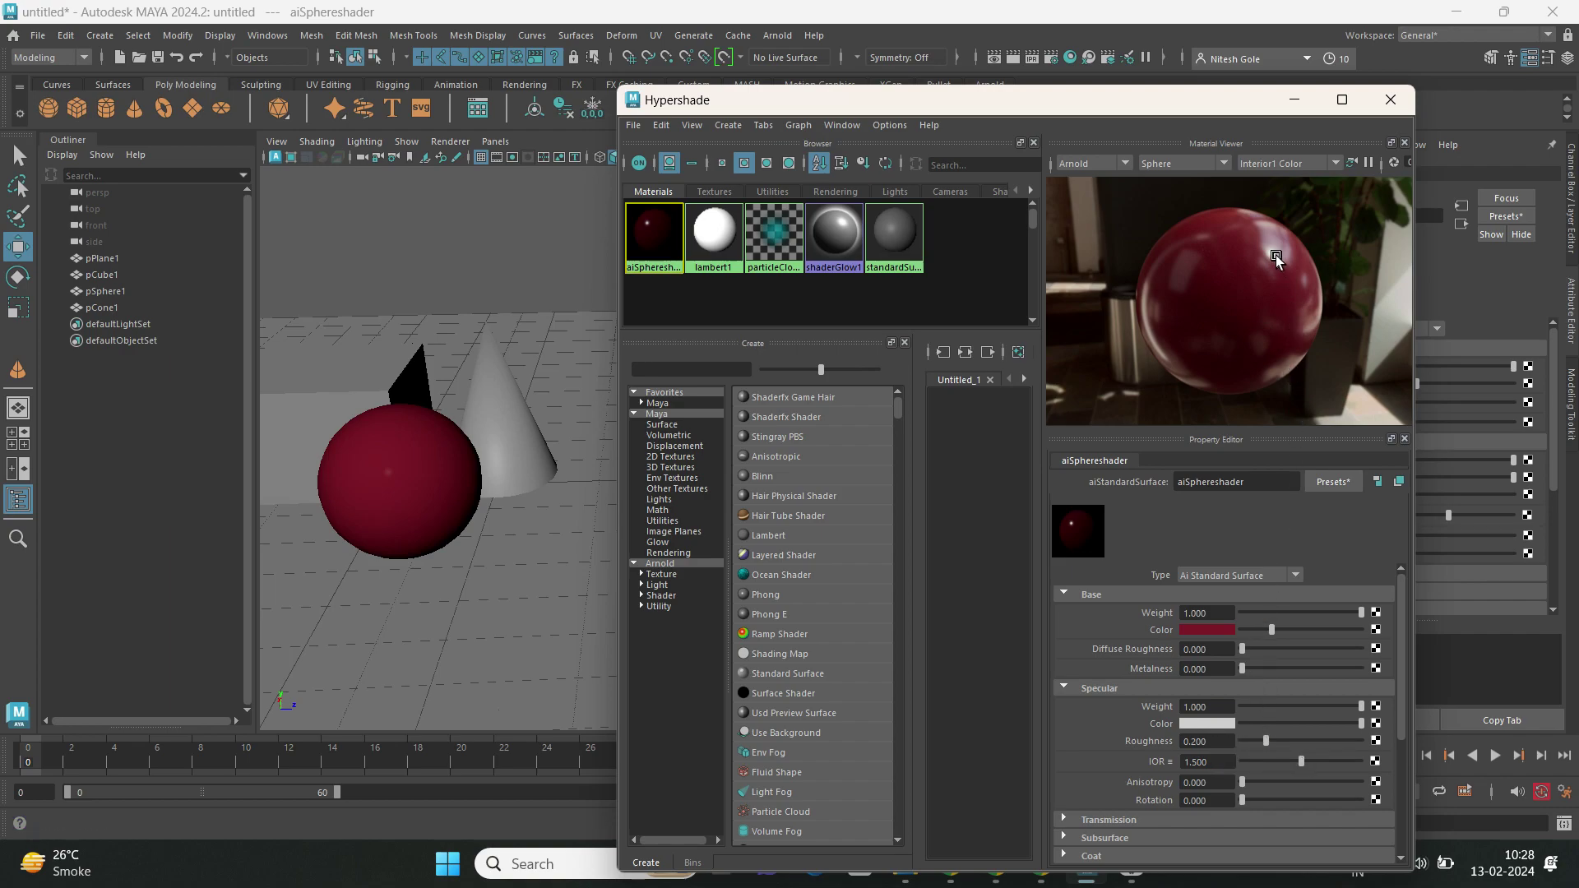
Change the specular color to a muted pink and test the specular weight at 0 before restoring it to 1.
left_click(1207, 724)
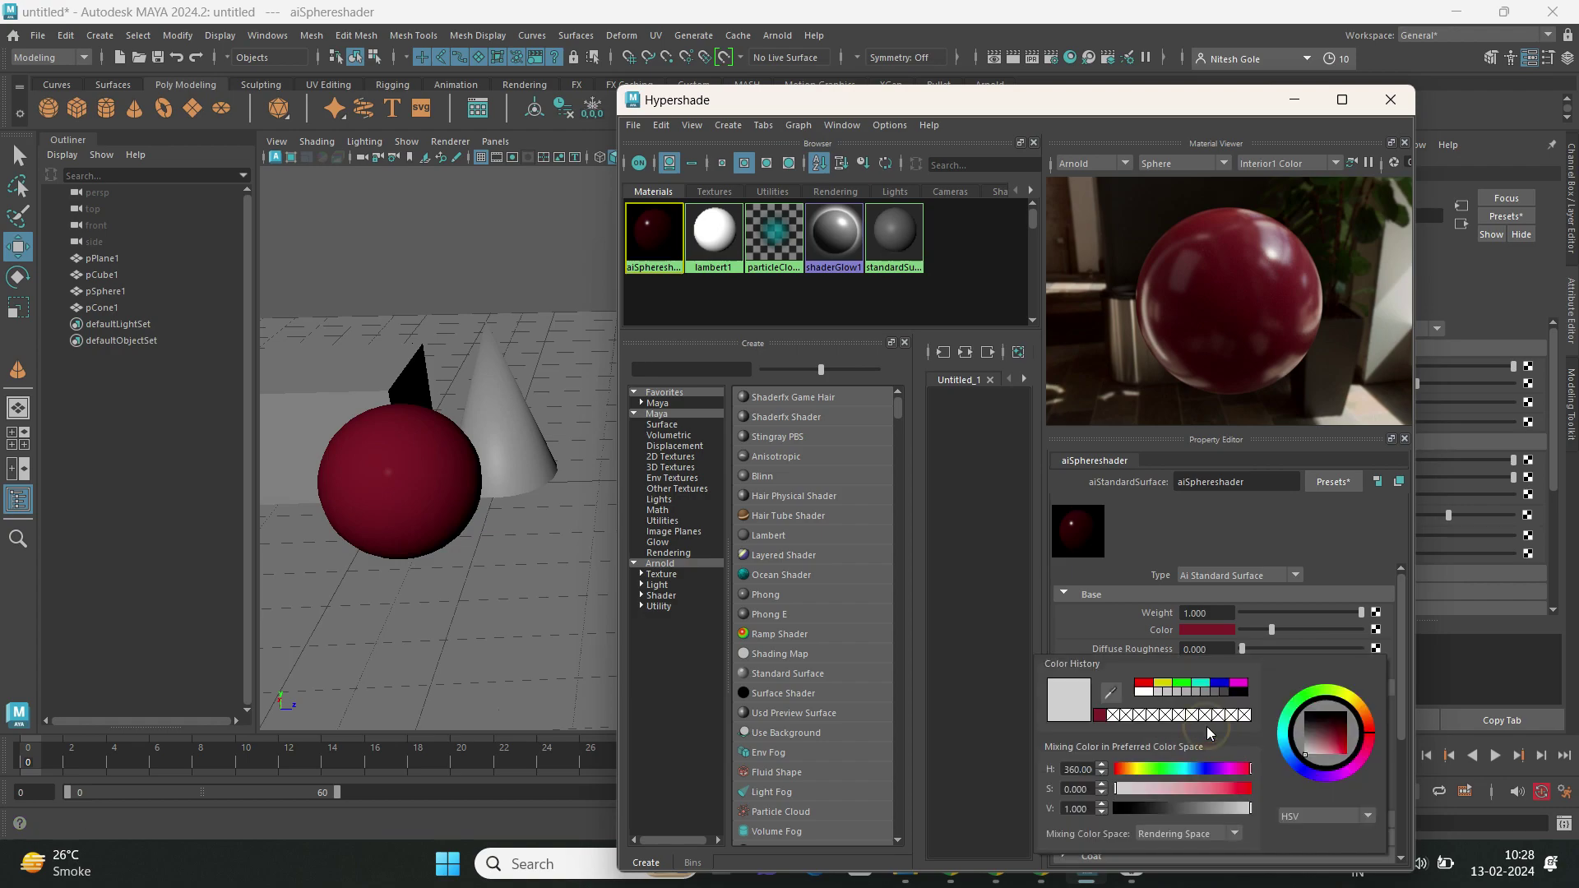
left_click_drag(1331, 746, 1330, 754)
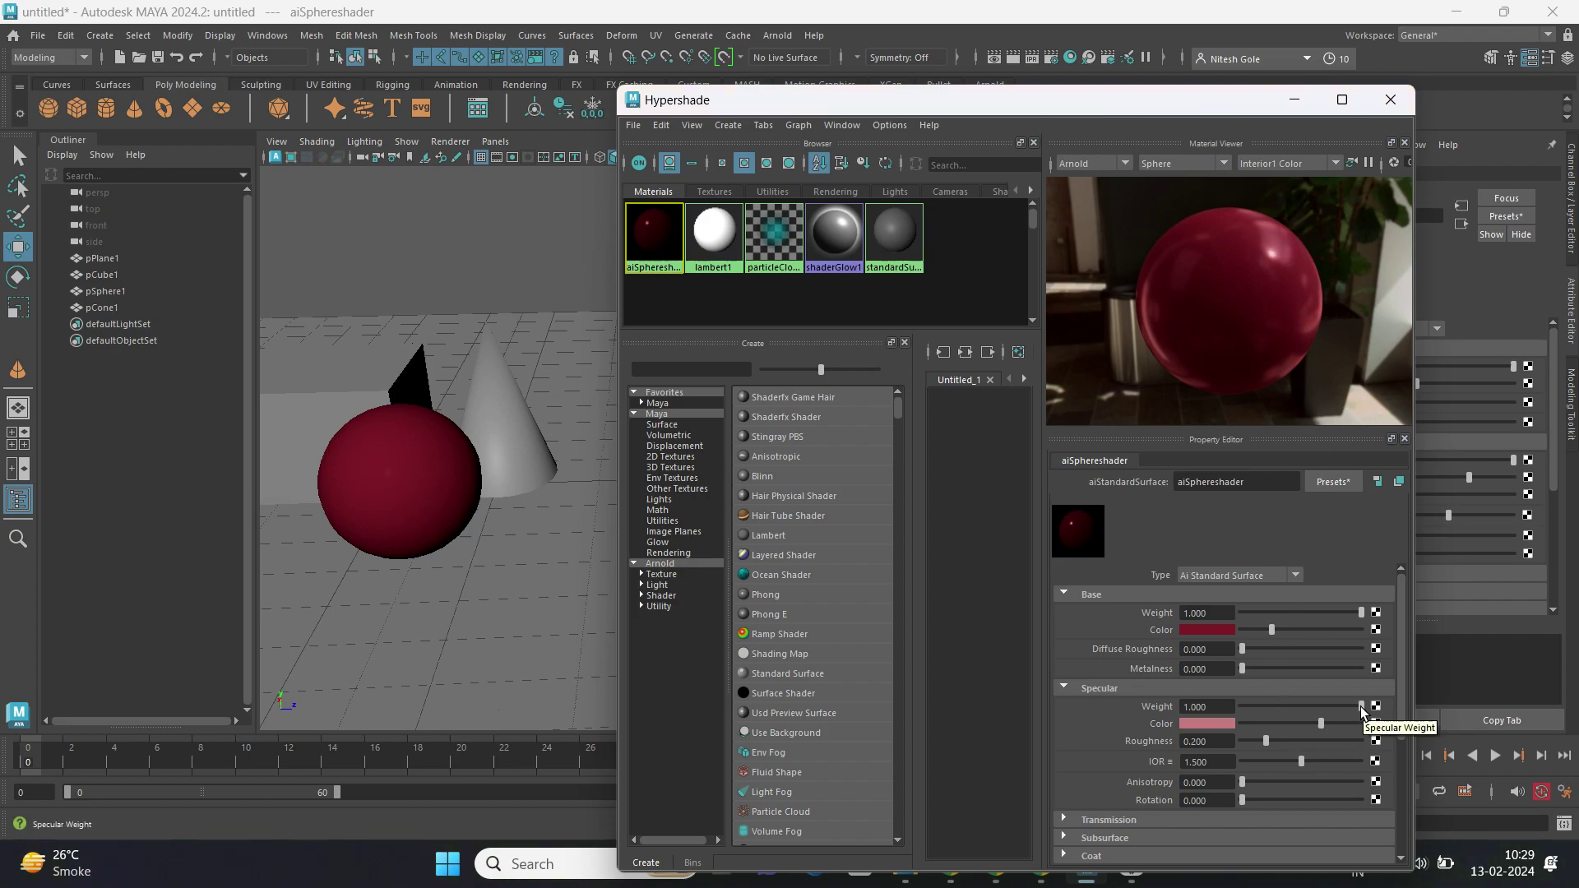
left_click_drag(1361, 708, 1224, 708)
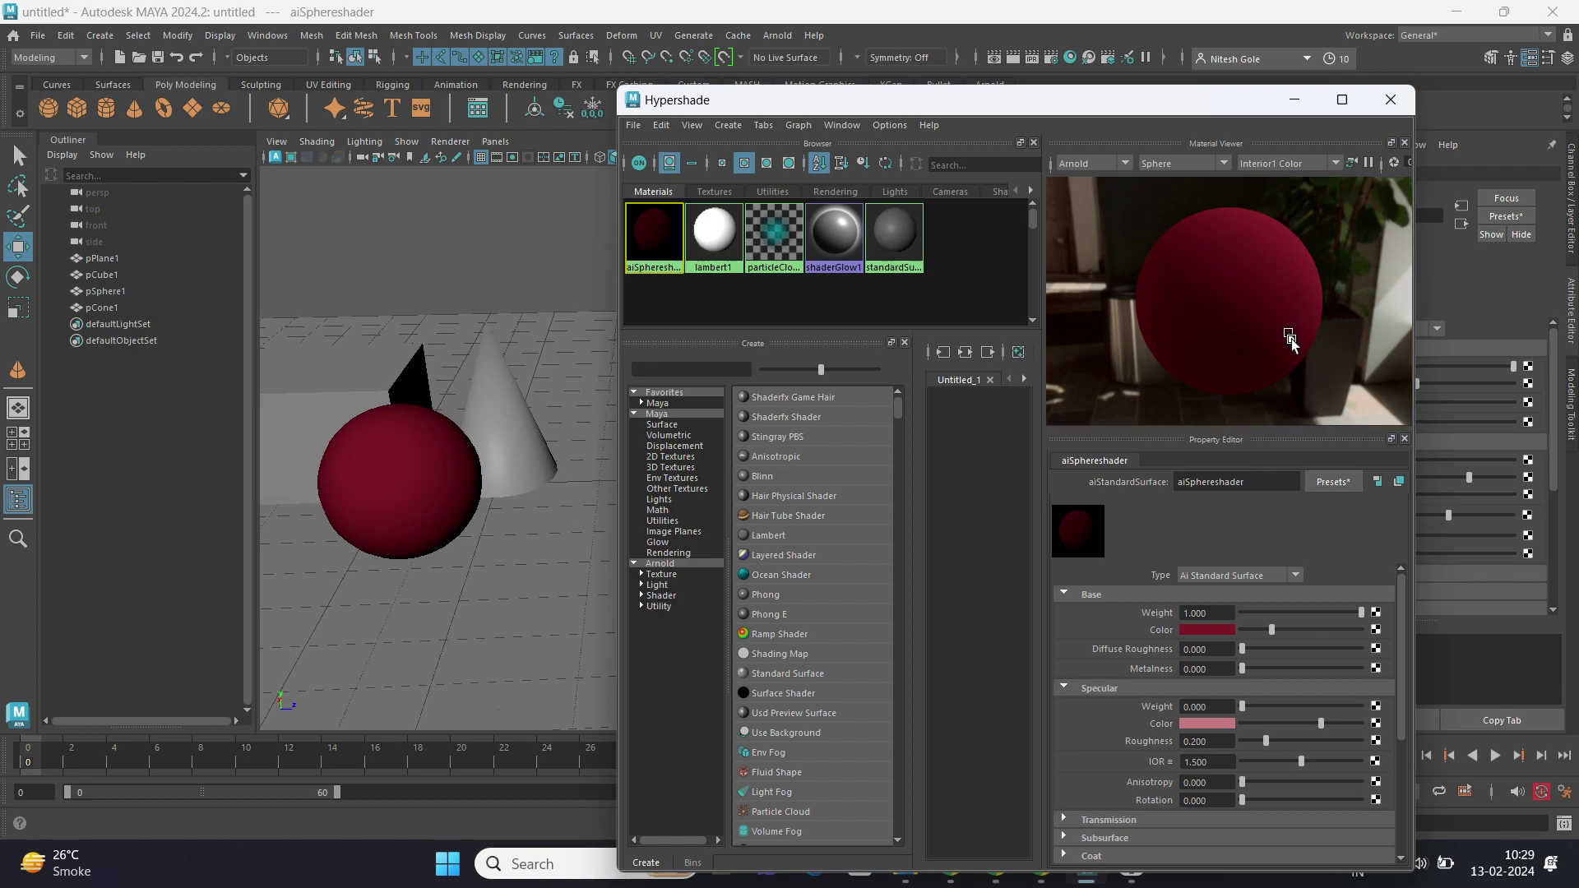
left_click_drag(1240, 707, 1361, 707)
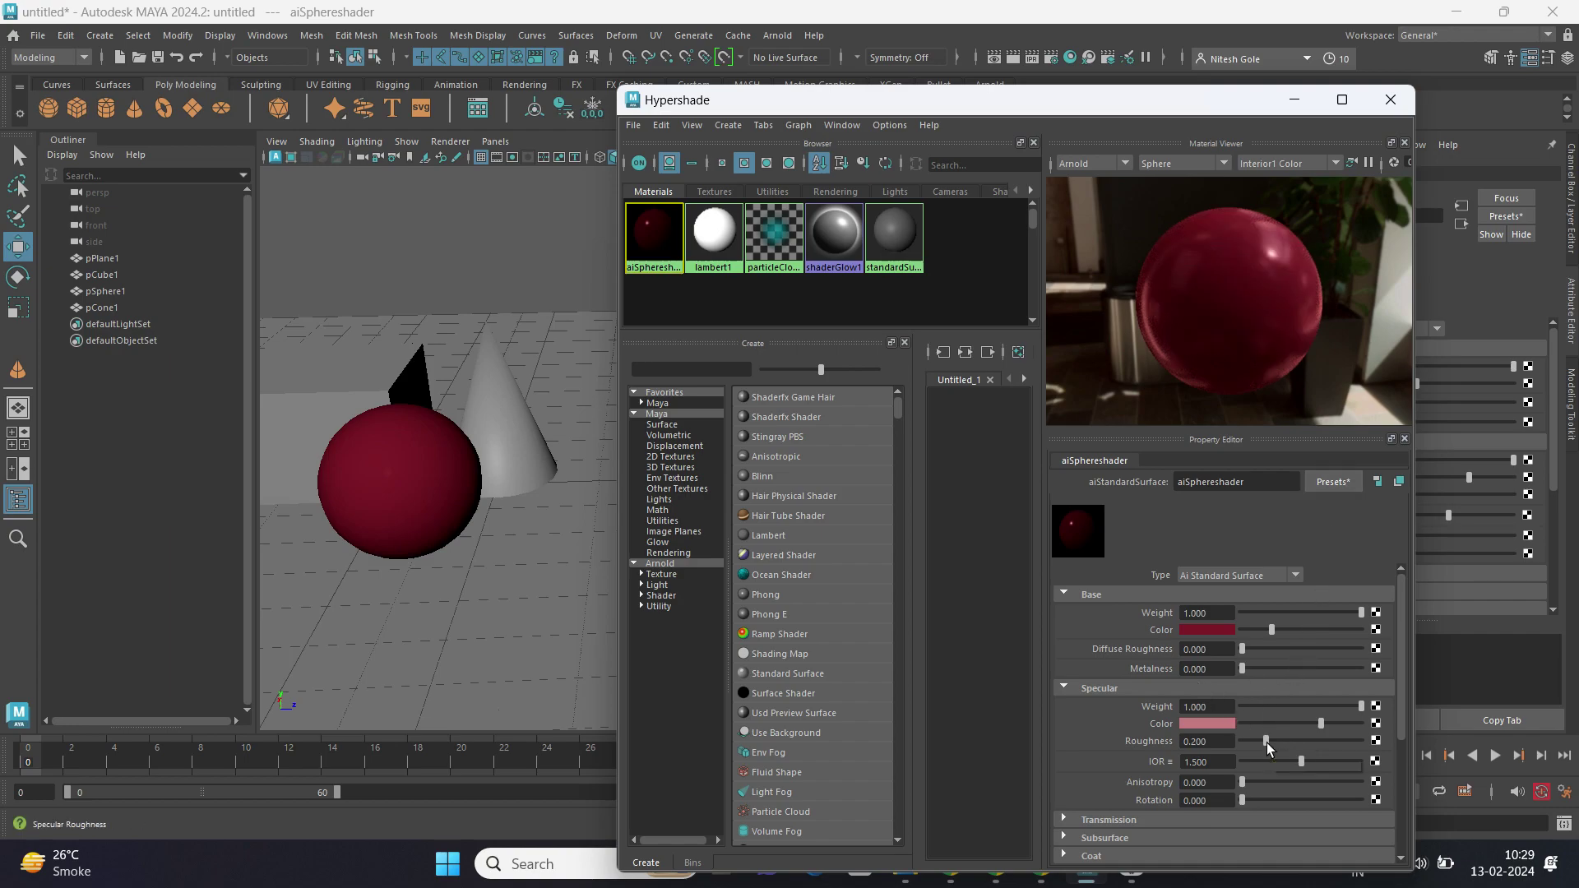
Compare the specular roughness at 0 and 1 in the preview and set it to 0.126.
left_click_drag(1267, 743, 1252, 744)
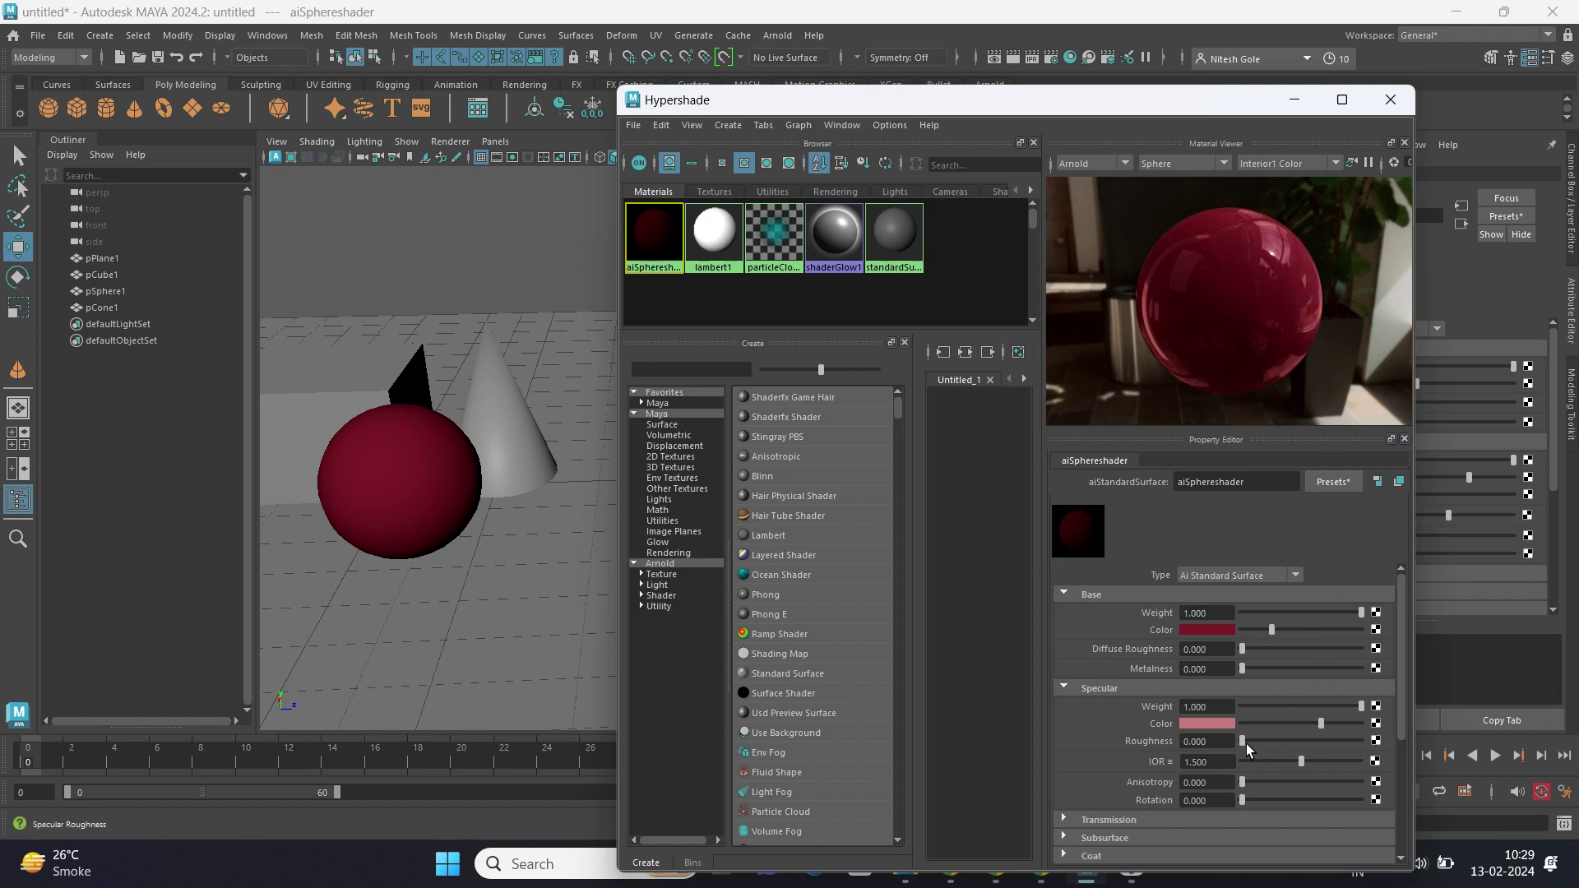
left_click_drag(1244, 742, 1362, 741)
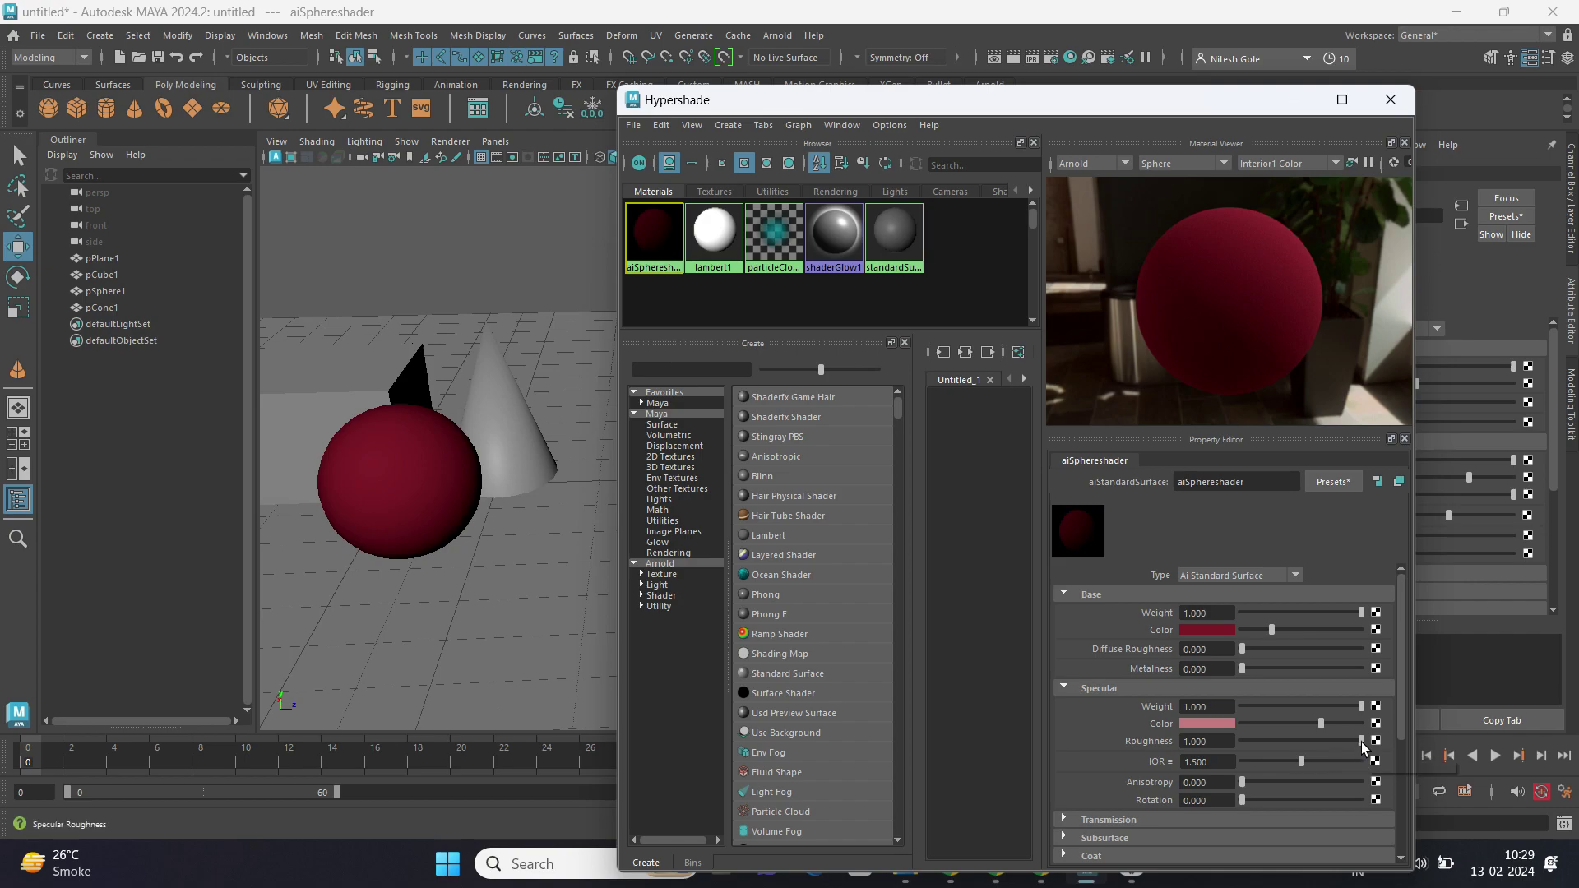
left_click_drag(1361, 742, 1257, 739)
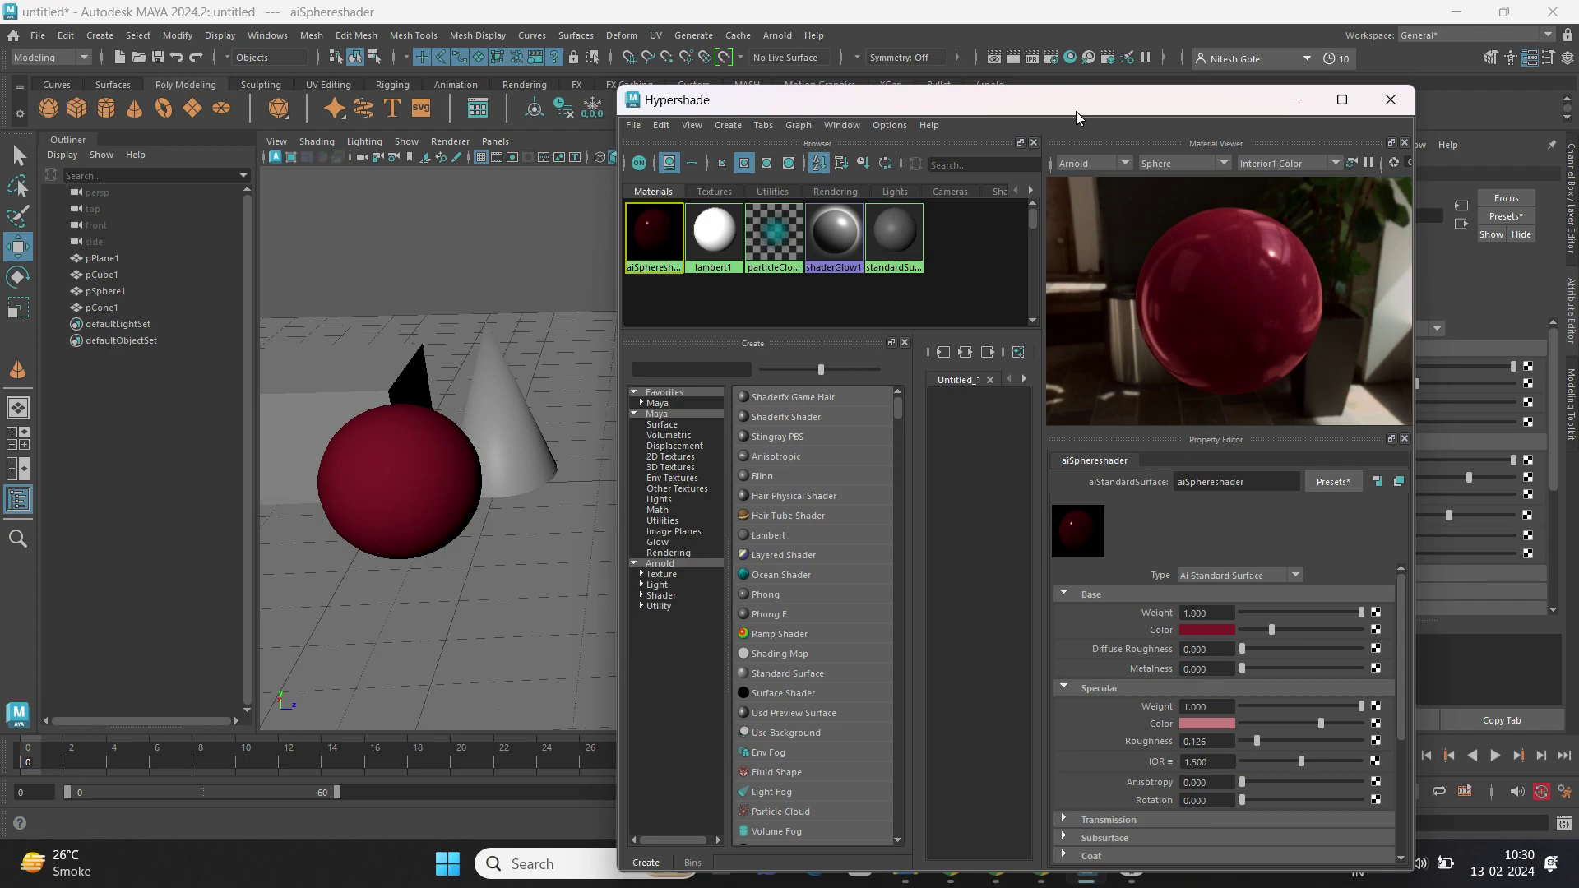
Move the Hypershade window clear of the taskbar and open a new Chrome window.
left_click_drag(1076, 109, 1076, 65)
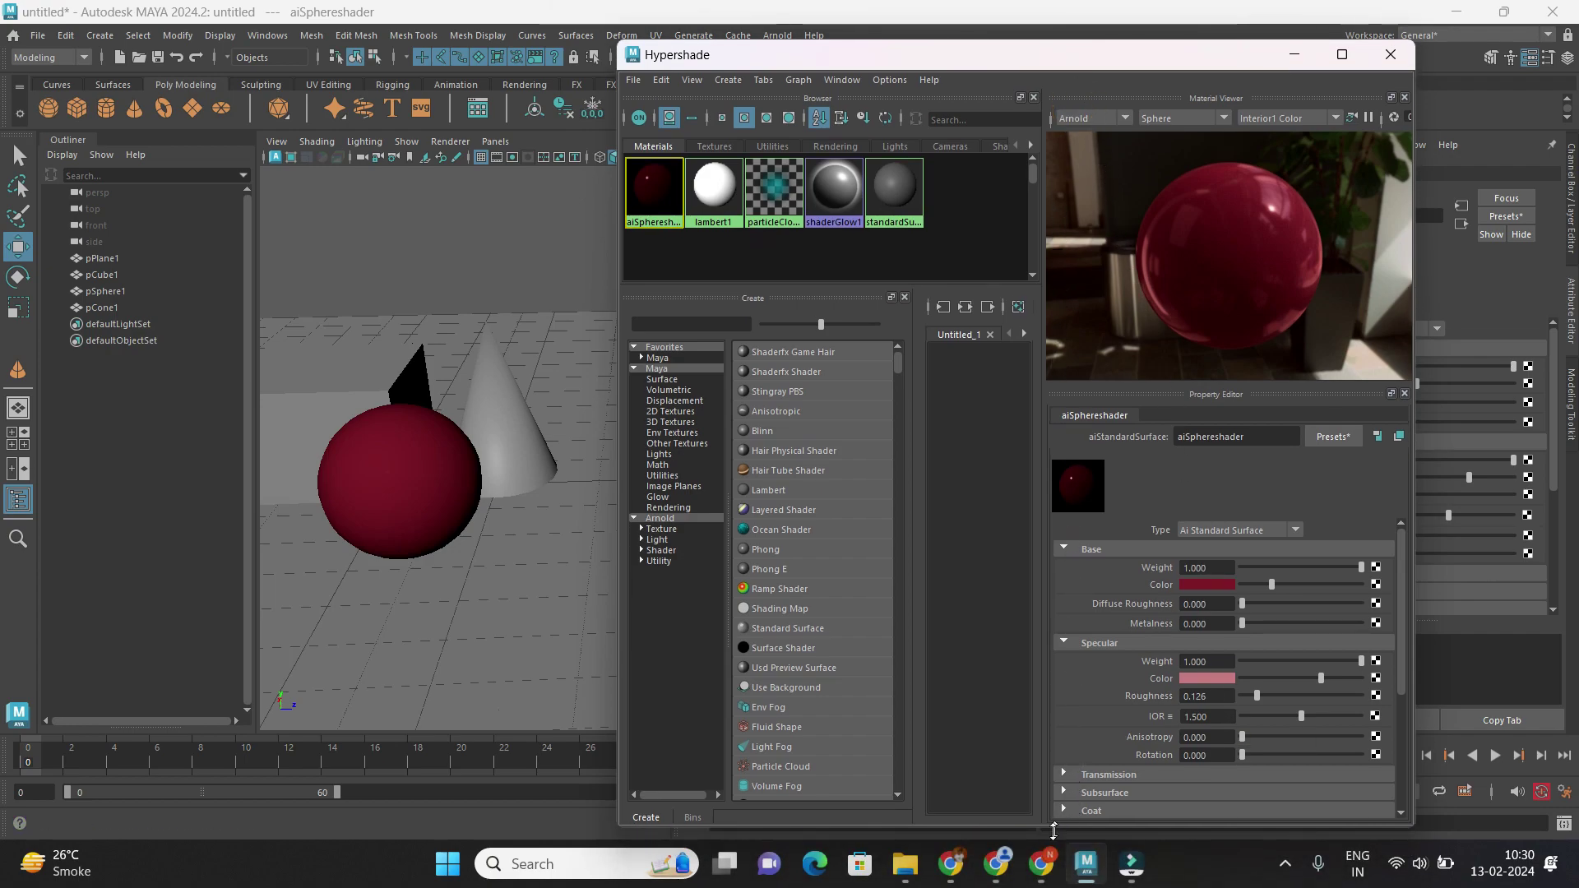
right_click(1043, 863)
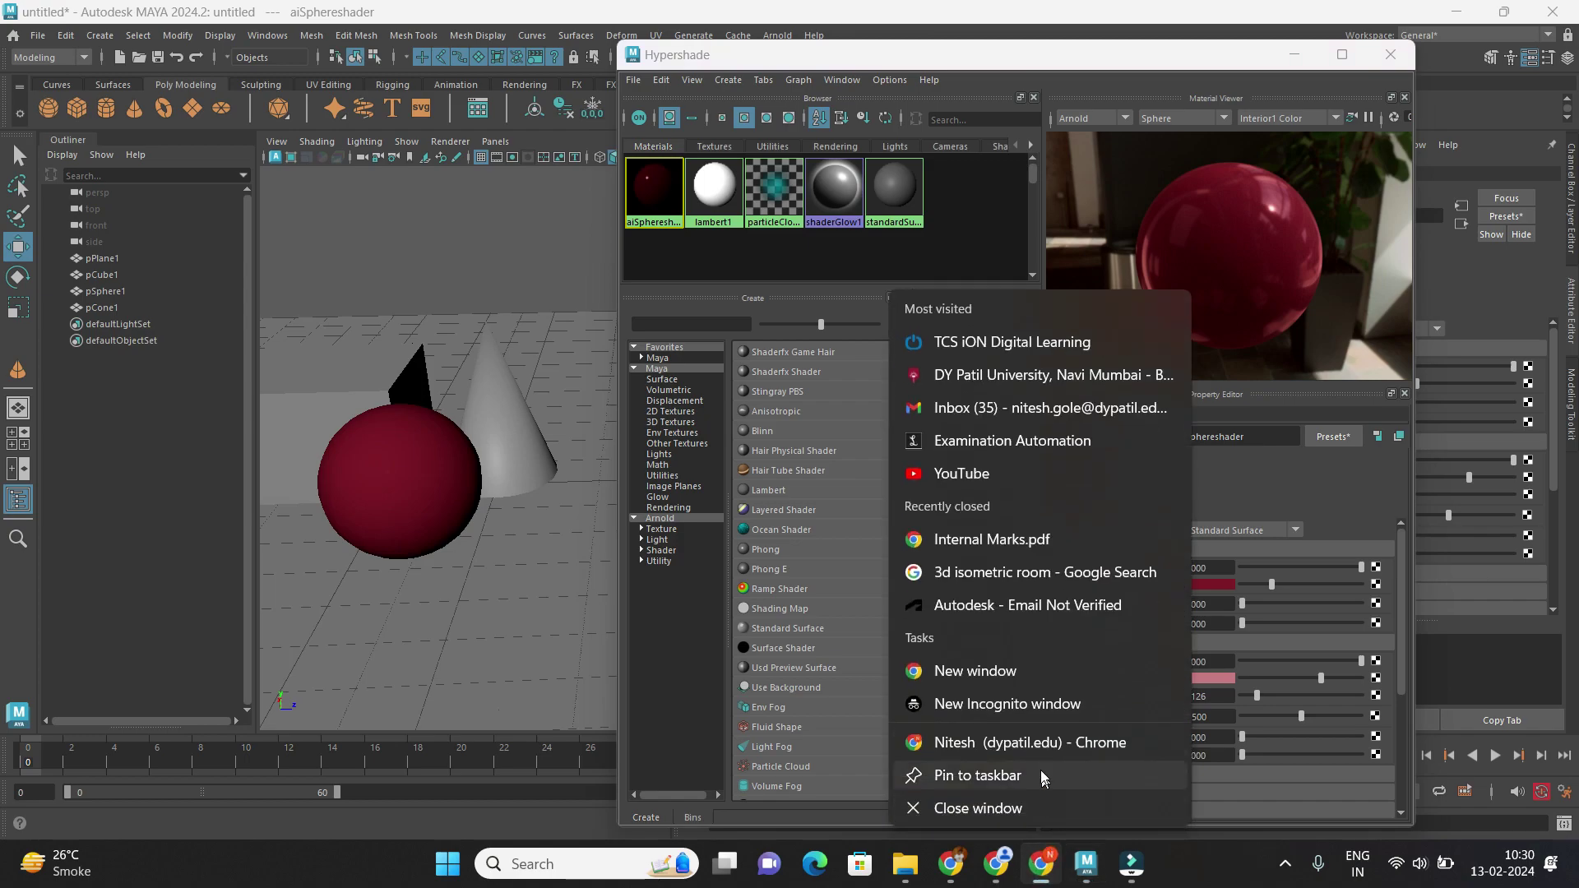
left_click(1005, 664)
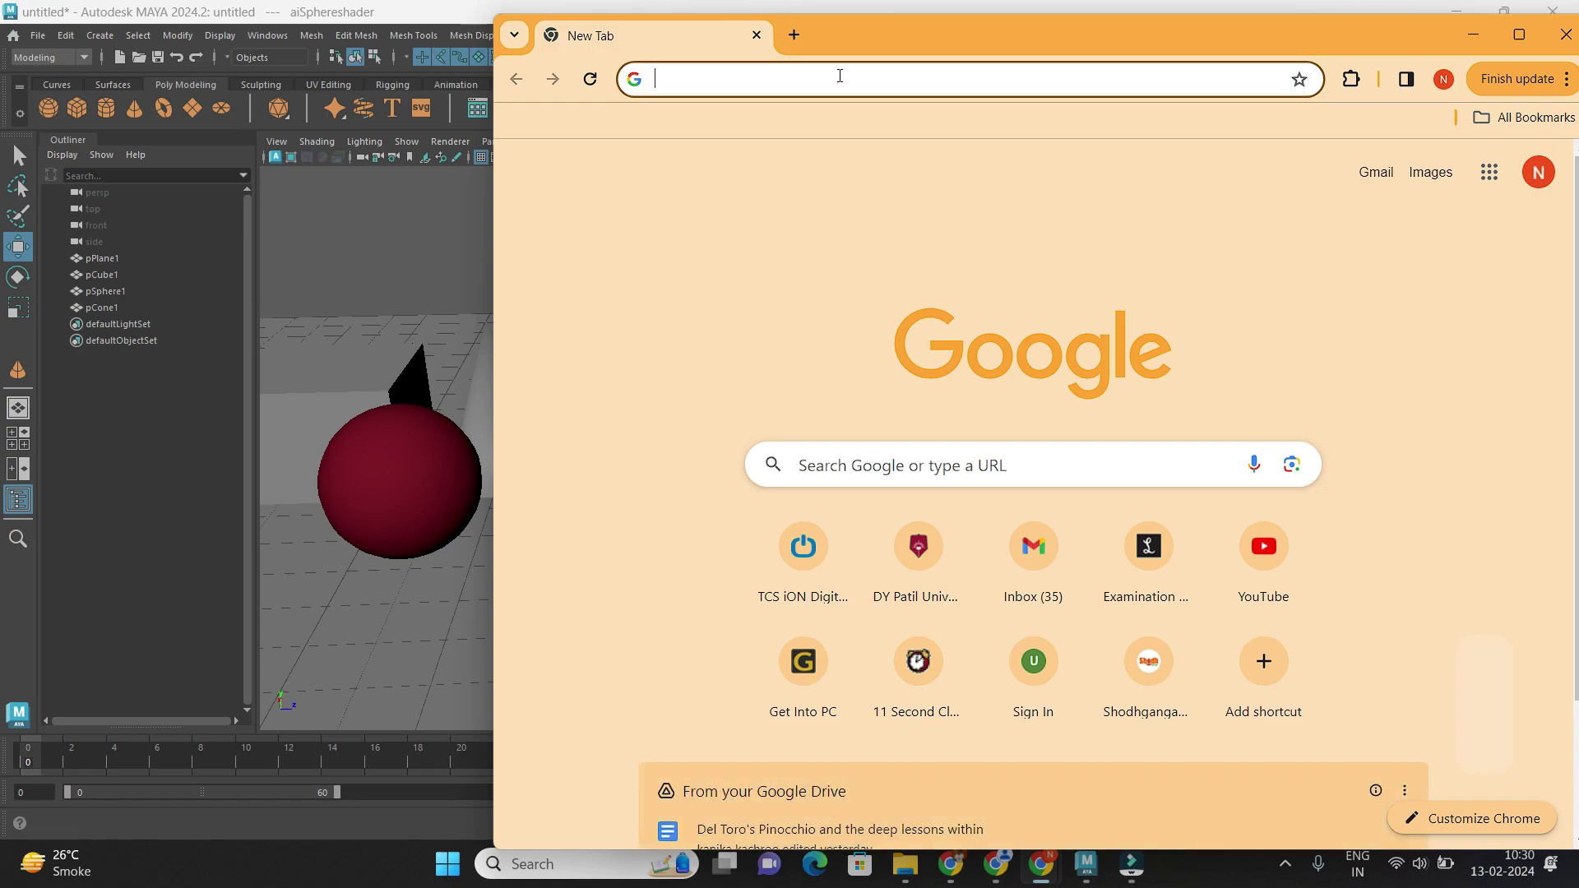
Search Google for "index of refraction" and view the material table in Wikipedia's Refractive index article.
type("index")
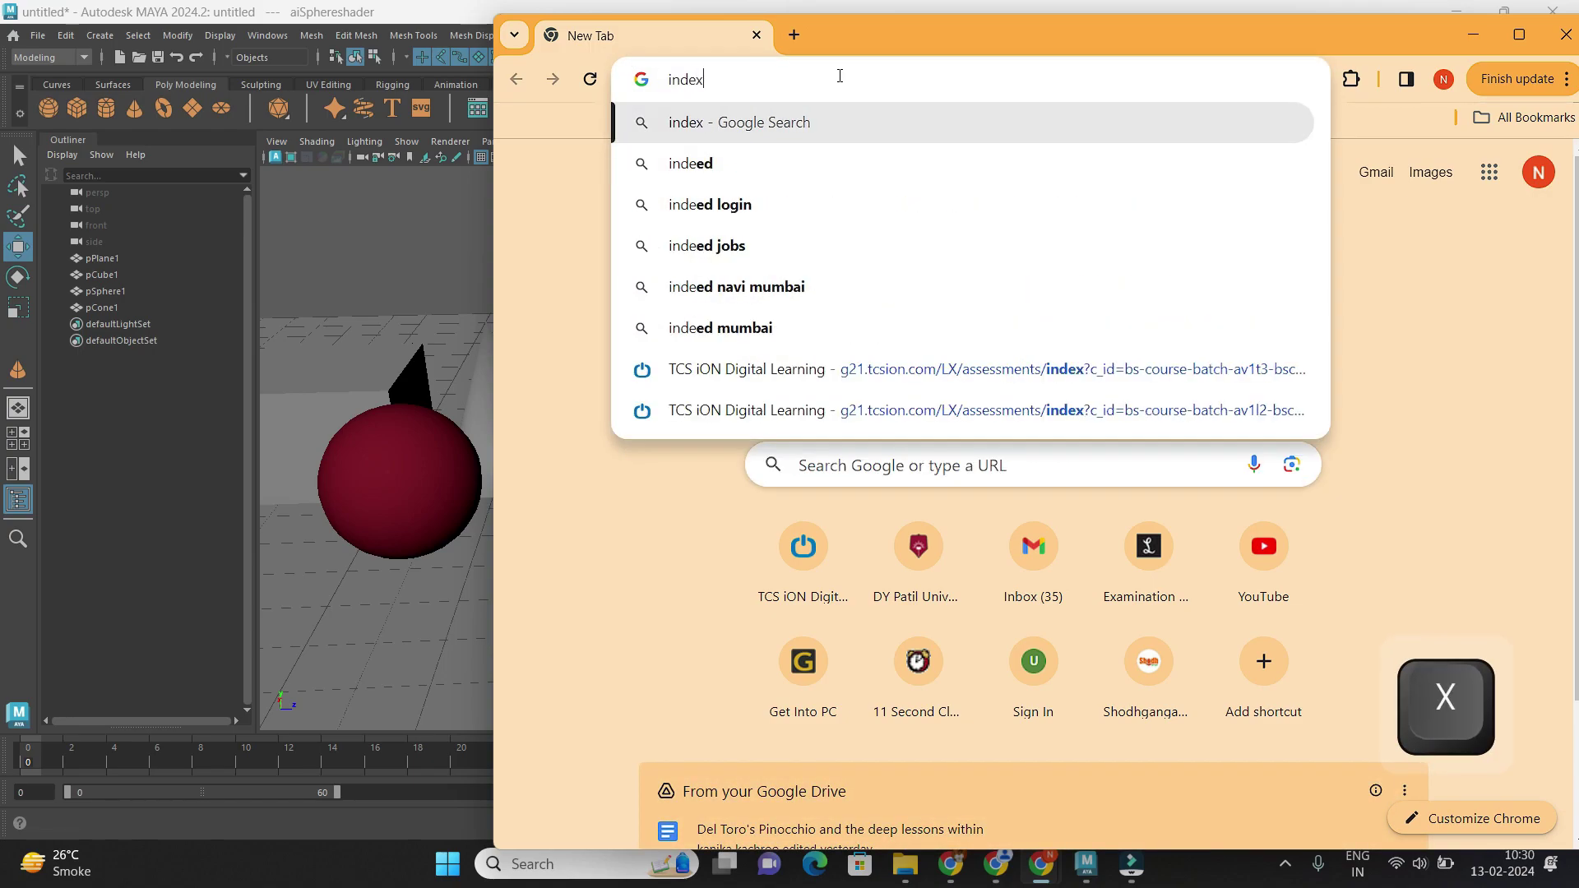
type(" of refra")
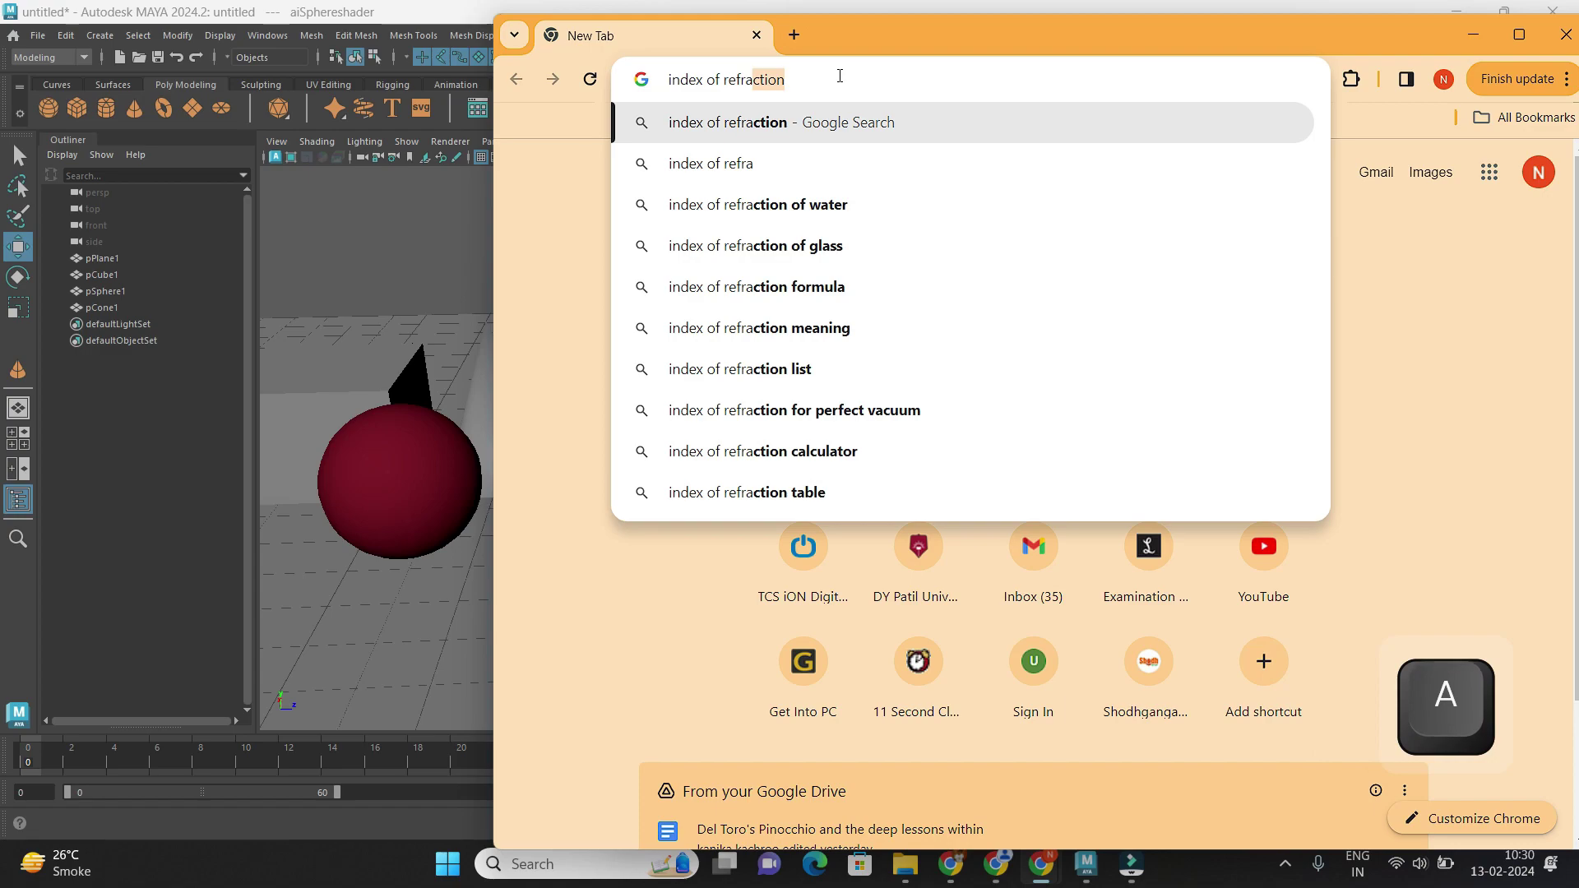
key("Right")
key("Return")
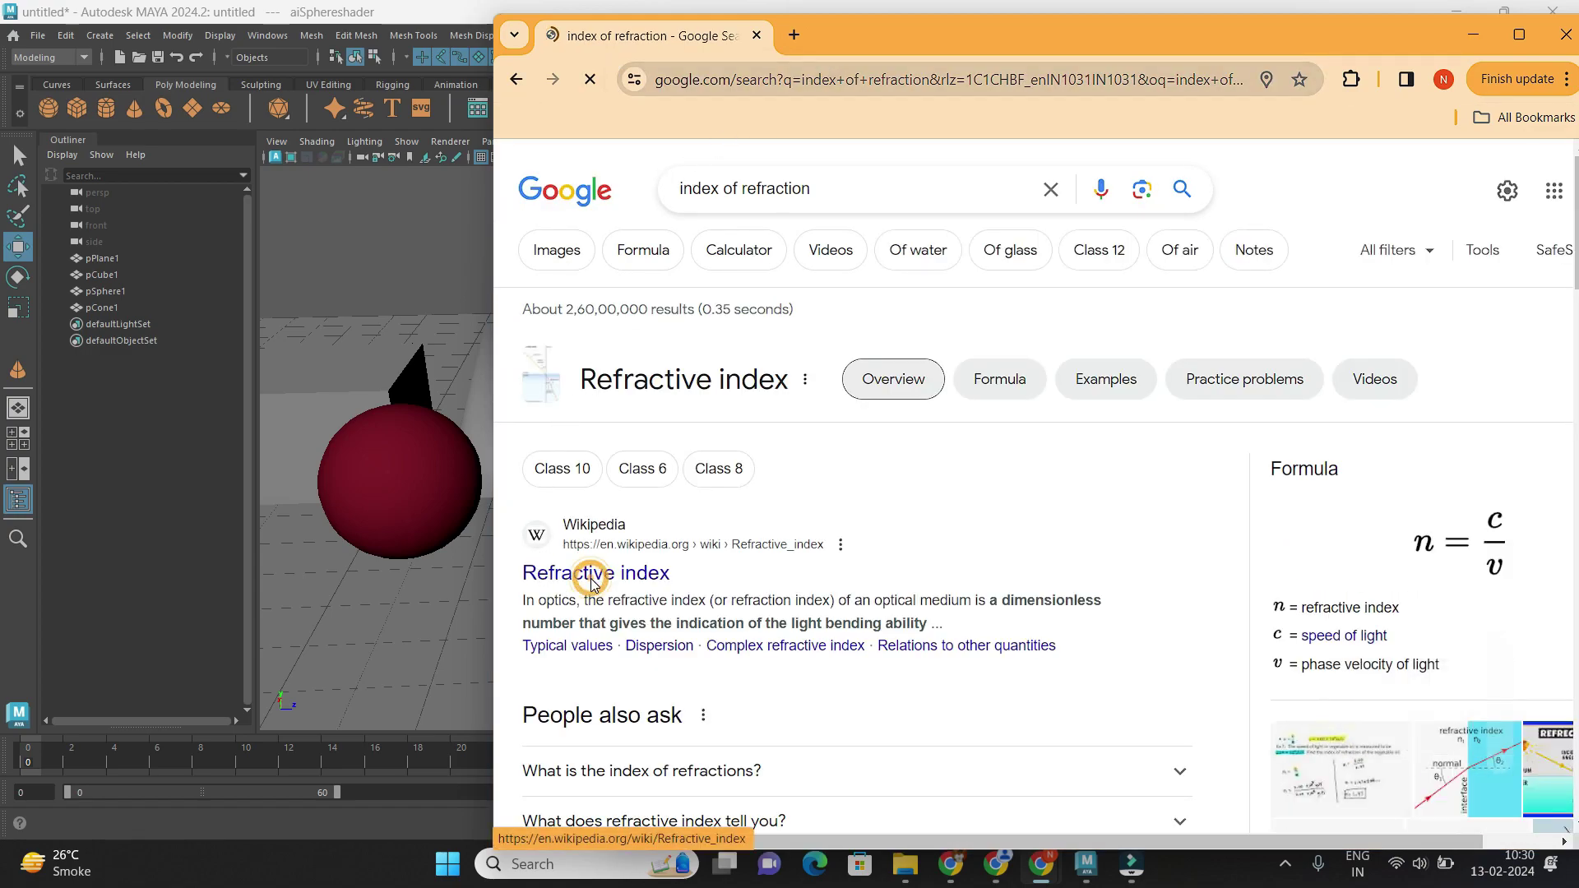
left_click(594, 575)
scroll(835, 650, "down", 20)
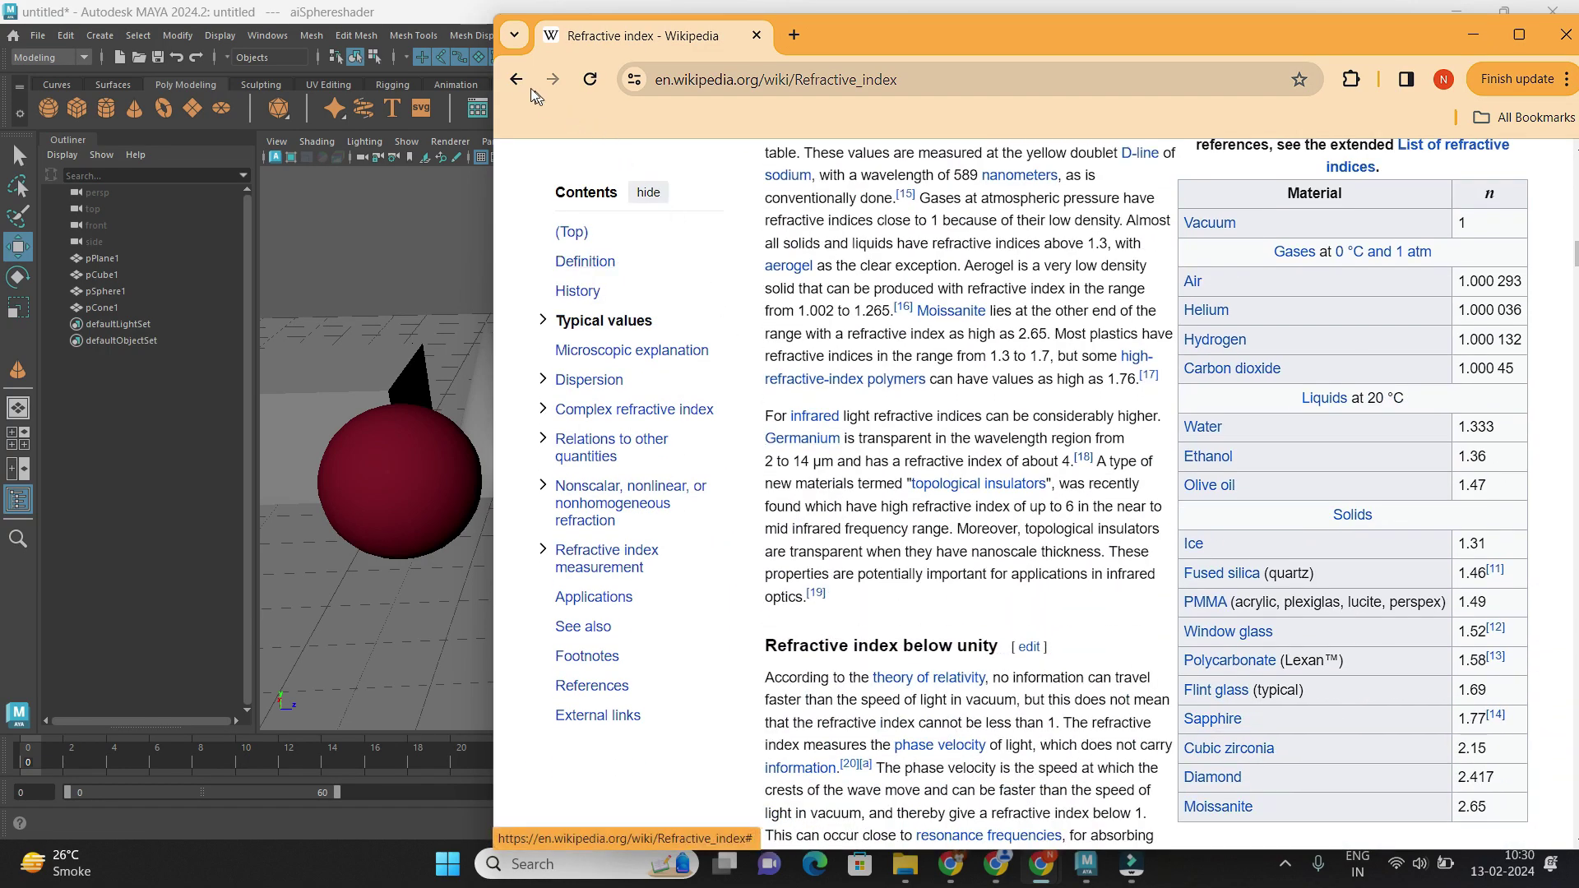
Refine the Google search to "index of refraction table" and open the Mammoth Memory image of different refractive indices.
left_click(516, 79)
left_click(839, 188)
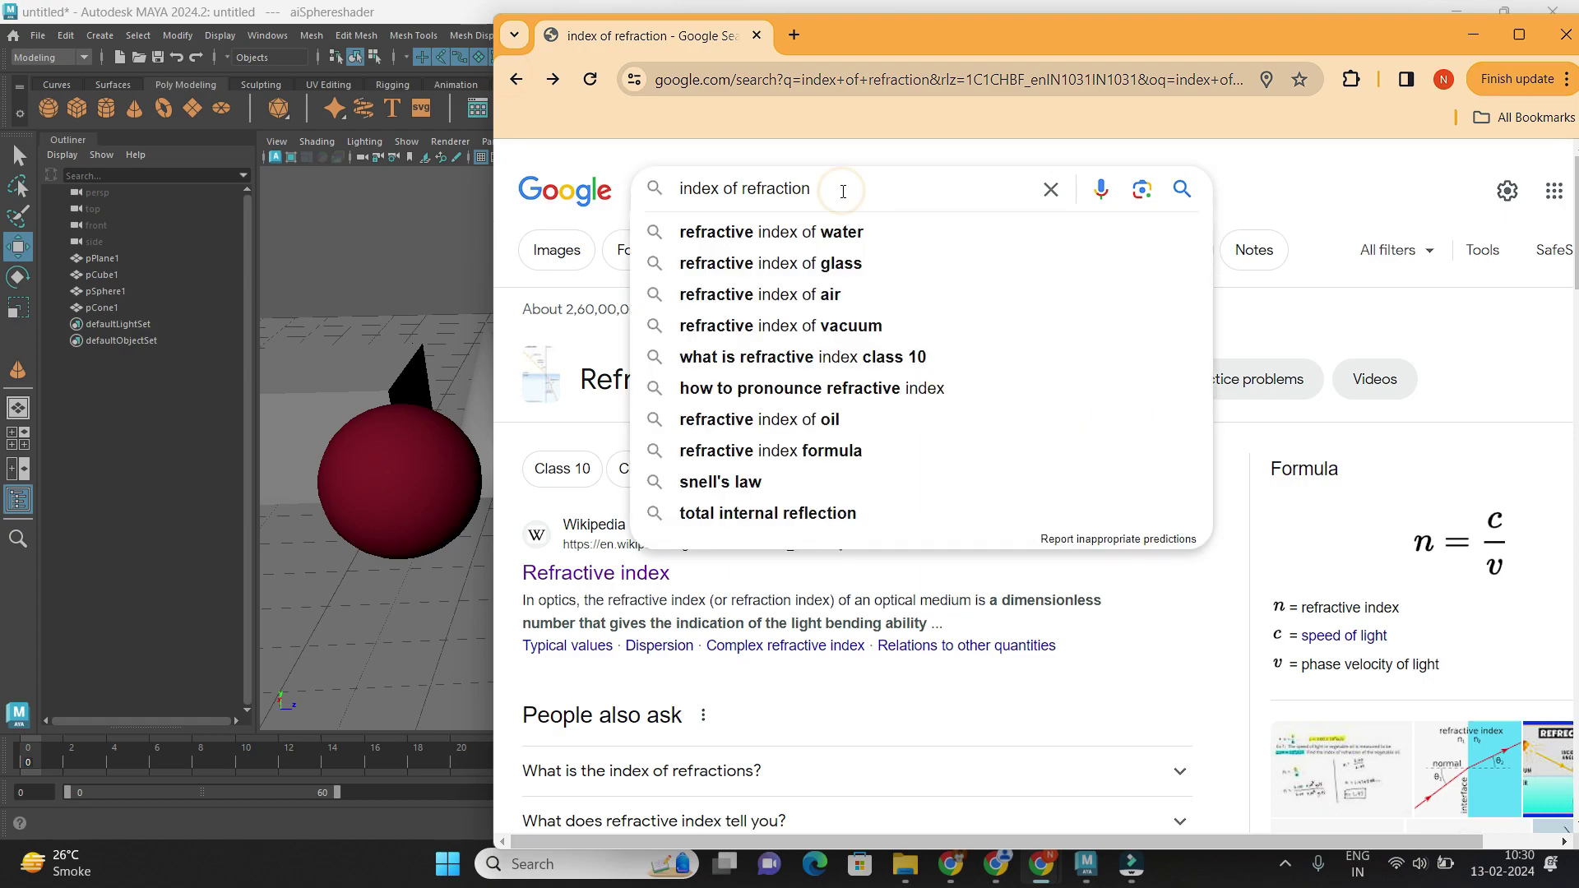
type("table")
key("Return")
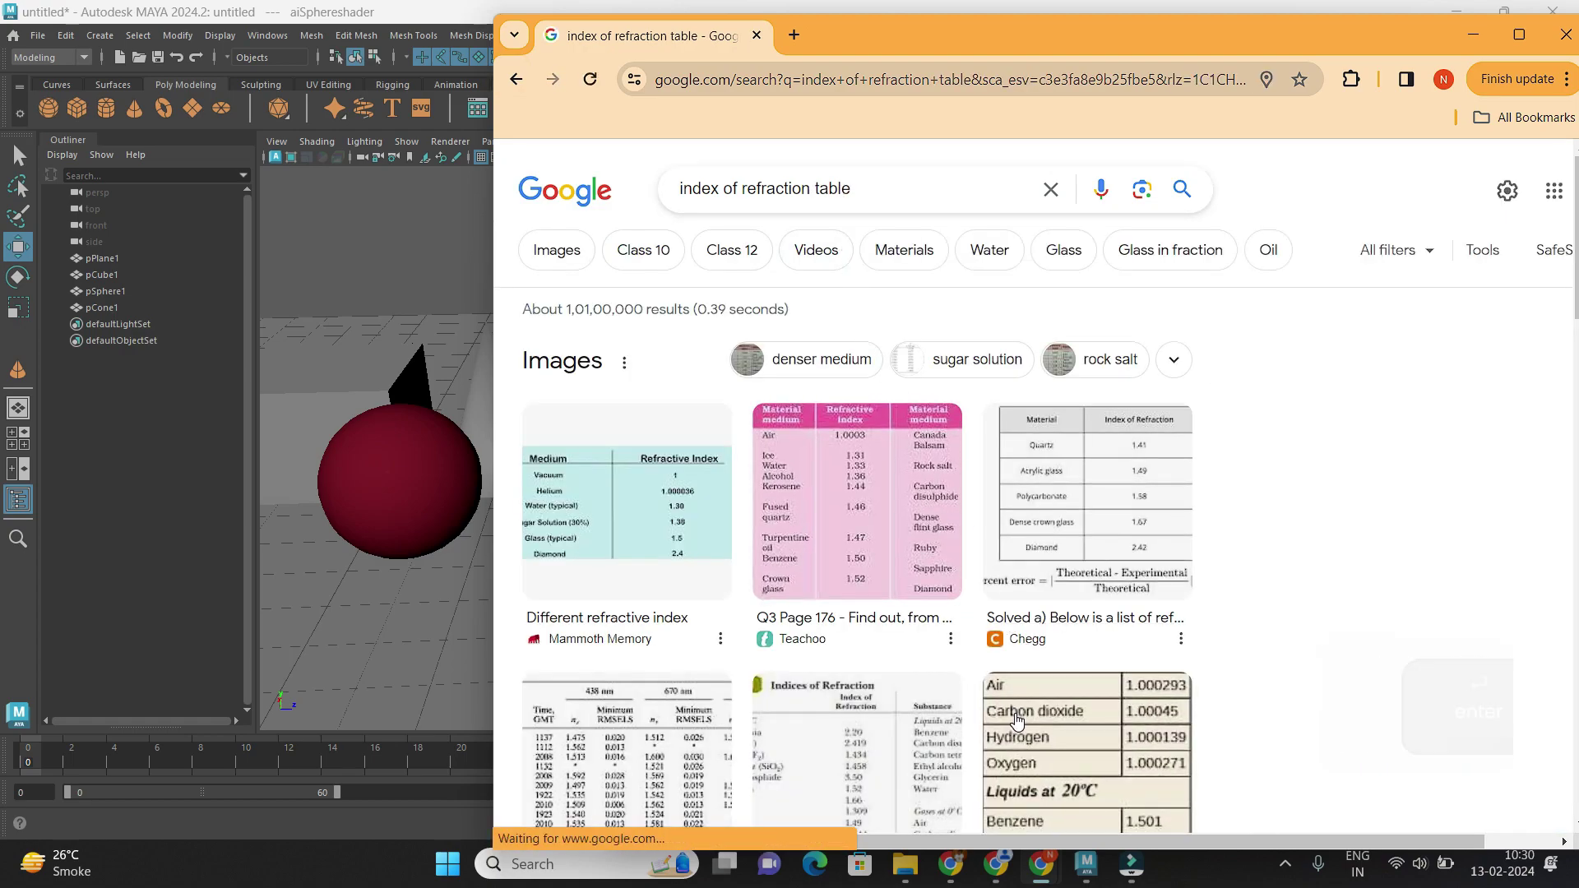
left_click(681, 512)
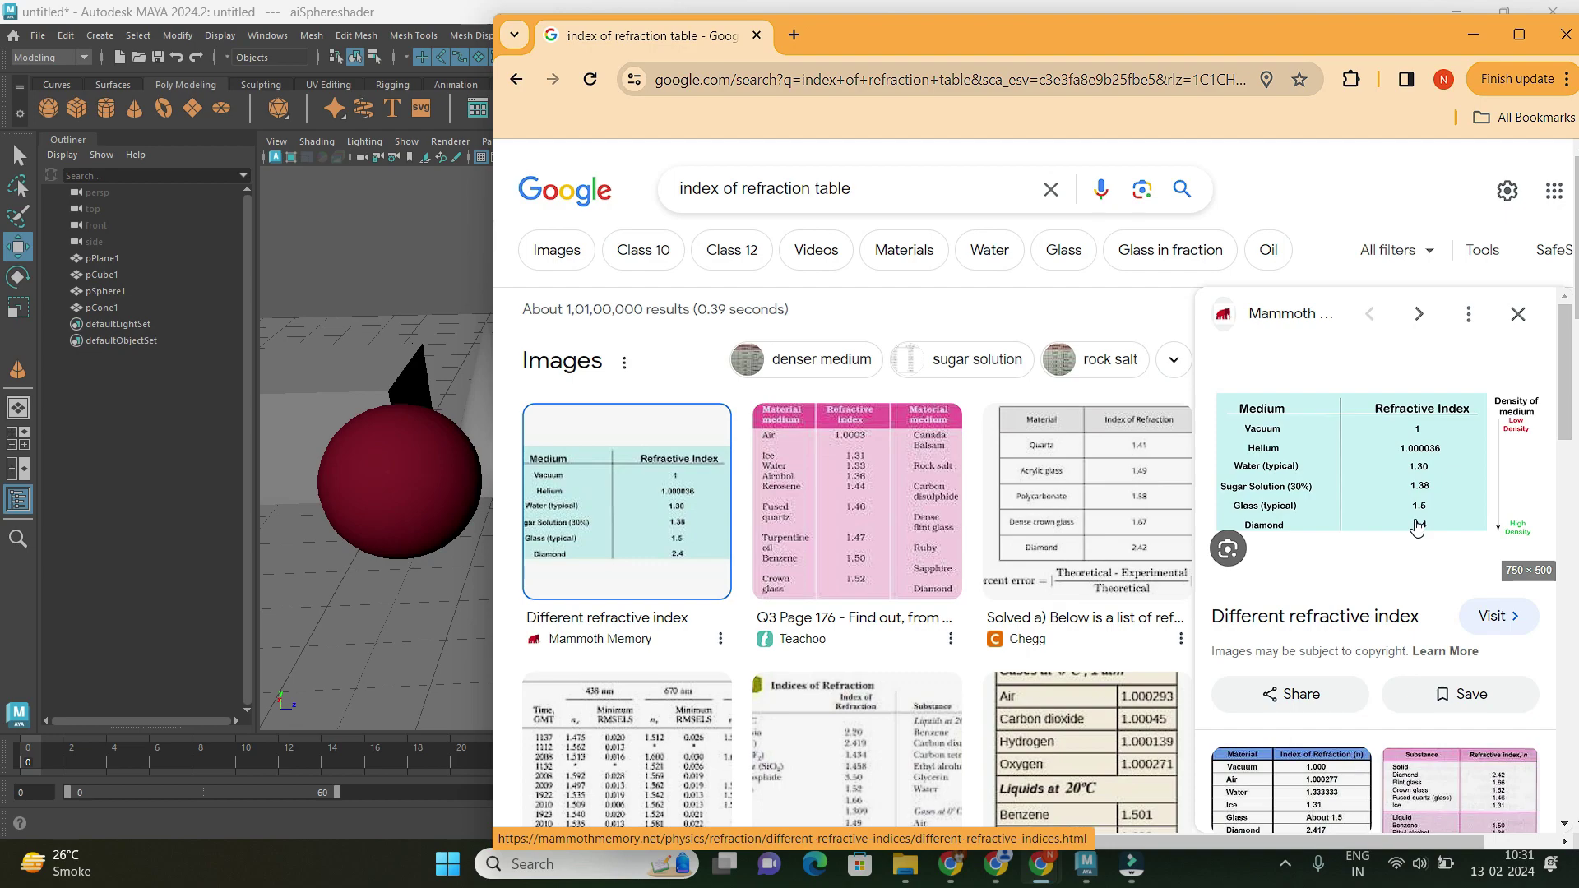
Open Paint and sketch a tall rectangular block with a horizontal light ray and arrowhead entering its left side.
key("super+r")
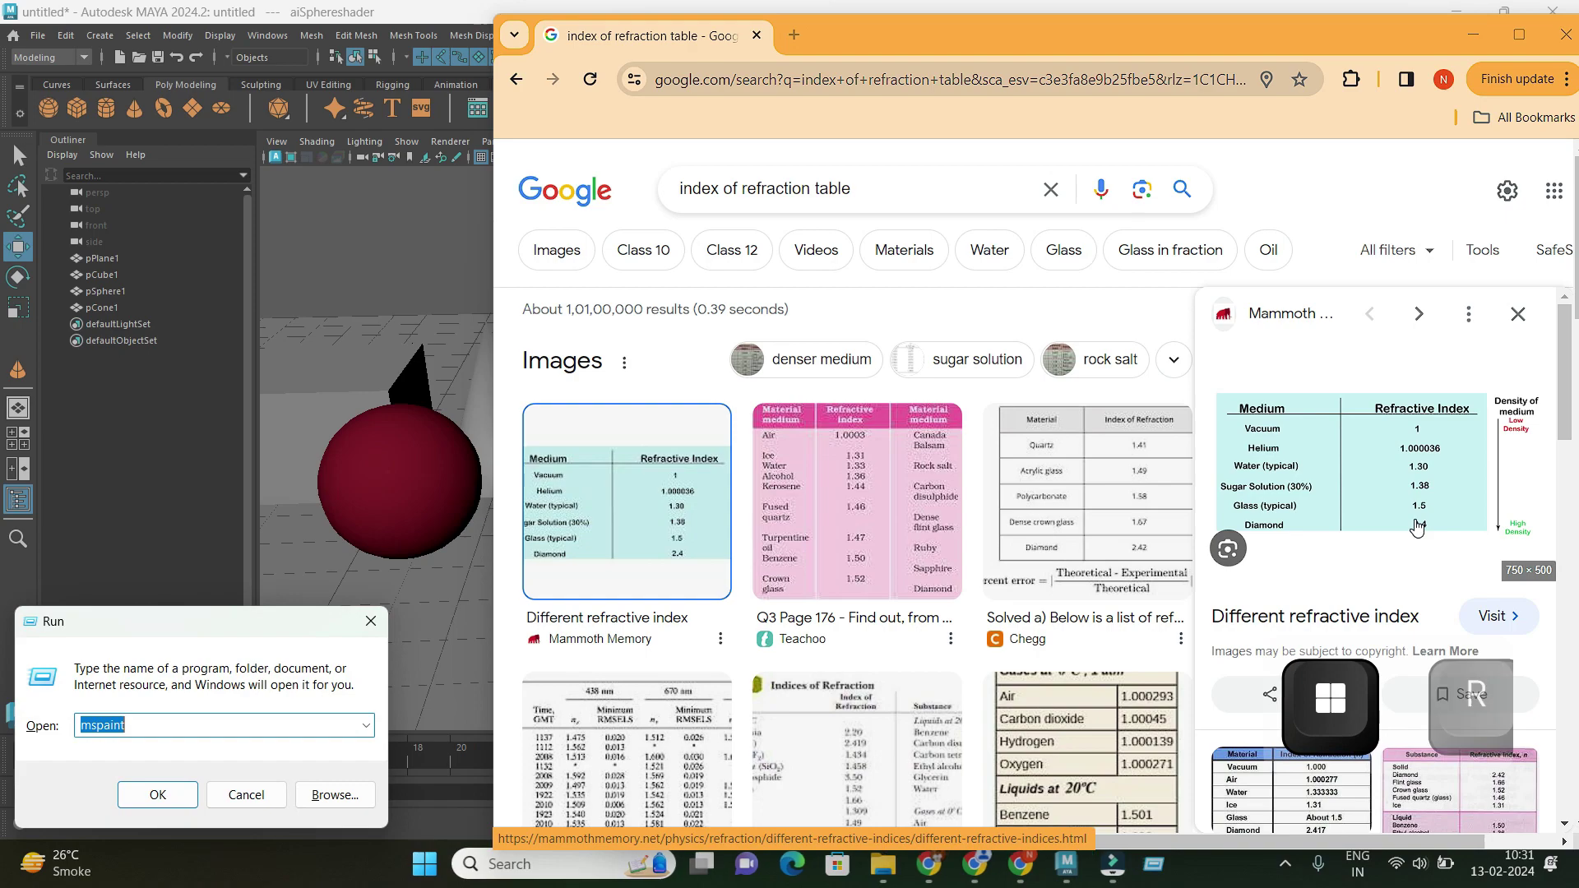
key("Return")
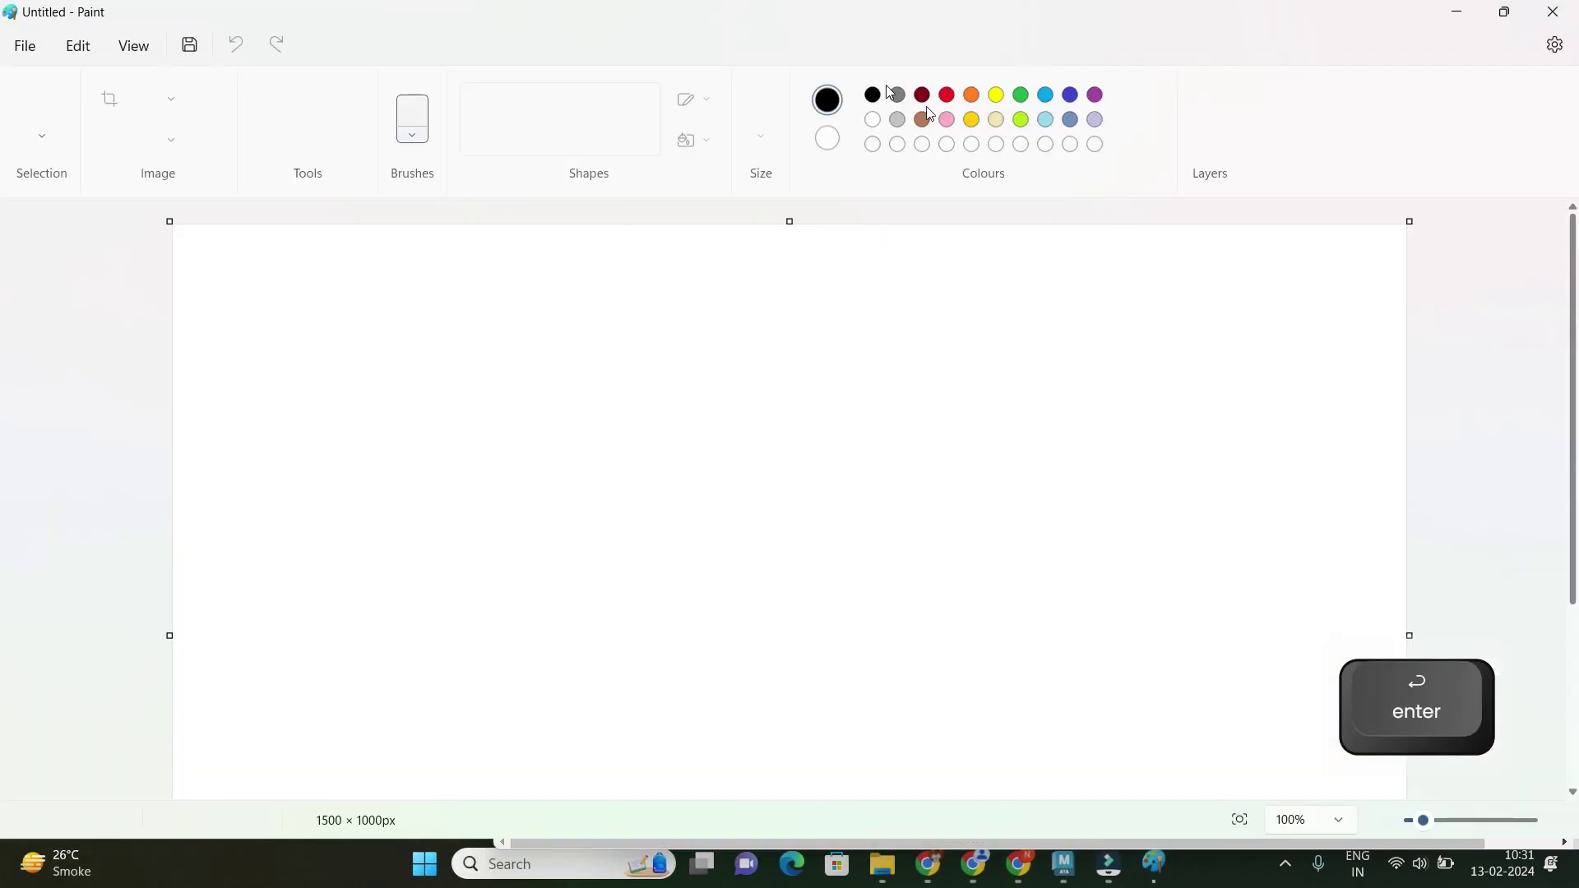
mouse_move(607, 359)
left_mouse_down()
mouse_move(899, 363)
mouse_move(913, 703)
left_mouse_up()
mouse_move(611, 360)
left_mouse_down()
mouse_move(620, 742)
mouse_move(910, 744)
mouse_move(927, 679)
left_mouse_up()
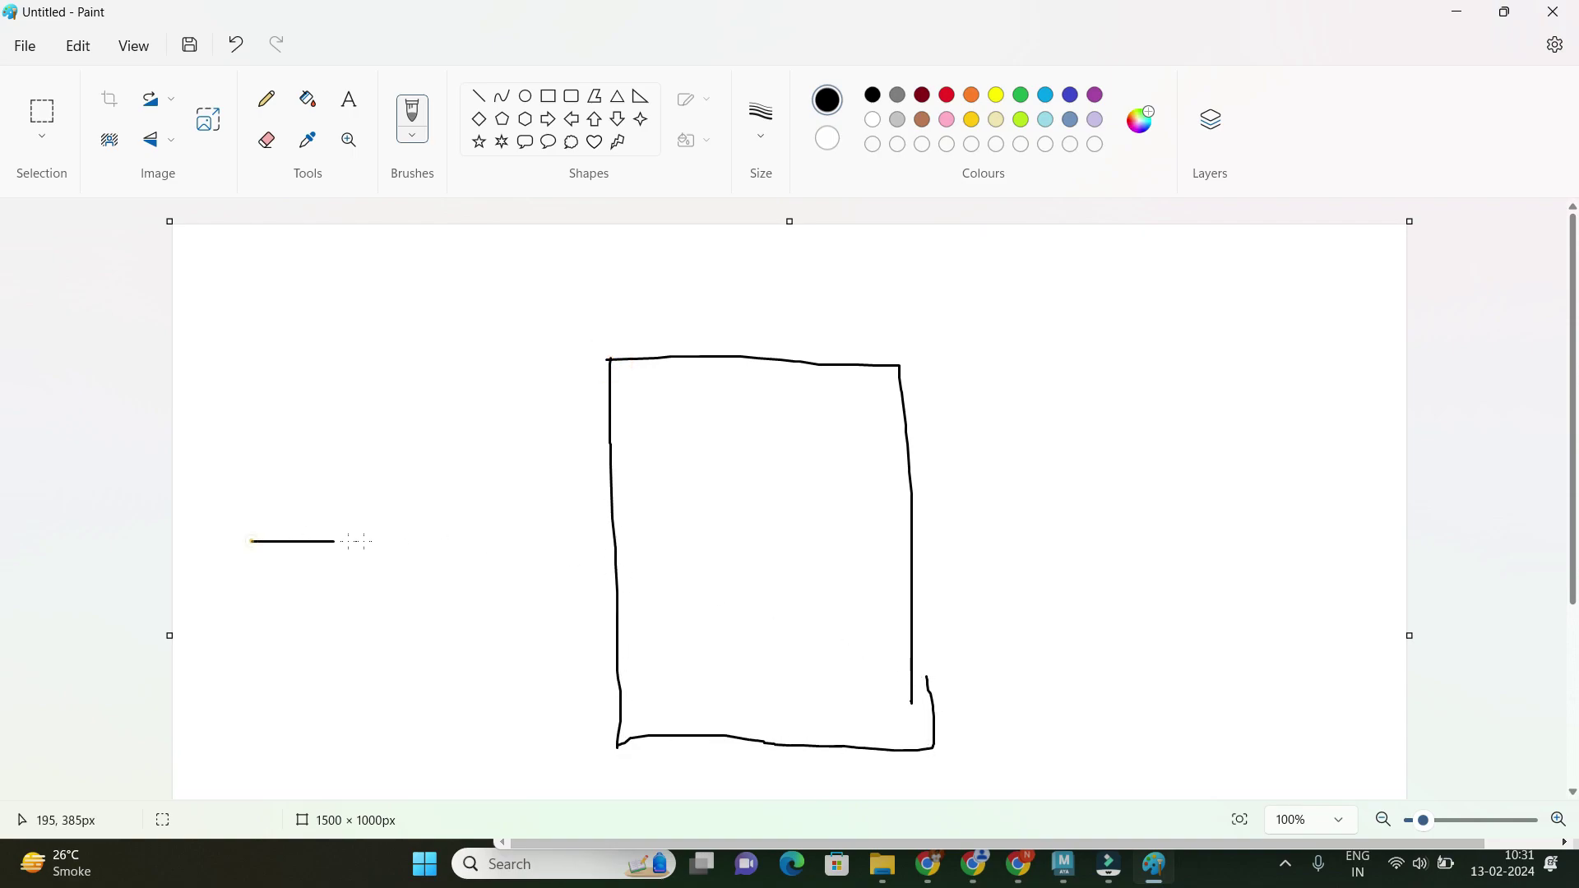
left_click_drag(333, 541, 631, 538)
mouse_move(418, 517)
left_mouse_down()
mouse_move(474, 557)
mouse_move(447, 562)
left_mouse_up()
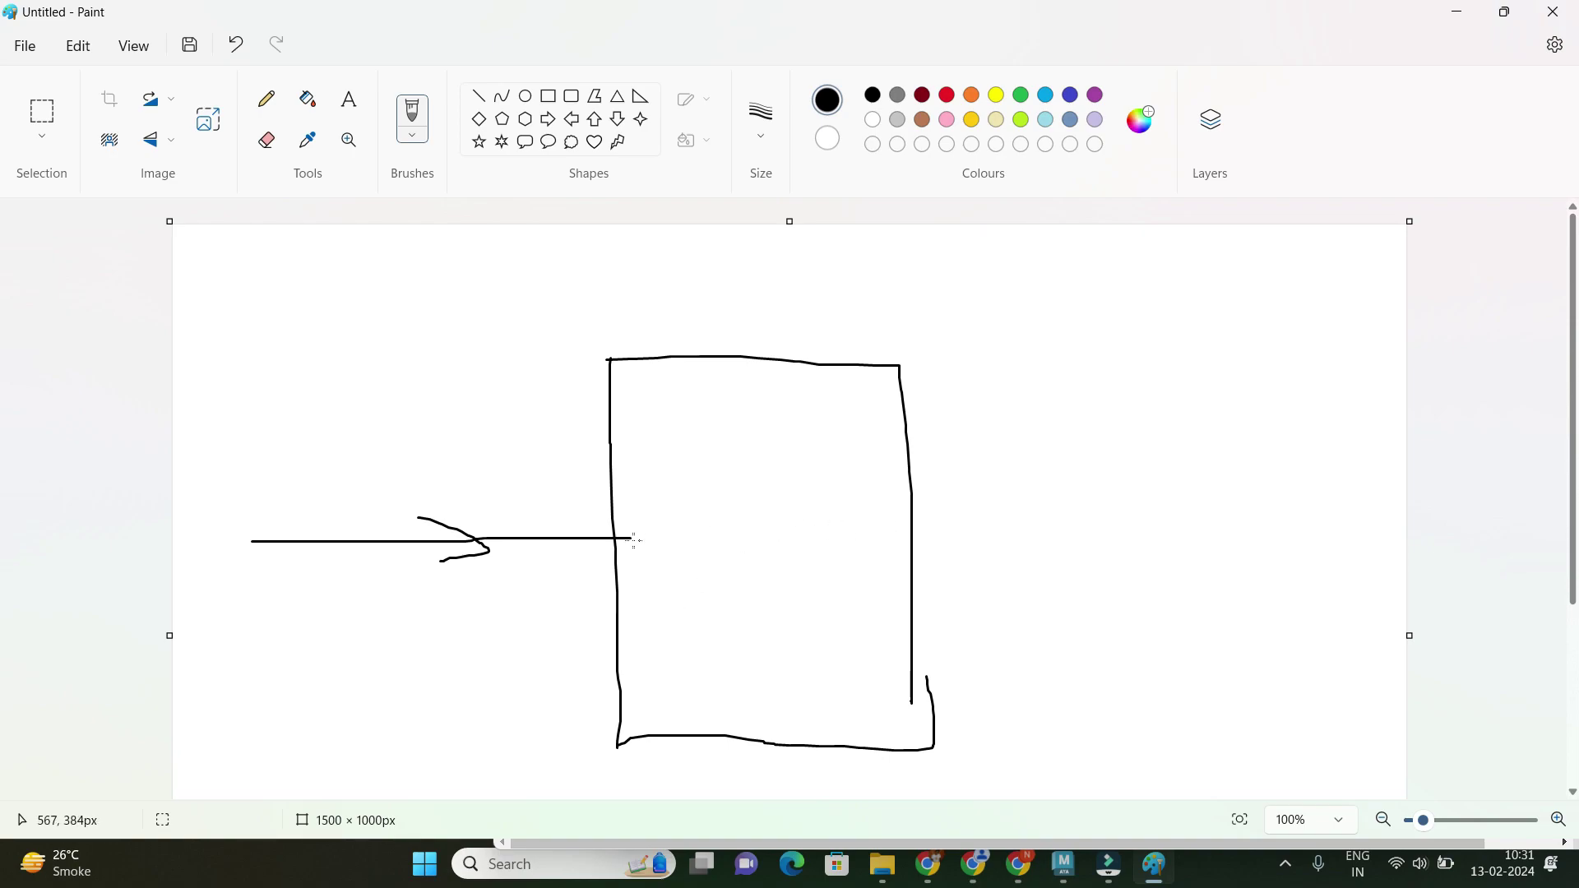
Draw the ray bending downward through and beyond the block with arrowheads, and add a small droplet with its own rays above it.
mouse_move(622, 534)
left_mouse_down()
mouse_move(847, 564)
mouse_move(763, 563)
left_mouse_up()
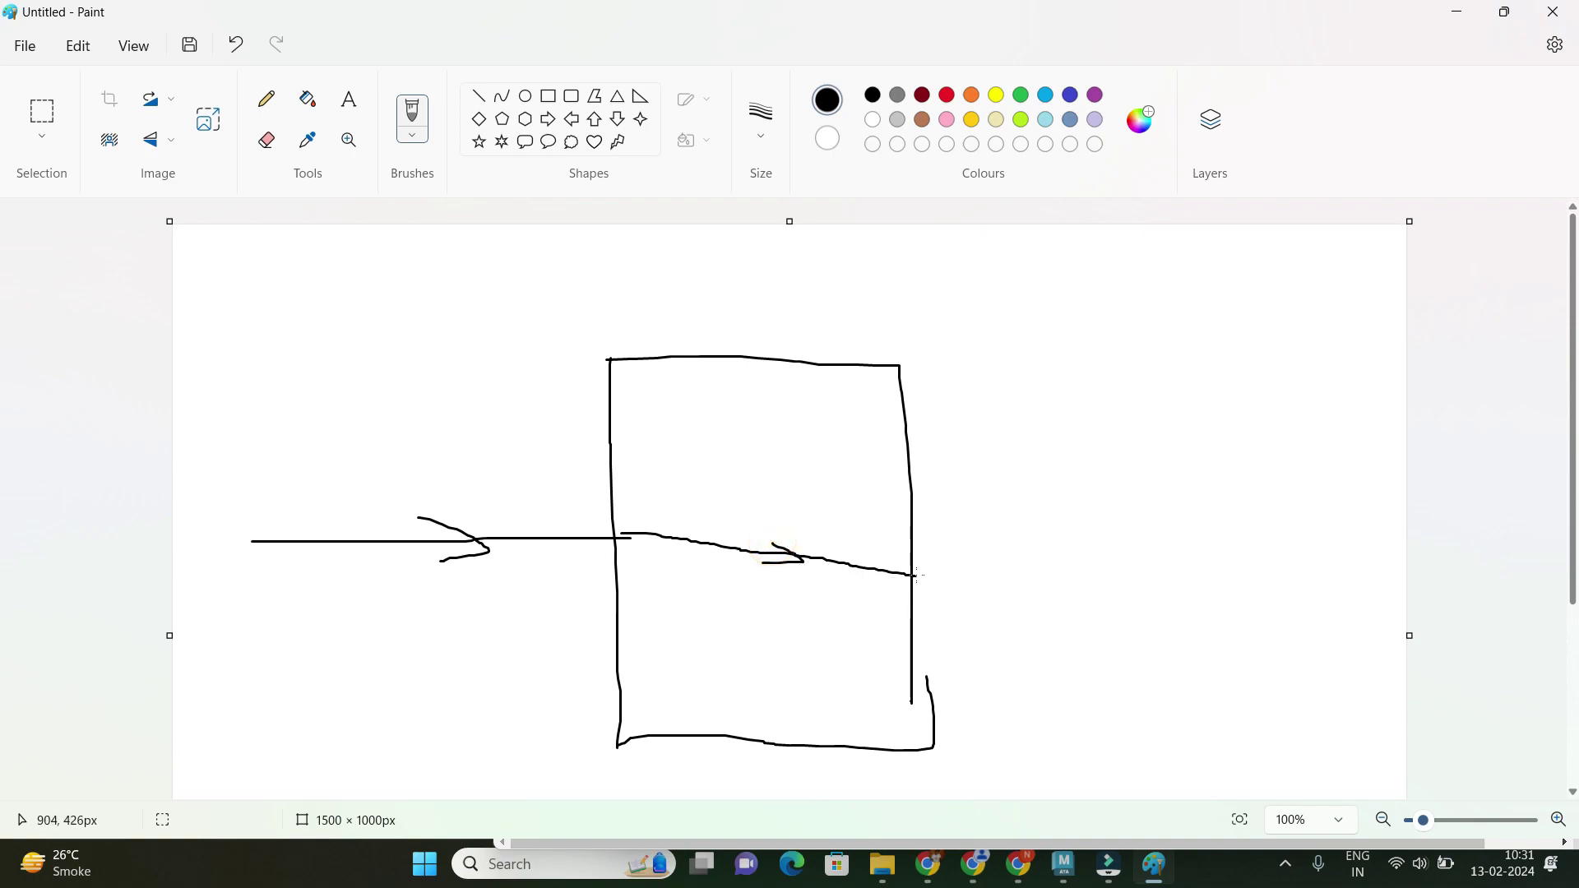
left_click_drag(917, 573, 1254, 650)
mouse_move(1153, 603)
left_mouse_down()
mouse_move(1201, 644)
mouse_move(1139, 651)
left_mouse_up()
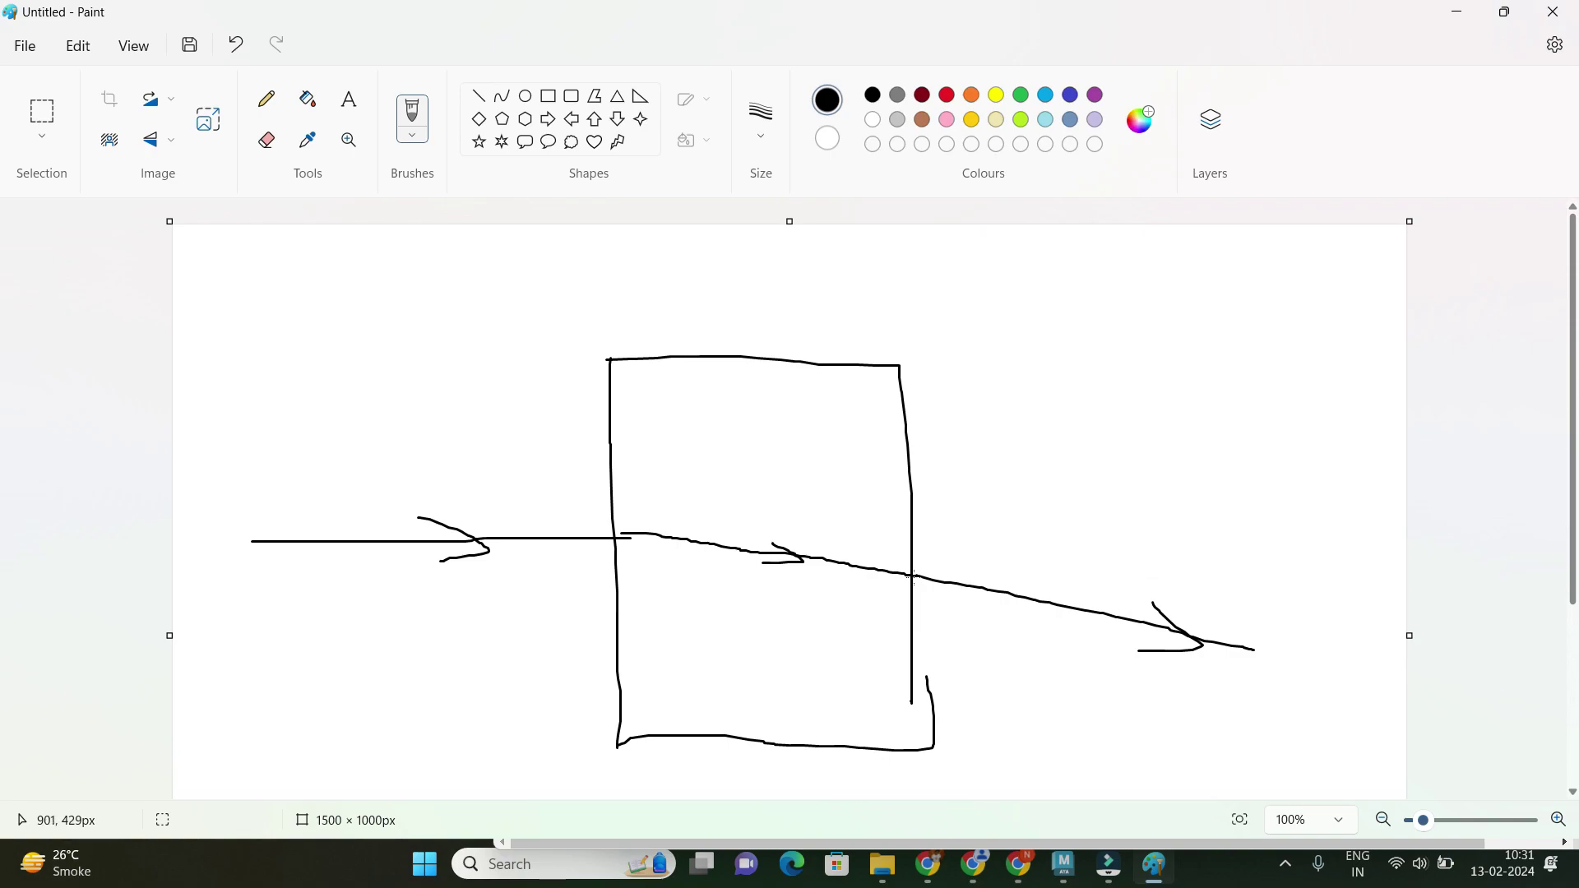
mouse_move(1107, 330)
left_mouse_down()
mouse_move(1084, 380)
mouse_move(1134, 444)
mouse_move(1121, 369)
left_mouse_up()
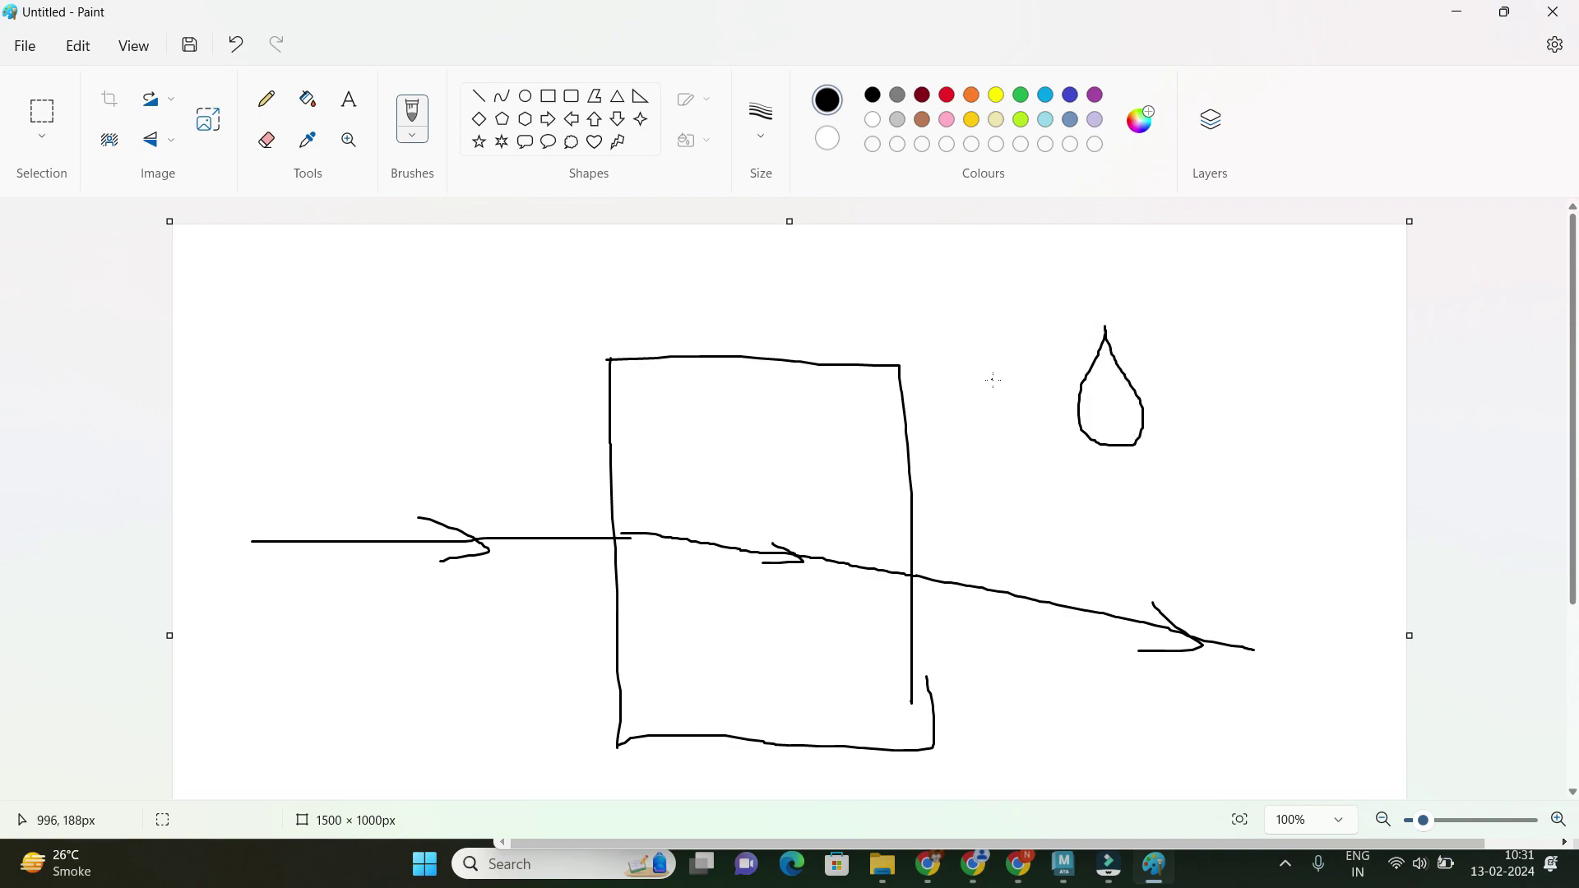
mouse_move(994, 380)
left_mouse_down()
mouse_move(1073, 407)
mouse_move(1232, 412)
left_mouse_up()
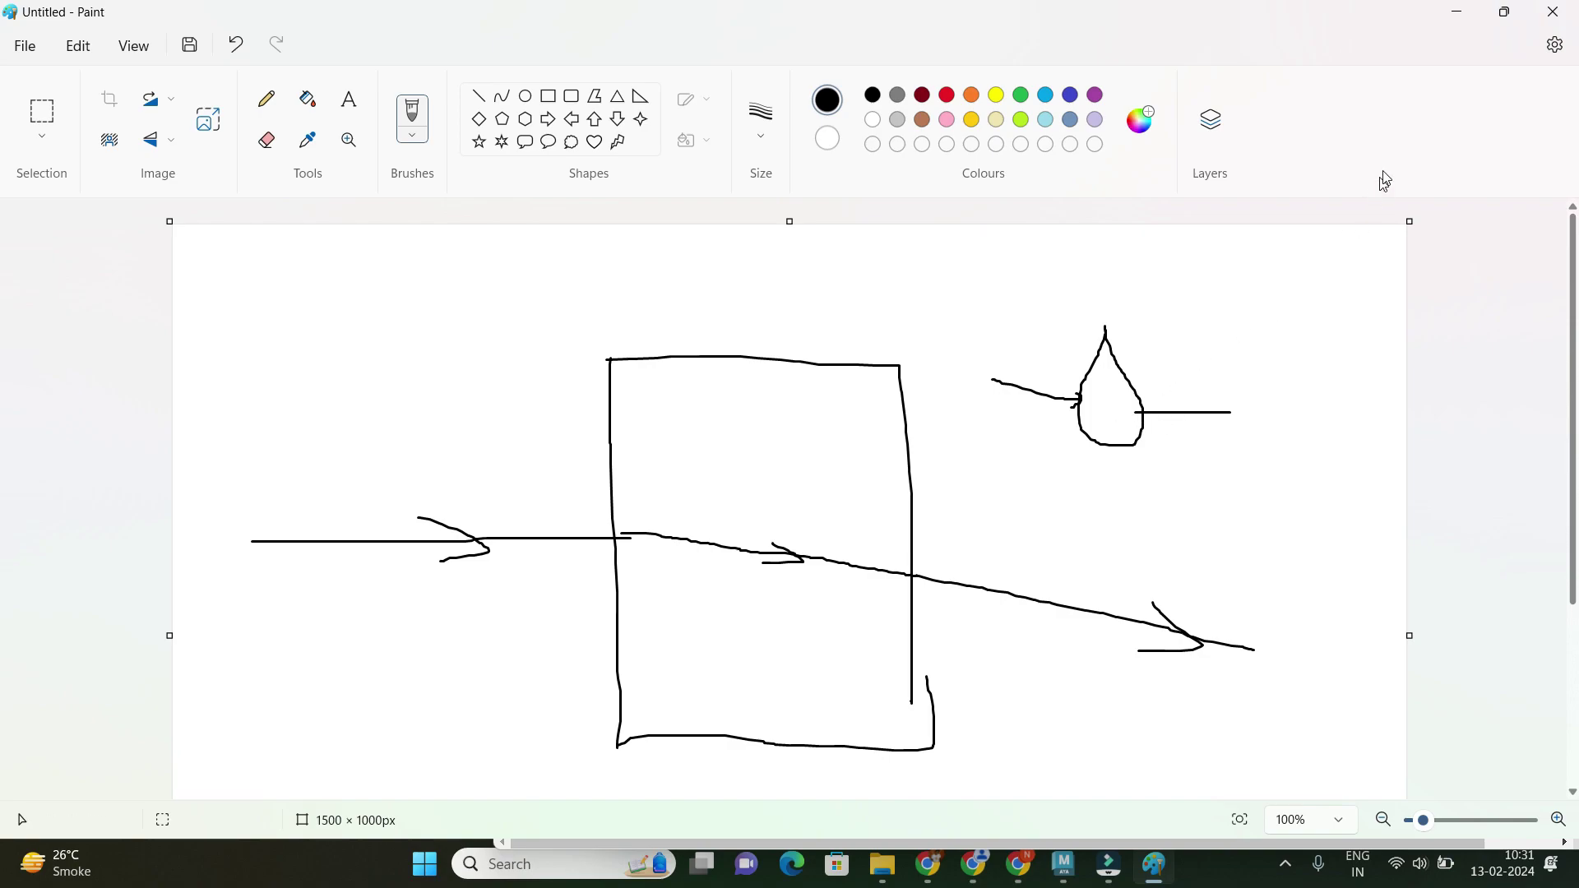
Minimize Paint and Chrome to return to Maya's Hypershade, and set the Material Viewer environment to Off.
left_click(1457, 13)
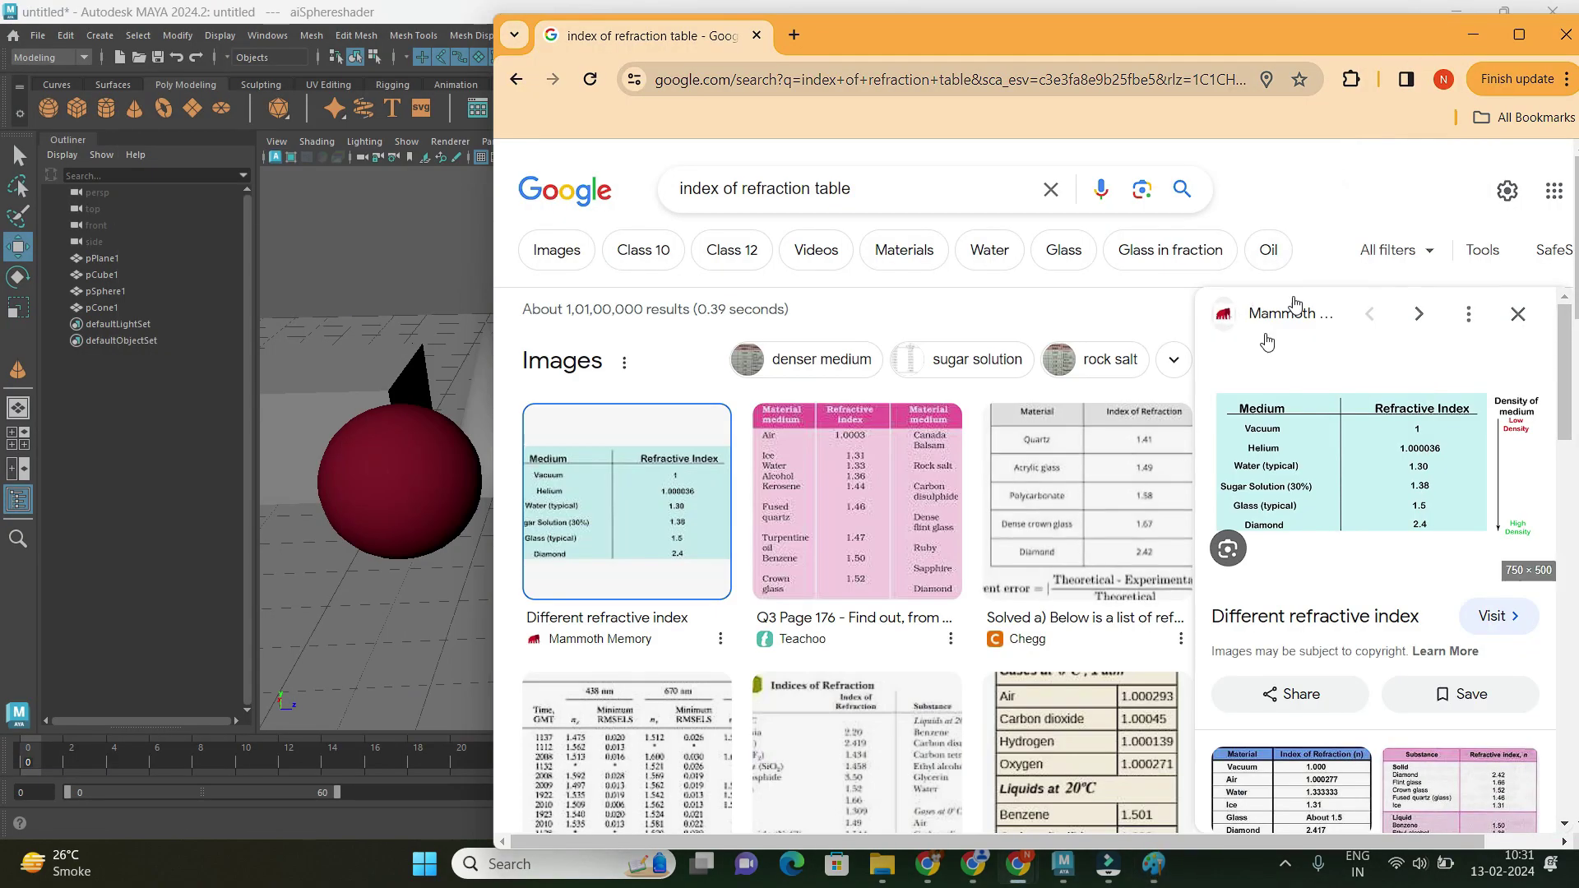
left_click(1473, 34)
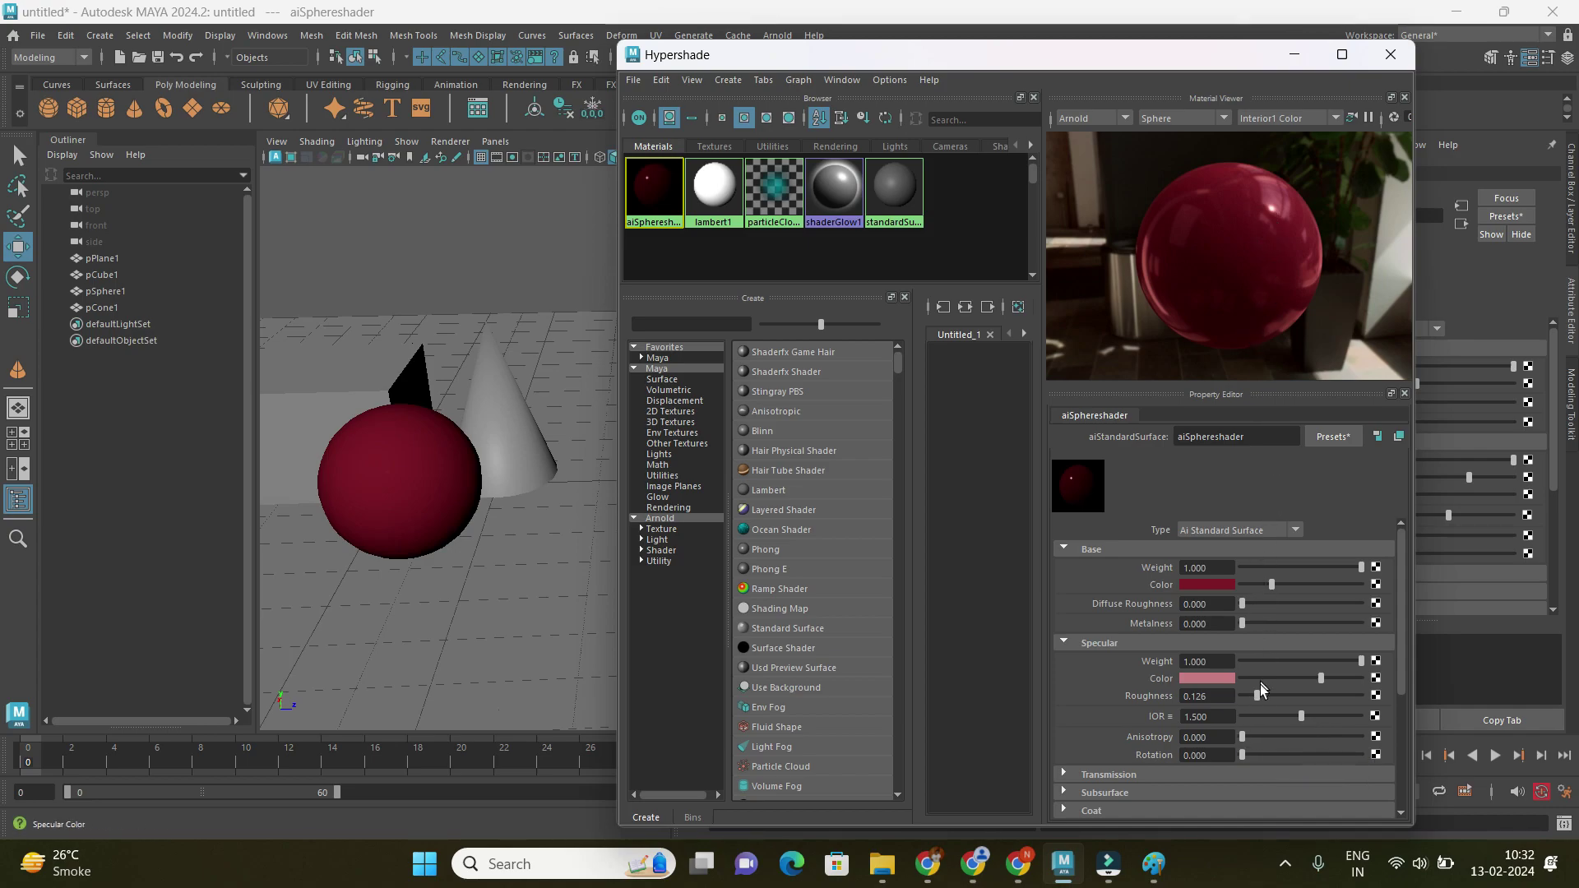
mouse_move(1243, 737)
left_mouse_down()
mouse_move(1357, 740)
mouse_move(1237, 750)
left_mouse_up()
left_click(1335, 118)
left_click(1319, 136)
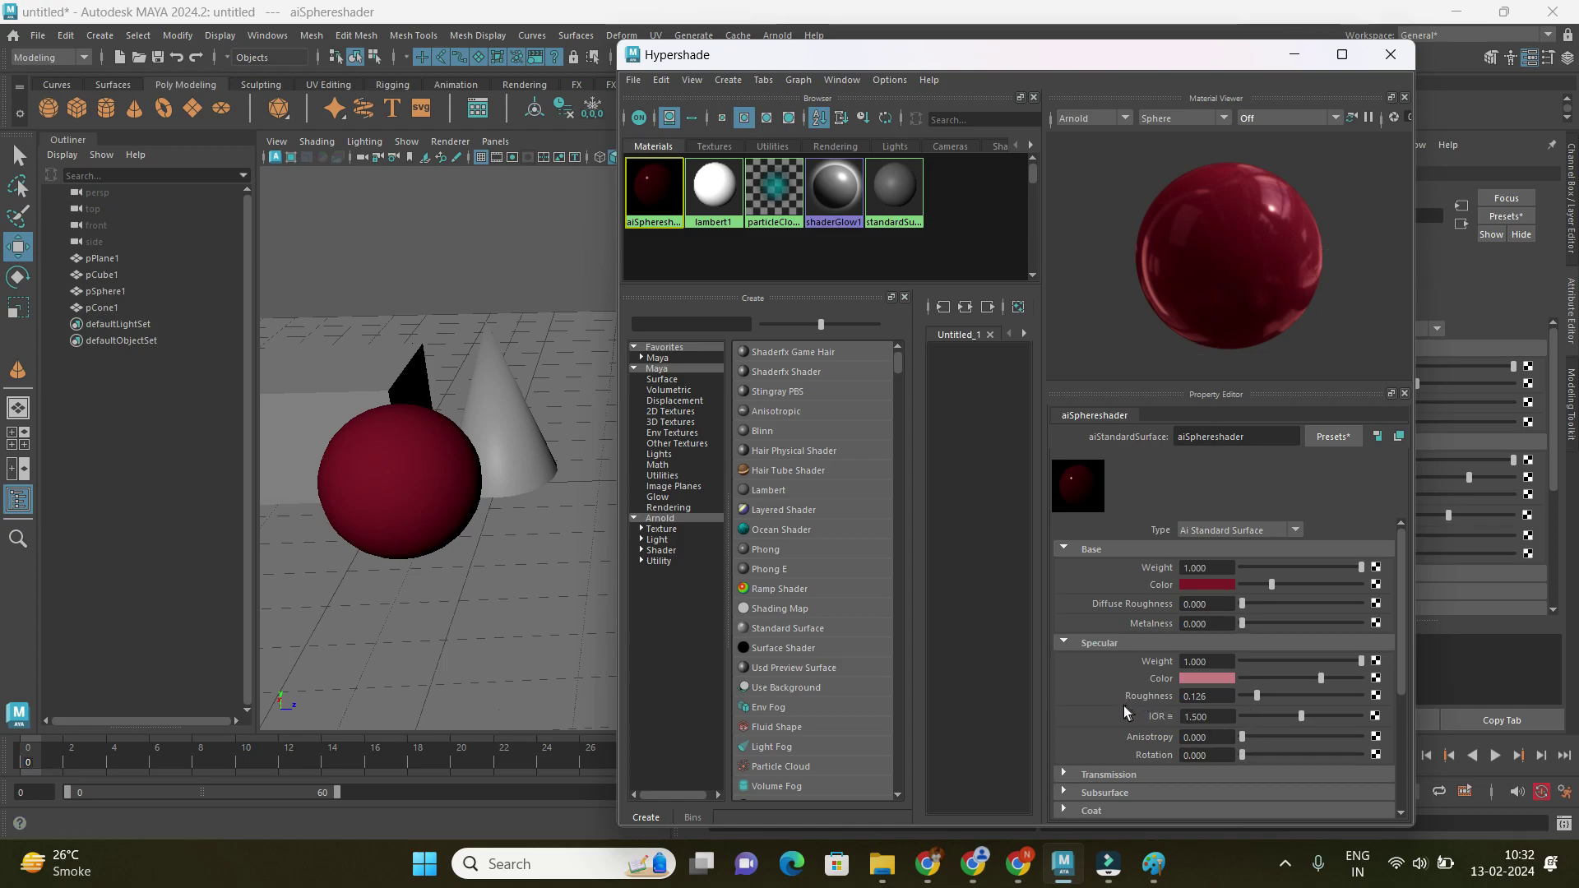
Set the sphere shader's specular Anisotropy to 1 and test a higher Rotation before returning it to 0.
scroll(1120, 704, "down", 1)
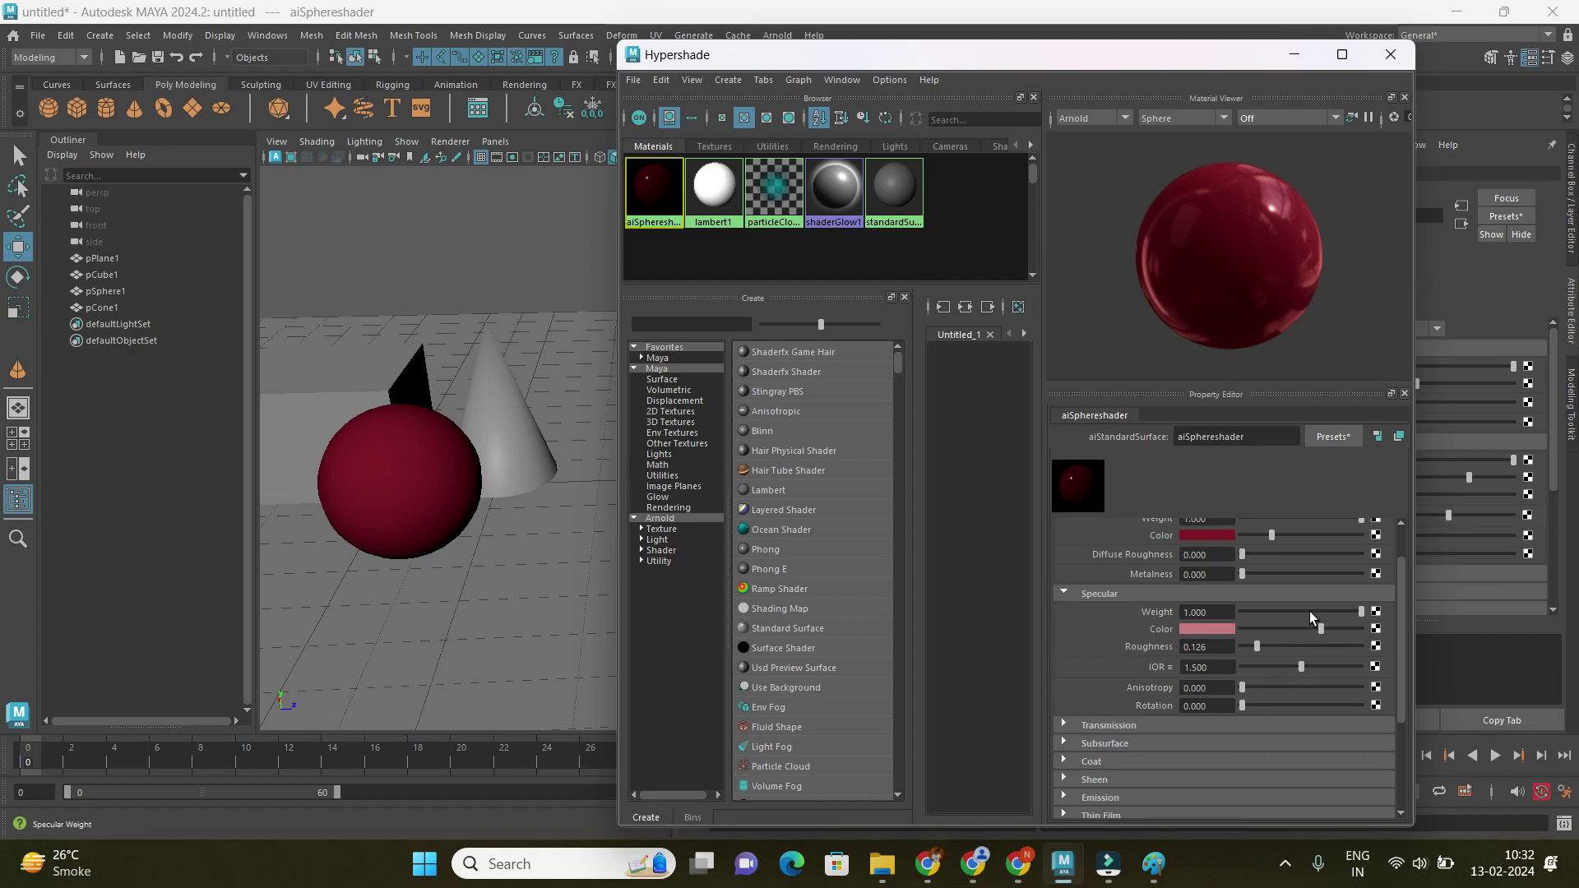
left_click_drag(1243, 688, 1391, 688)
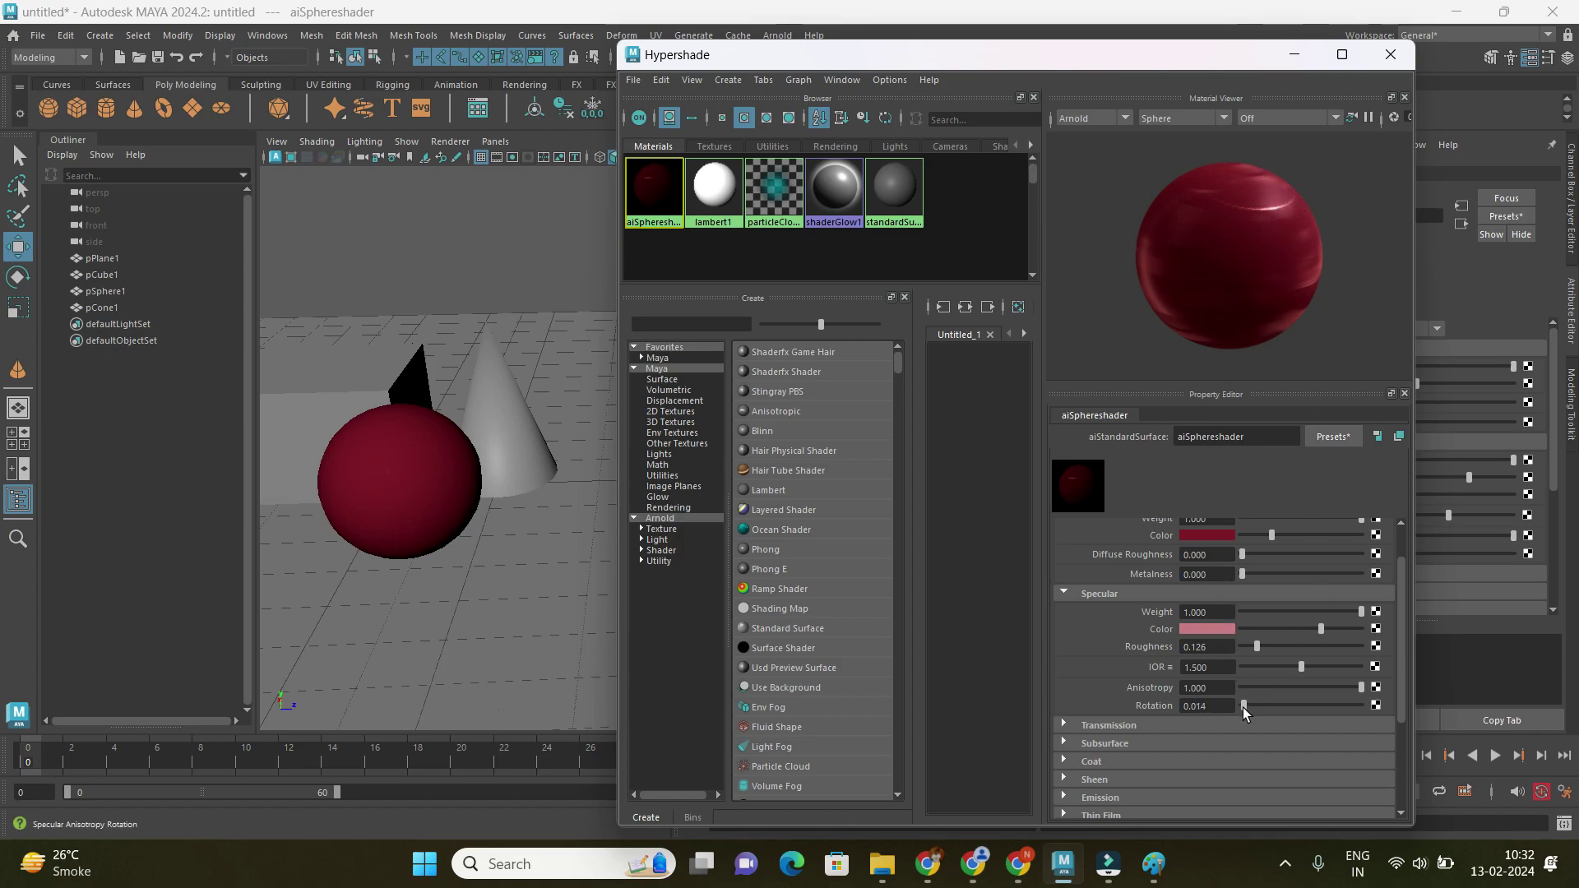
left_click_drag(1243, 706, 1305, 706)
left_click_drag(1305, 707, 1216, 708)
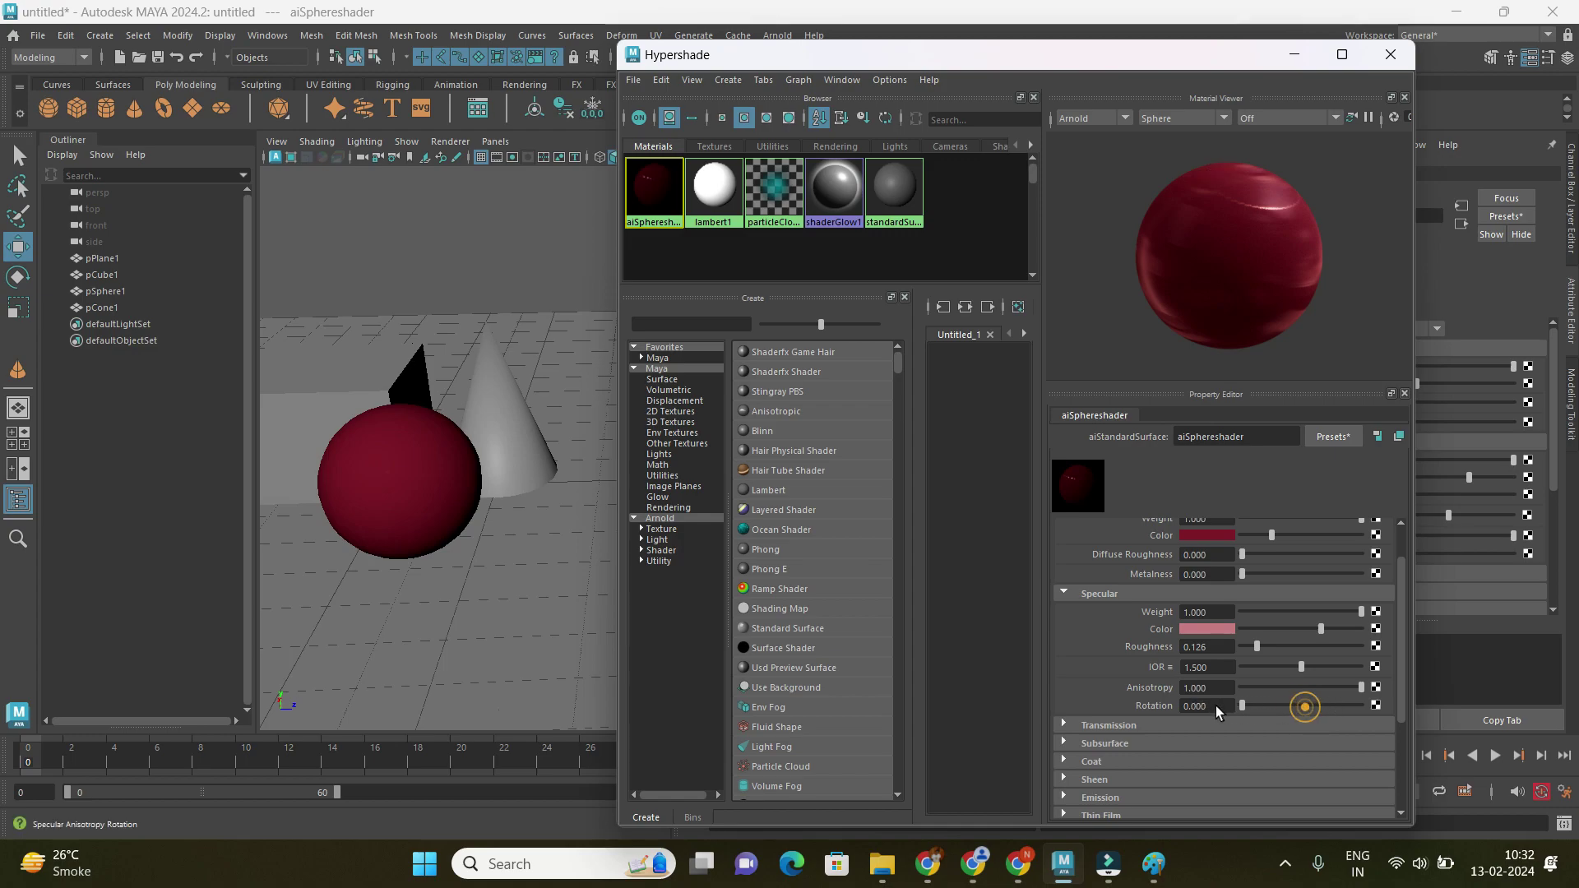
Set the Transmission Weight to 1 and Depth to 44.755, testing a pinkish-grey transmission color before restoring full brightness.
left_click(1062, 724)
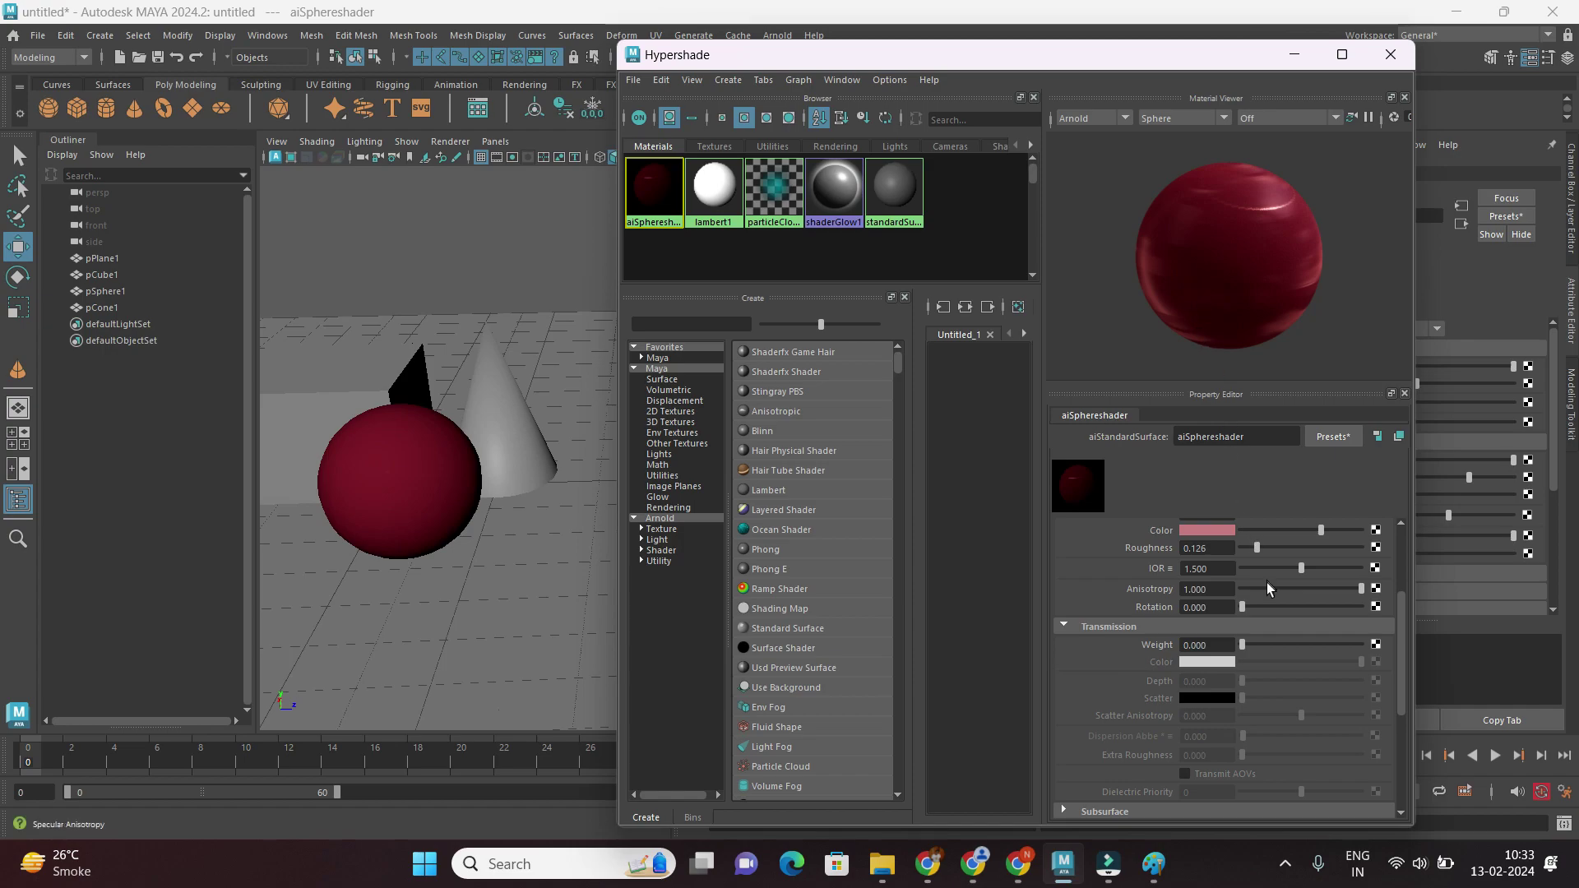
left_click_drag(1242, 645, 1364, 645)
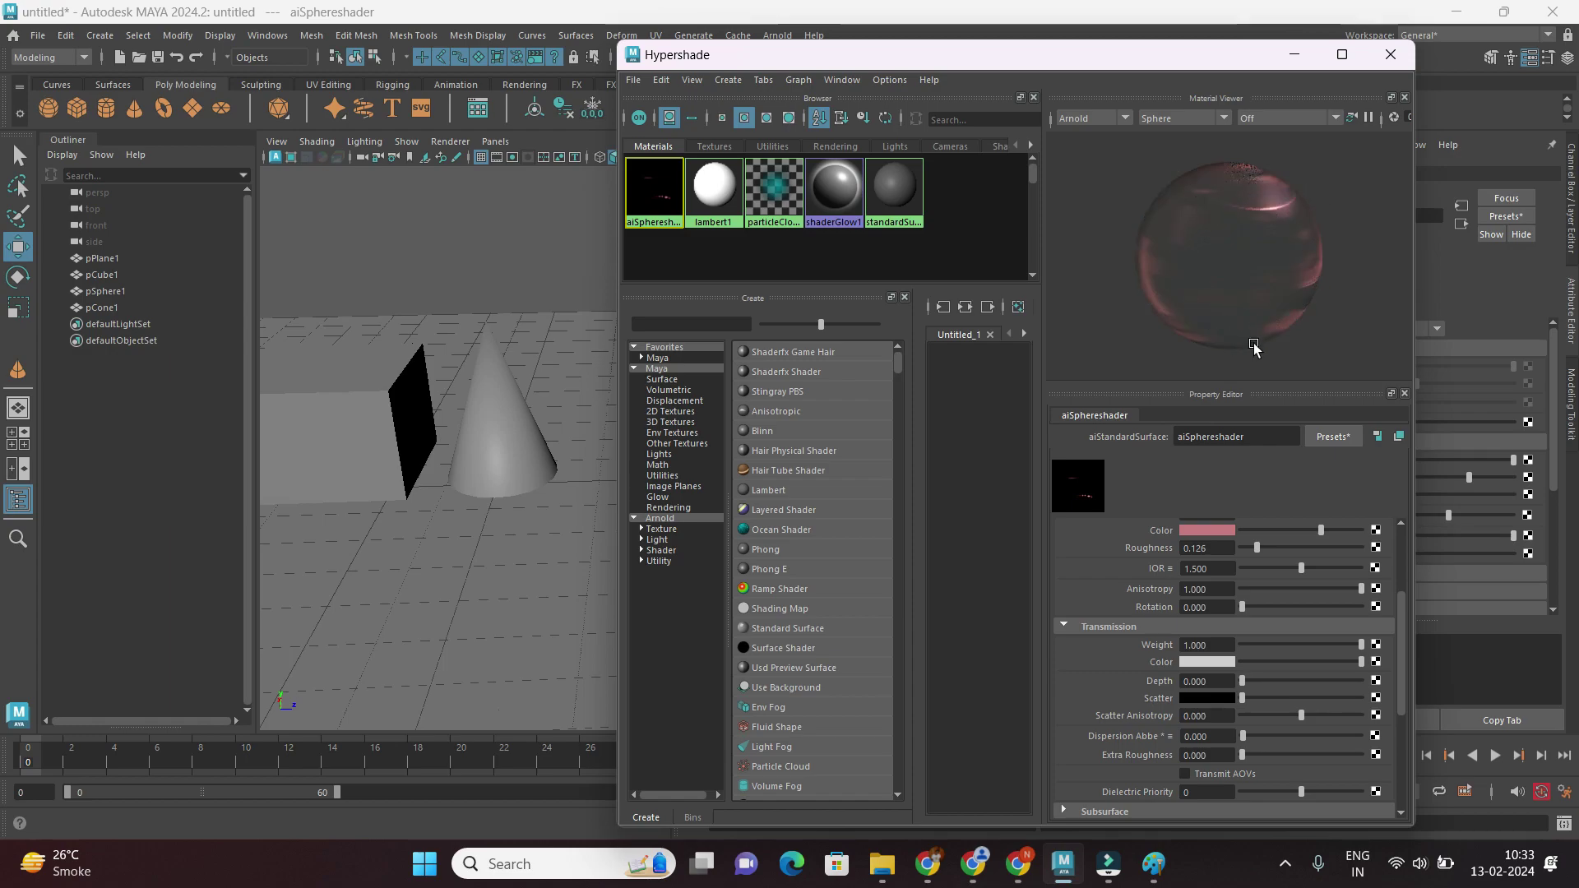
left_click(1226, 663)
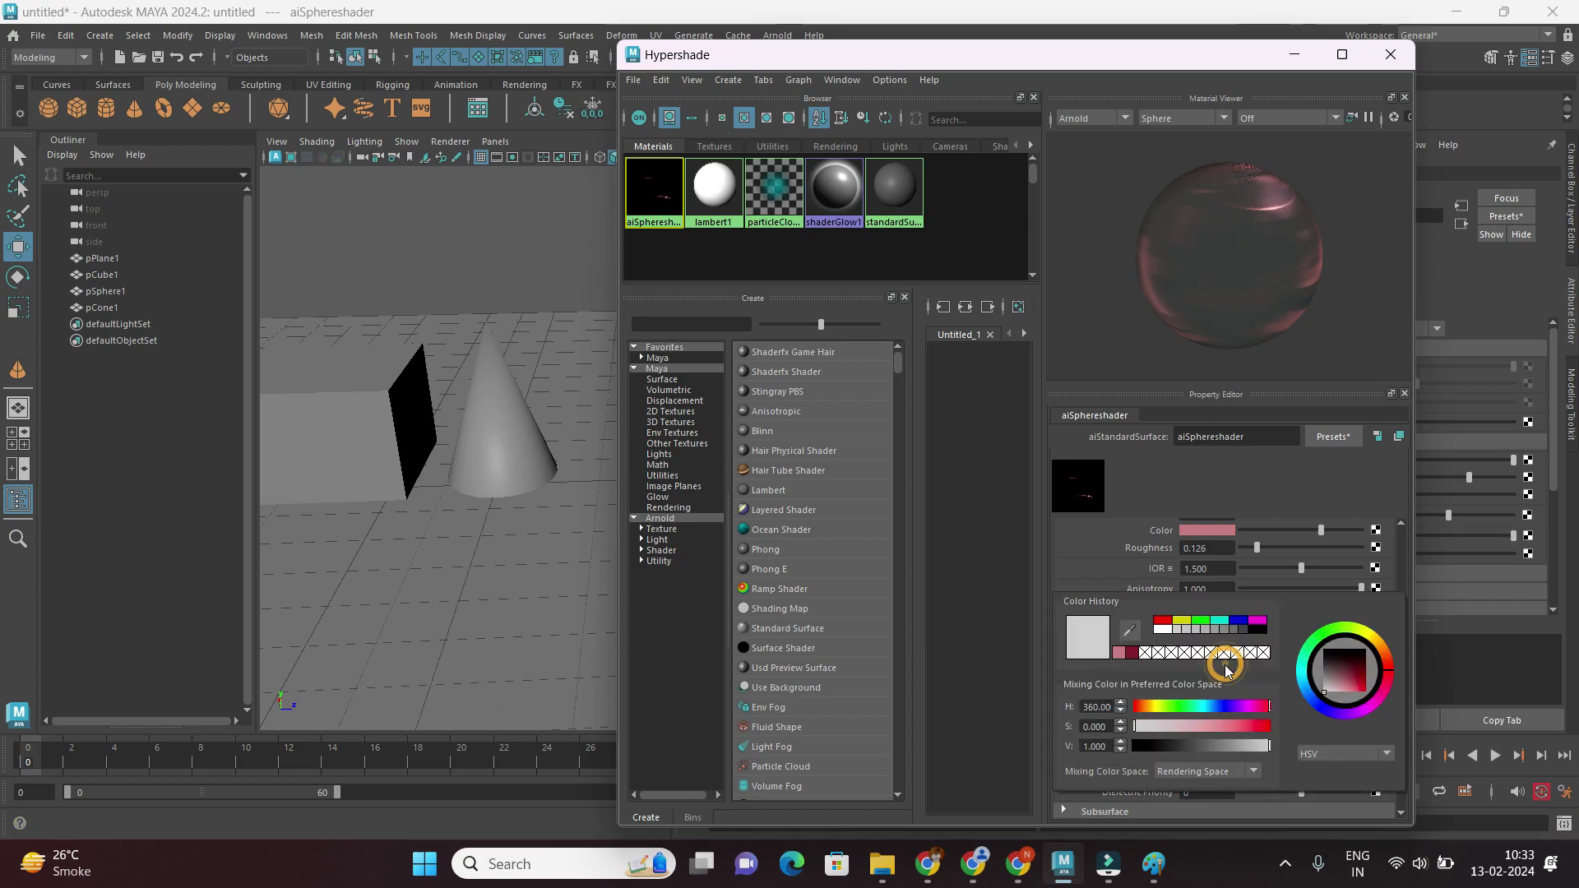
left_click(1327, 681)
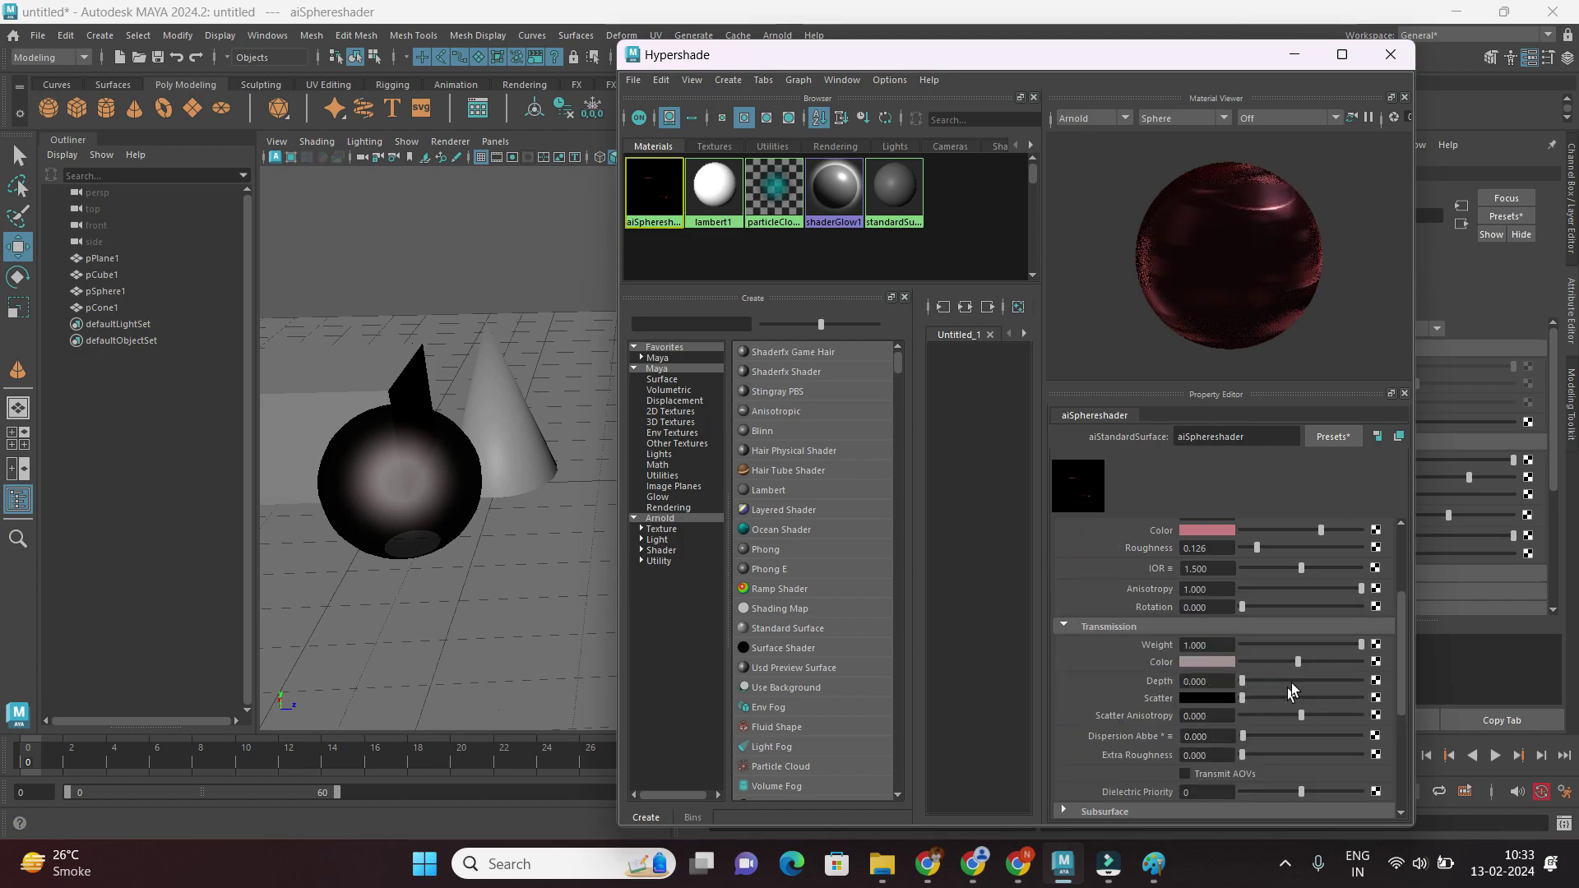
left_click_drag(1297, 661, 1380, 668)
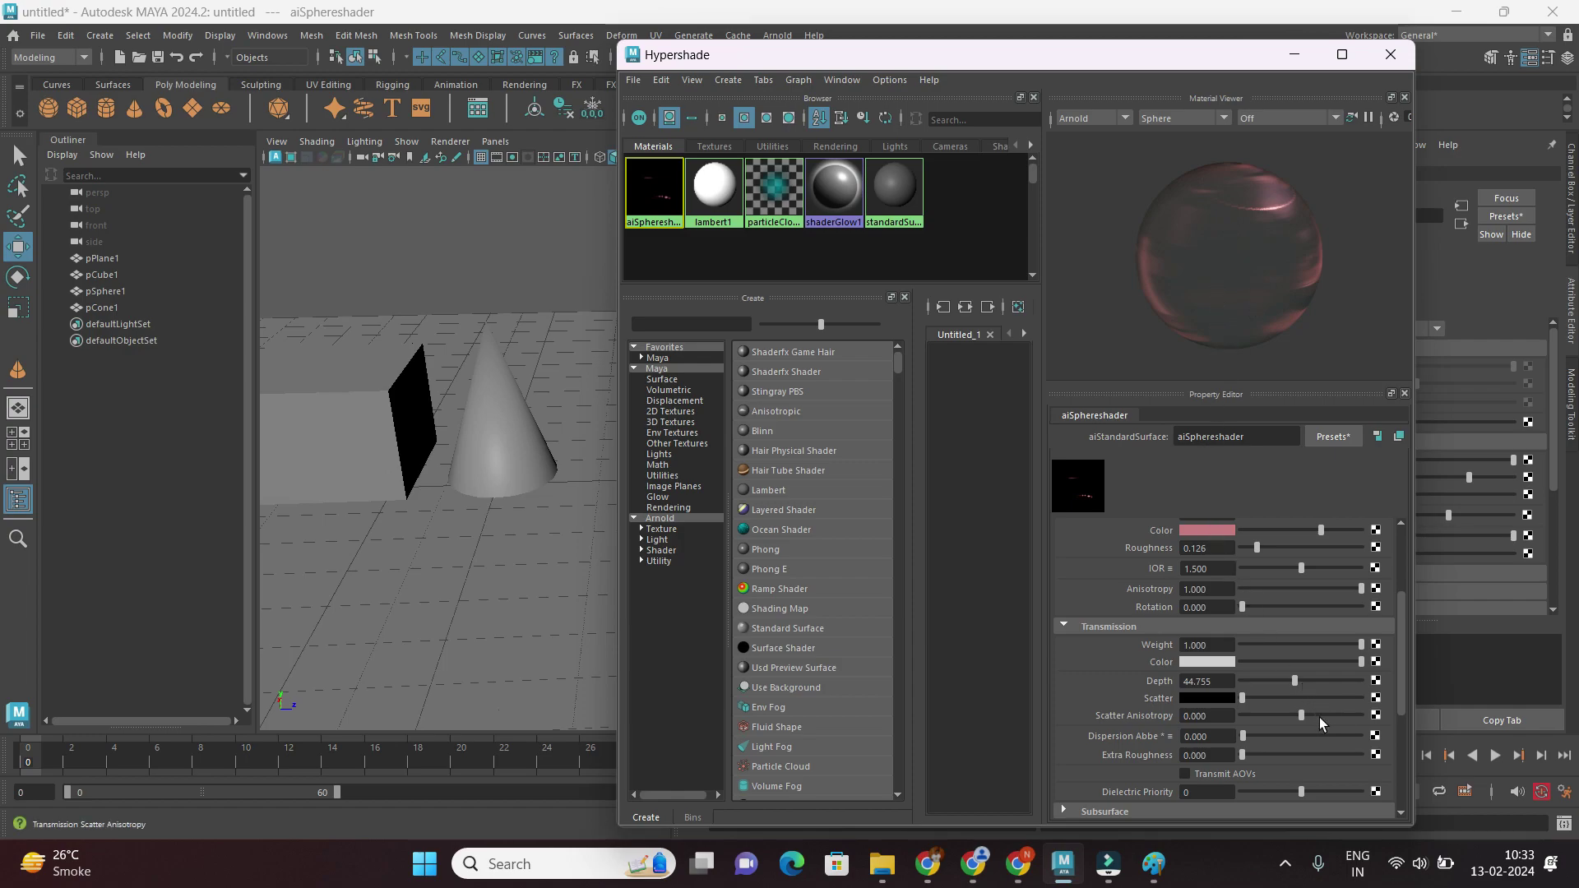
Expand the shader's Subsurface, Coat, Sheen and Emission sections to review their attributes.
scroll(1199, 707, "down", 2)
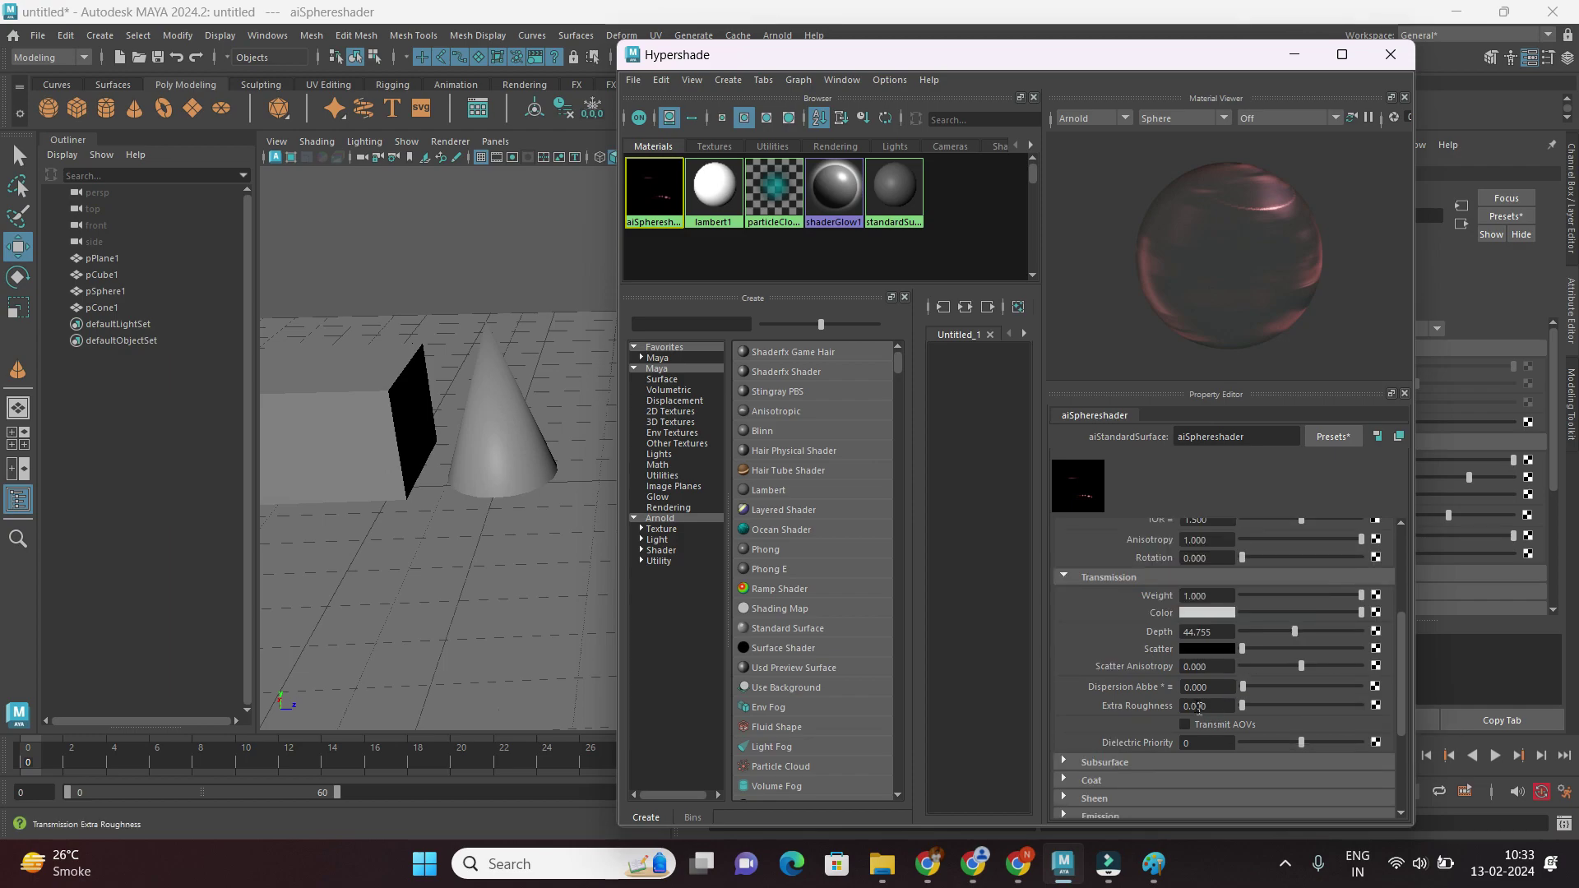
scroll(1162, 658, "down", 2)
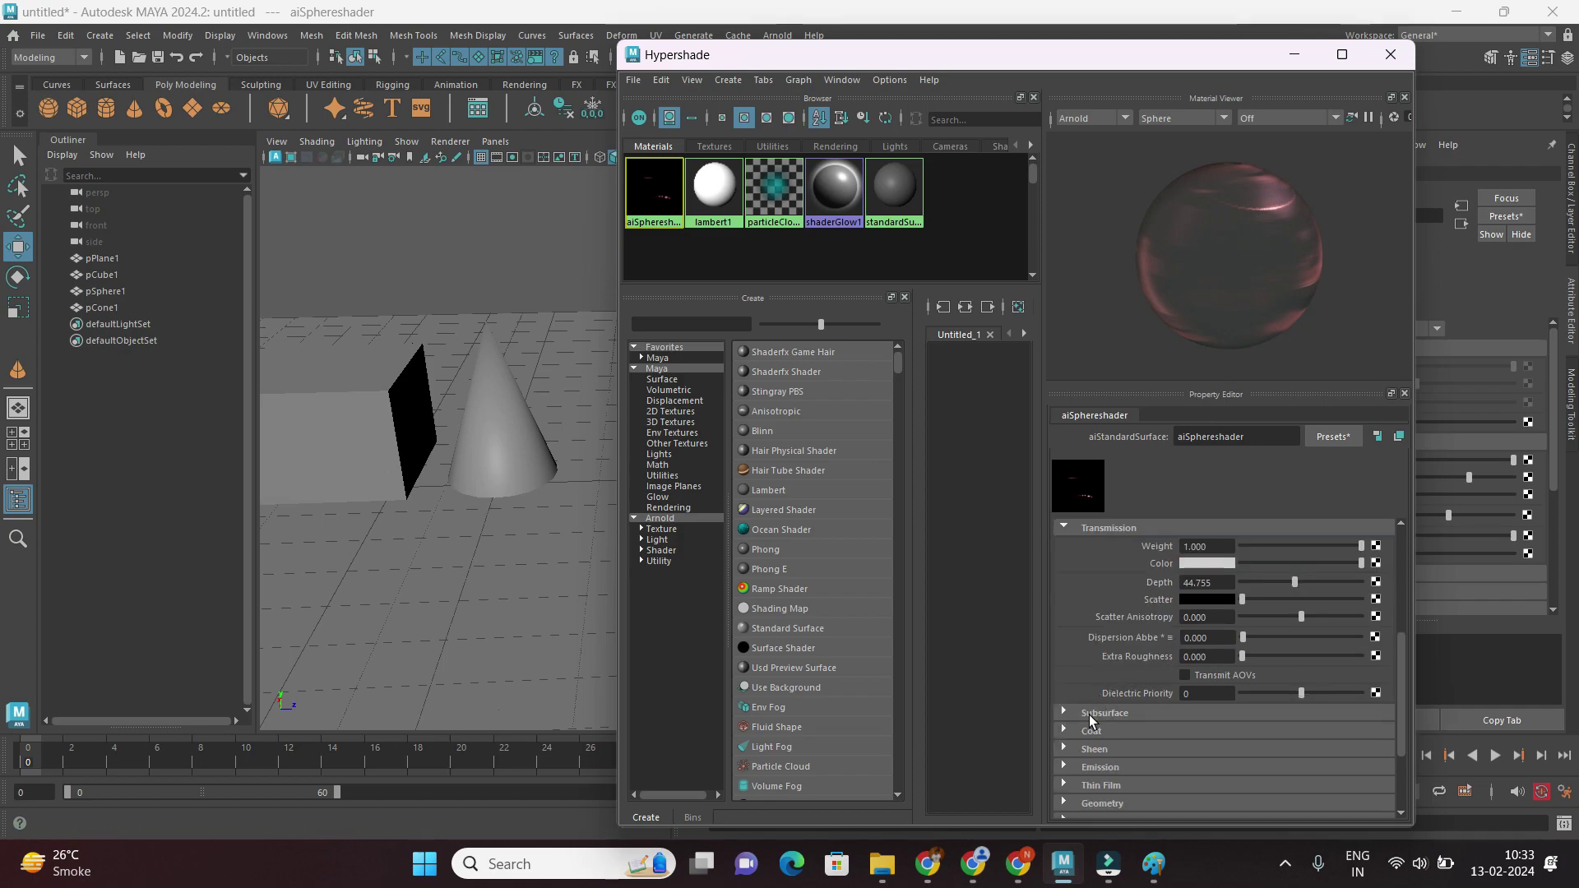
left_click(1090, 714)
scroll(1101, 736, "down", 4)
left_click(1108, 740)
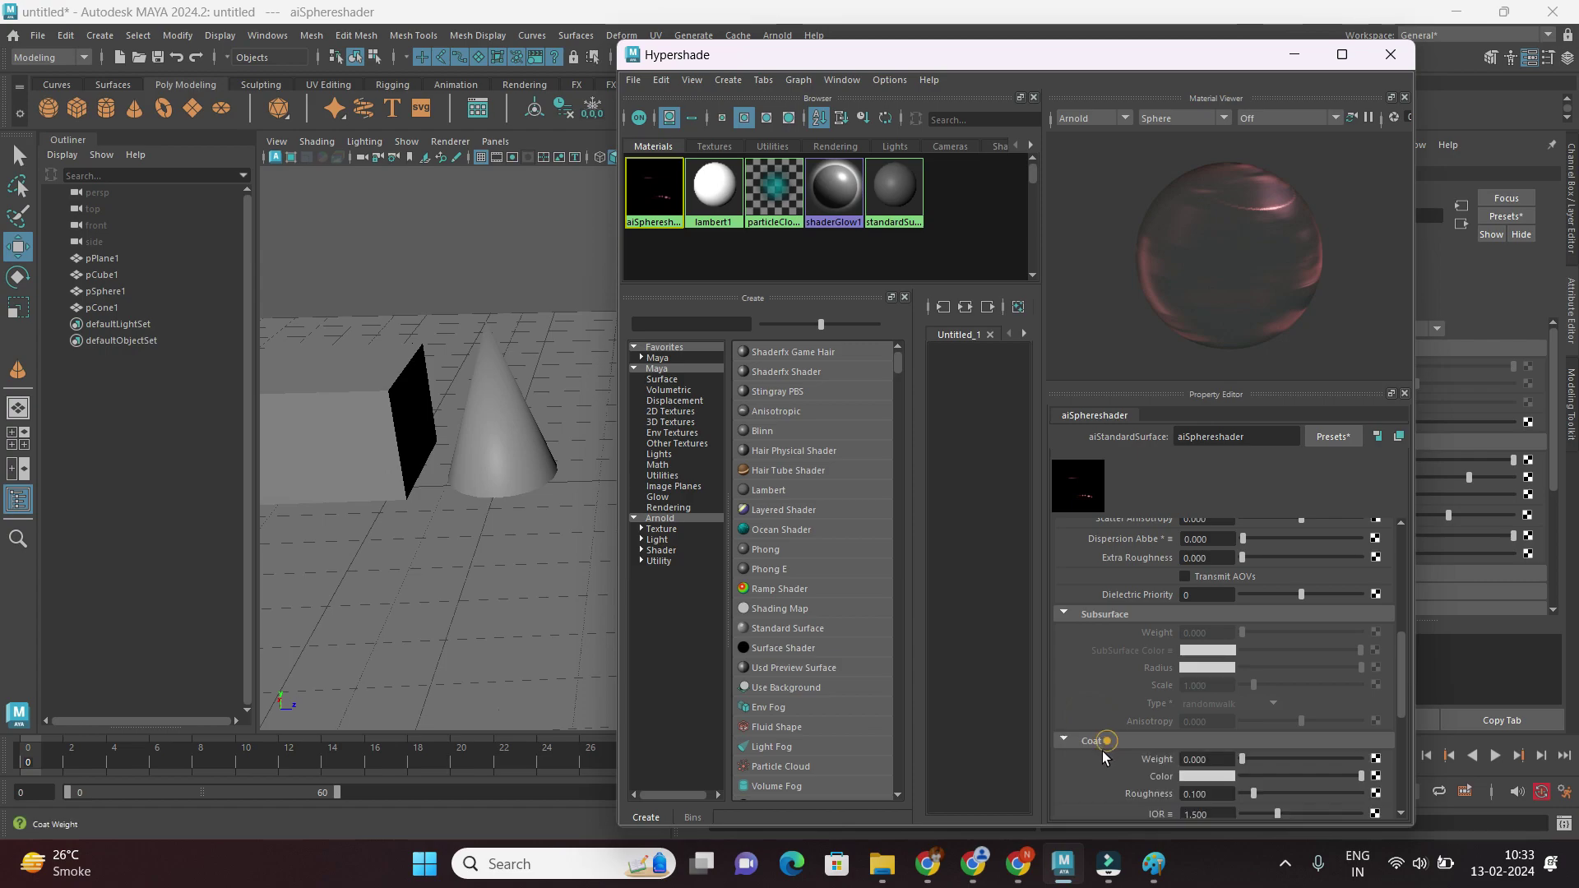
scroll(1127, 754, "down", 6)
left_click(1108, 780)
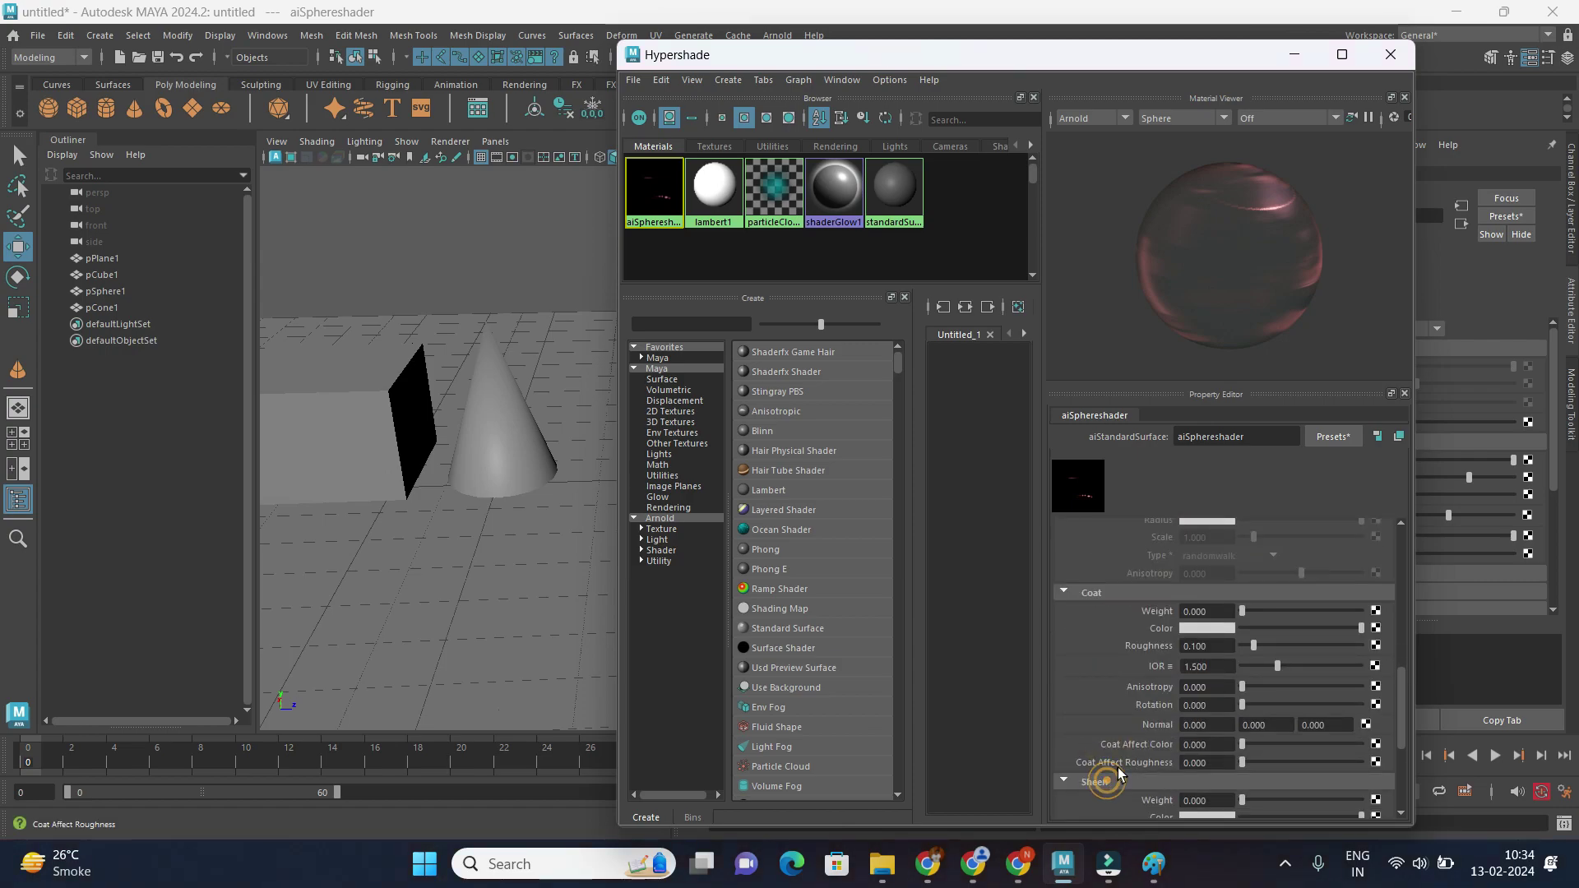
scroll(1110, 749, "down", 6)
left_click(1107, 708)
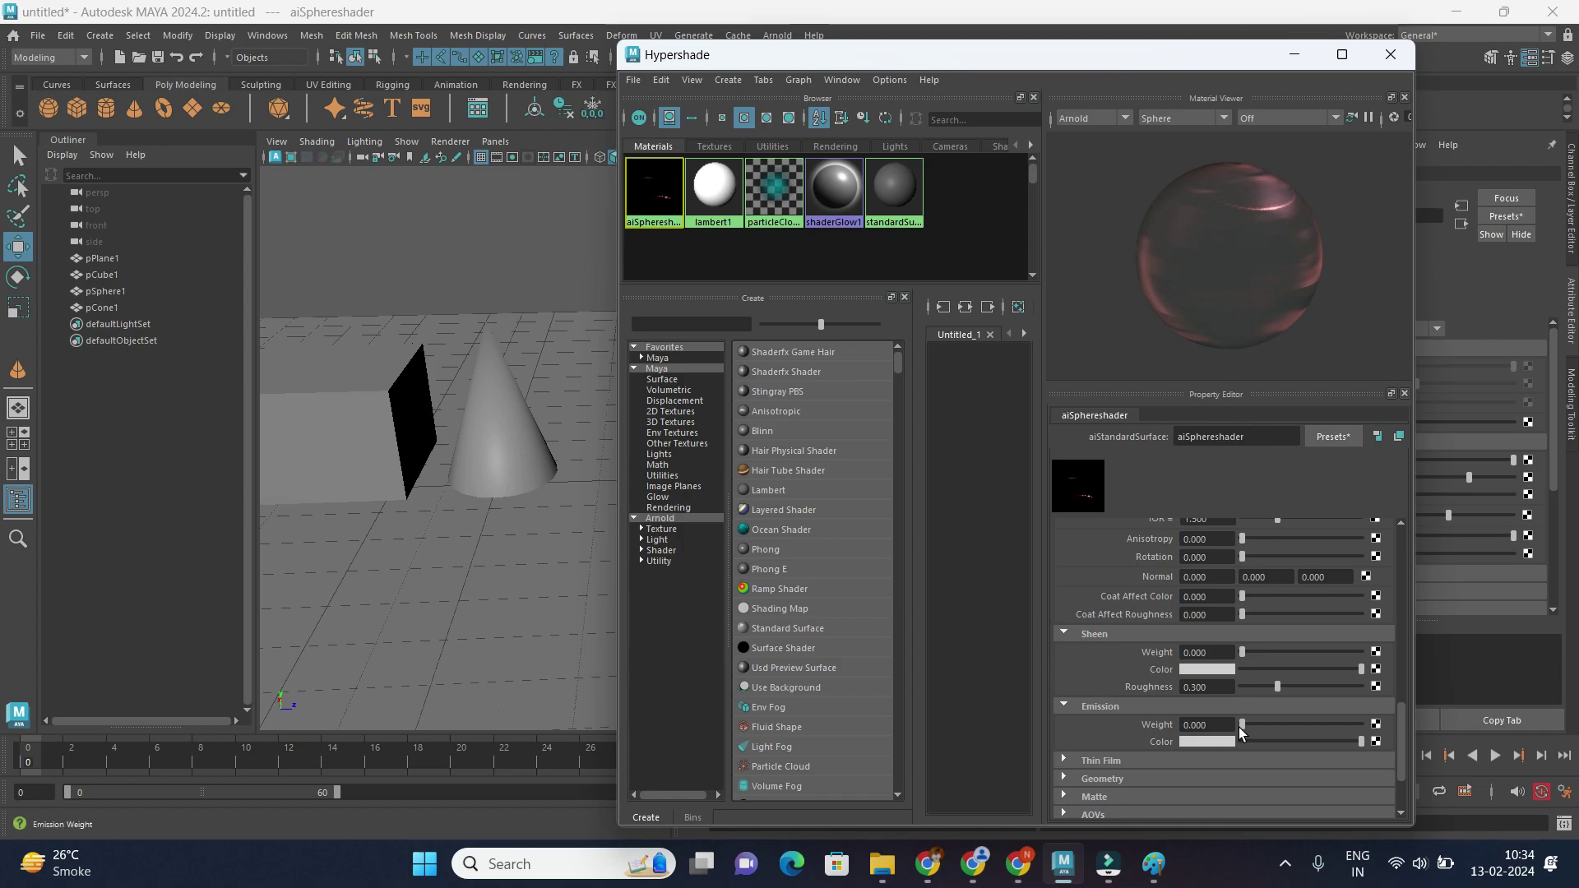
Compare the Emission Weight at 0 and 1 in the preview, leaving it at 1.
left_click_drag(1239, 727, 1372, 730)
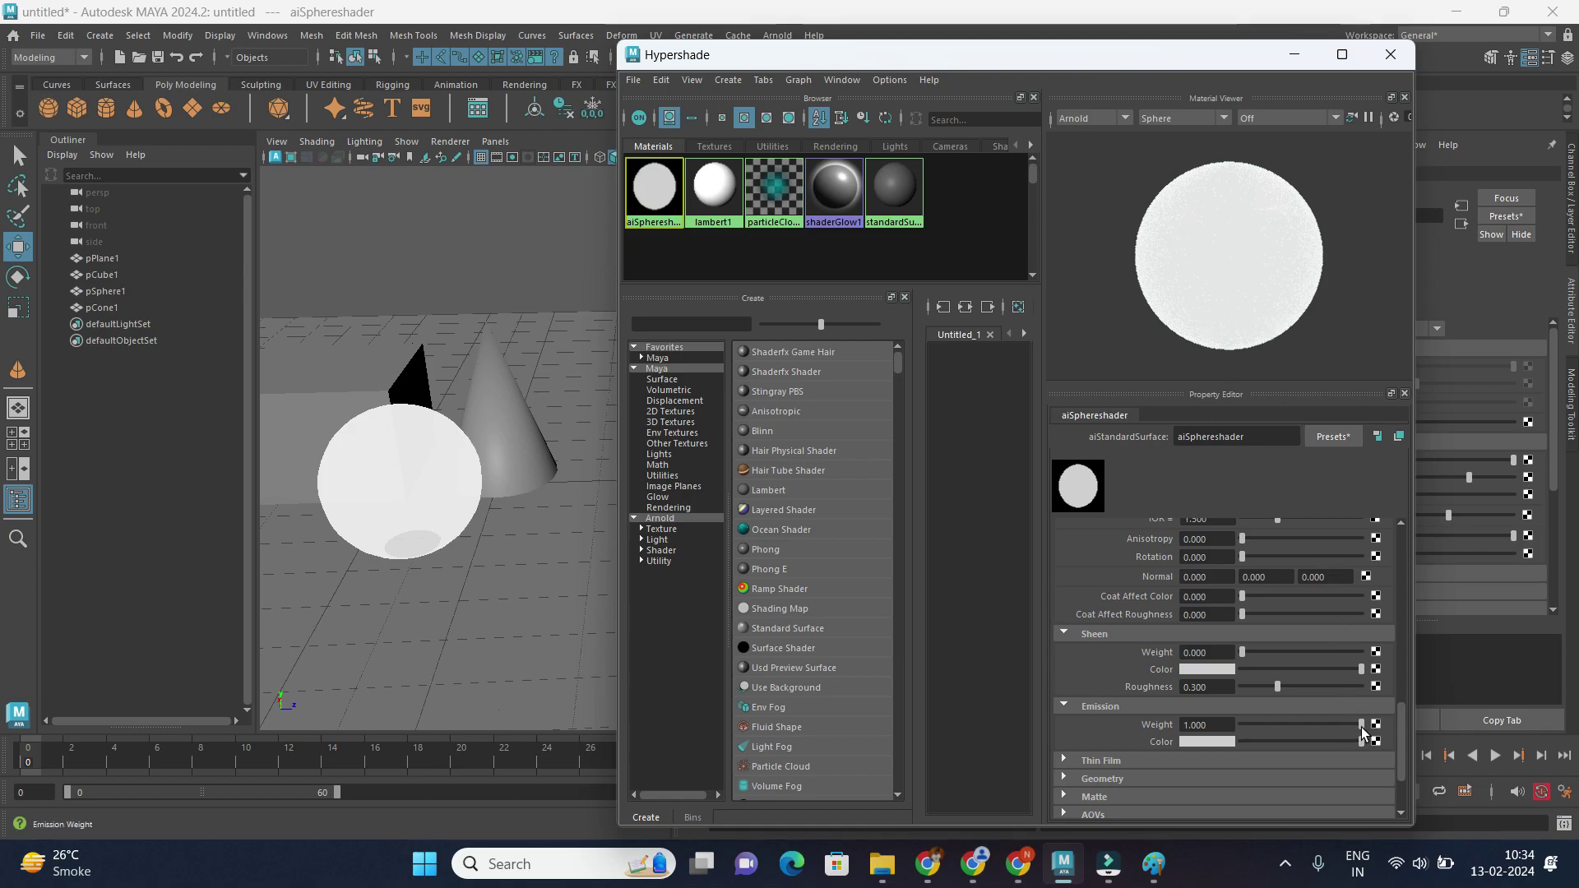
left_click_drag(1362, 727, 1201, 730)
left_click_drag(1243, 725, 1375, 730)
Change the emission color to yellow and reduce the Emission Weight to 0.
left_click(1205, 744)
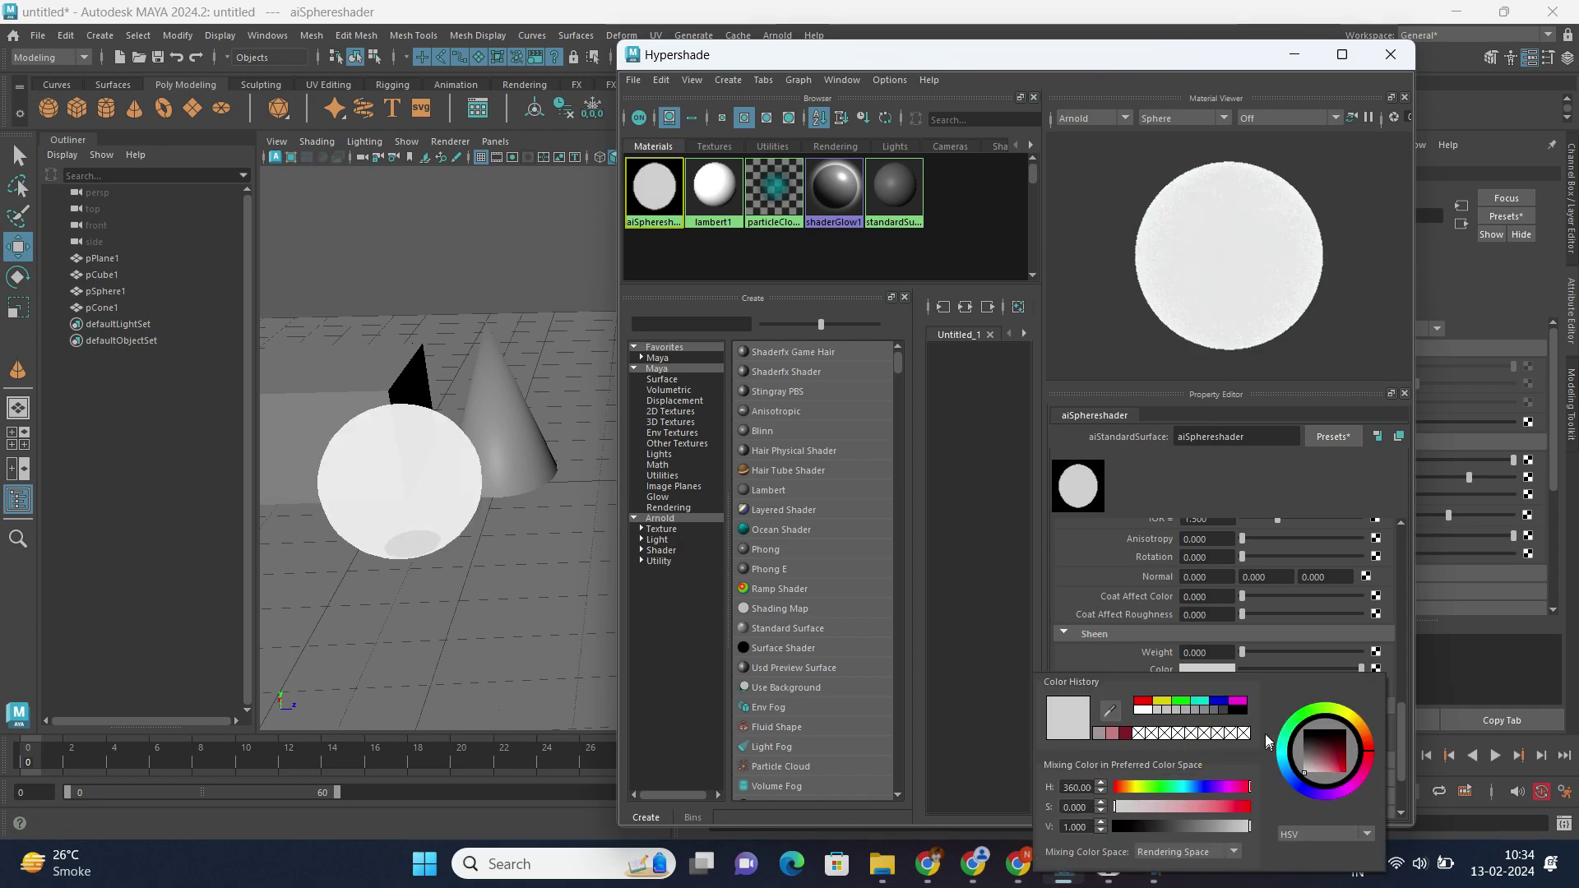
left_click(1164, 702)
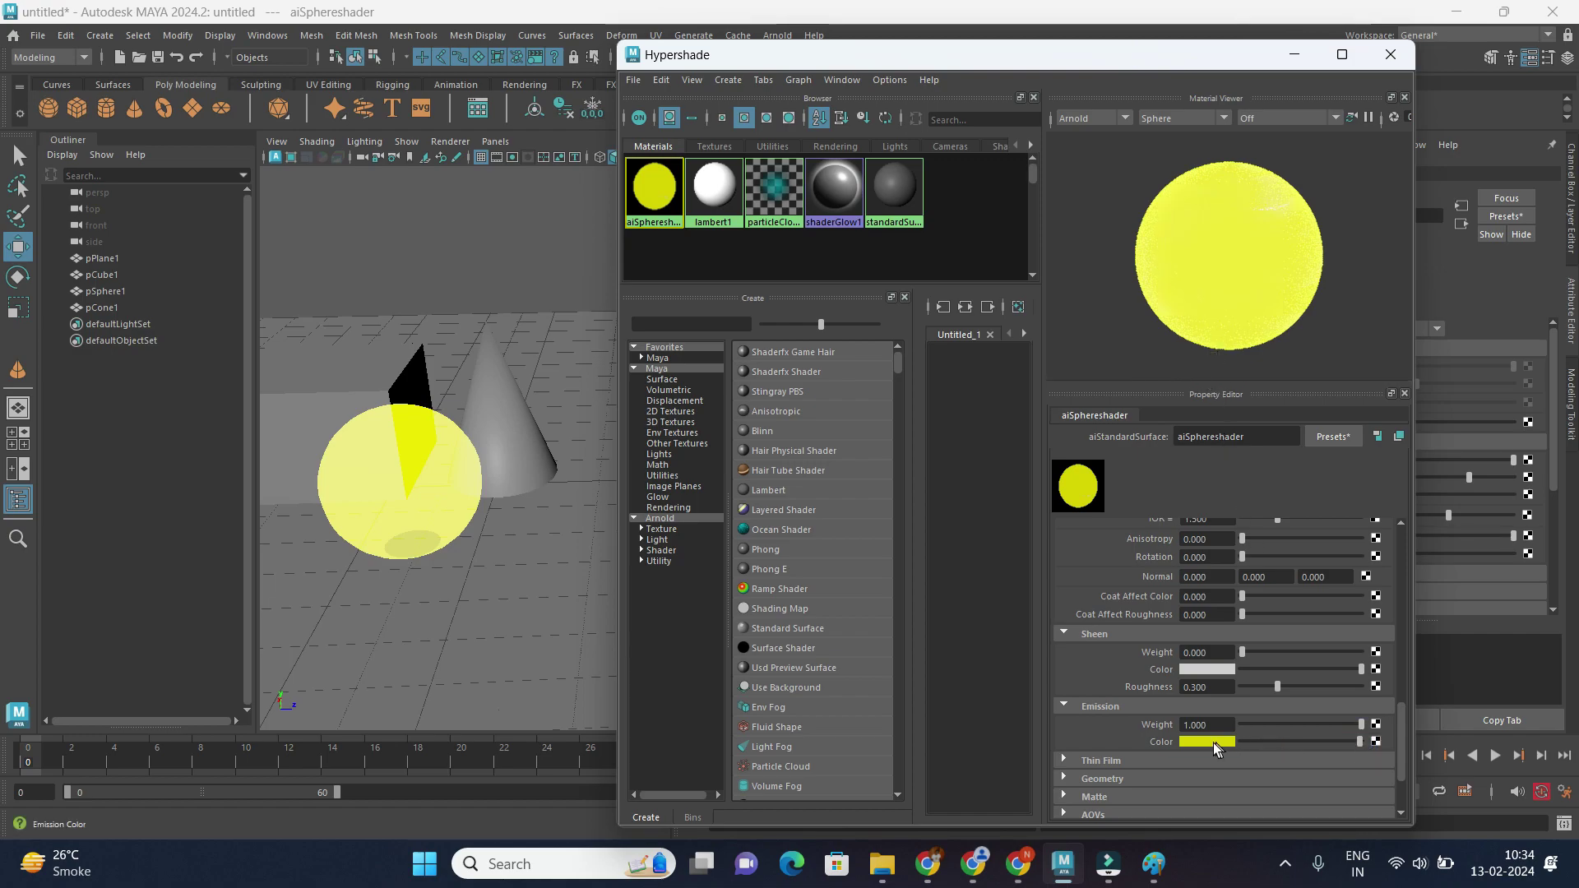
left_click_drag(1361, 725, 1244, 725)
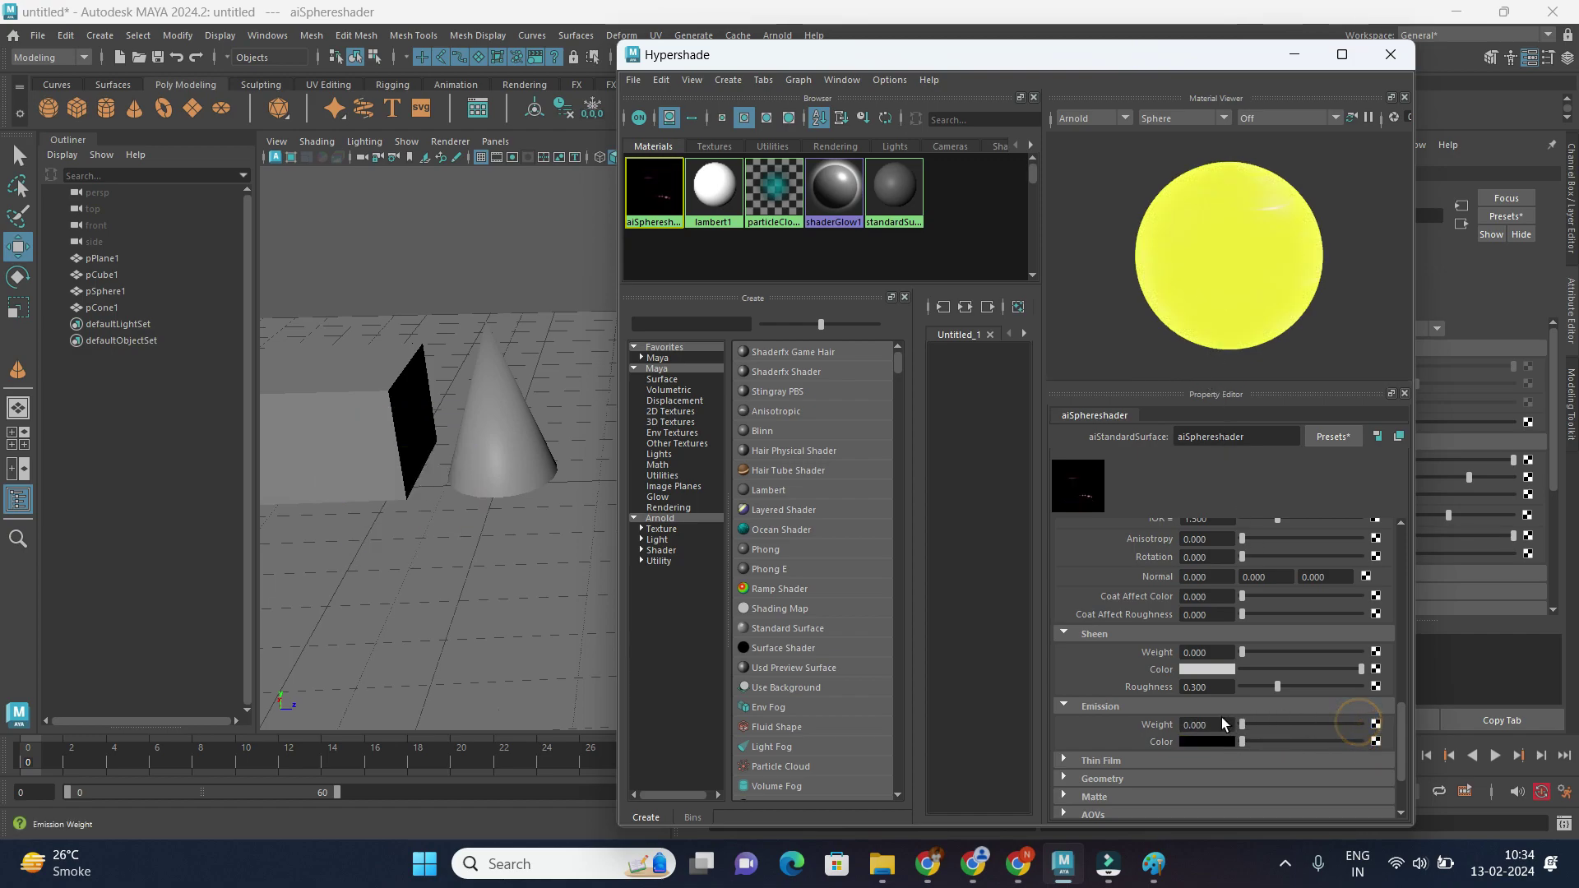
Replace the sphere shader's settings with the Chrome preset.
scroll(1120, 649, "up", 3)
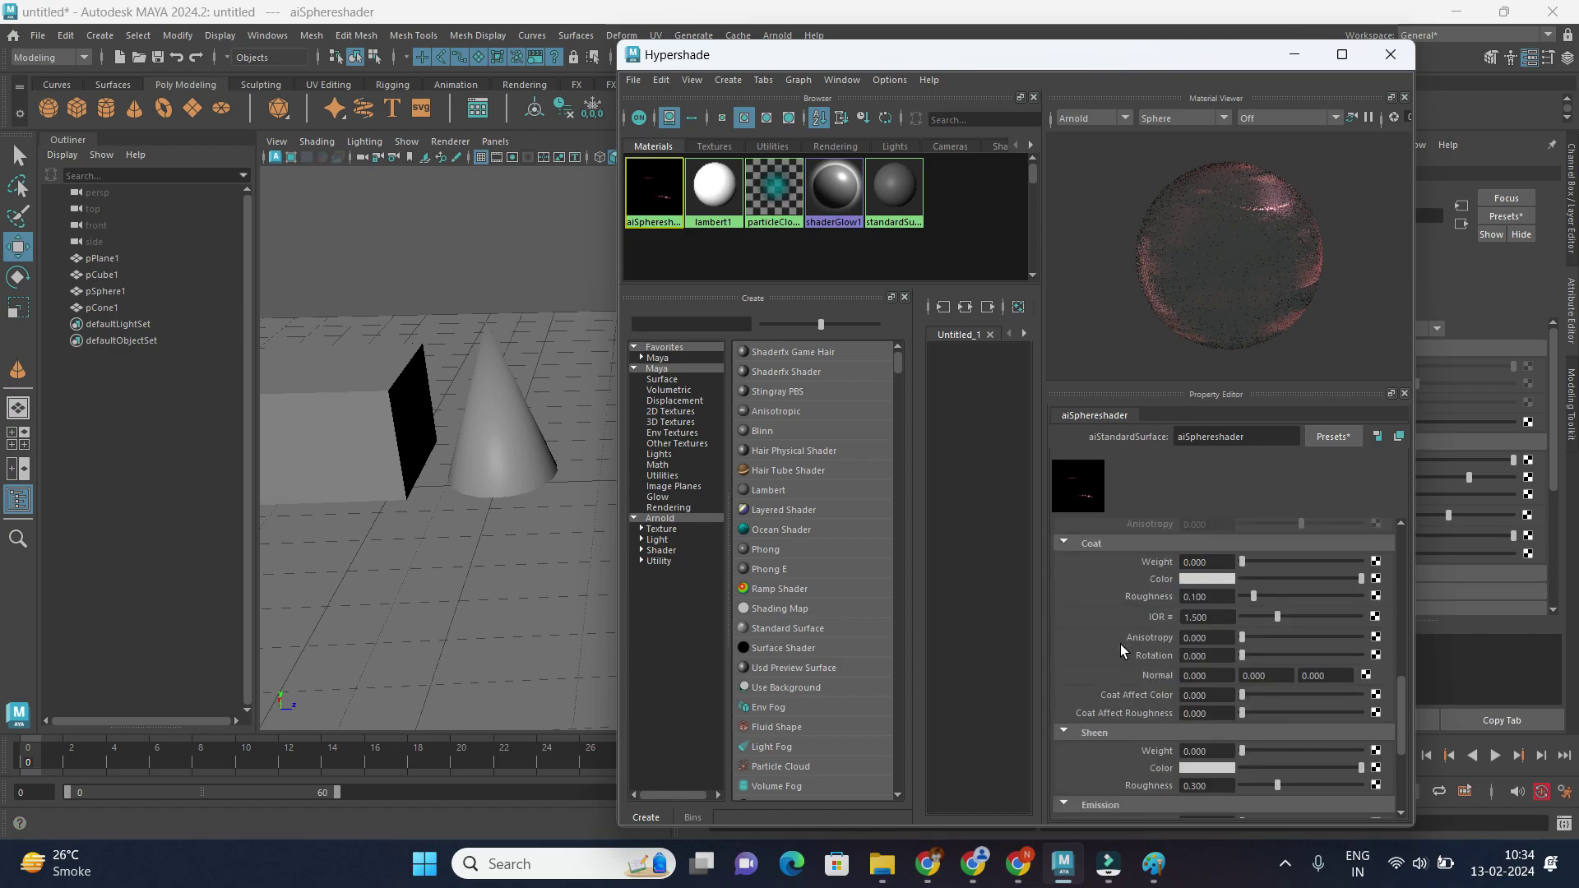
scroll(1121, 648, "up", 1)
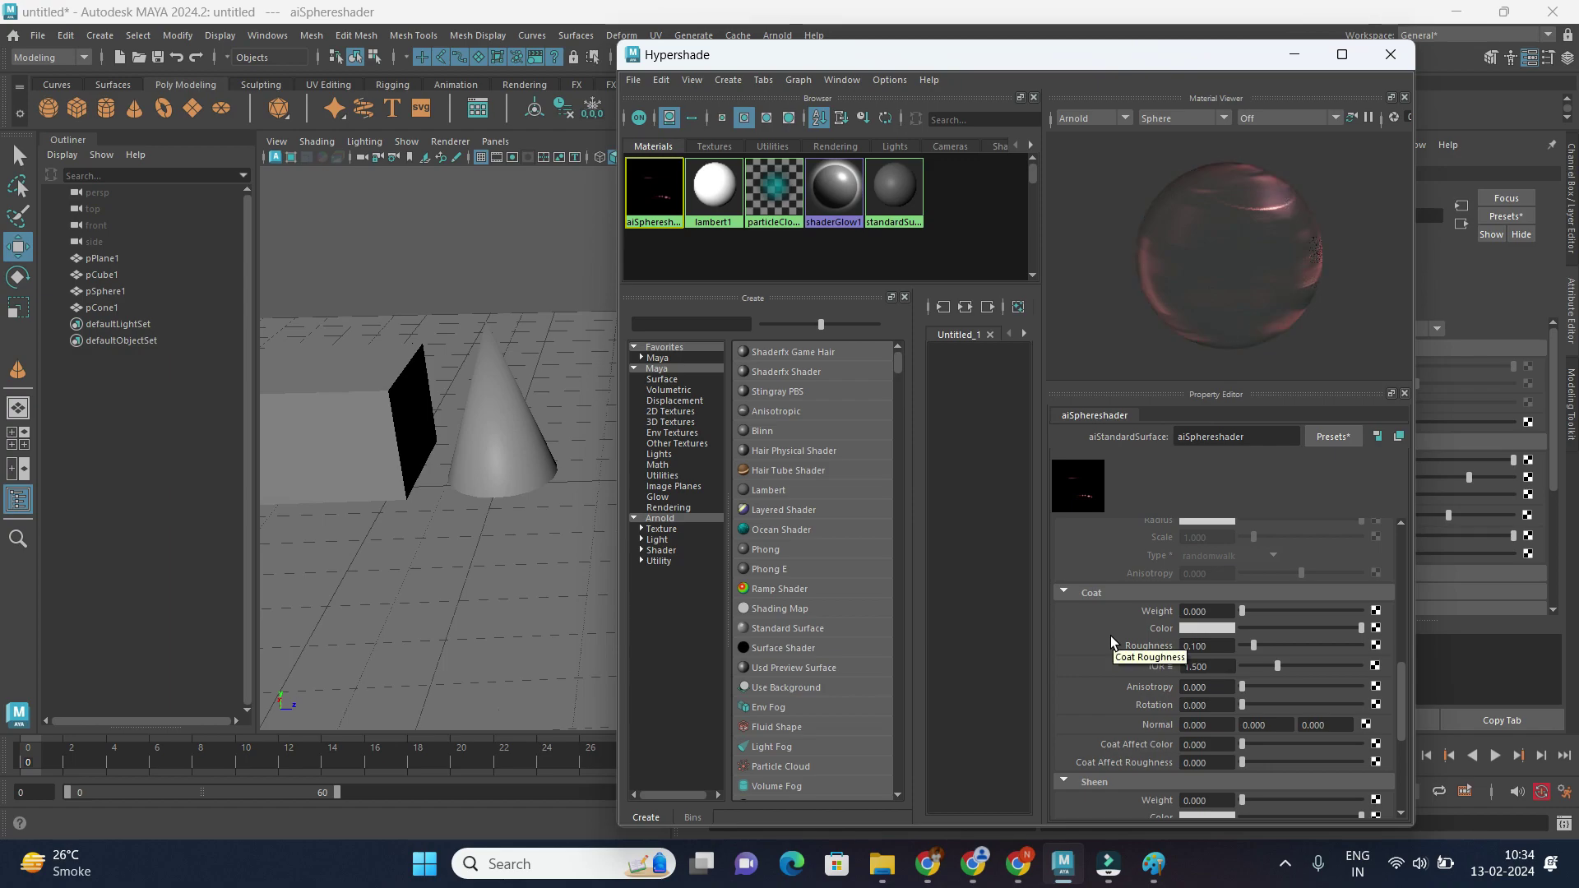
scroll(1111, 637, "up", 8)
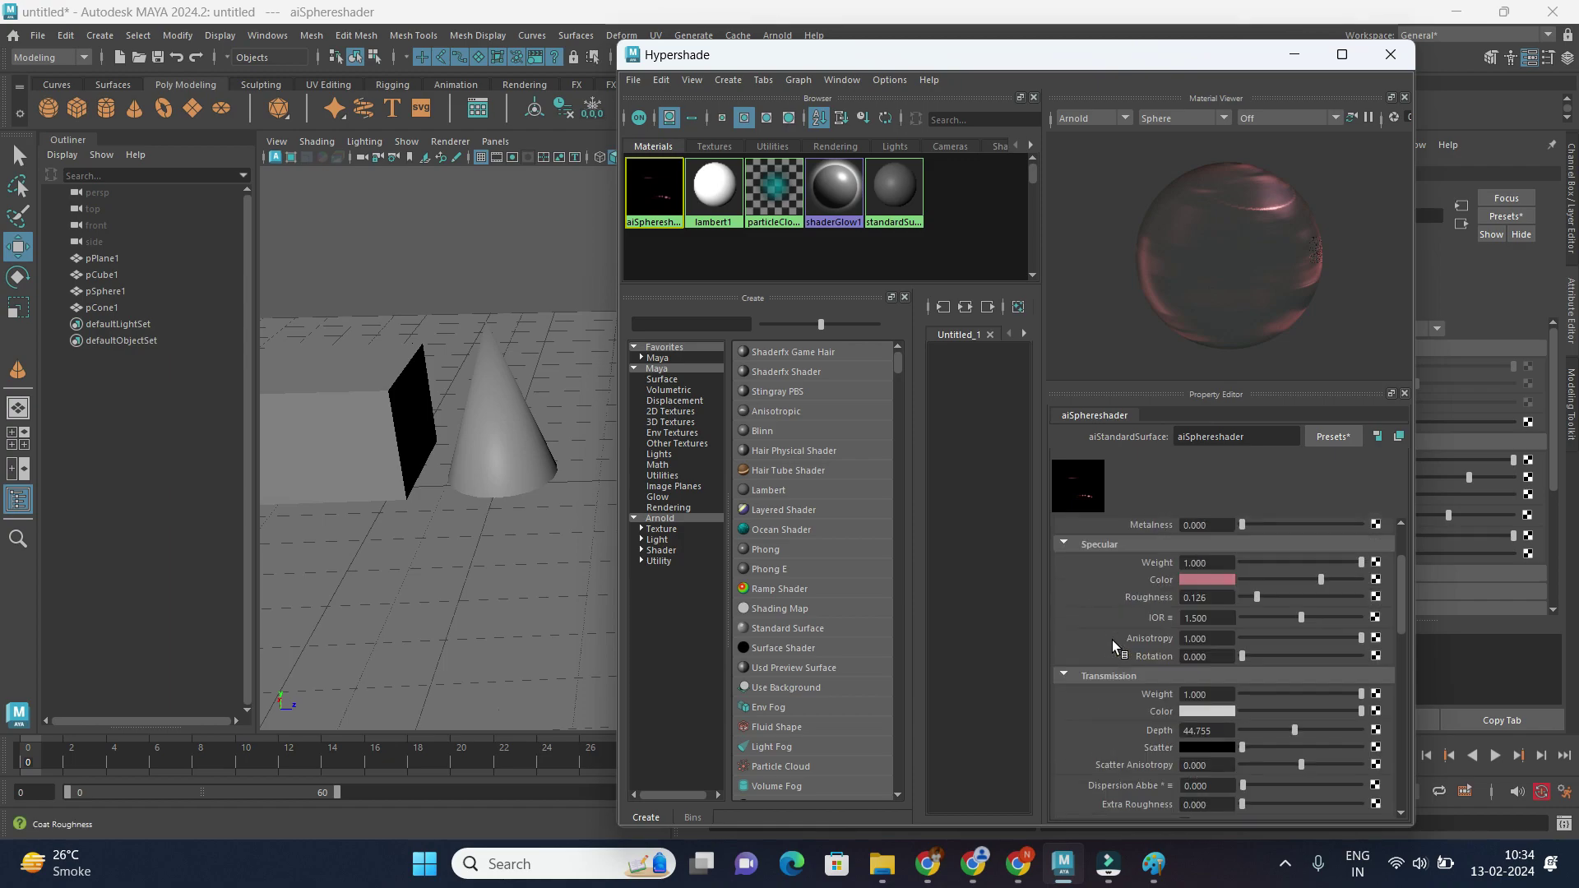
scroll(1109, 639, "up", 2)
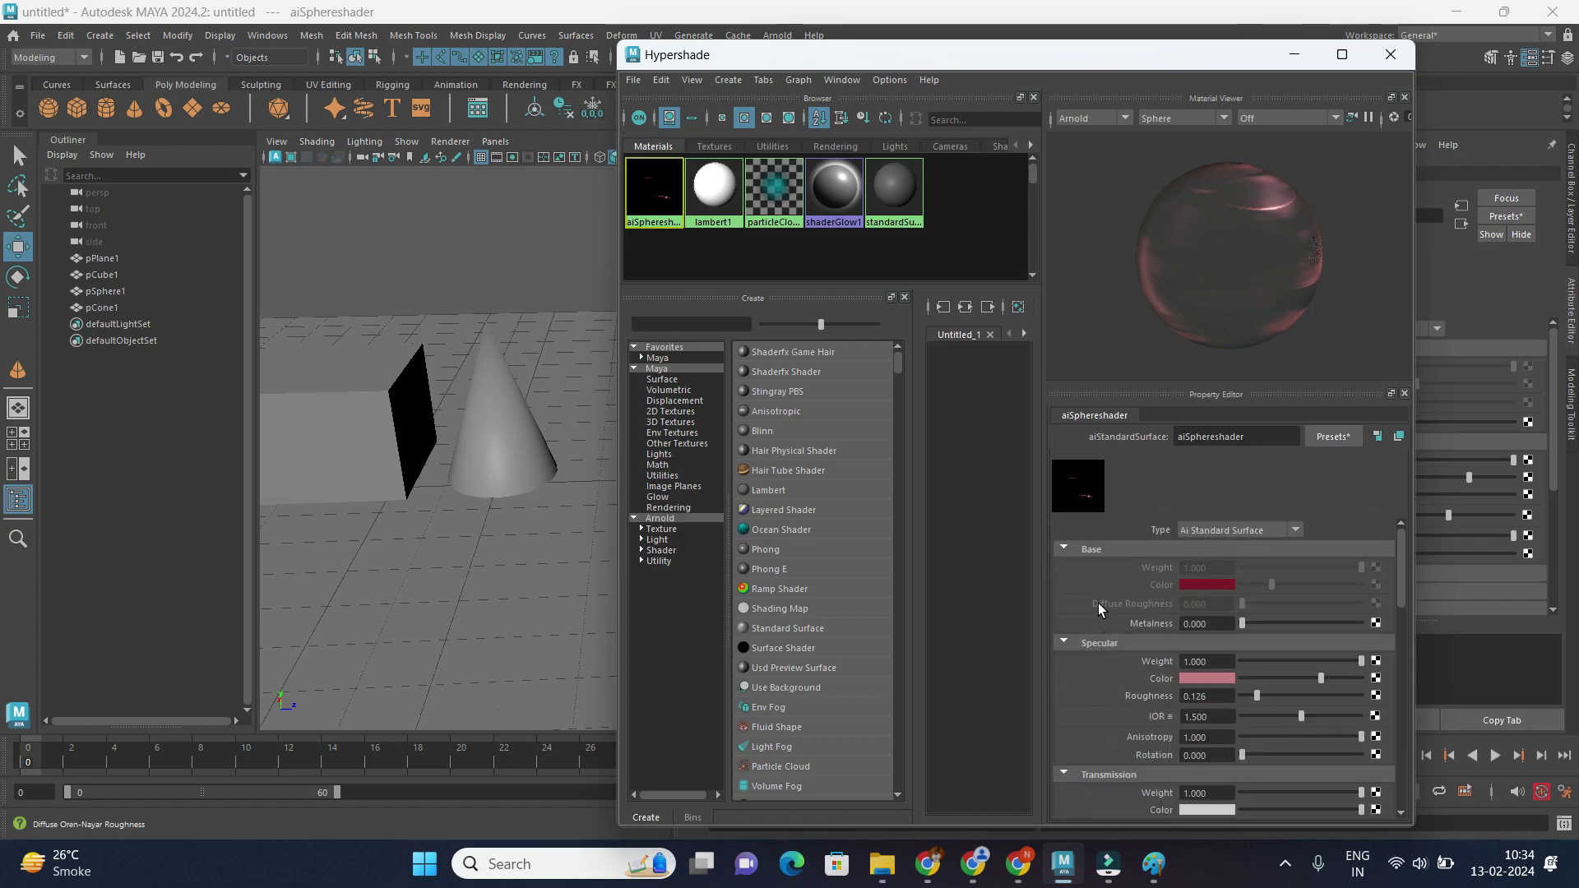
left_click(1335, 438)
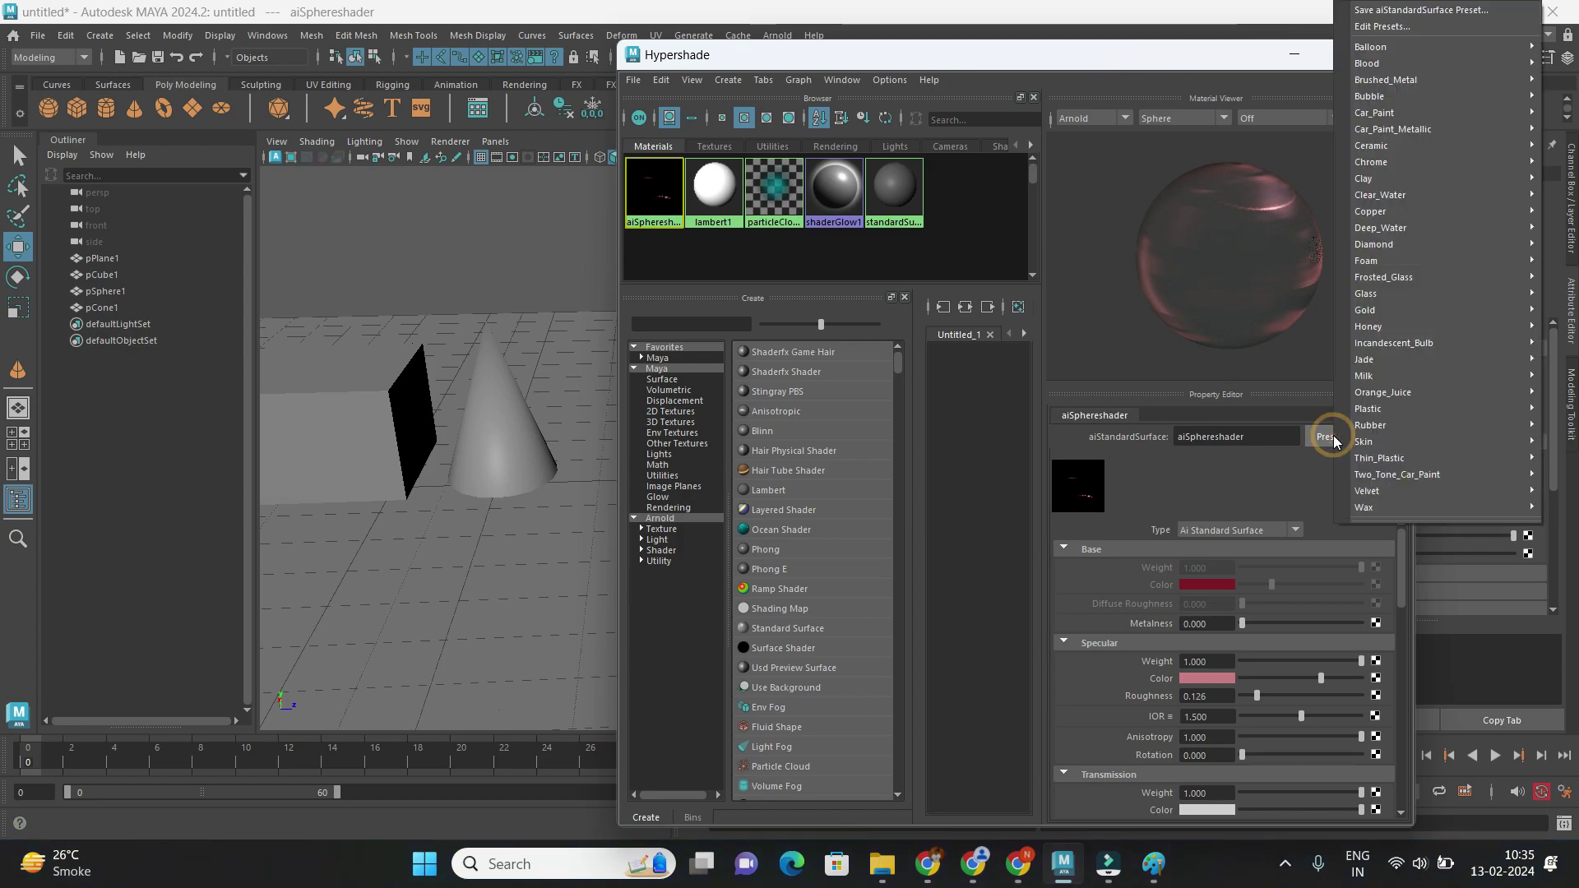
mouse_move(1342, 409)
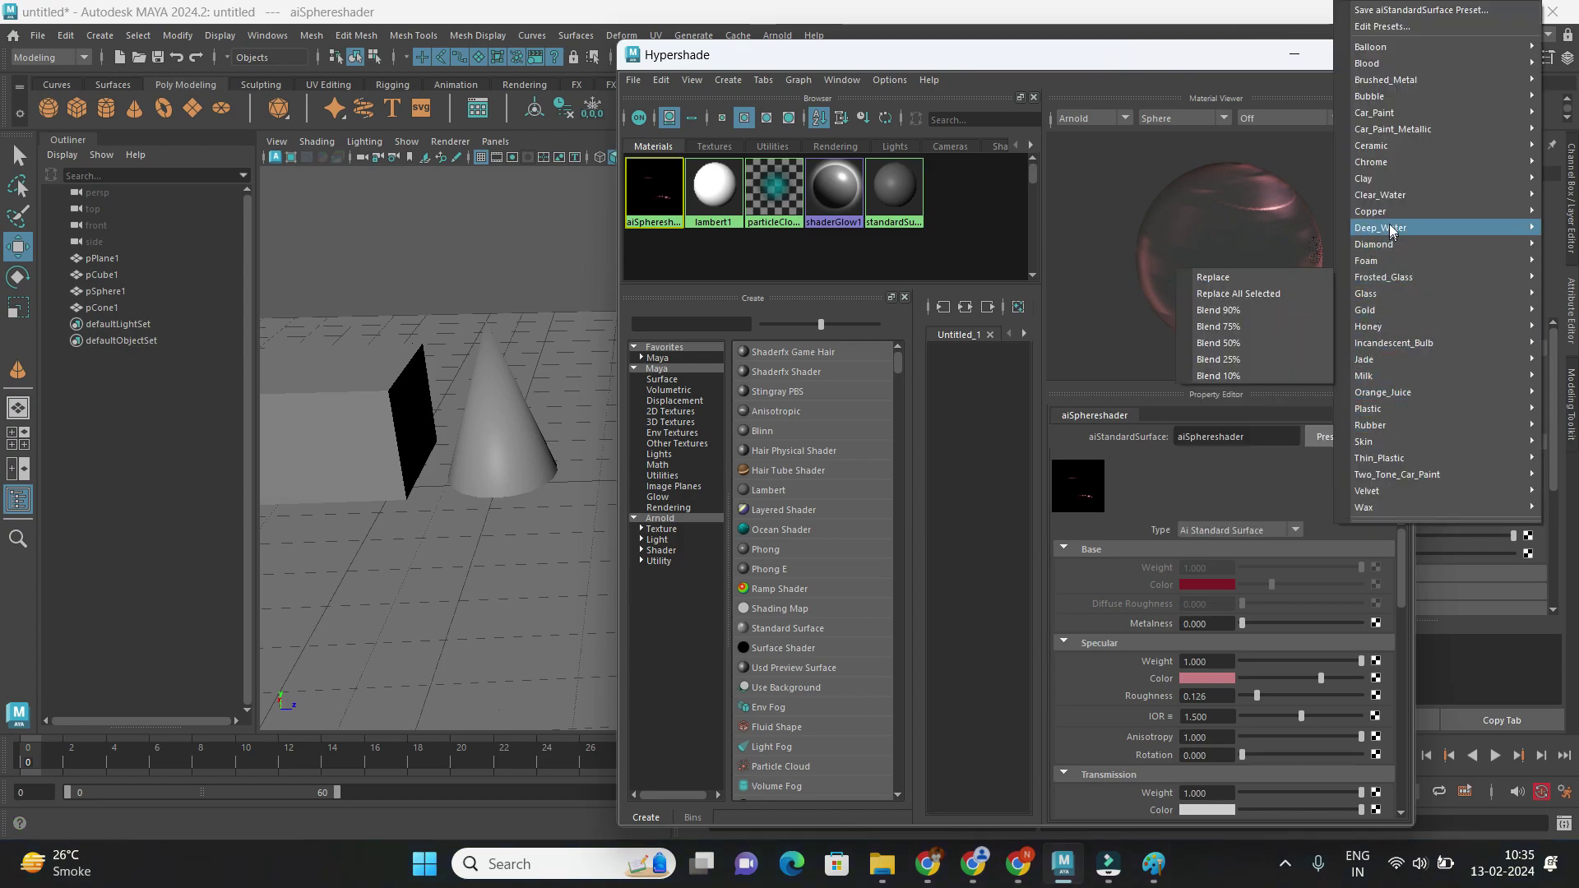
mouse_move(1386, 161)
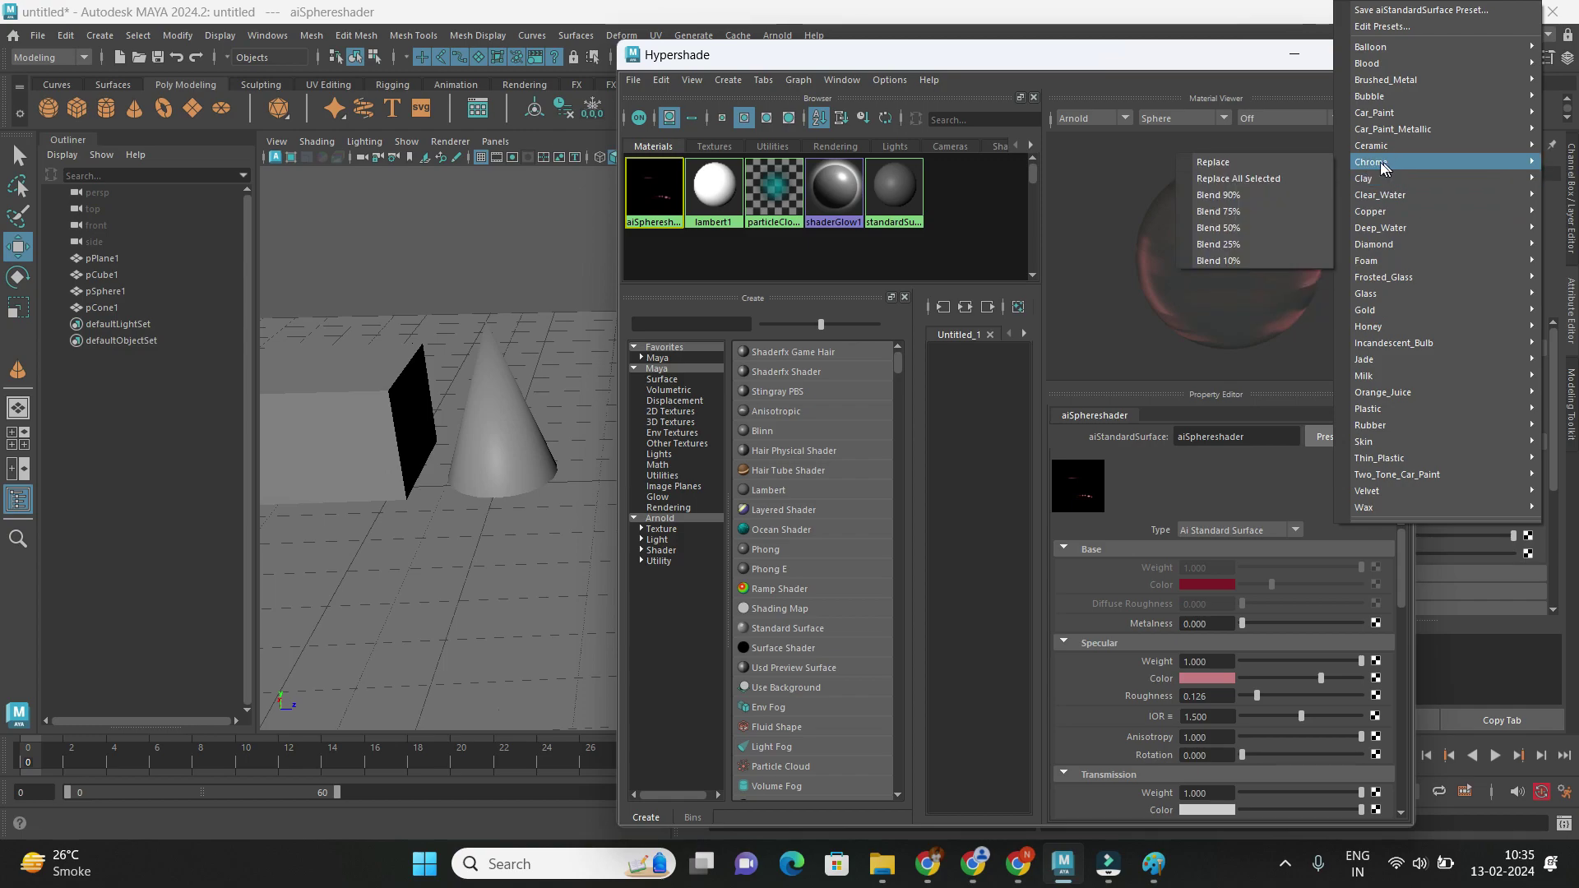
left_click(1300, 161)
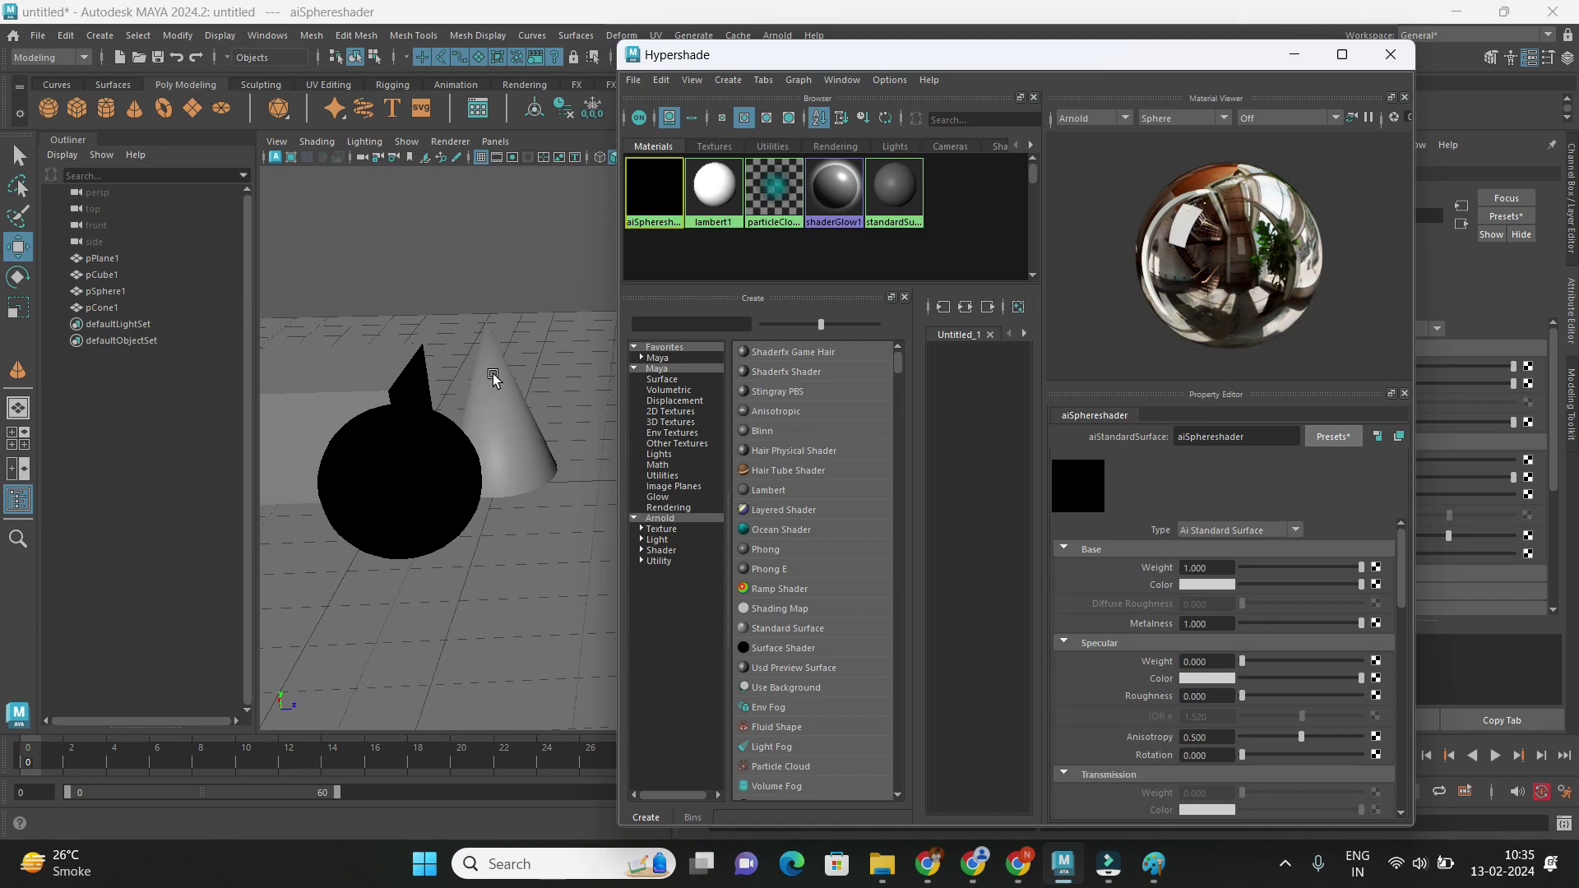
Minimize the Hypershade and assign a new Arnold aiStandardSurface material to the cone.
left_click(1299, 56)
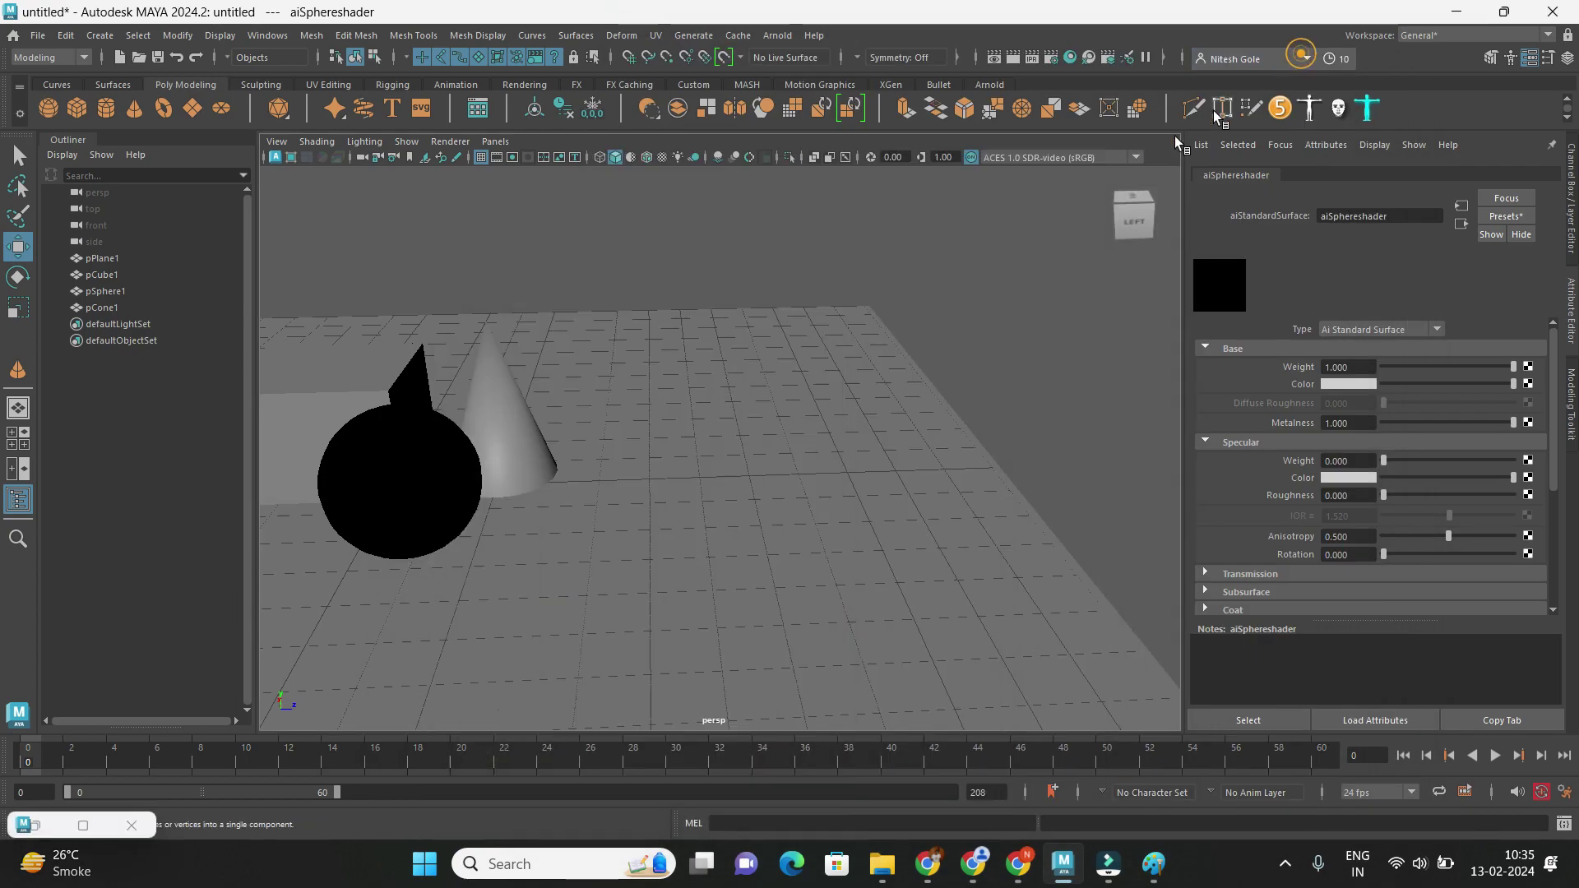
left_click(497, 396)
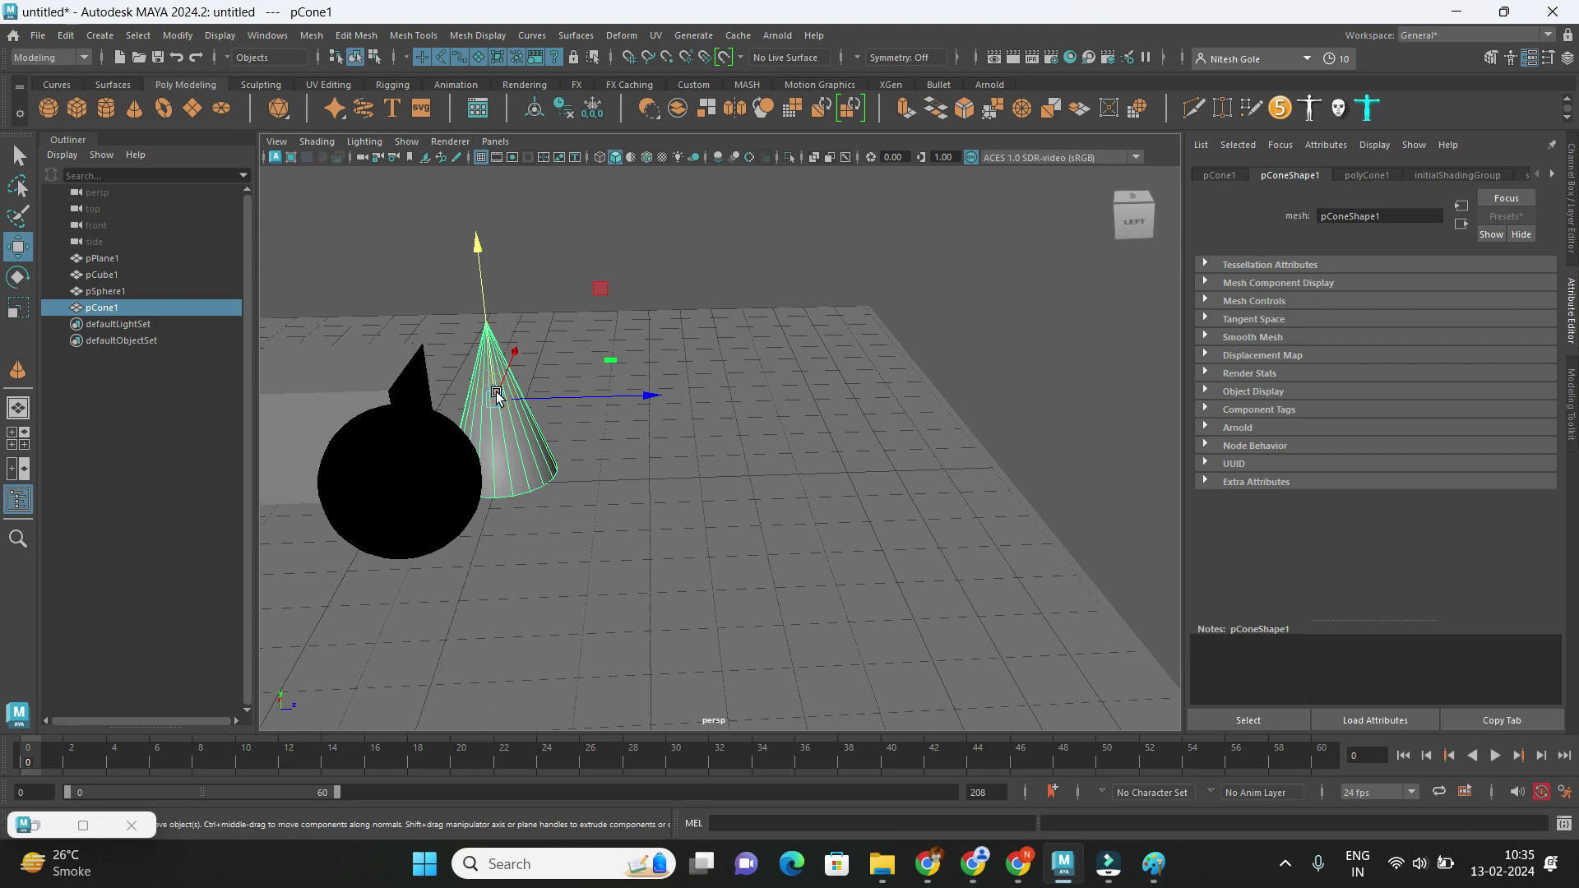
right_click(498, 398)
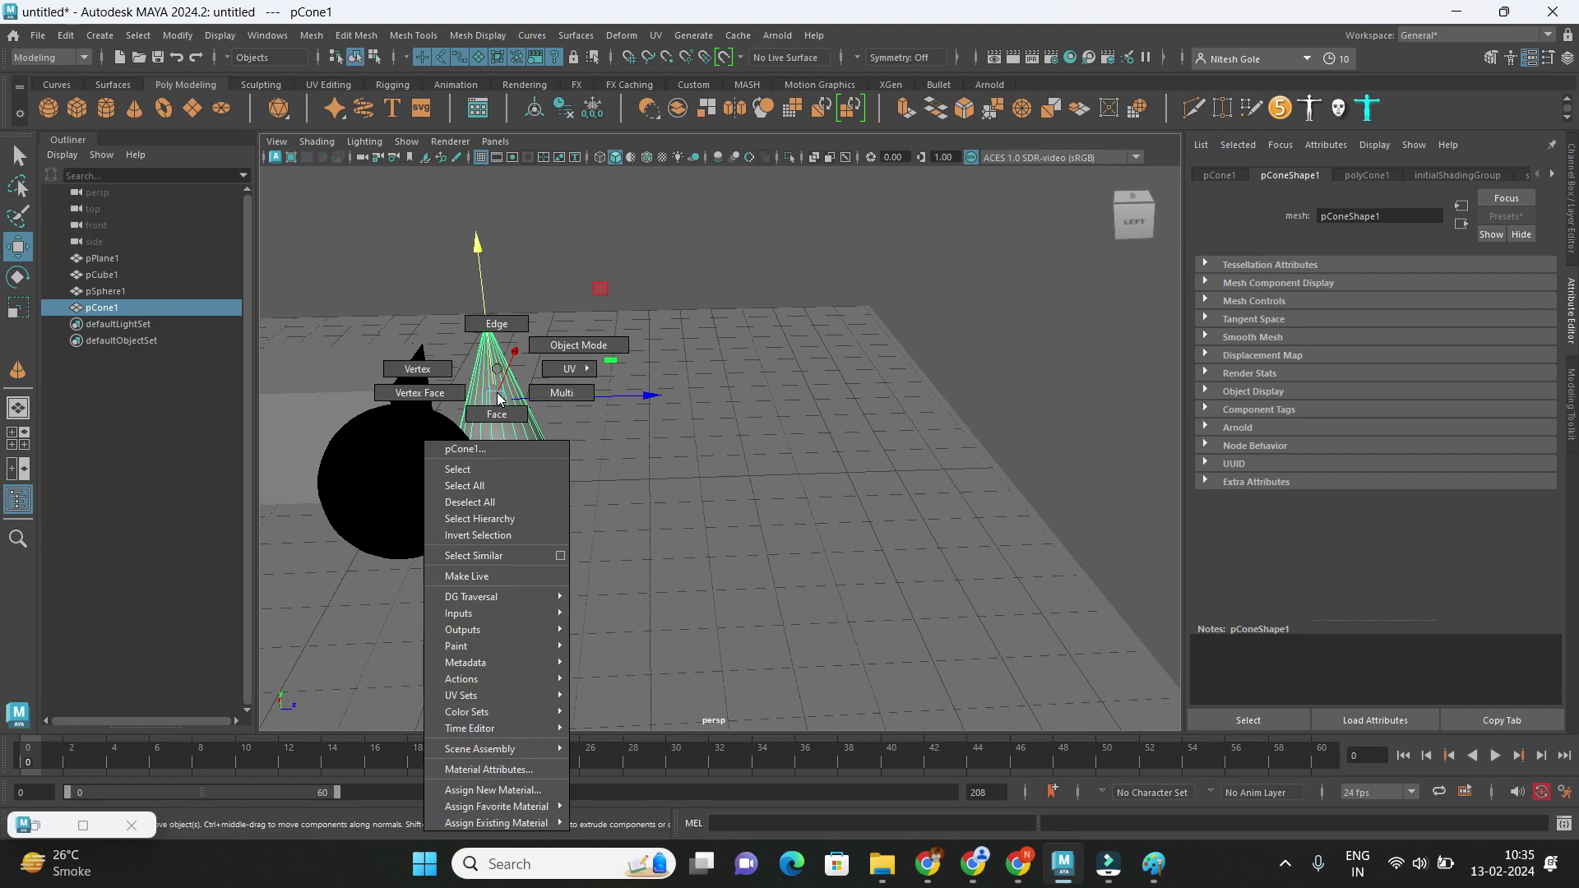
left_click(494, 790)
left_click(567, 432)
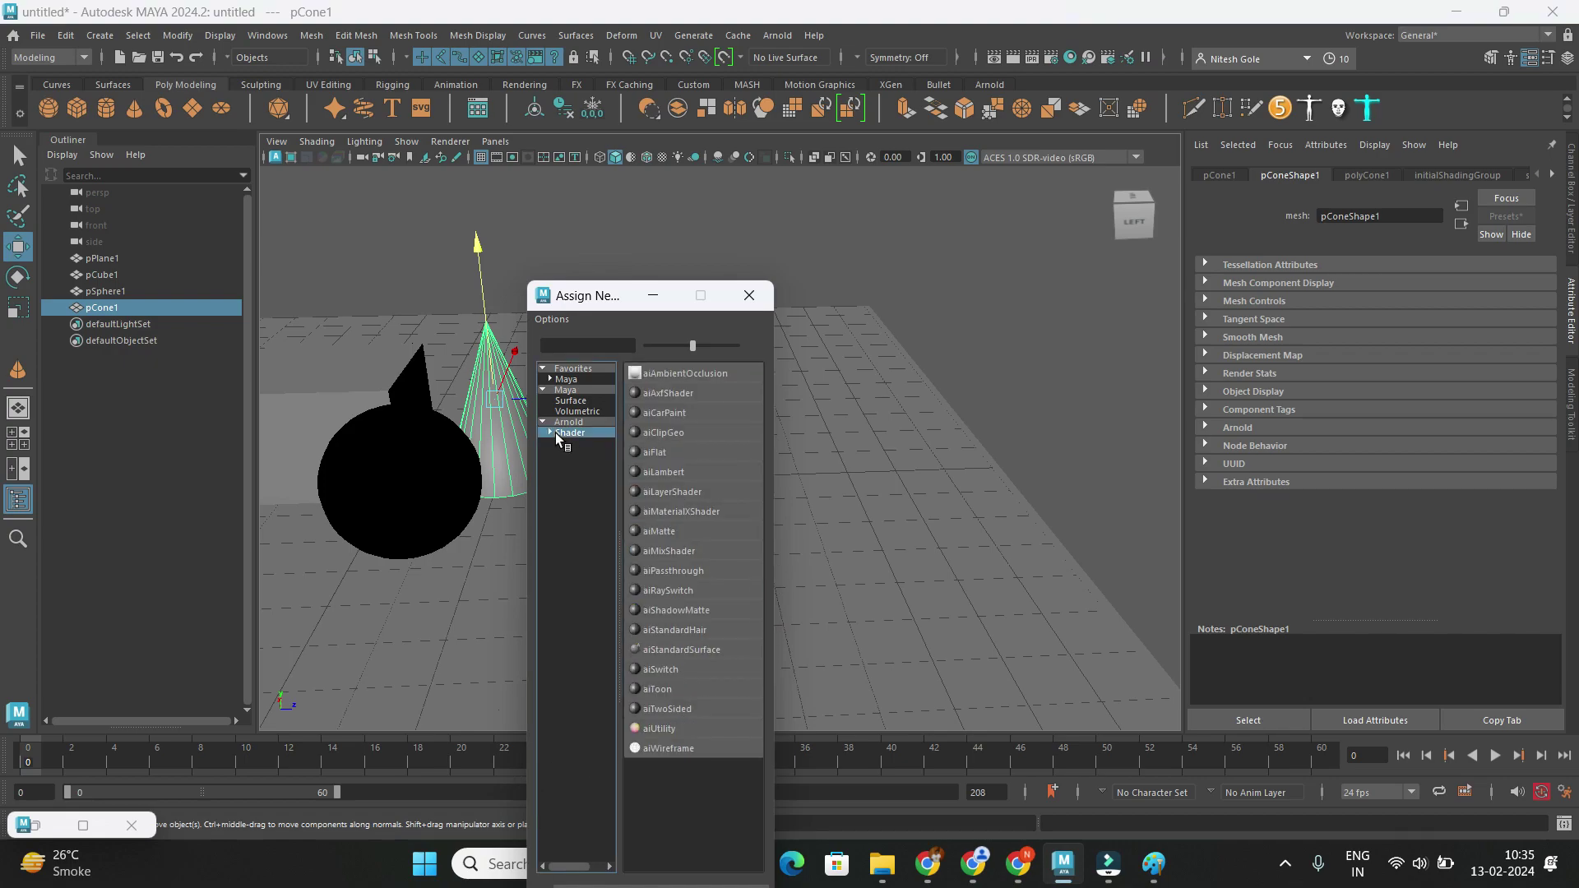
left_click(707, 651)
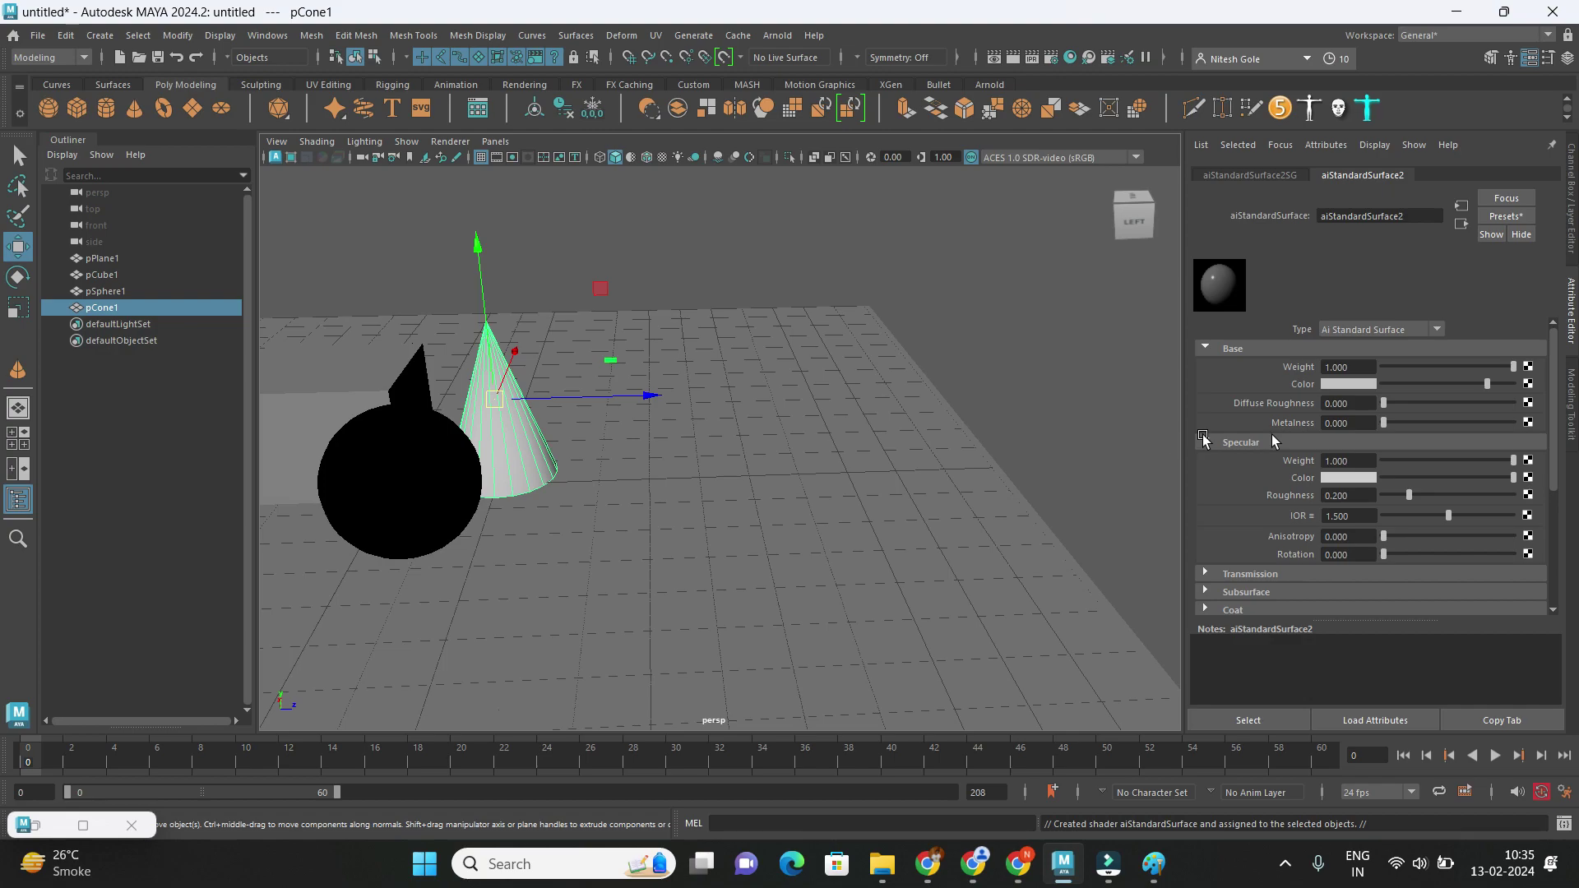
Replace the cone material's settings with the Gold preset and deselect the cone.
left_click(1500, 215)
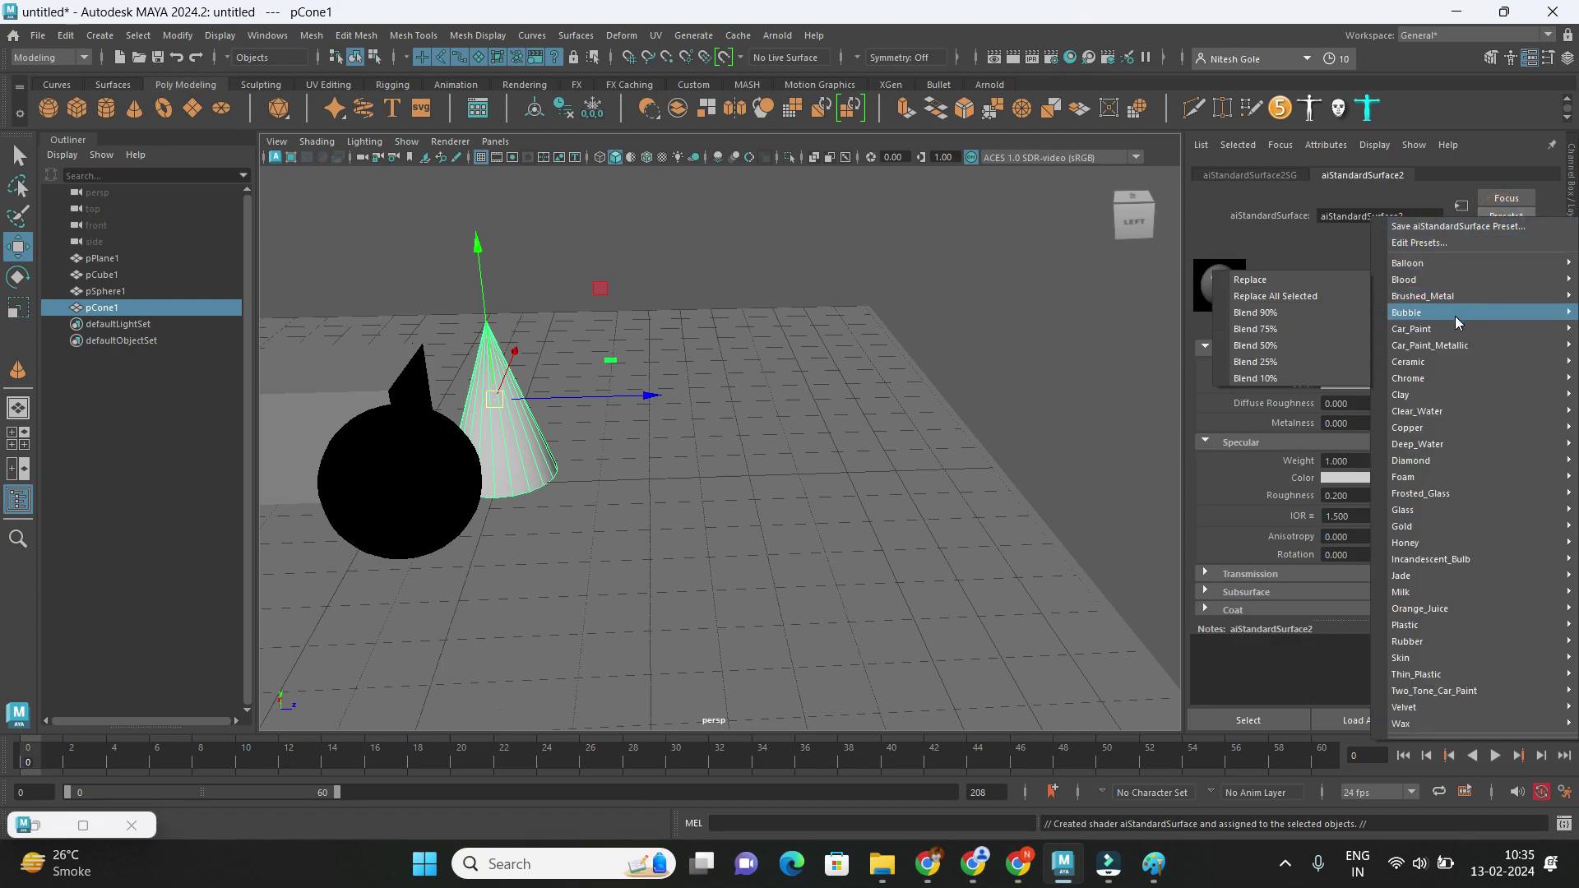
mouse_move(1415, 527)
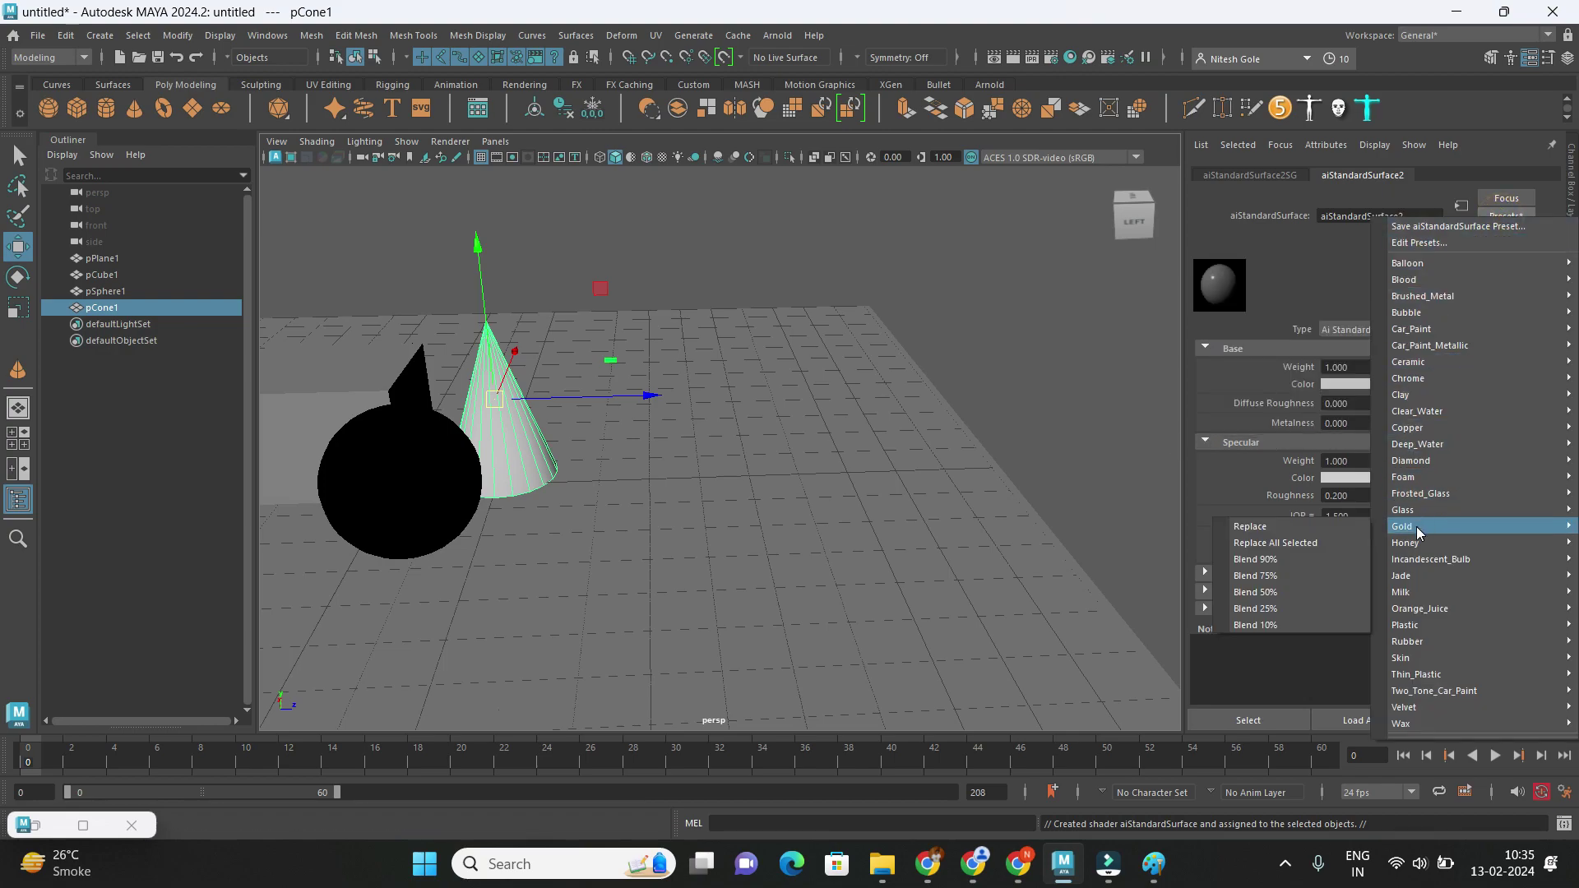
left_click(1344, 527)
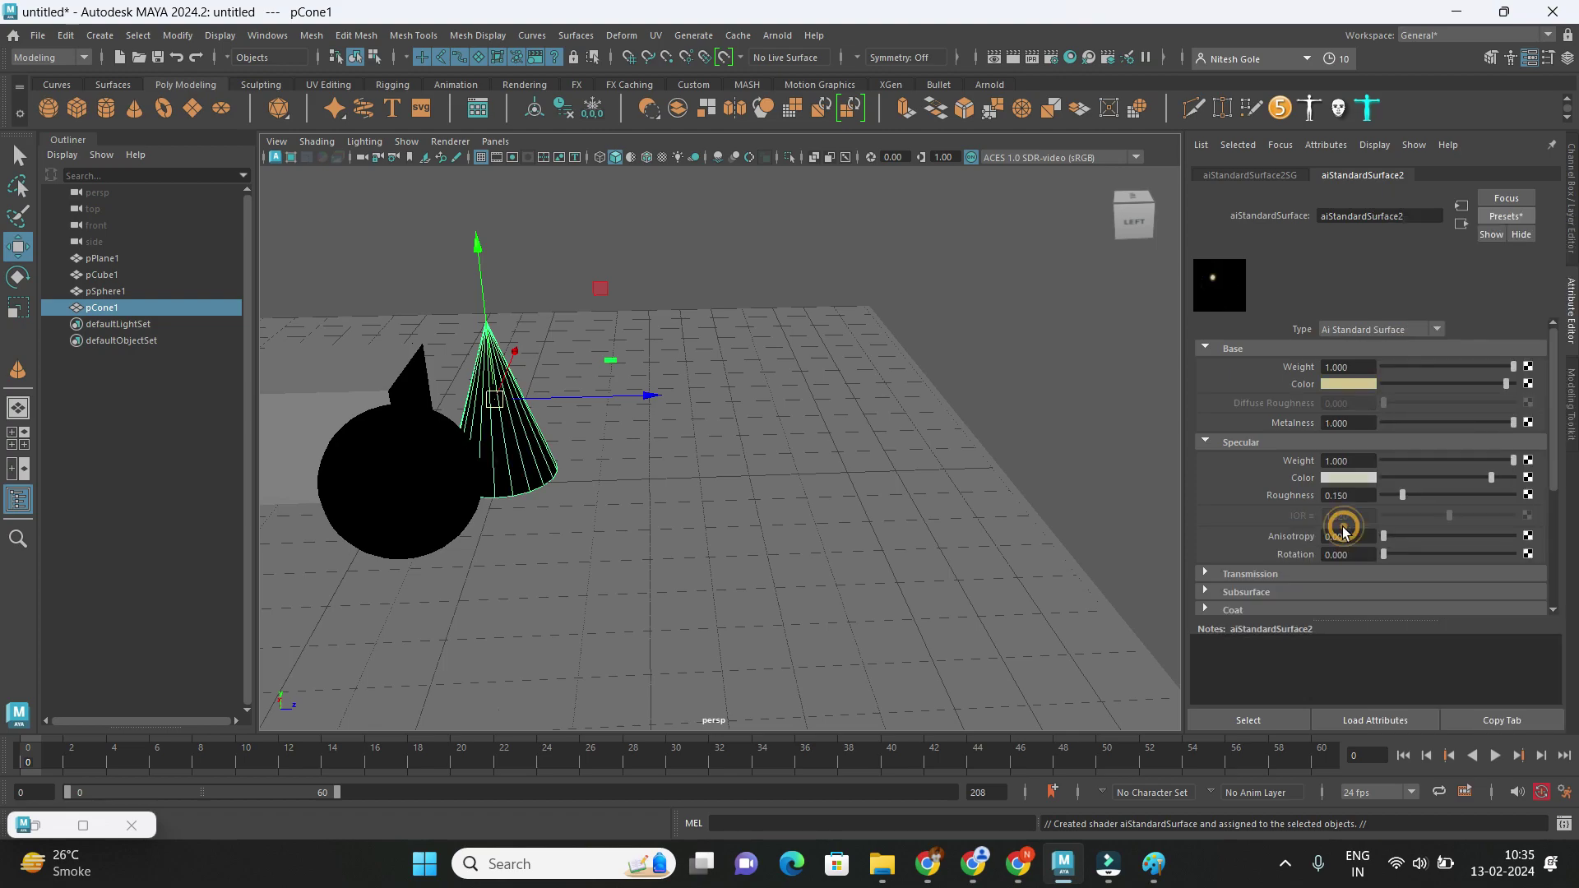
left_click(363, 269)
Assign a new Arnold aiStandardSurface material to the cube.
left_click(381, 374)
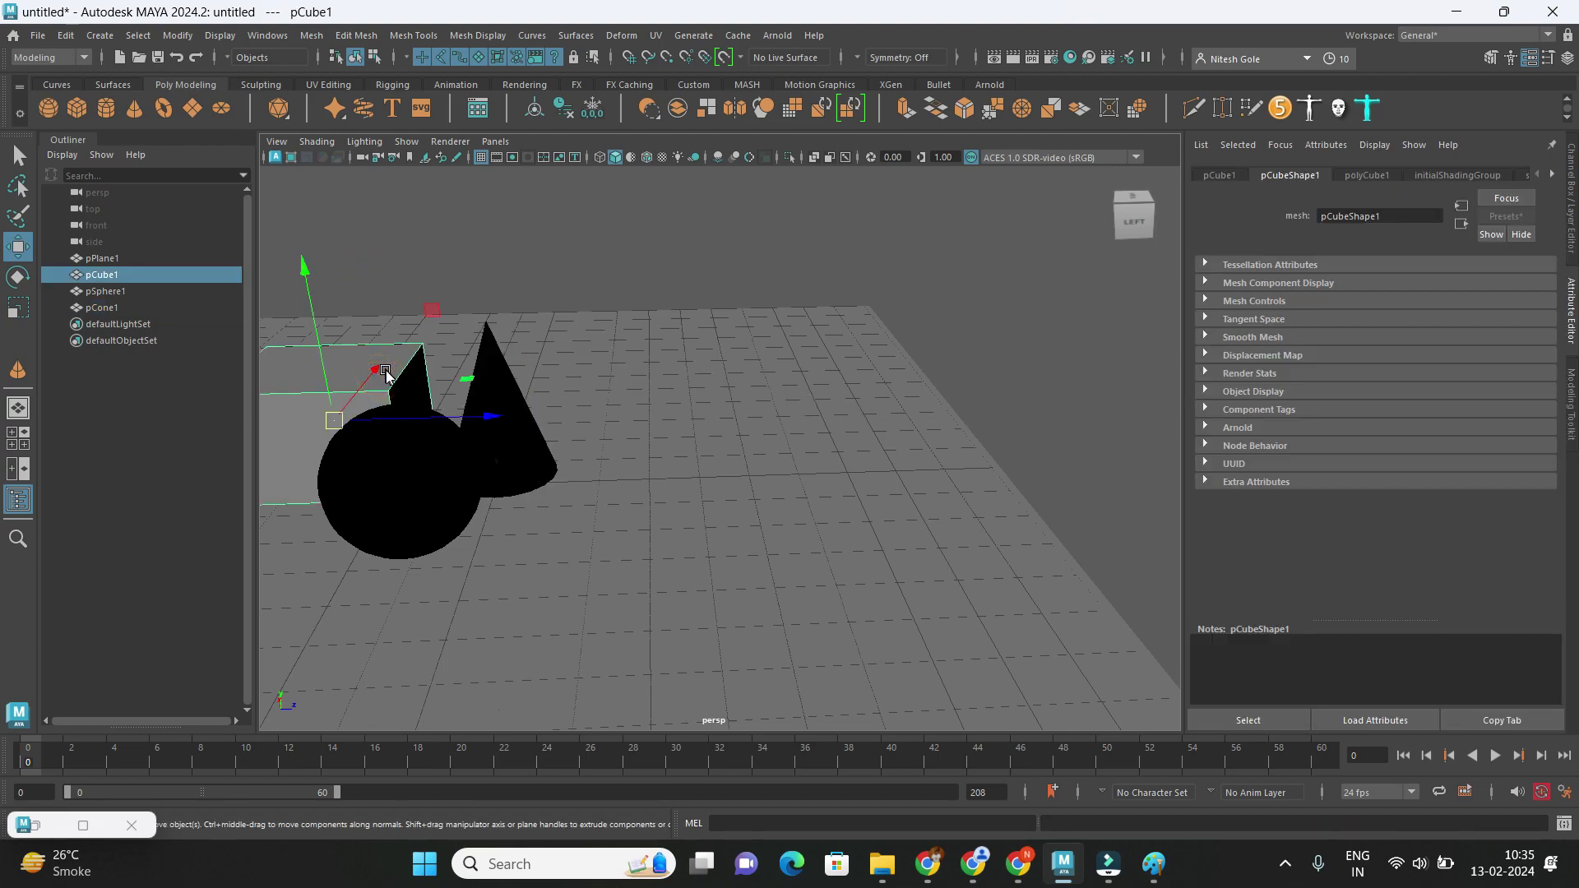
right_click(386, 372)
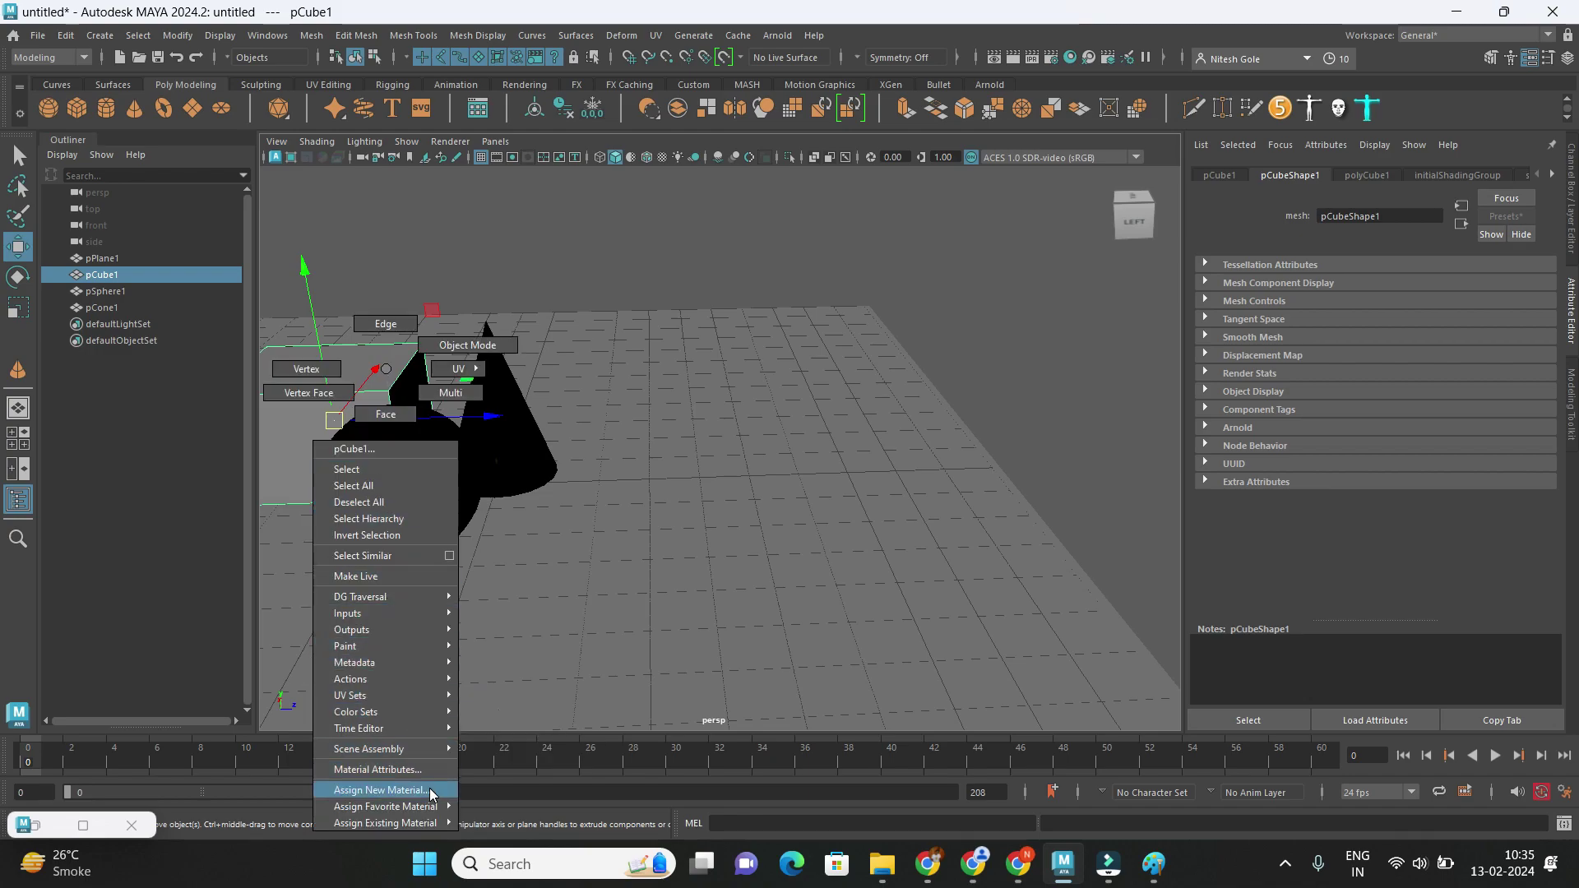
left_click(380, 791)
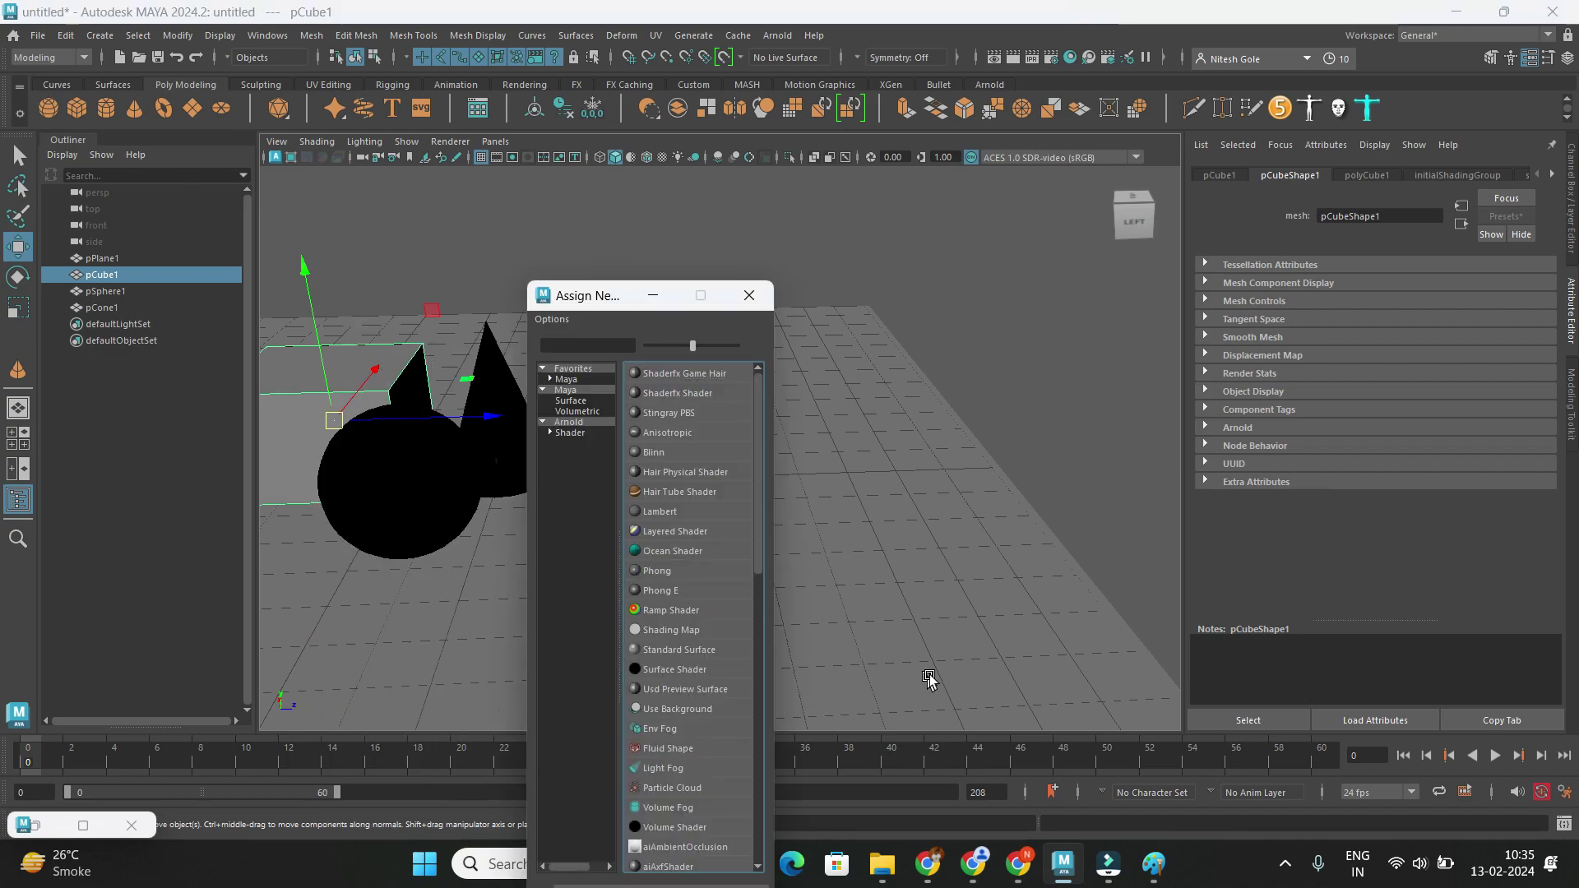
left_click(570, 433)
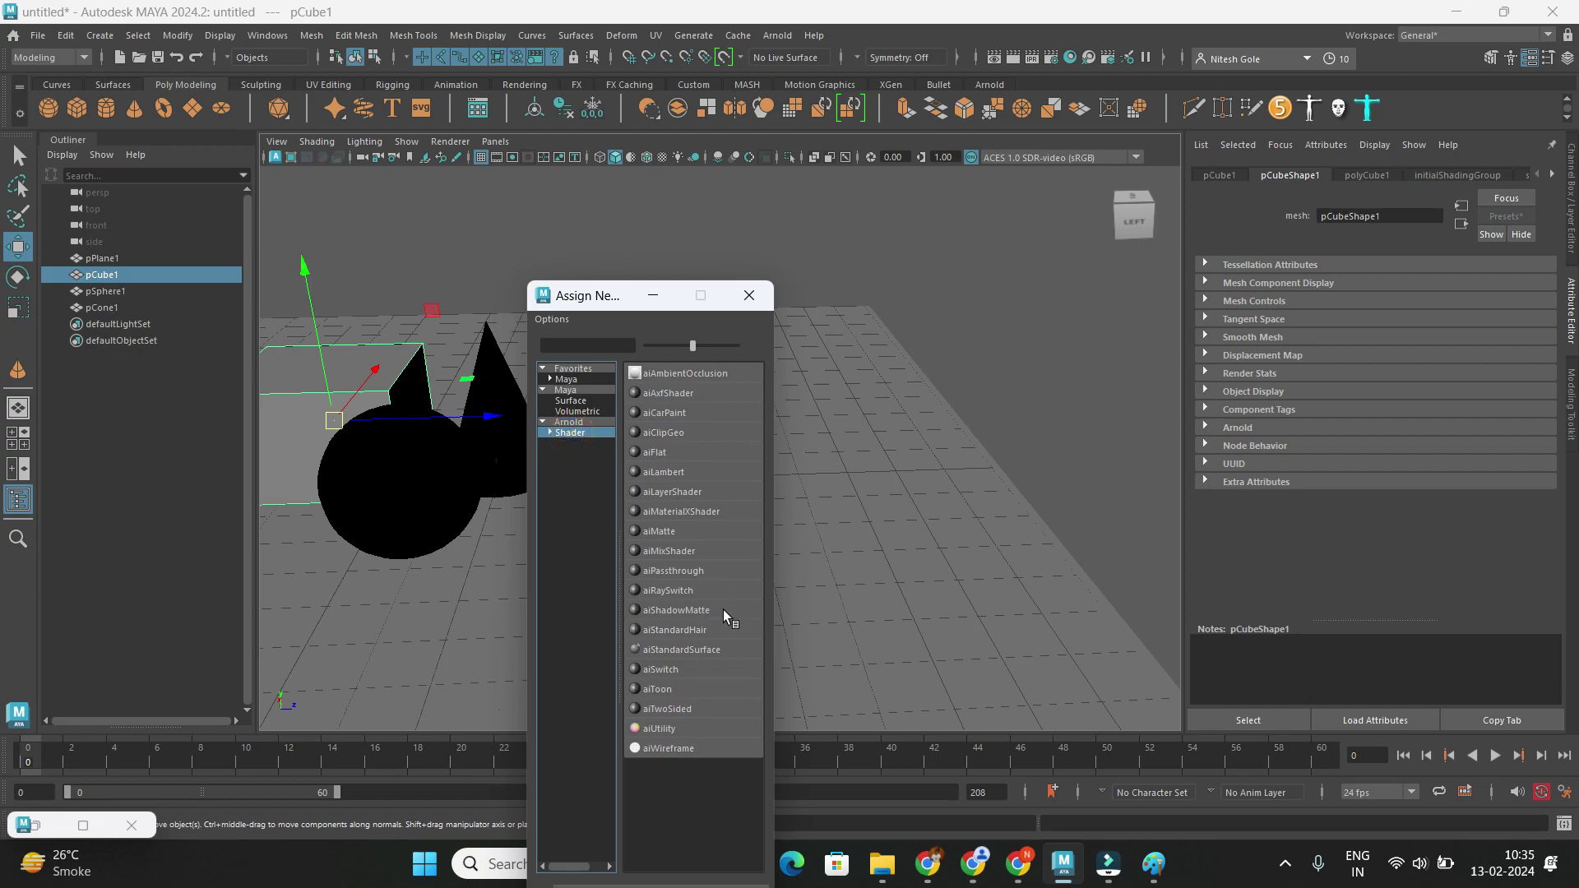
left_click(717, 649)
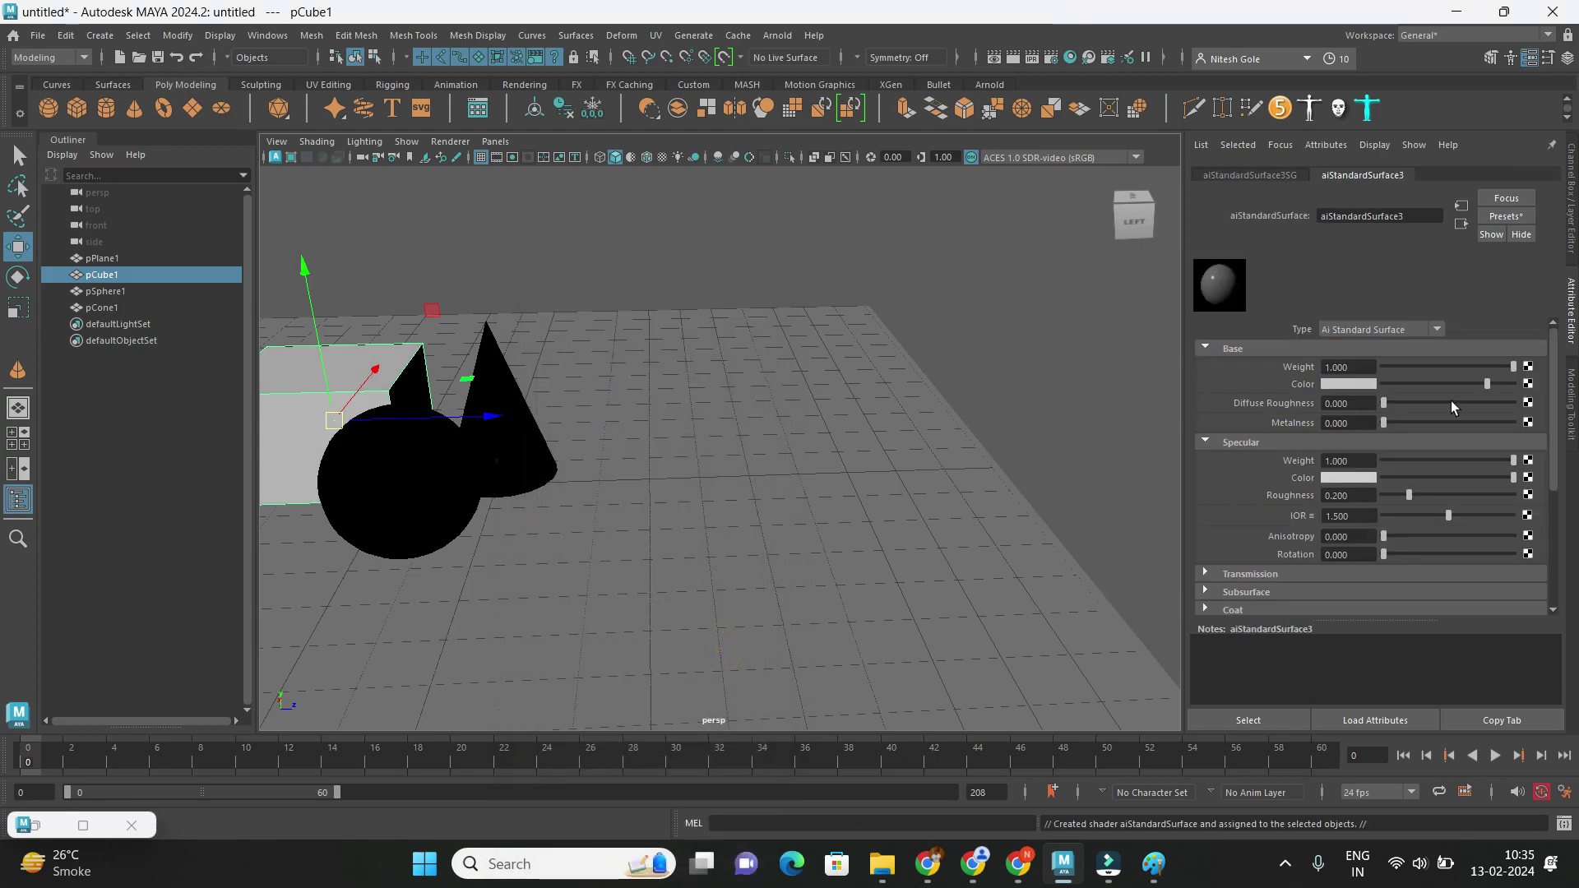
Replace the cube material's settings with the Plastic preset and deselect the cube.
left_click(1508, 216)
mouse_move(1456, 394)
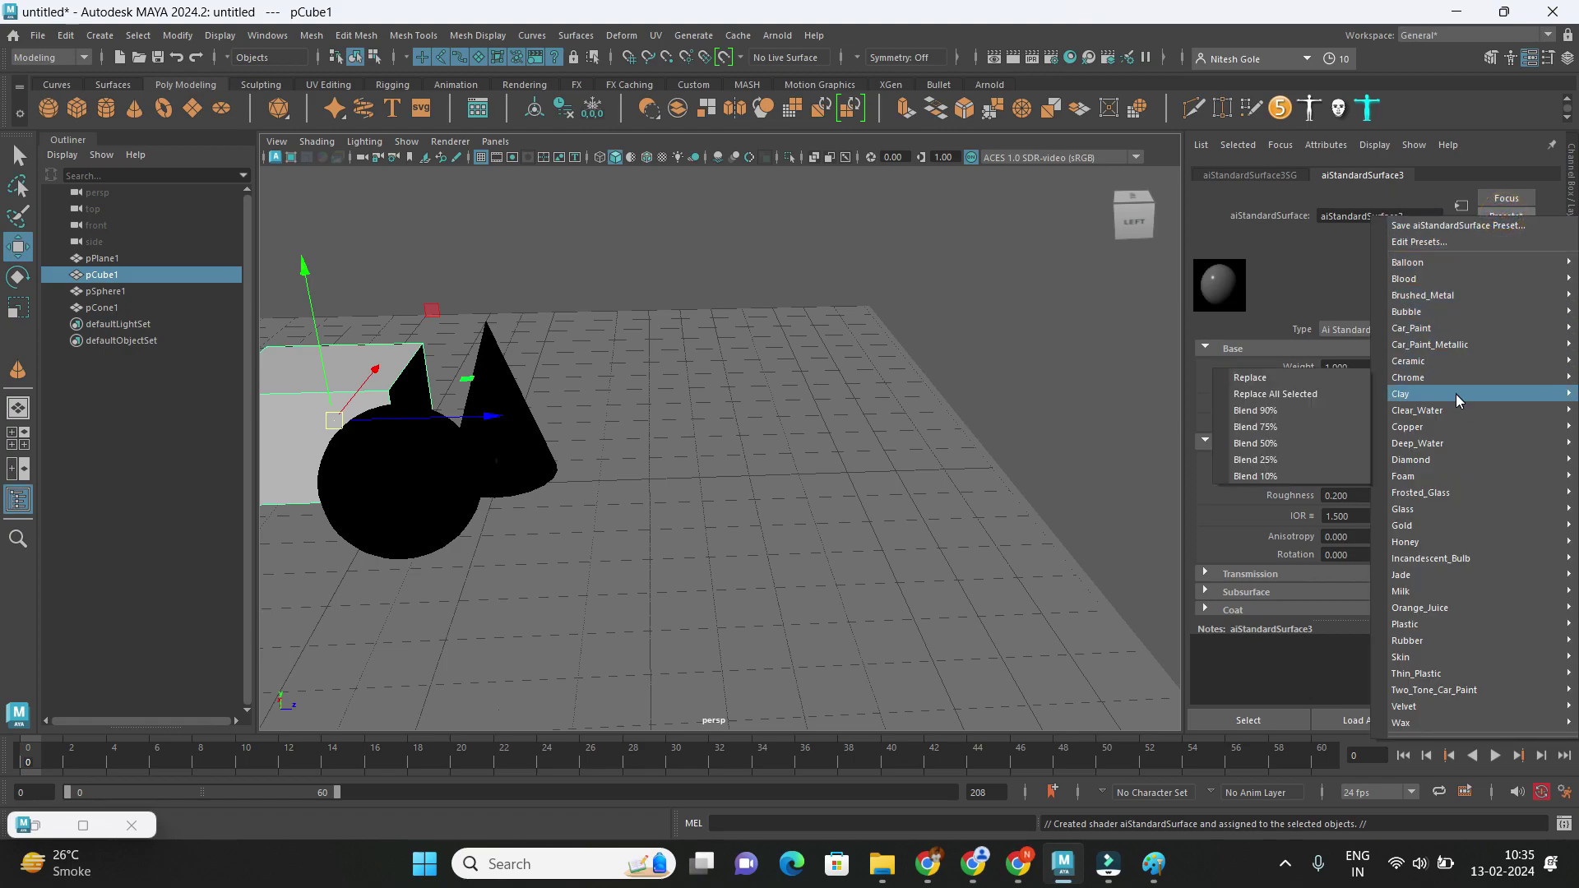
mouse_move(1419, 625)
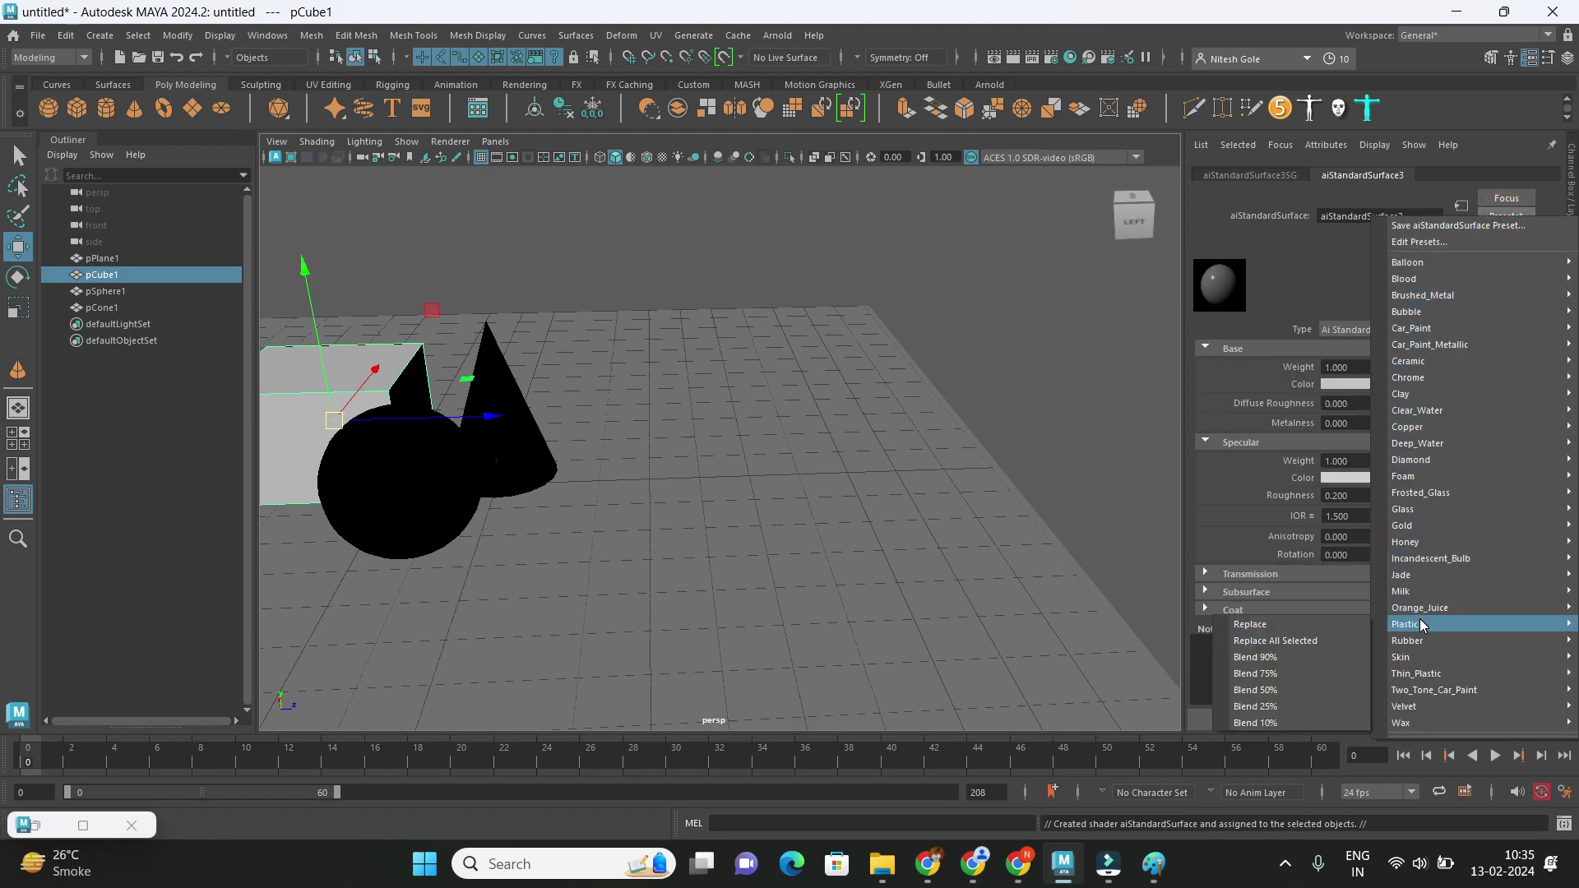
left_click(1332, 624)
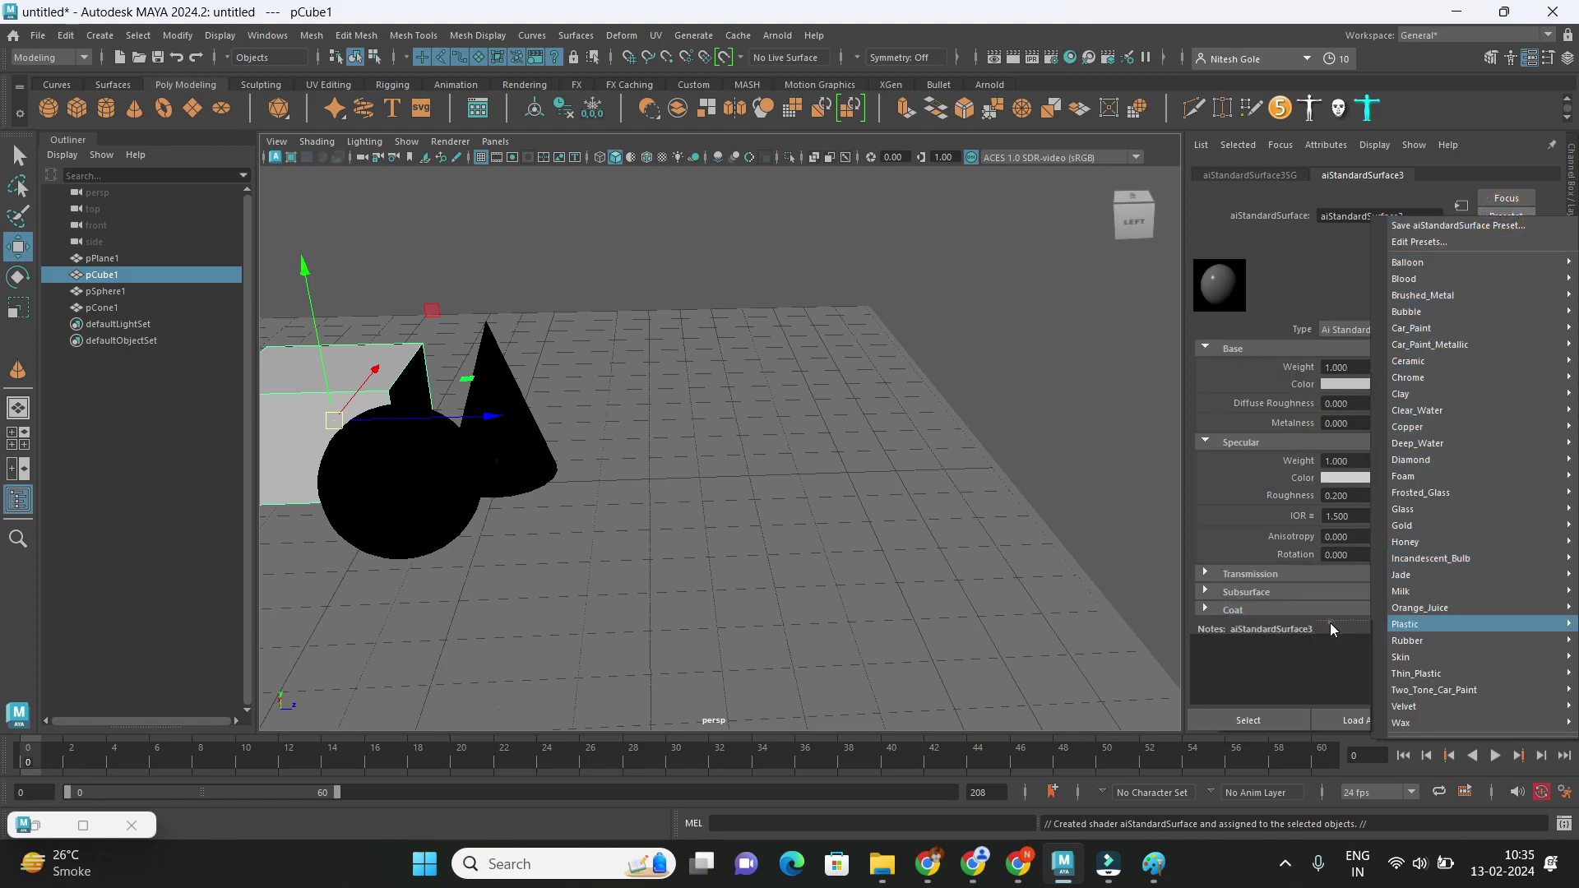
left_click(584, 206)
Select the cube again and display the attributes of its aiStandardSurface3 material.
left_click(369, 366)
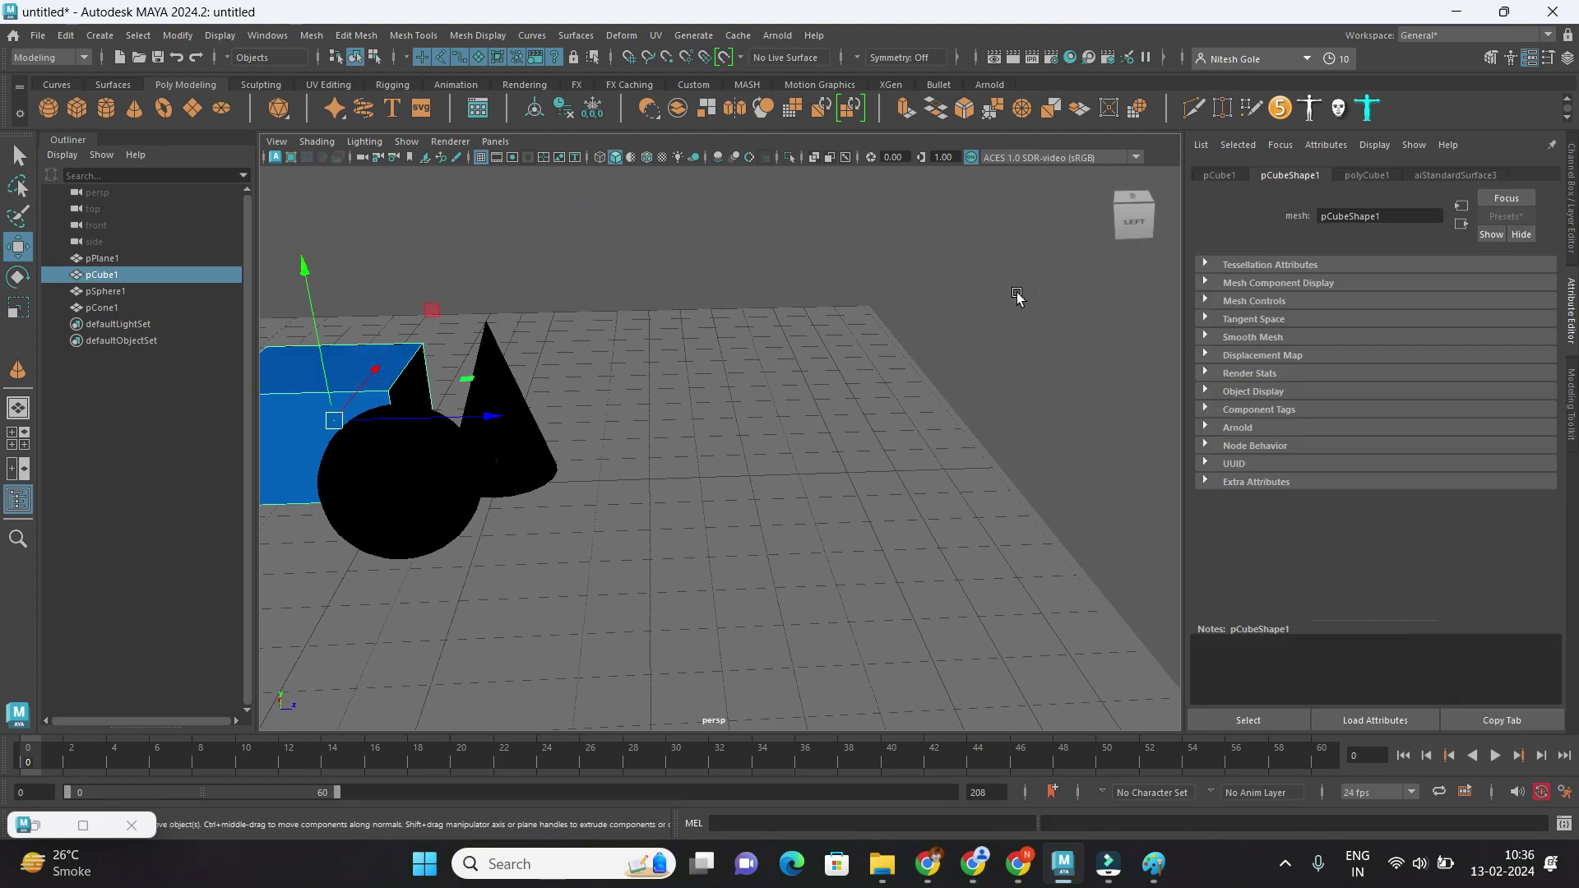
key("ctrl+a")
right_click(352, 359)
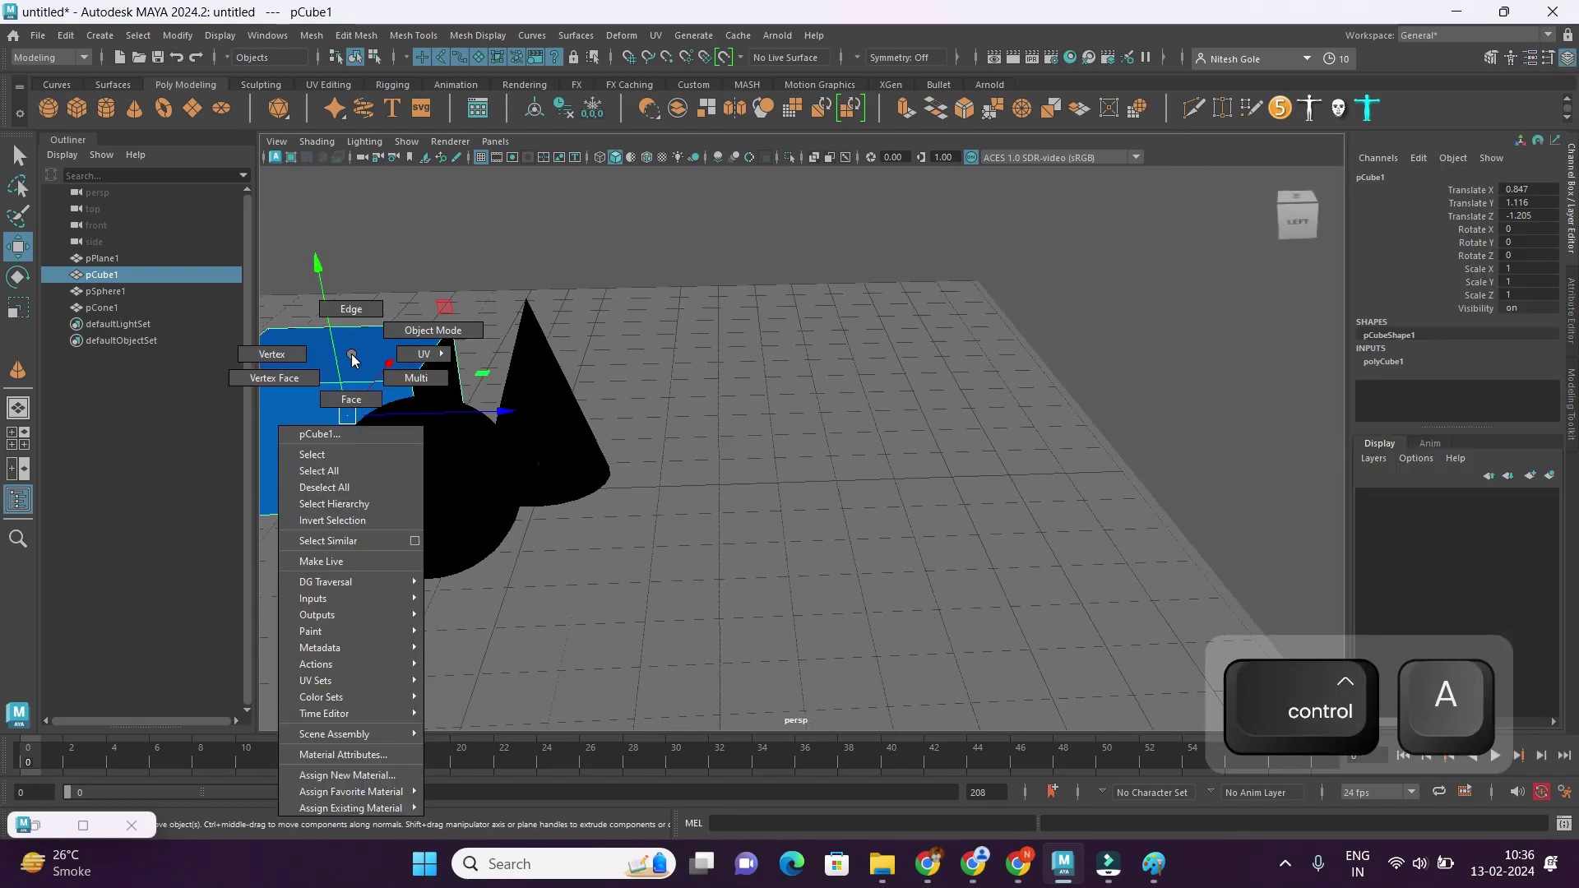
left_click(376, 763)
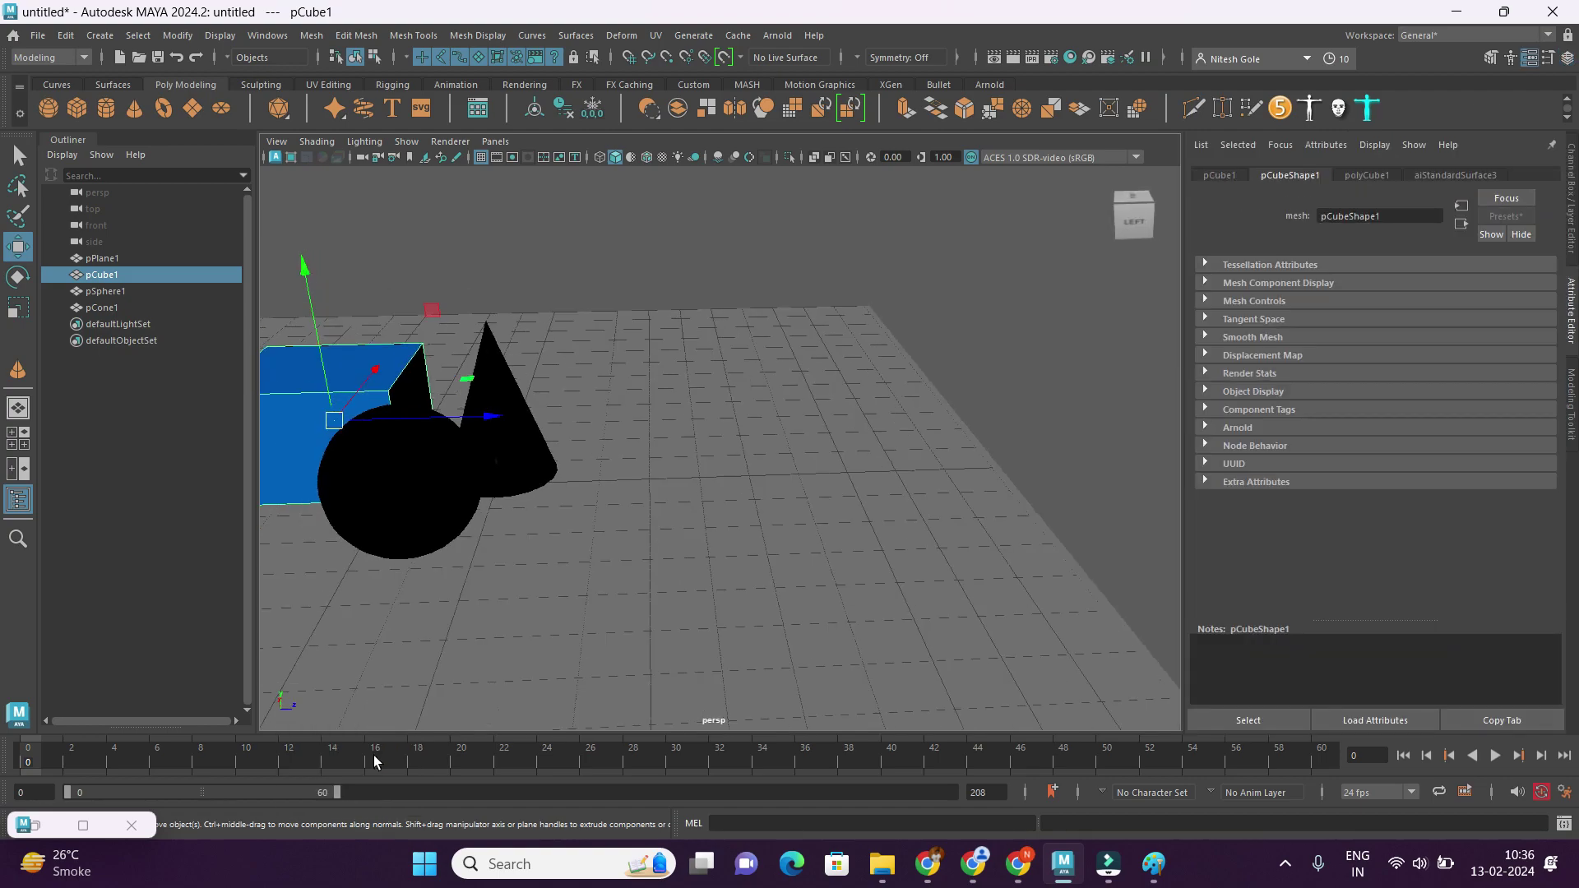
left_click(1467, 177)
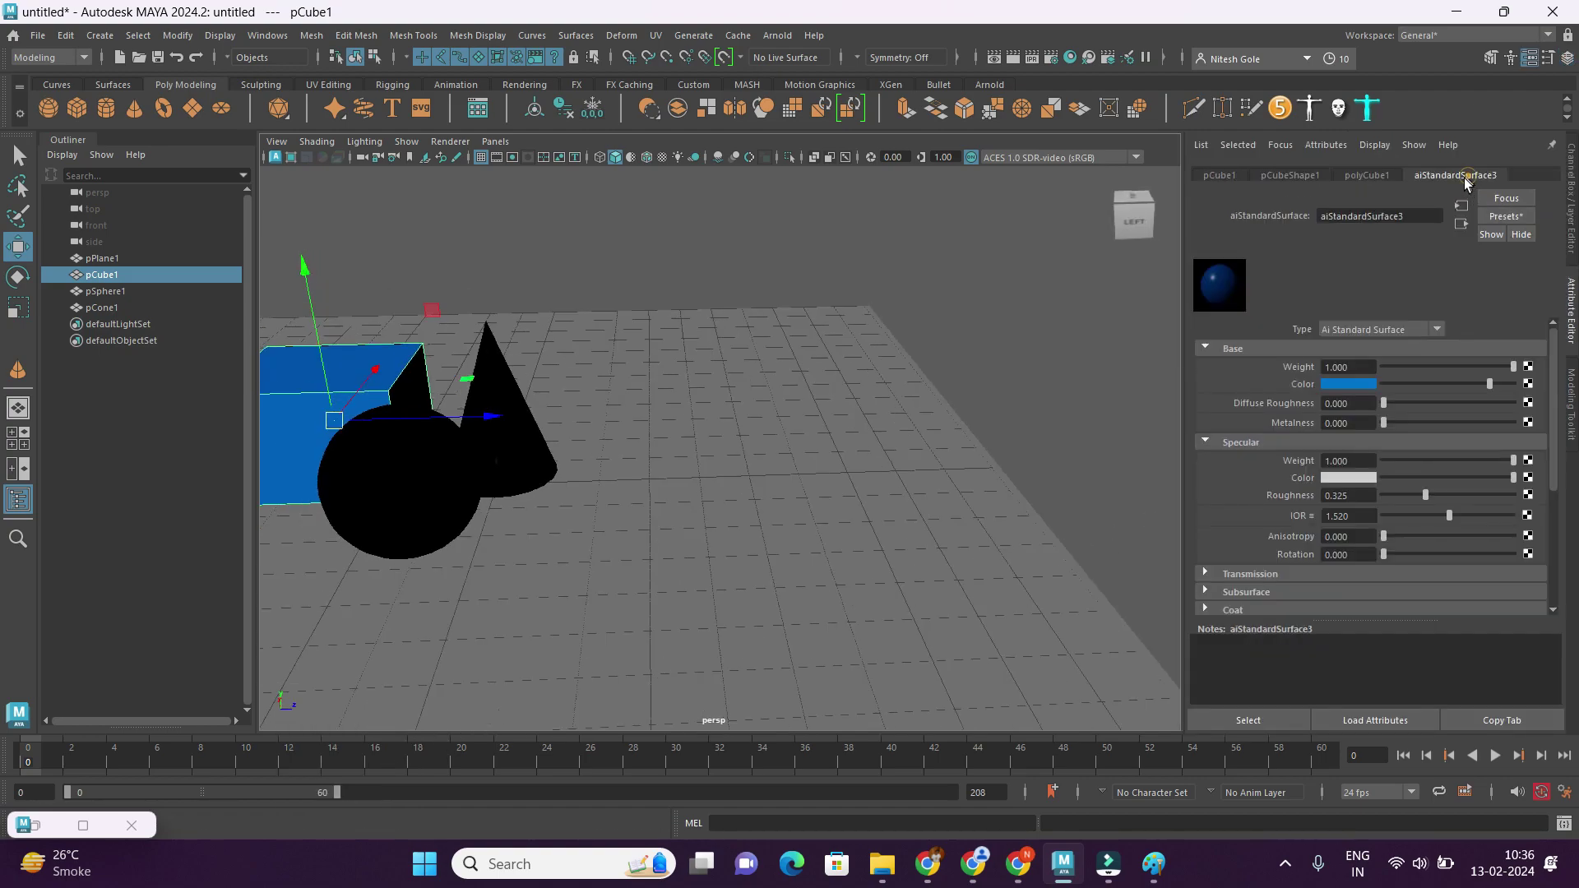
Try orange and brown tones for the cube material's Base Color, settle on a dark purple and deselect the cube.
left_click(1343, 386)
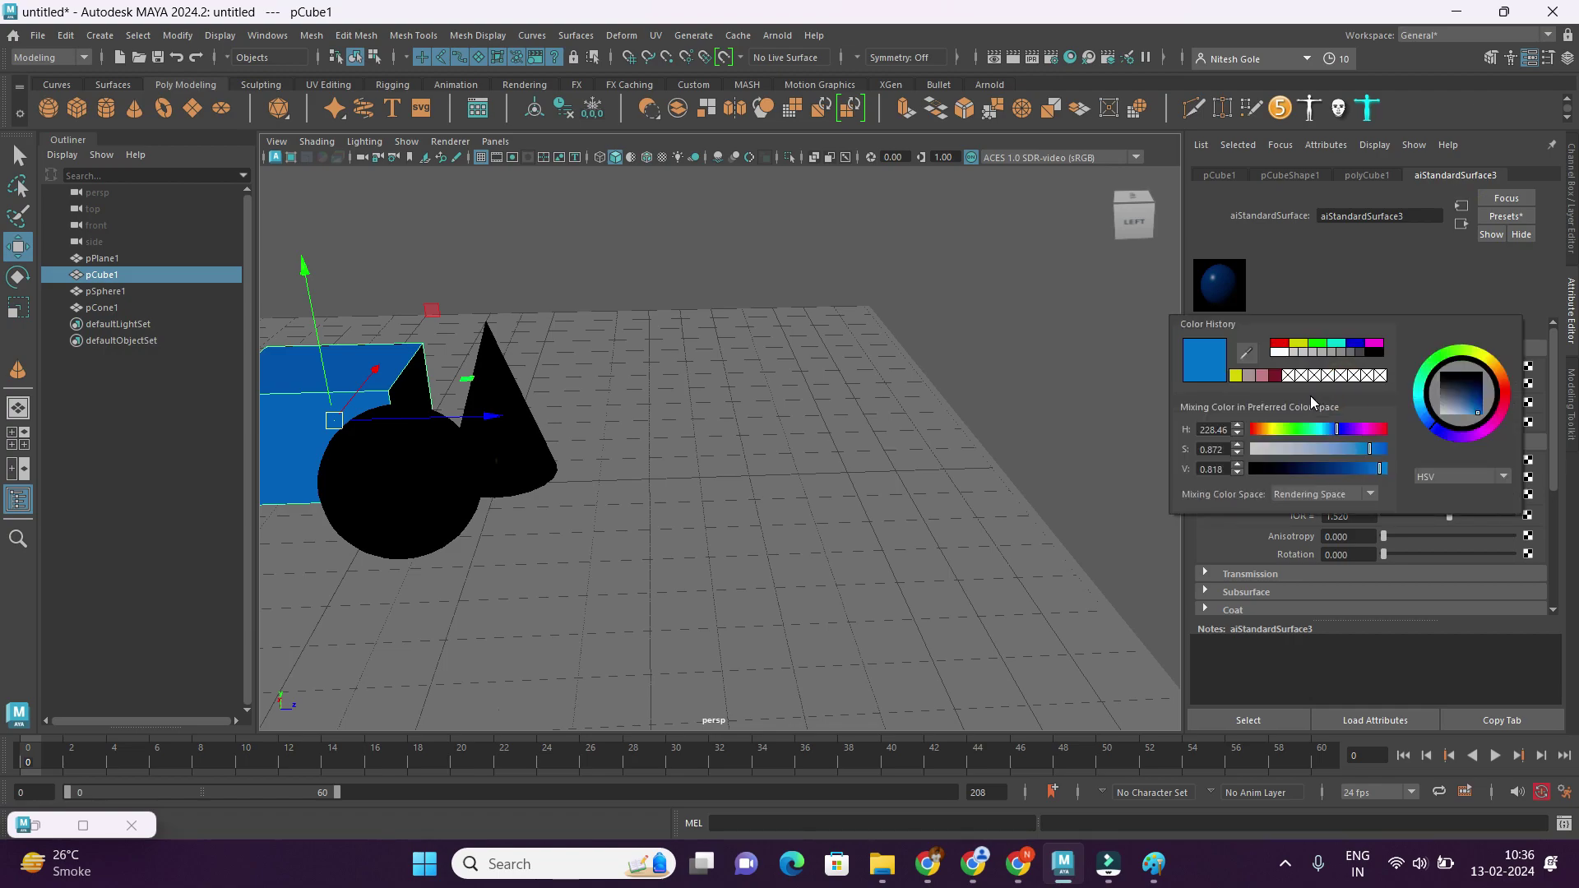
left_click(1476, 414)
left_click_drag(1476, 413, 1468, 403)
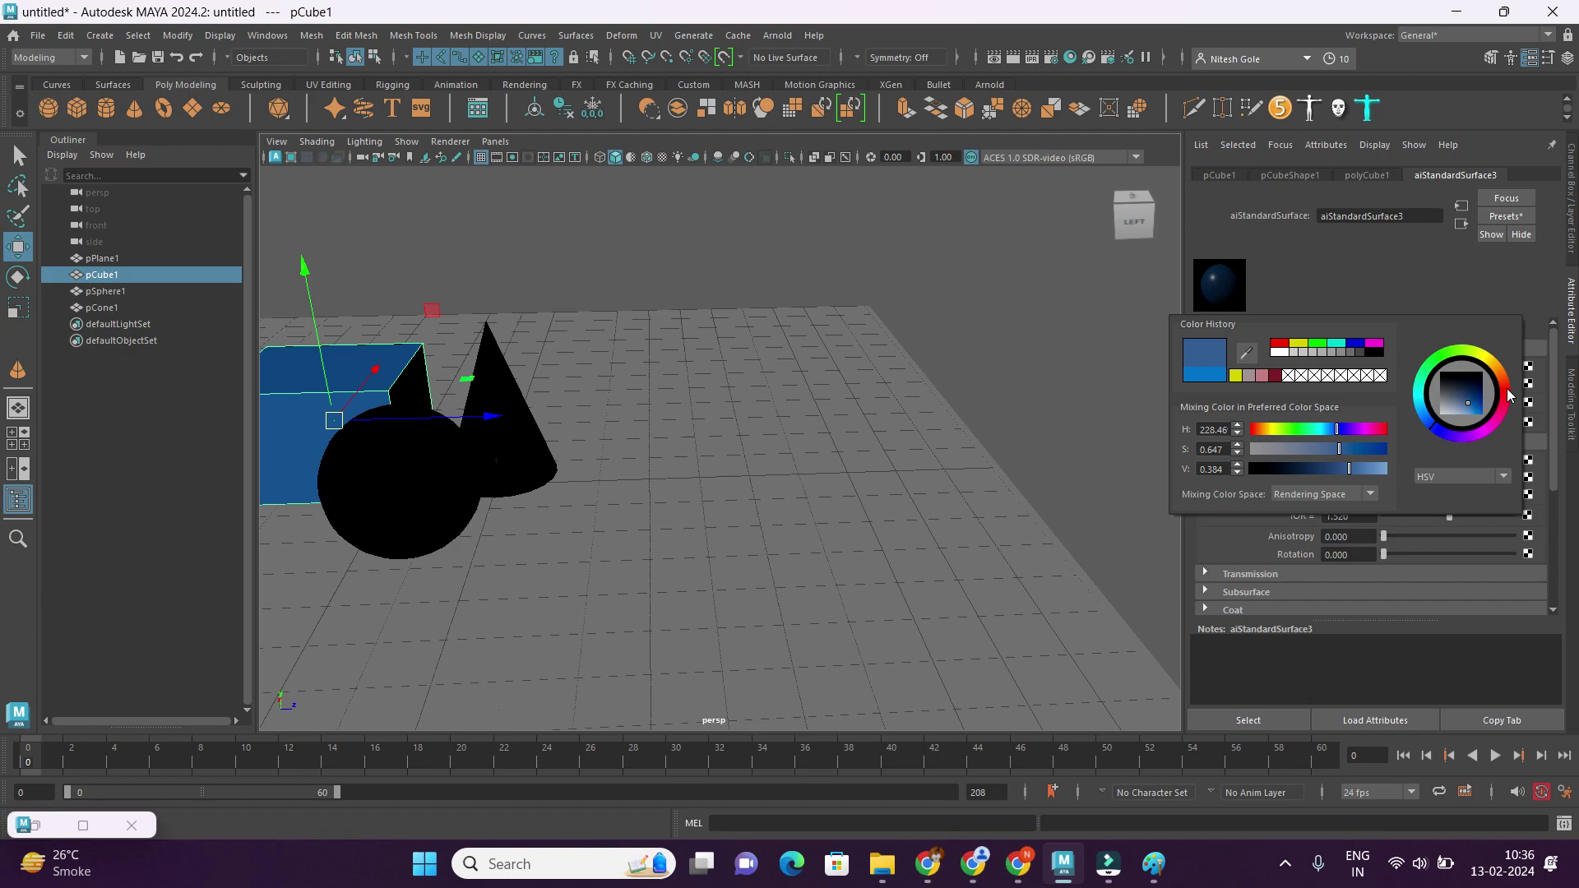
left_click(1507, 390)
left_click(1505, 376)
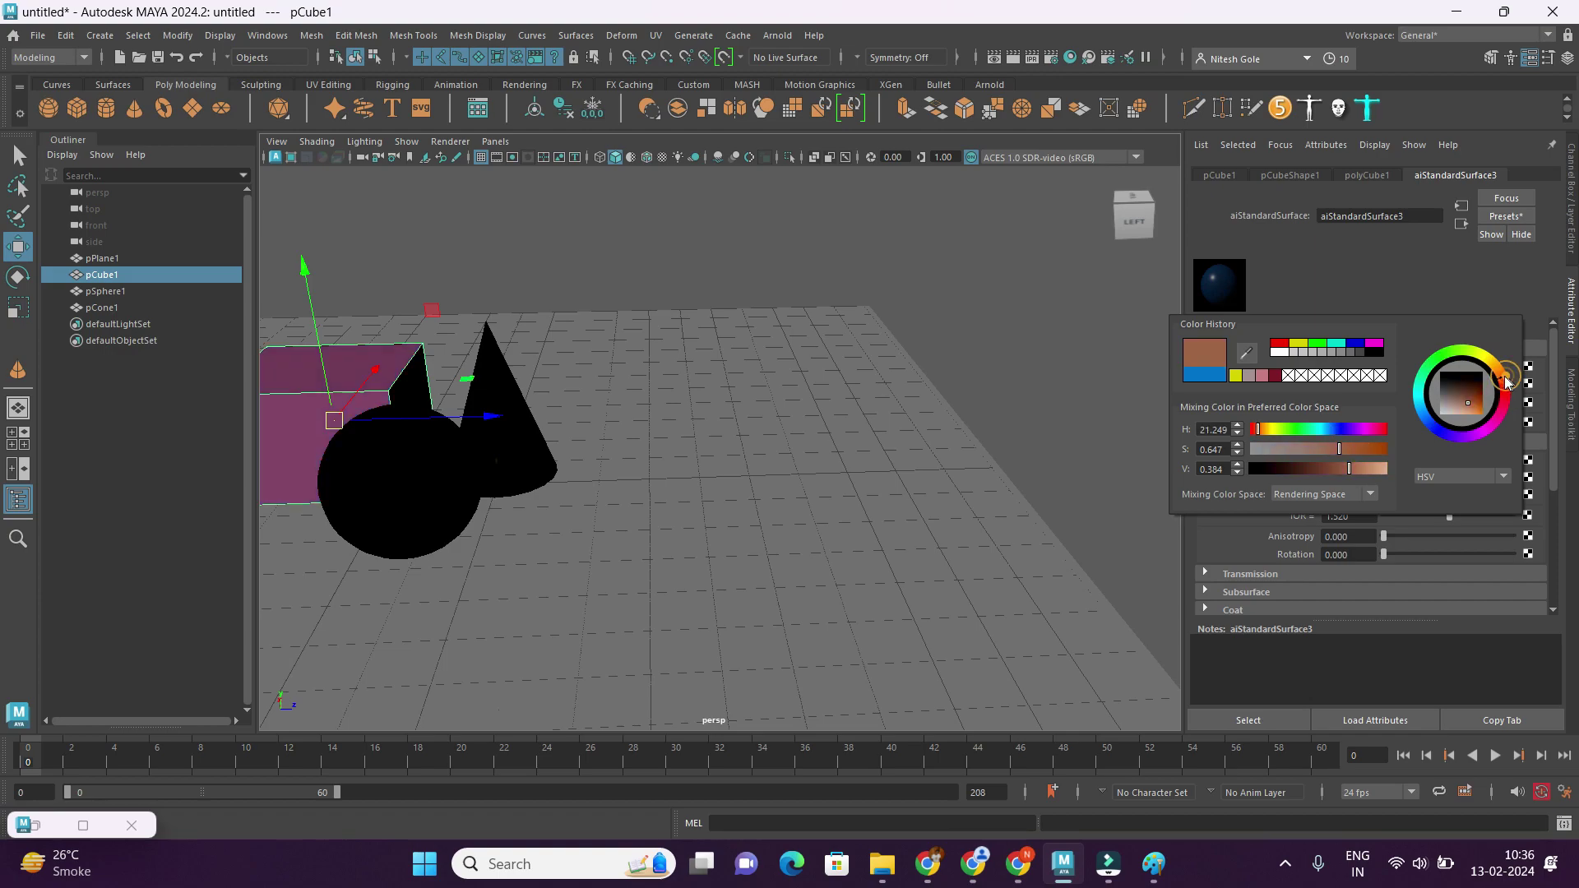
left_click(1464, 400)
left_click(1484, 416)
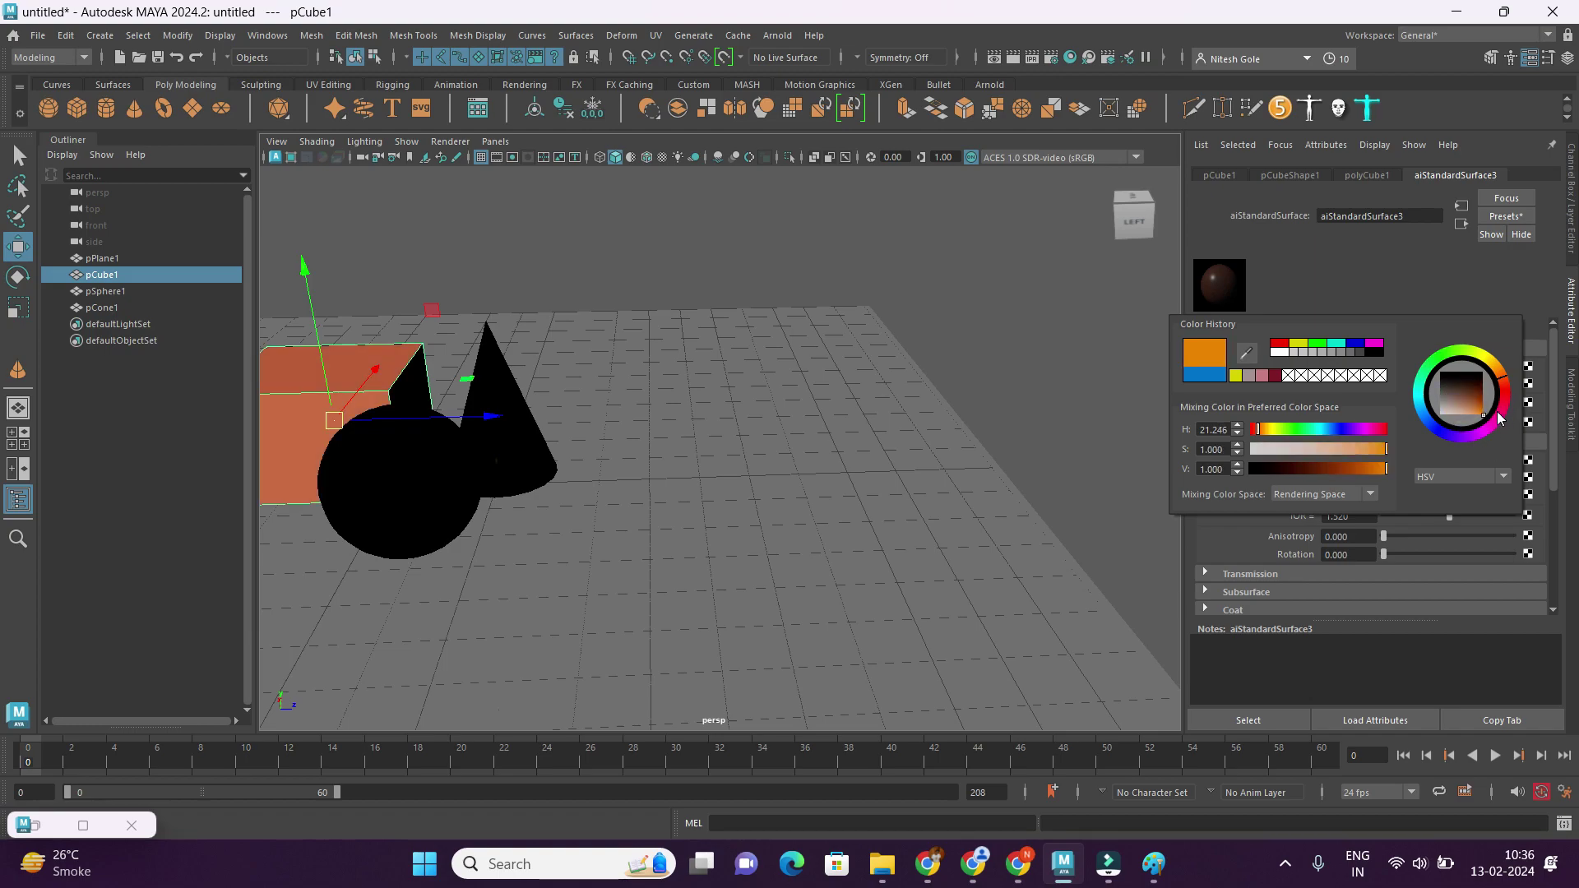
left_click(1322, 471)
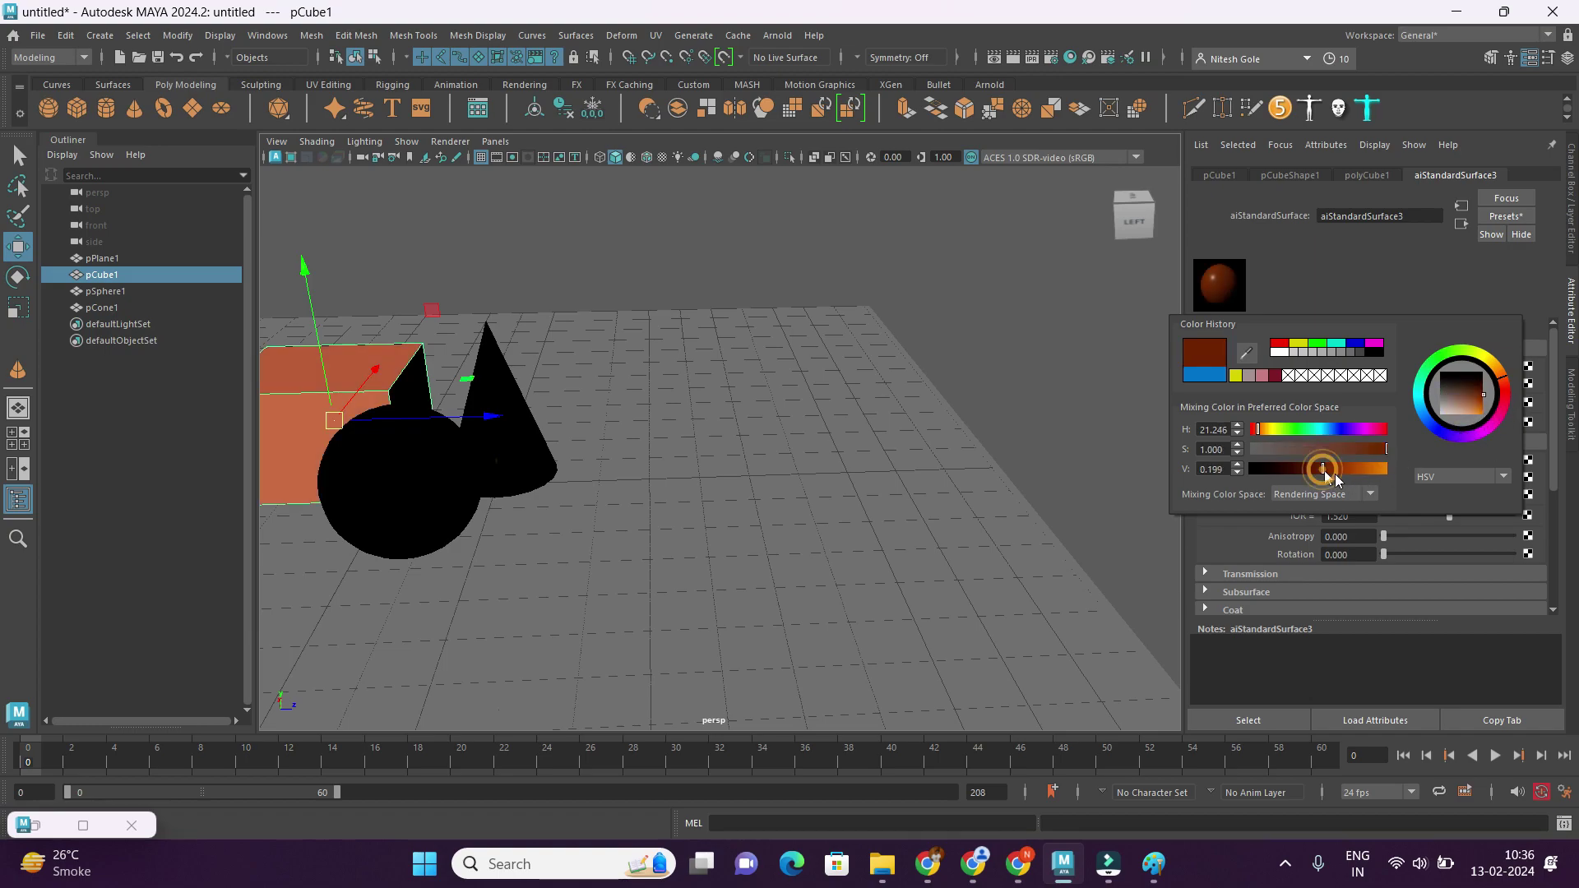
left_click(752, 221)
Assign a new Arnold aiStandardSurface material to the plane.
left_click_drag(735, 392, 762, 504, "alt")
scroll(787, 457, "up", 3)
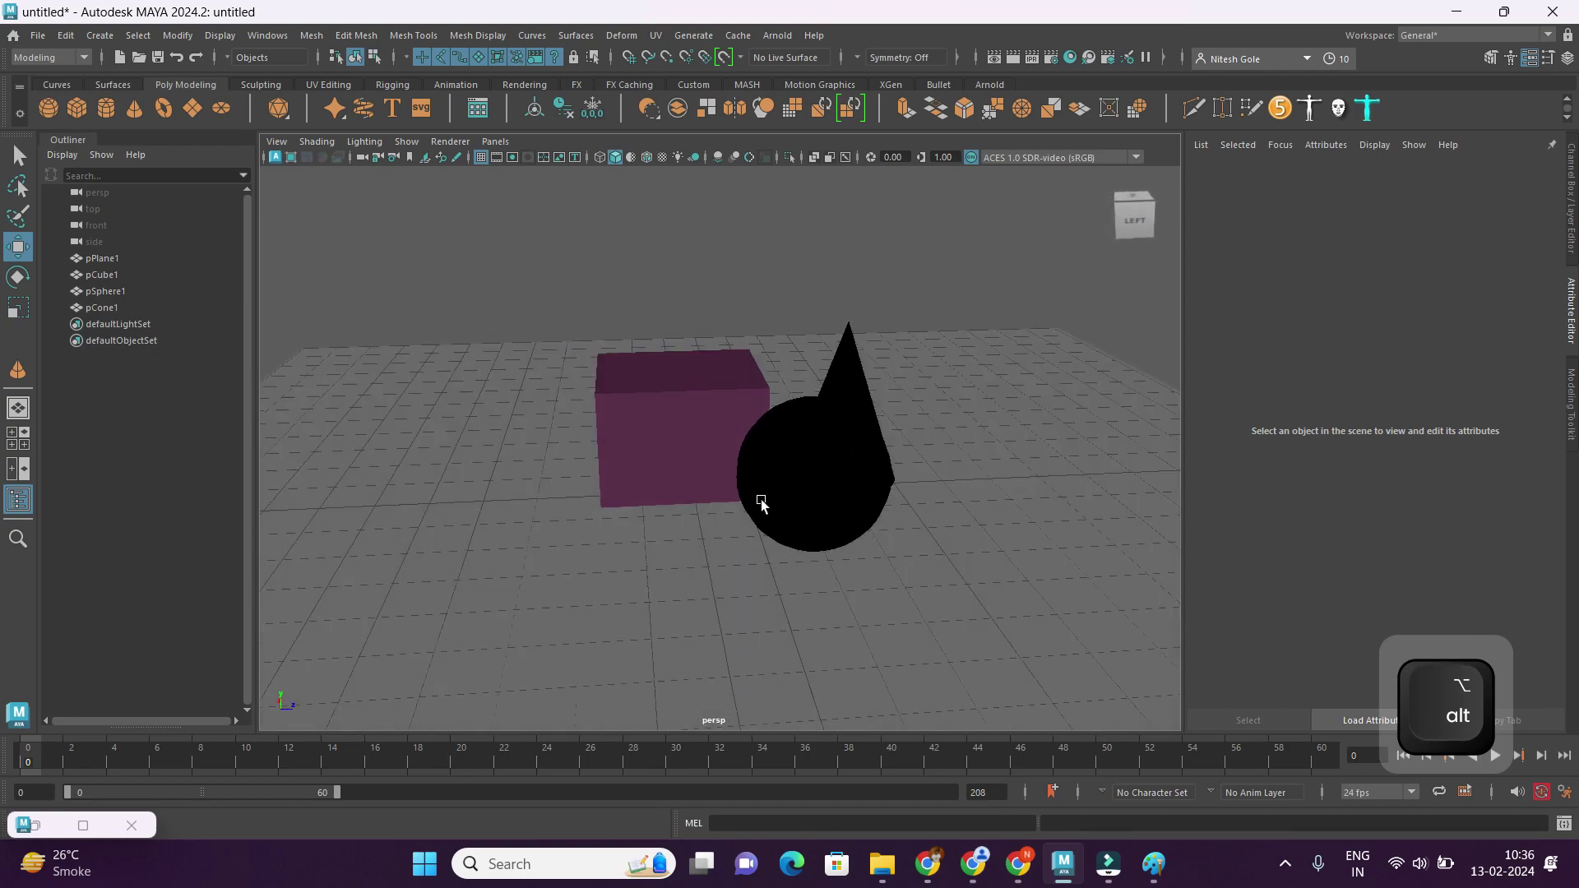
left_click(973, 347)
right_click(973, 347)
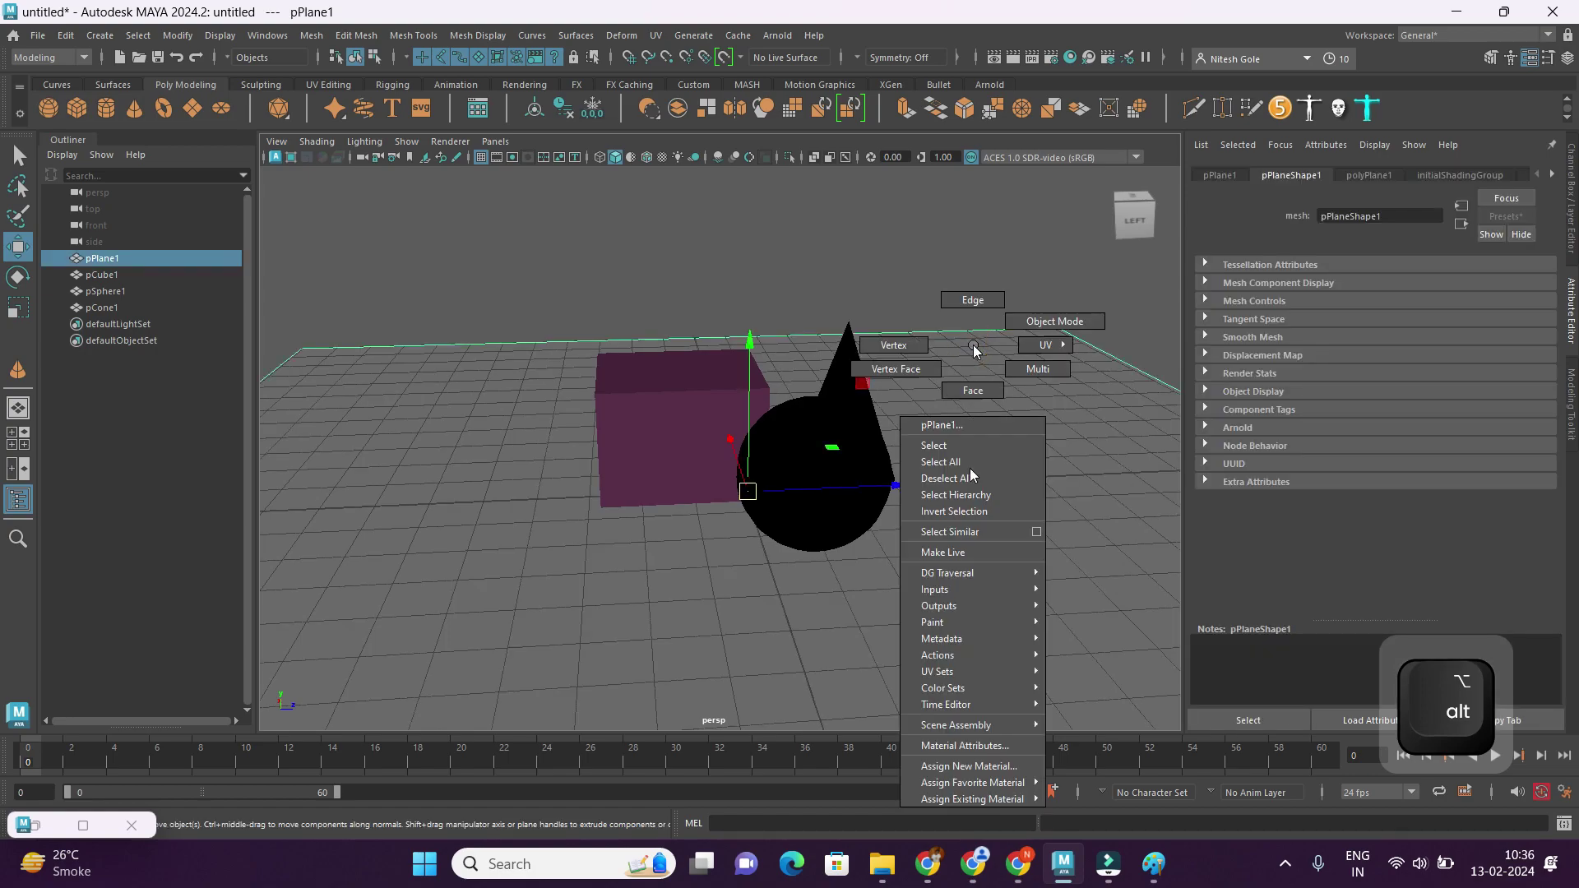
left_click(979, 765)
left_click(571, 433)
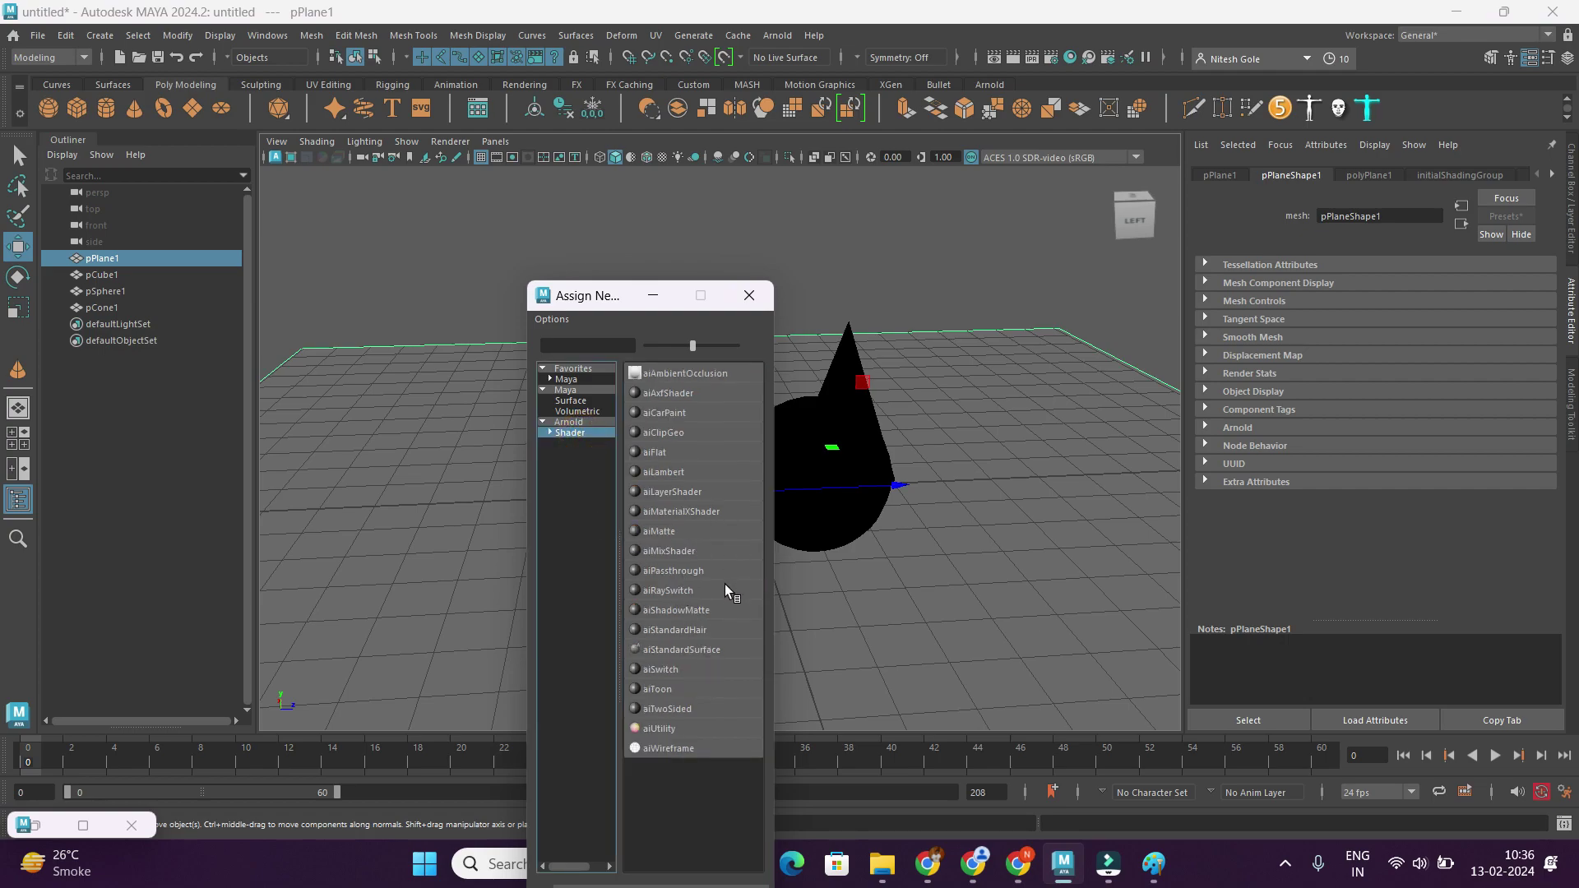
left_click(702, 650)
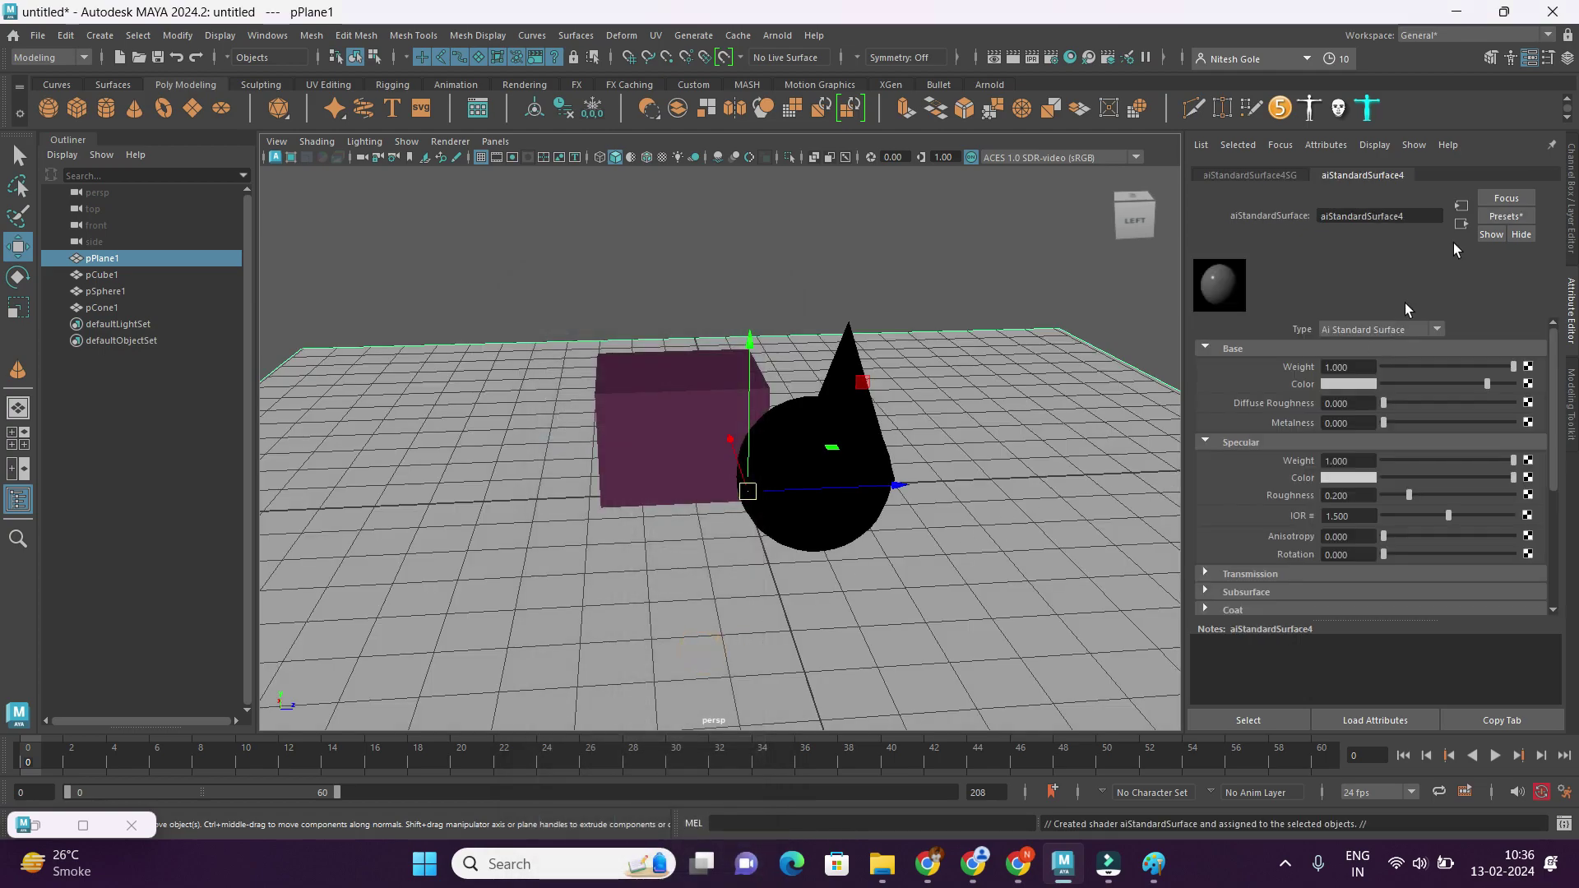
Replace the plane material's settings with the Ceramic preset and deselect the plane.
left_click(1493, 218)
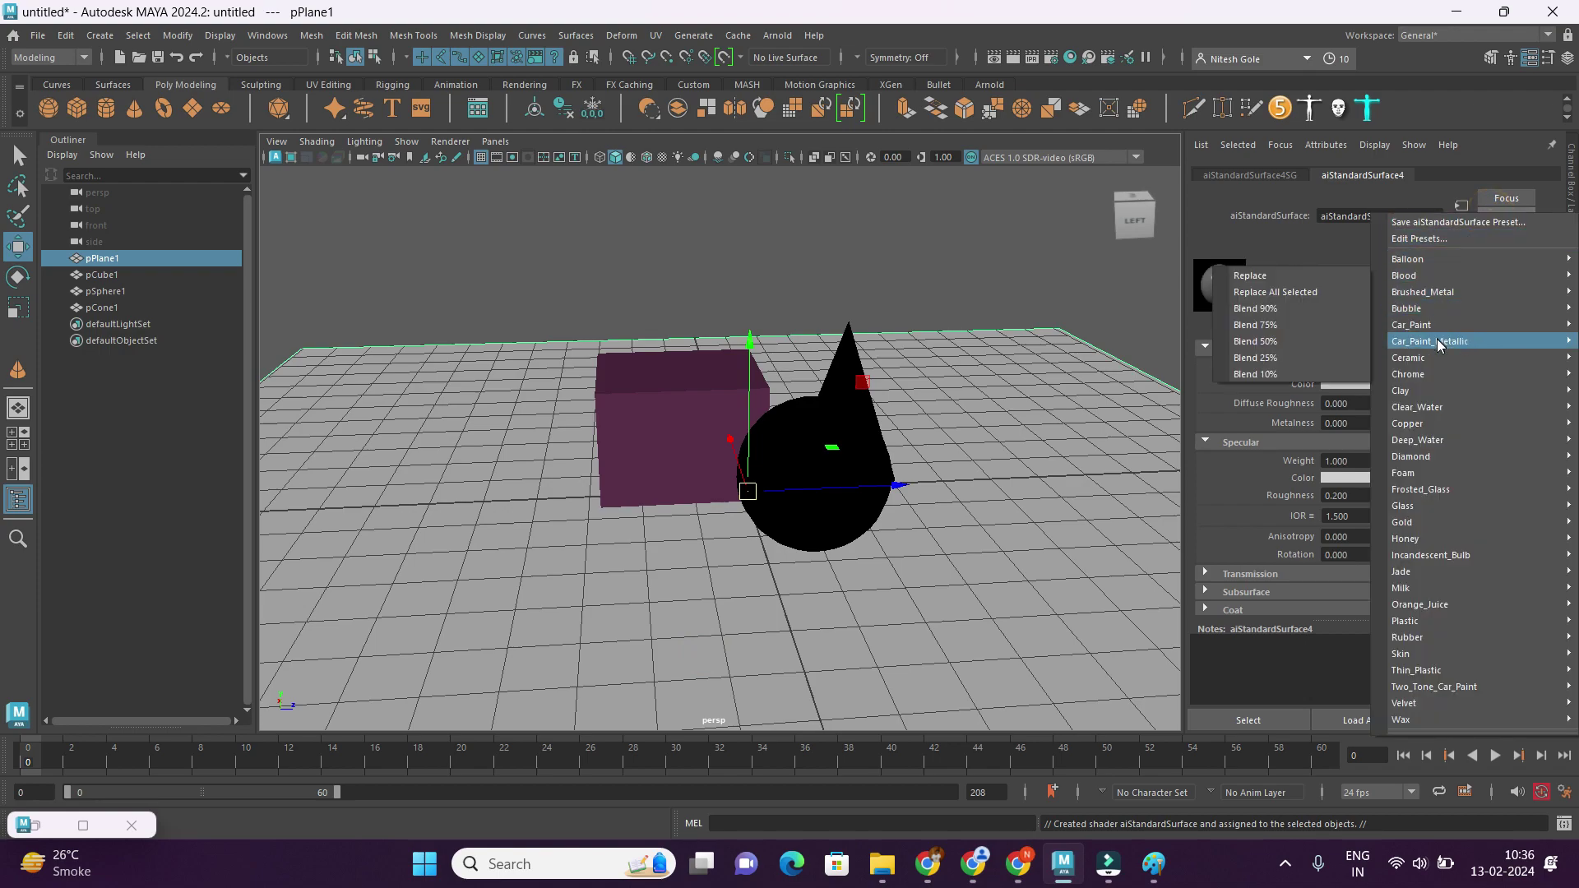
mouse_move(1446, 407)
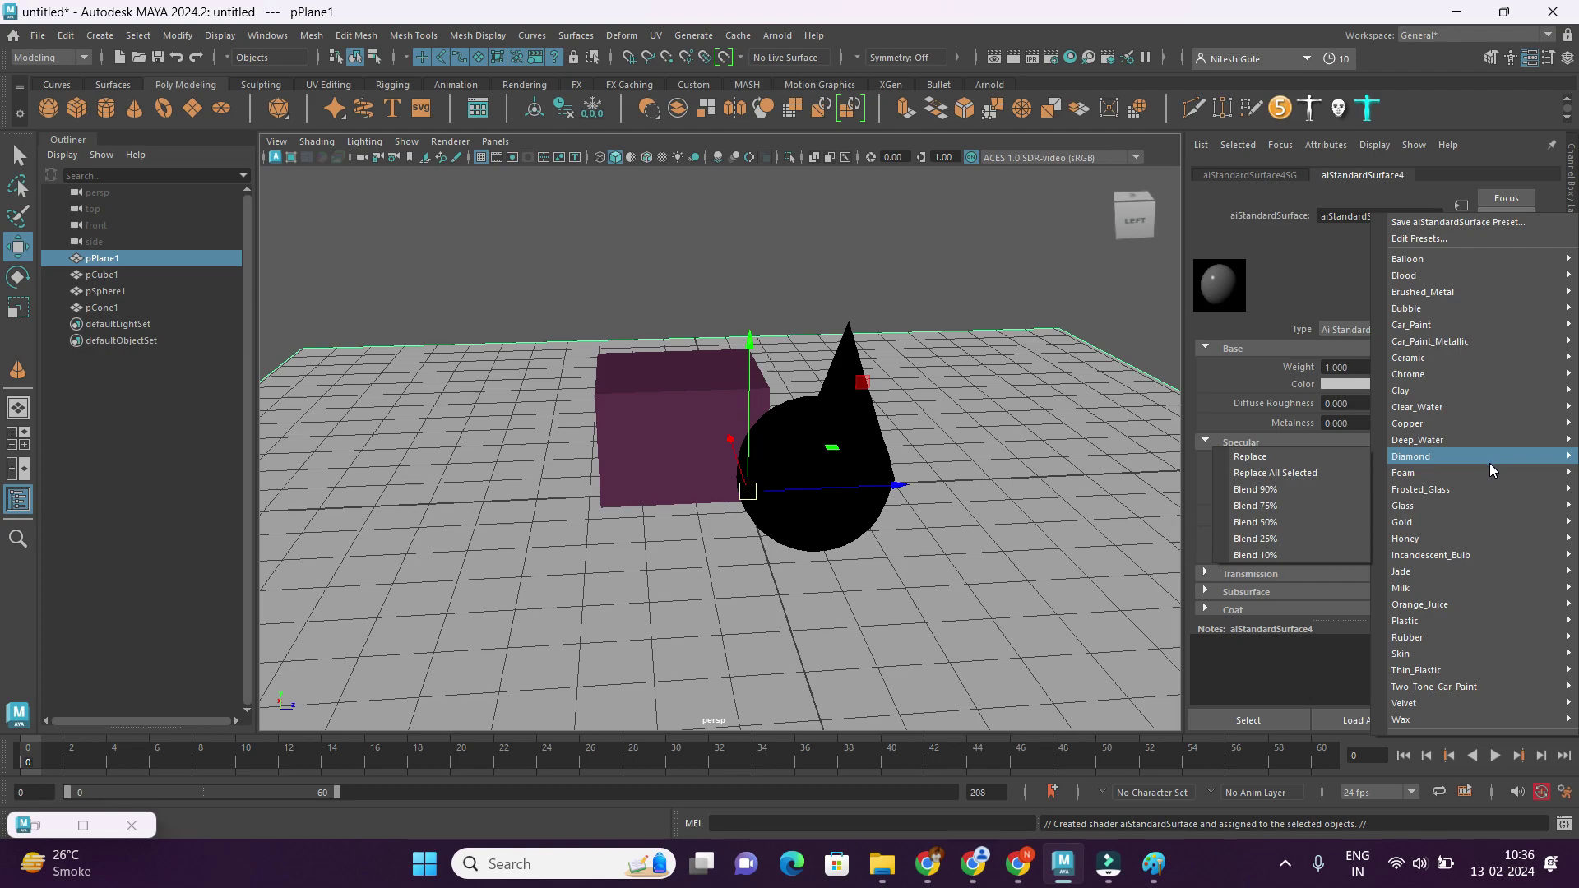
mouse_move(1490, 474)
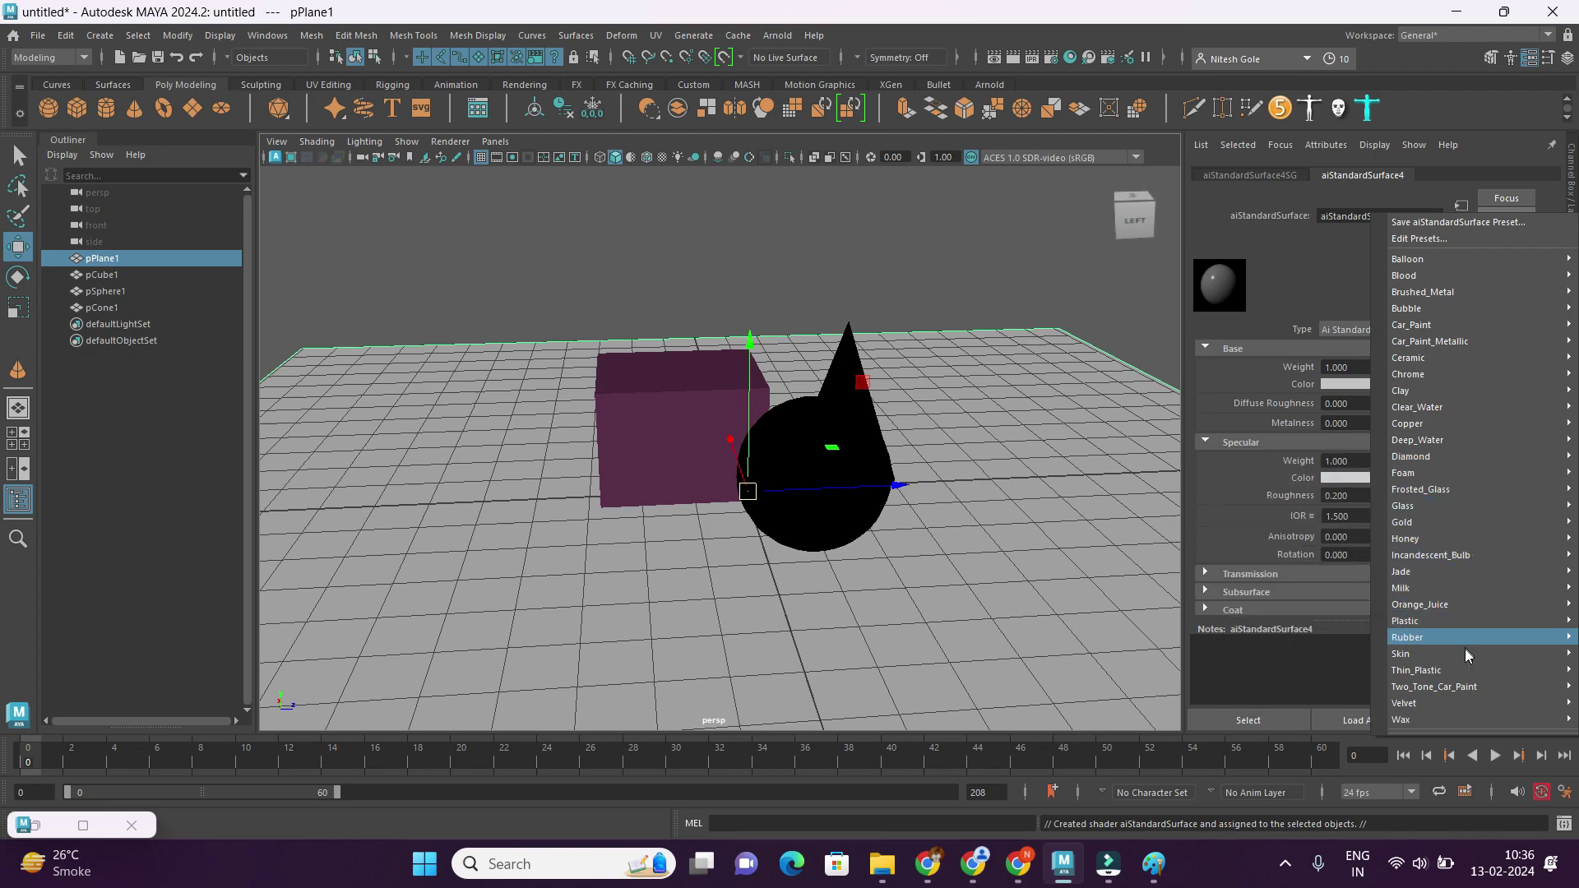
mouse_move(1448, 691)
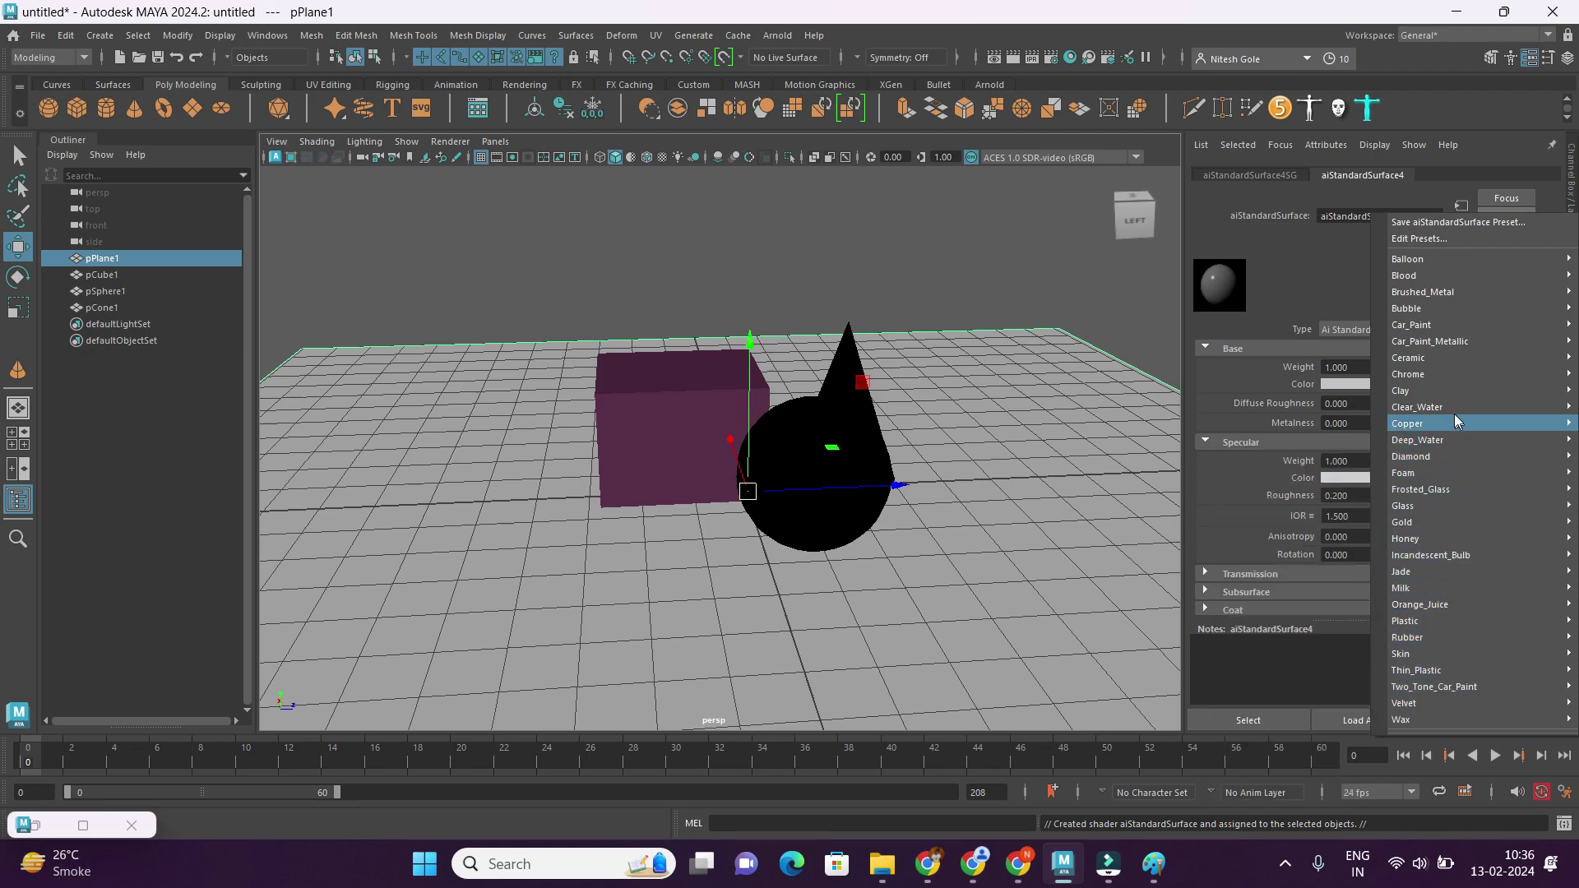
mouse_move(1438, 378)
left_click(1283, 372)
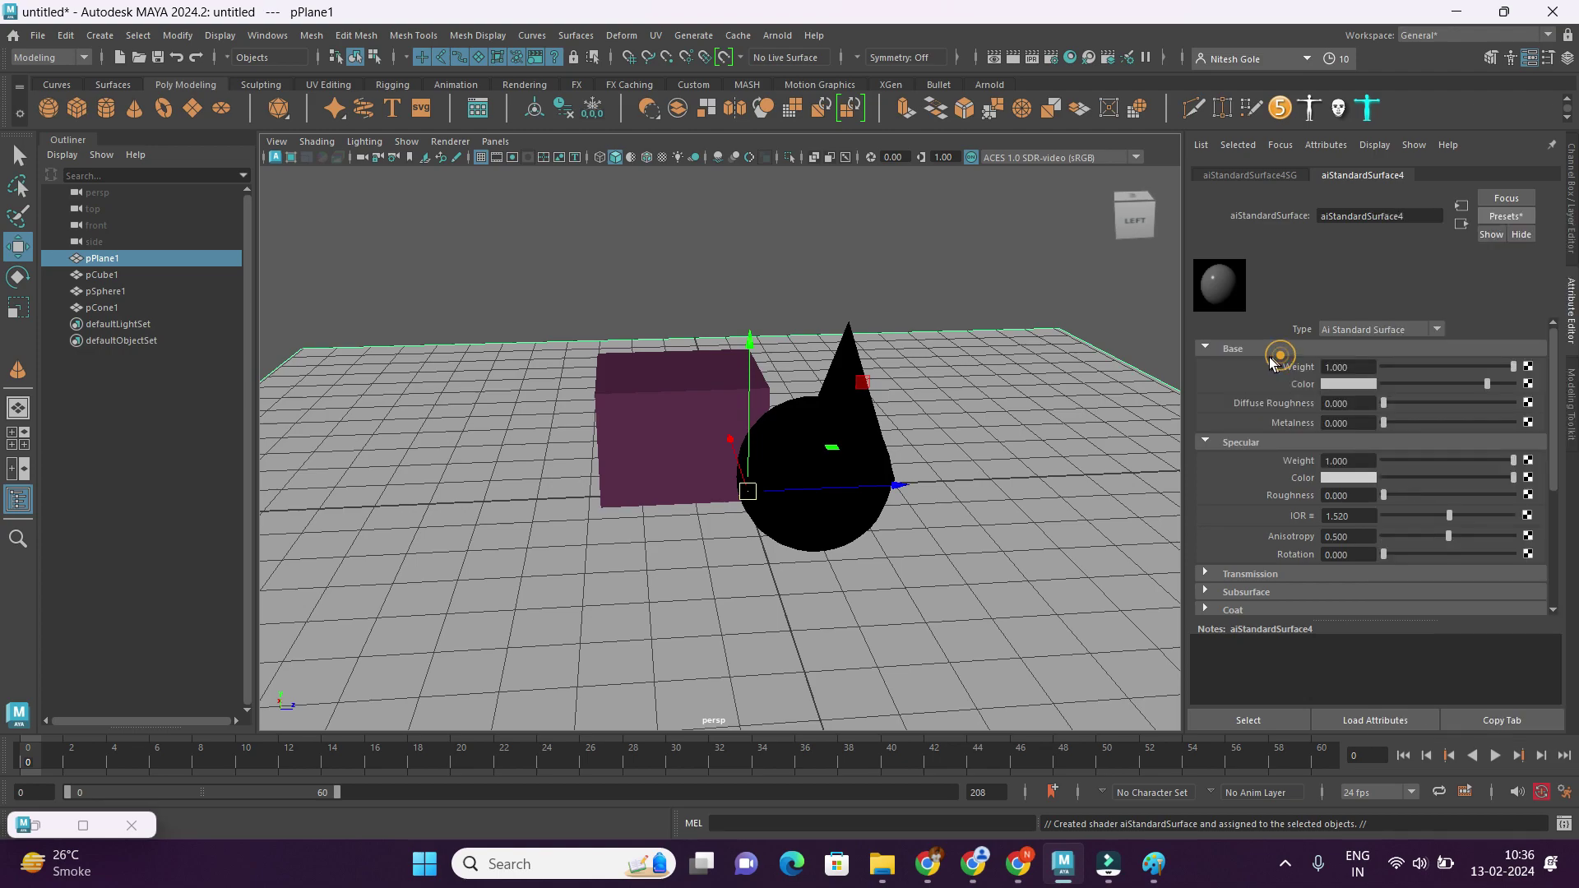
left_click(747, 247)
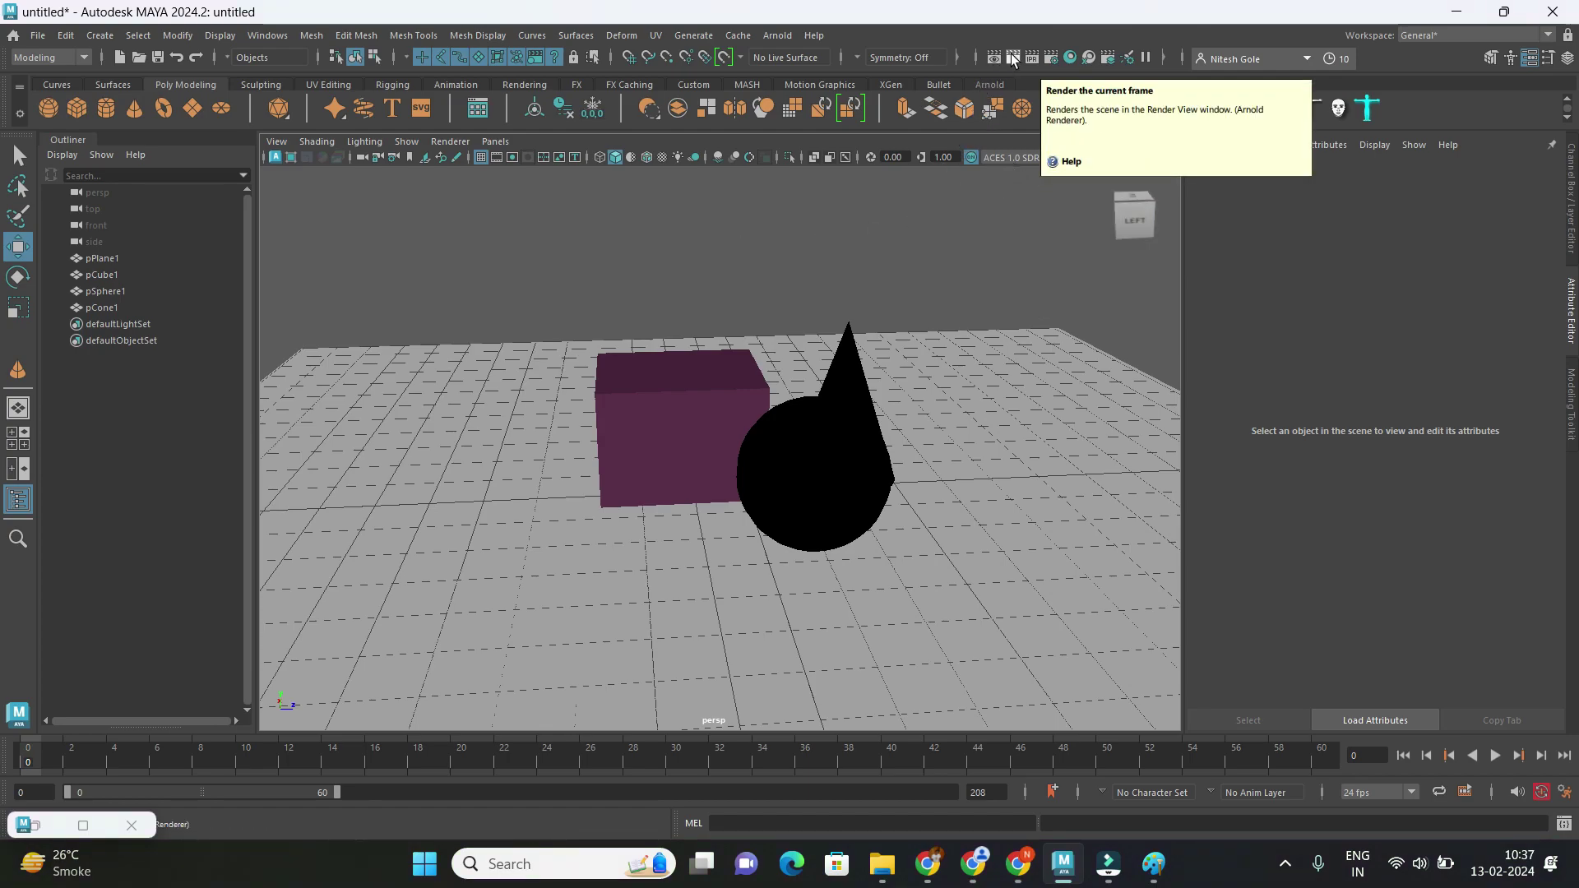
Turn on the film gate in the perspective view and frame the cube, sphere and cone inside it.
scroll(824, 392, "up", 2)
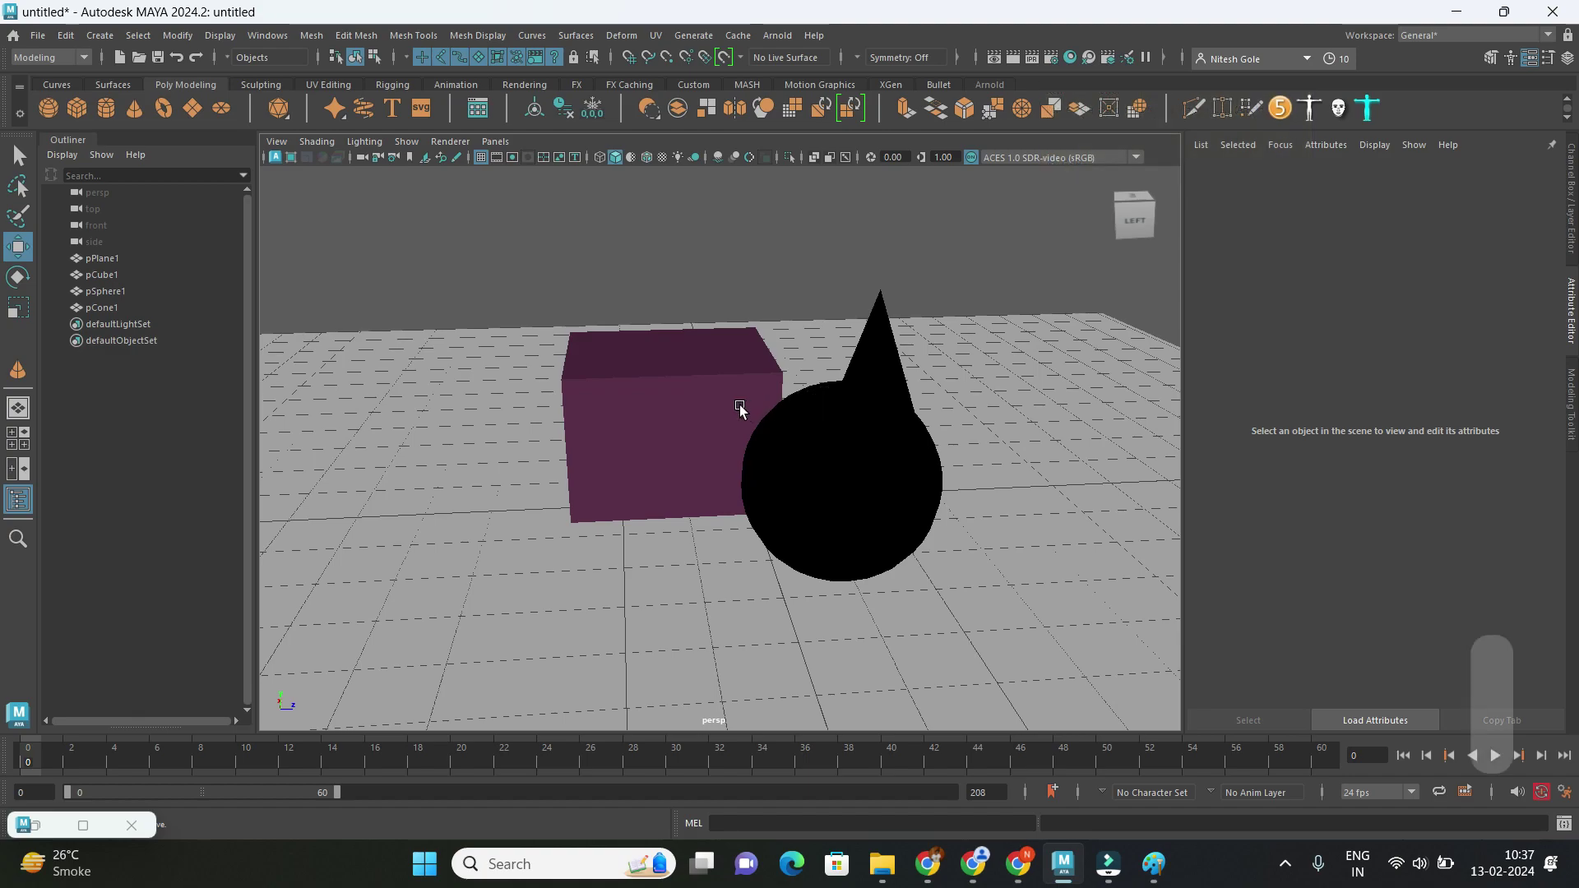
left_click_drag(740, 407, 652, 461, "alt")
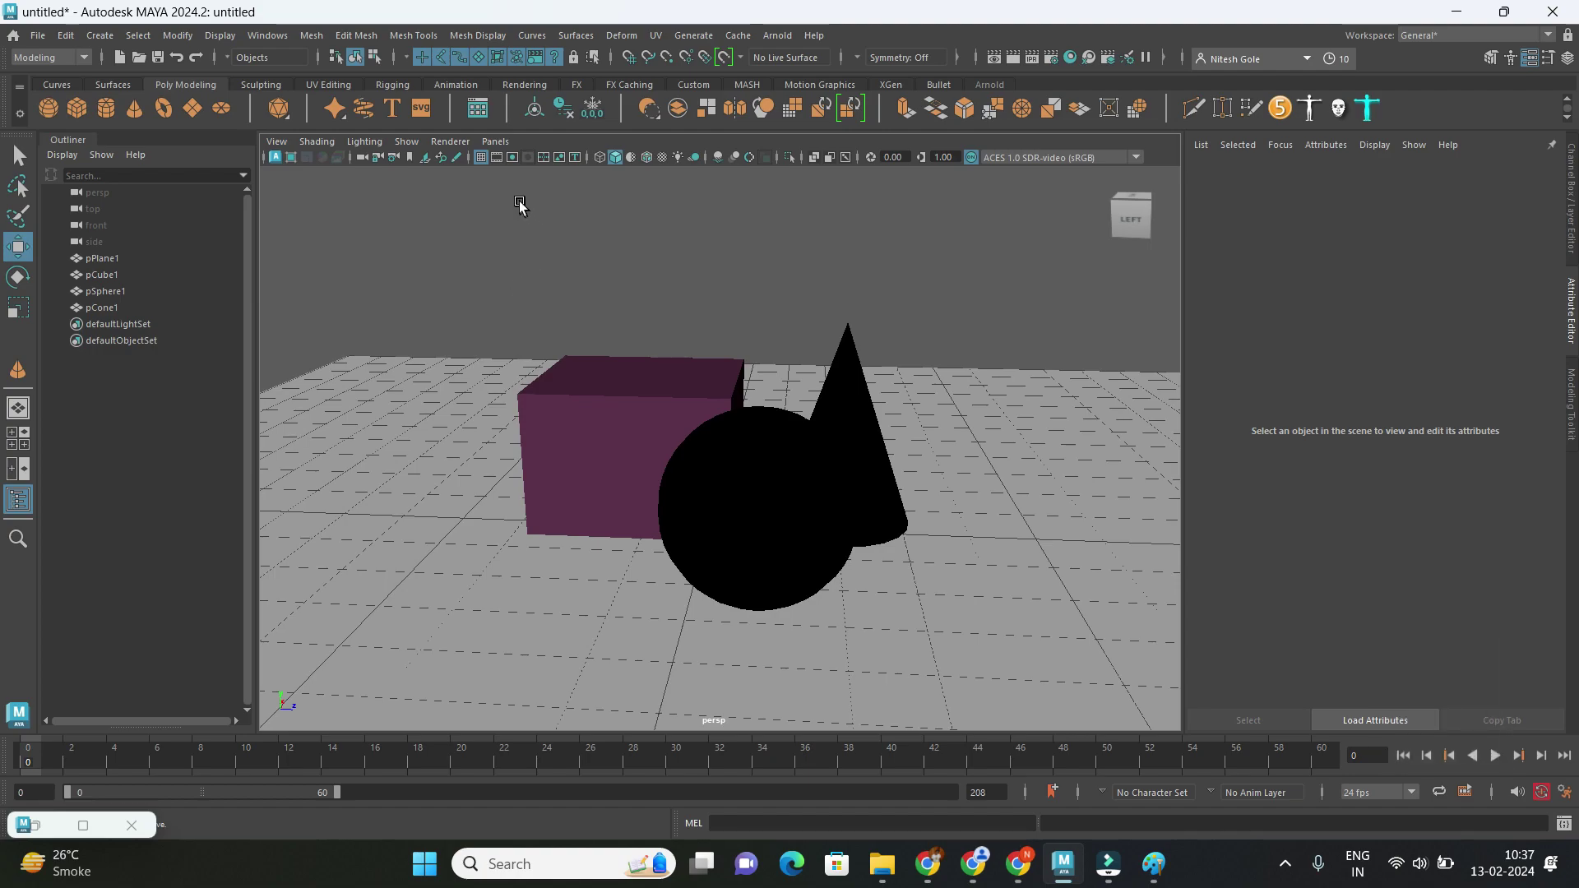
left_click(497, 158)
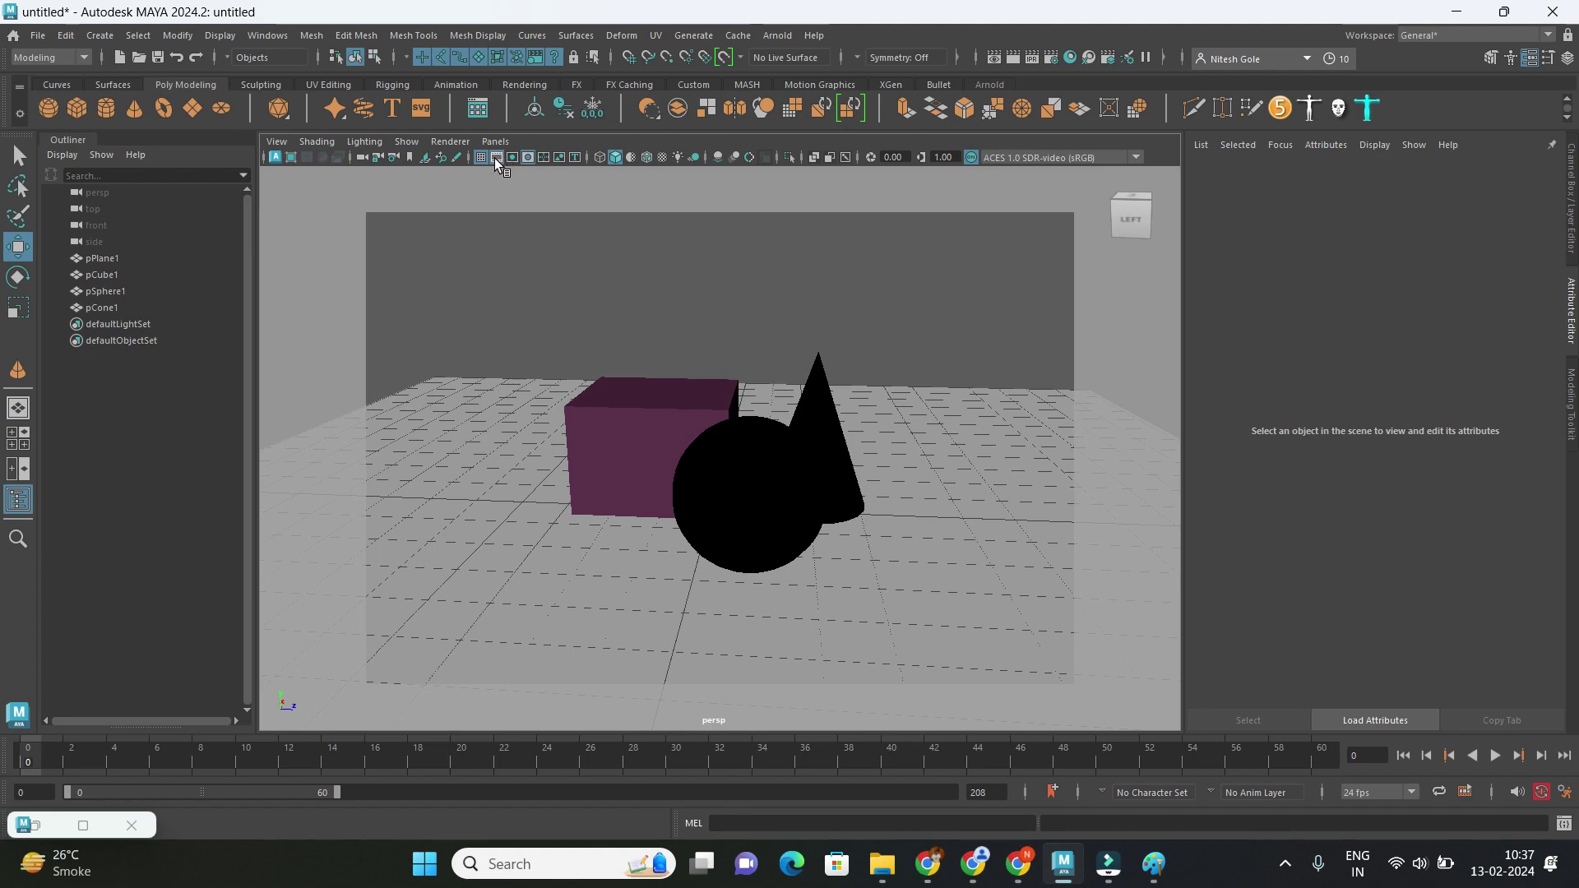
scroll(695, 436, "up", 5)
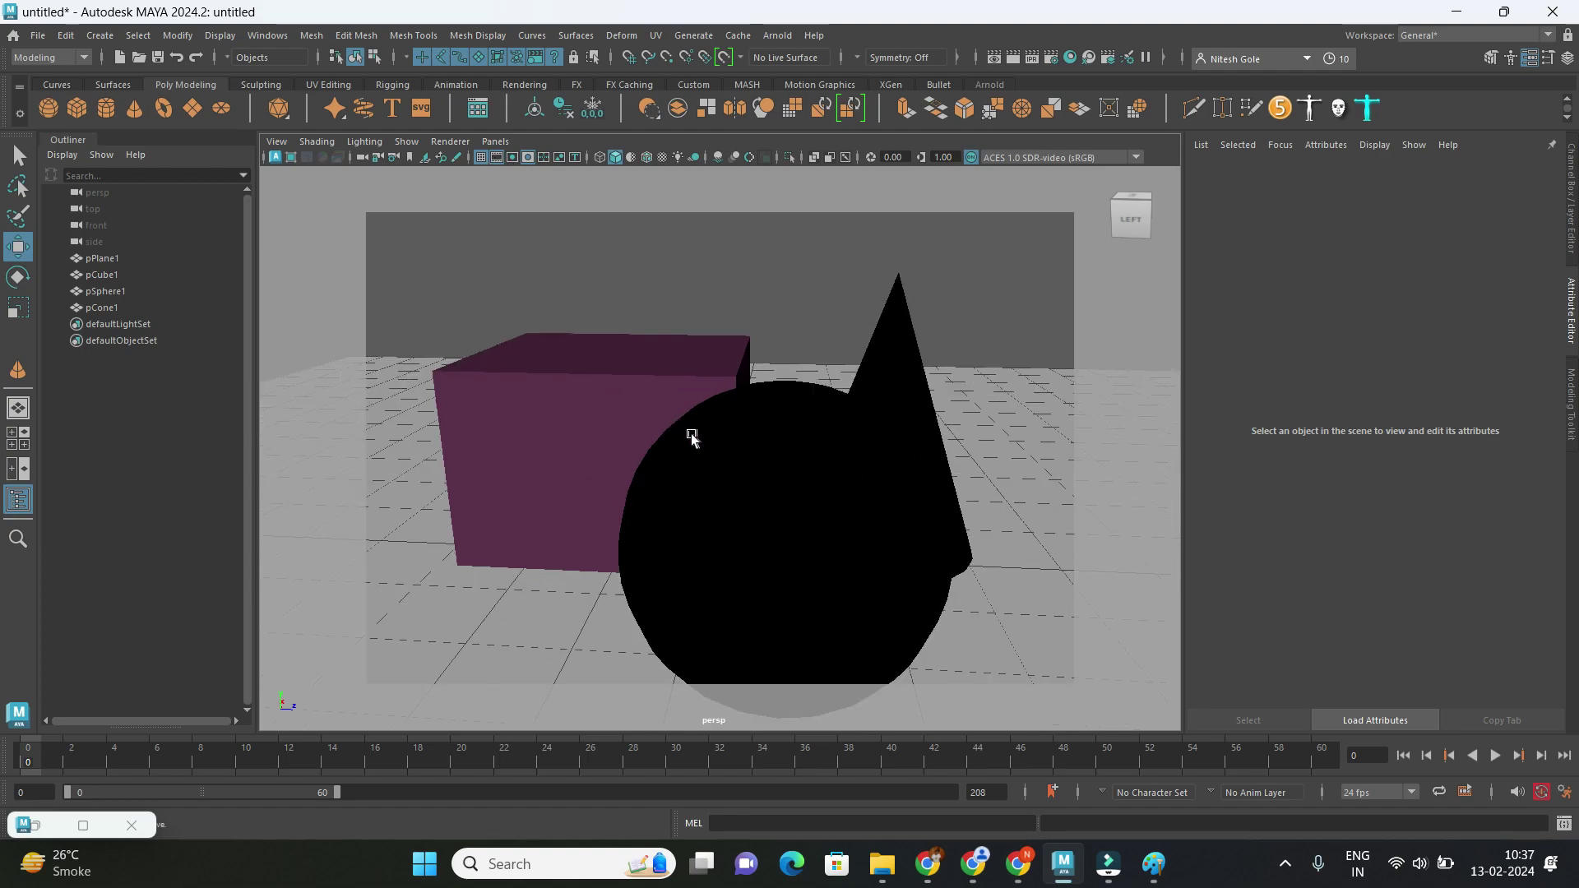
left_click(500, 160)
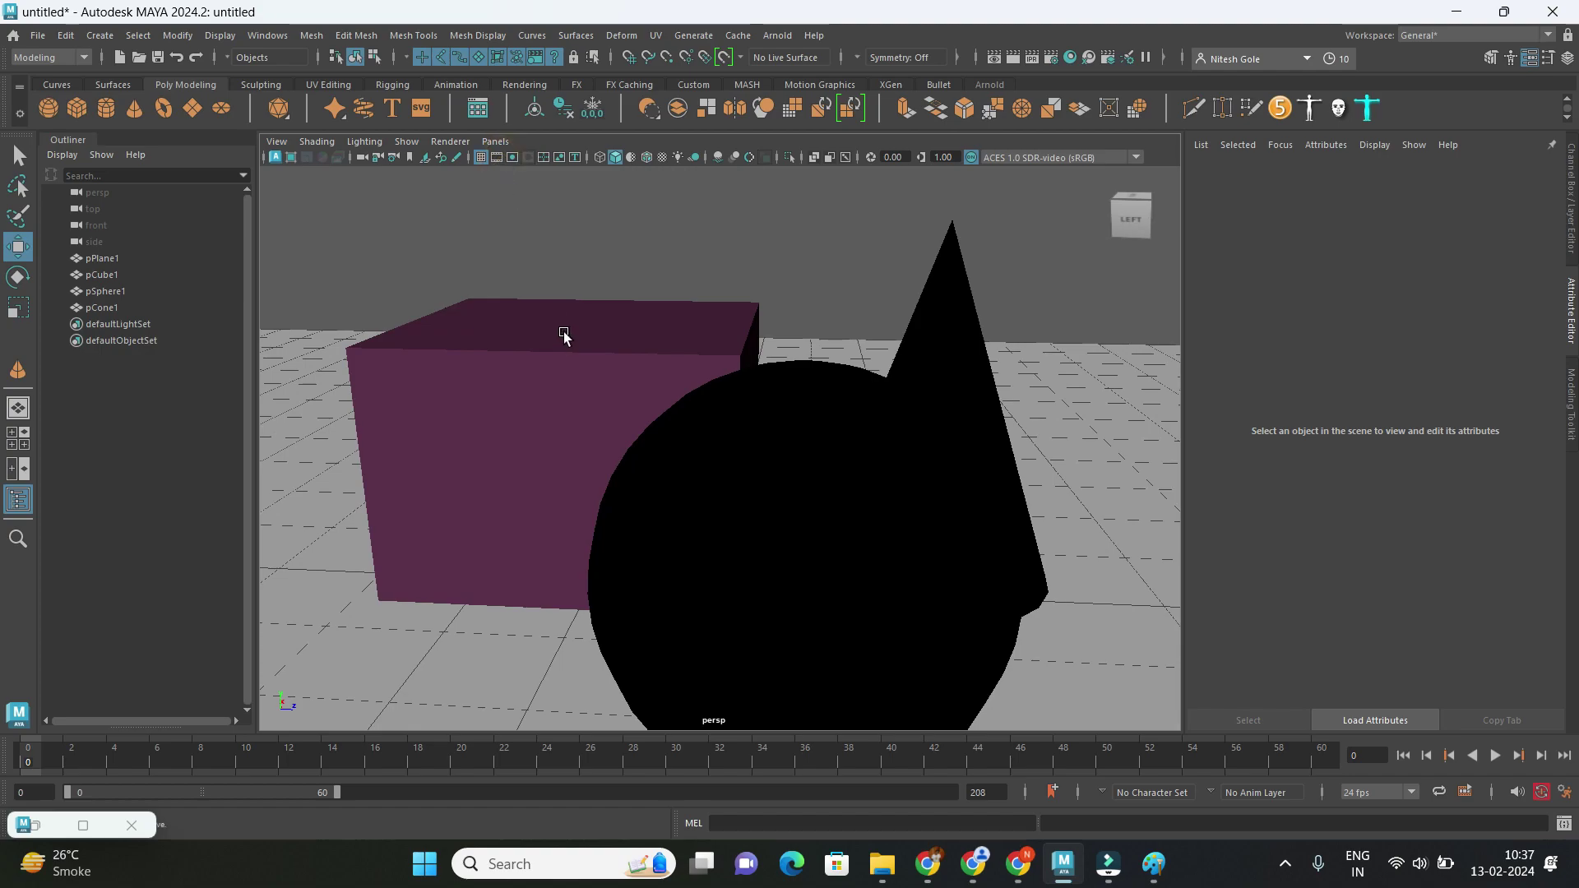
left_click(500, 160)
left_click_drag(633, 440, 562, 424, "alt")
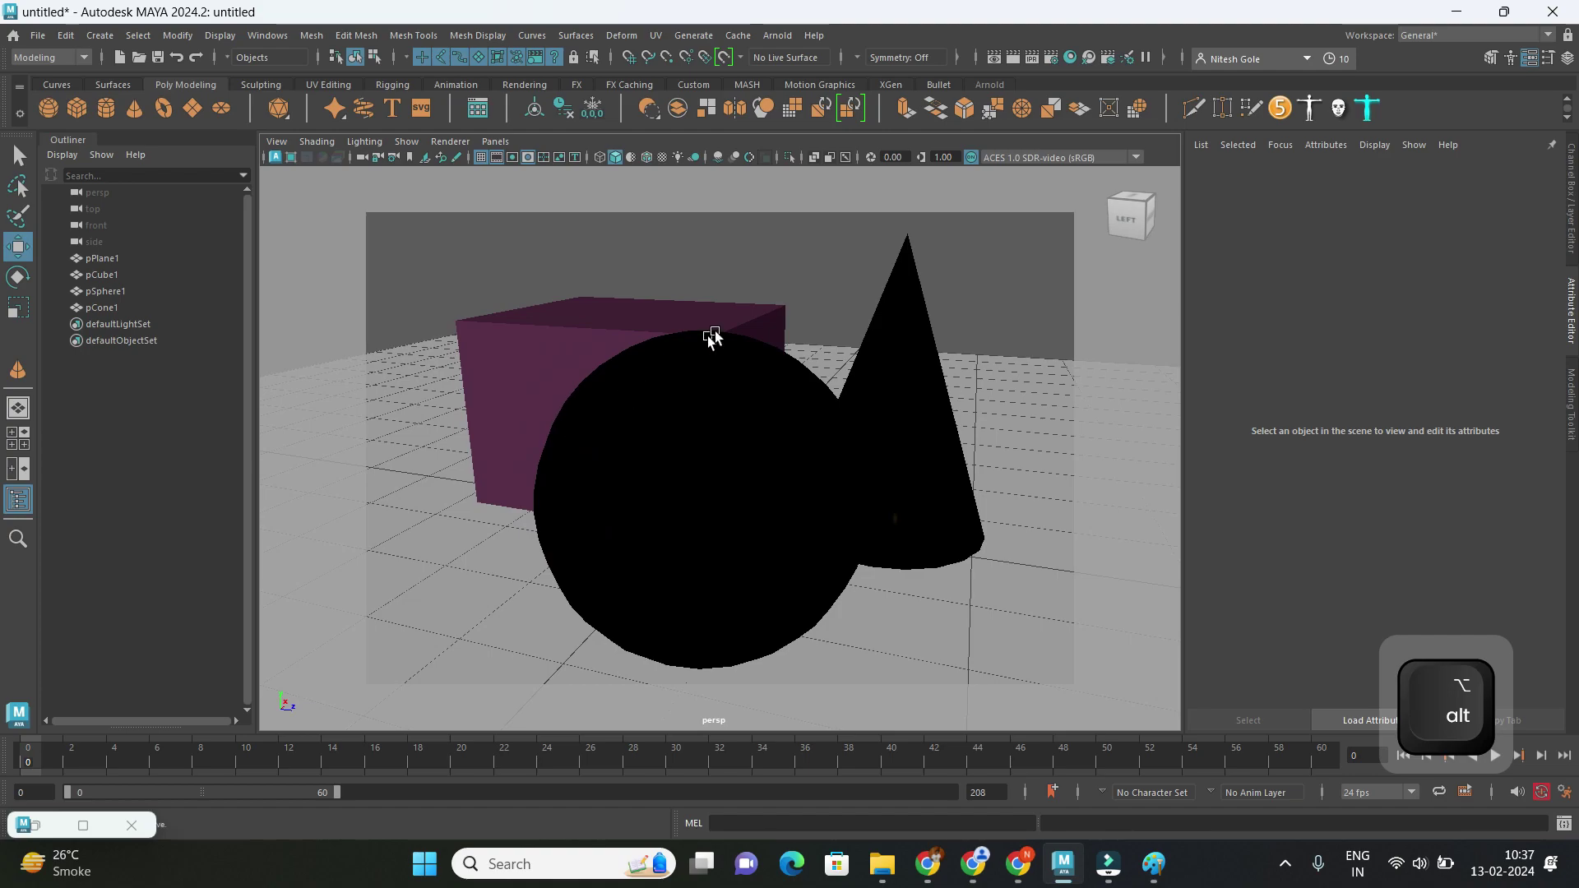
Render the perspective view live in Arnold RenderView without any lights and close the render window.
left_click(1013, 58)
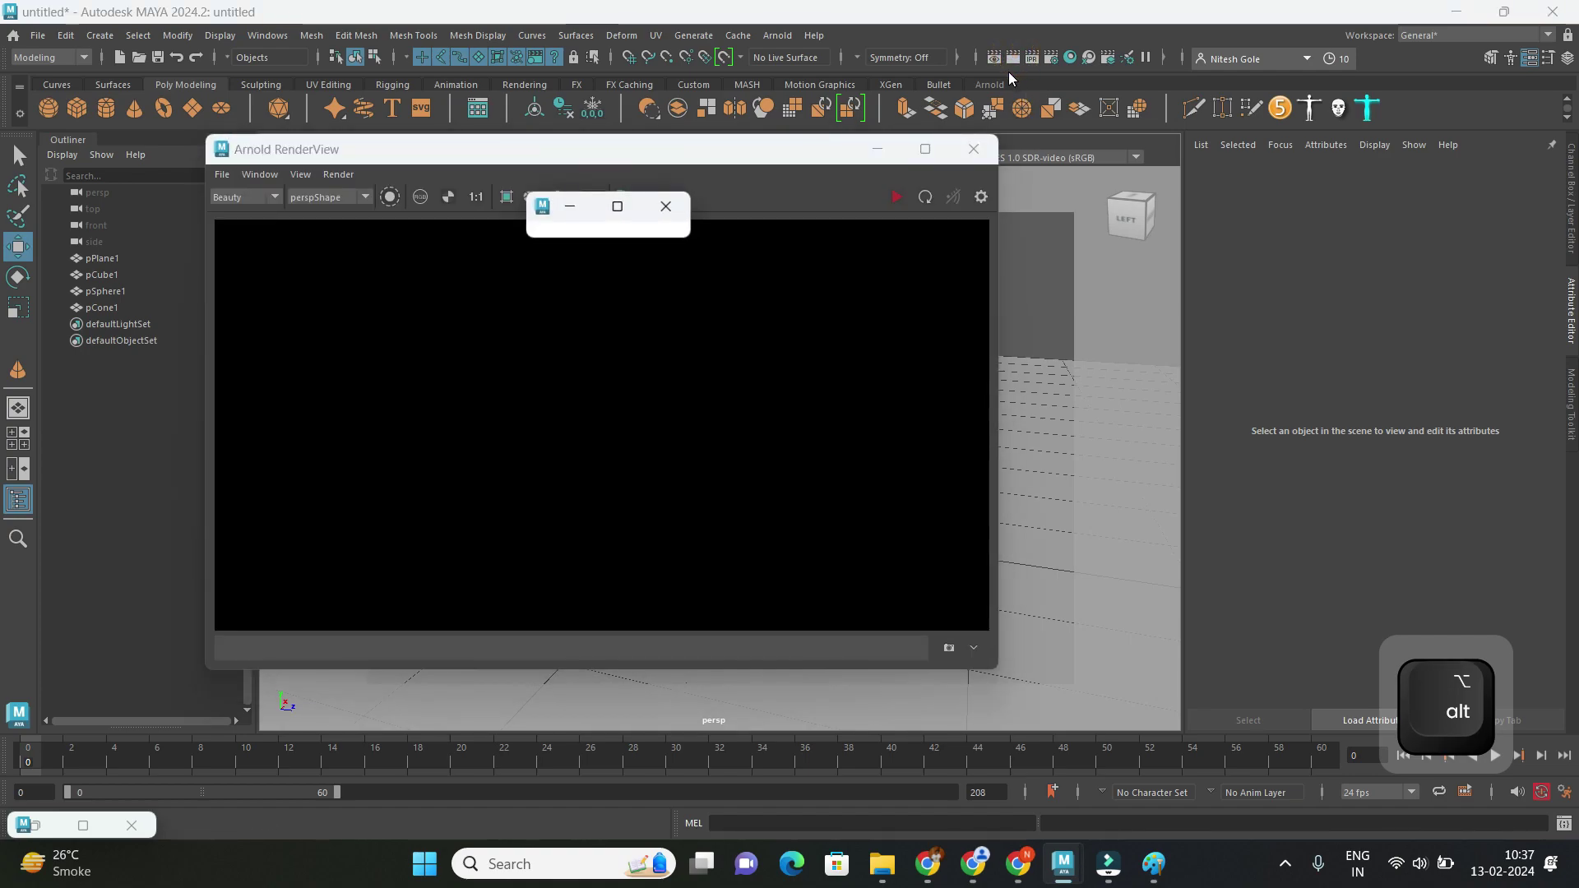
left_click(895, 199)
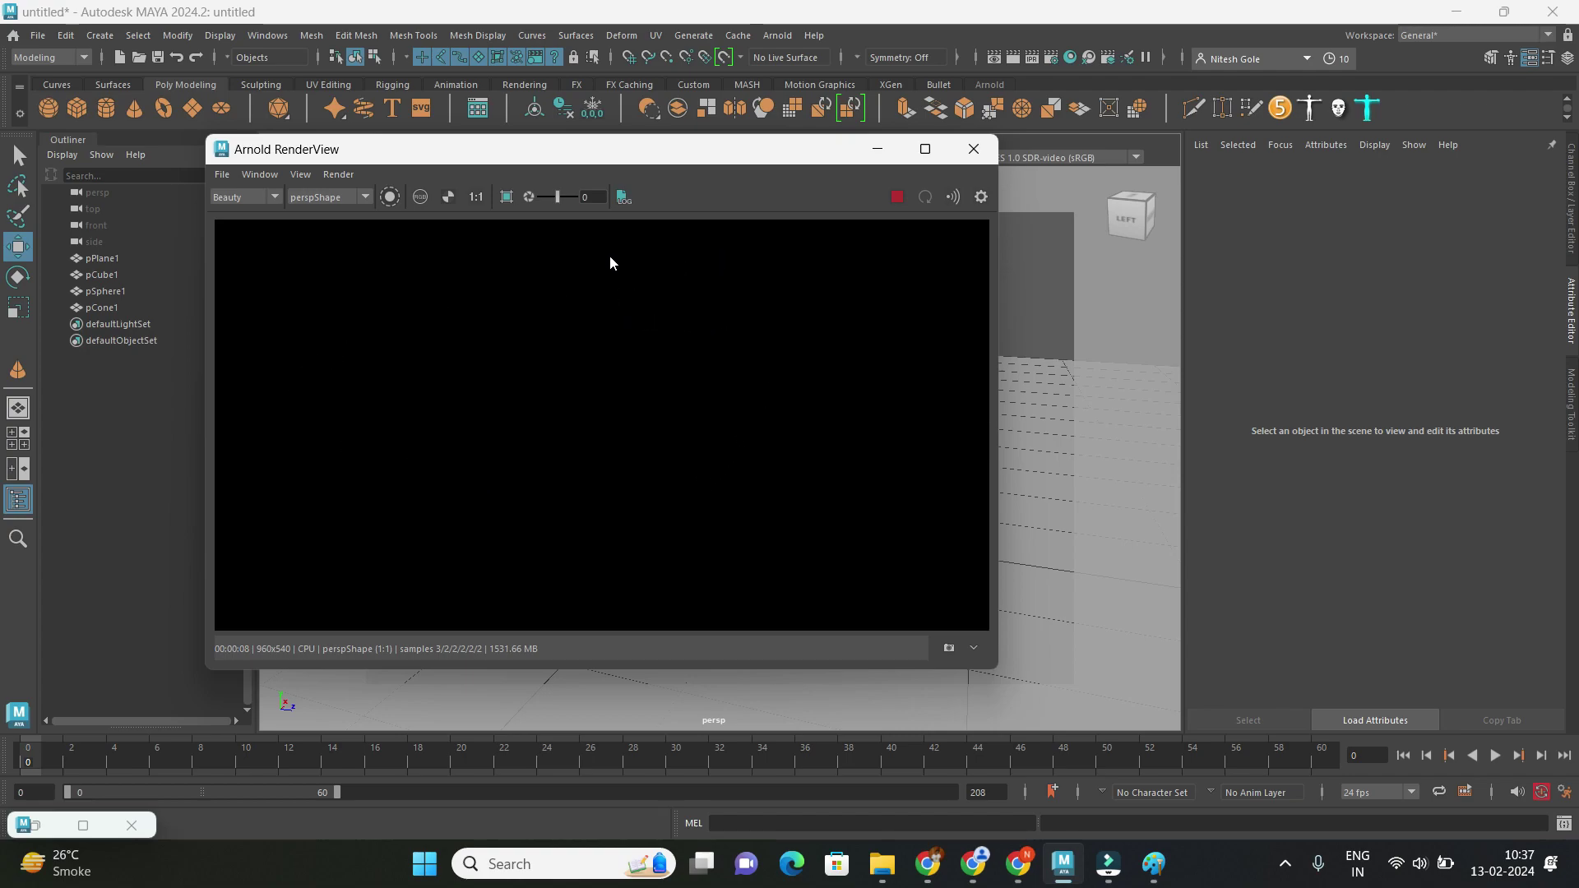
left_click(972, 154)
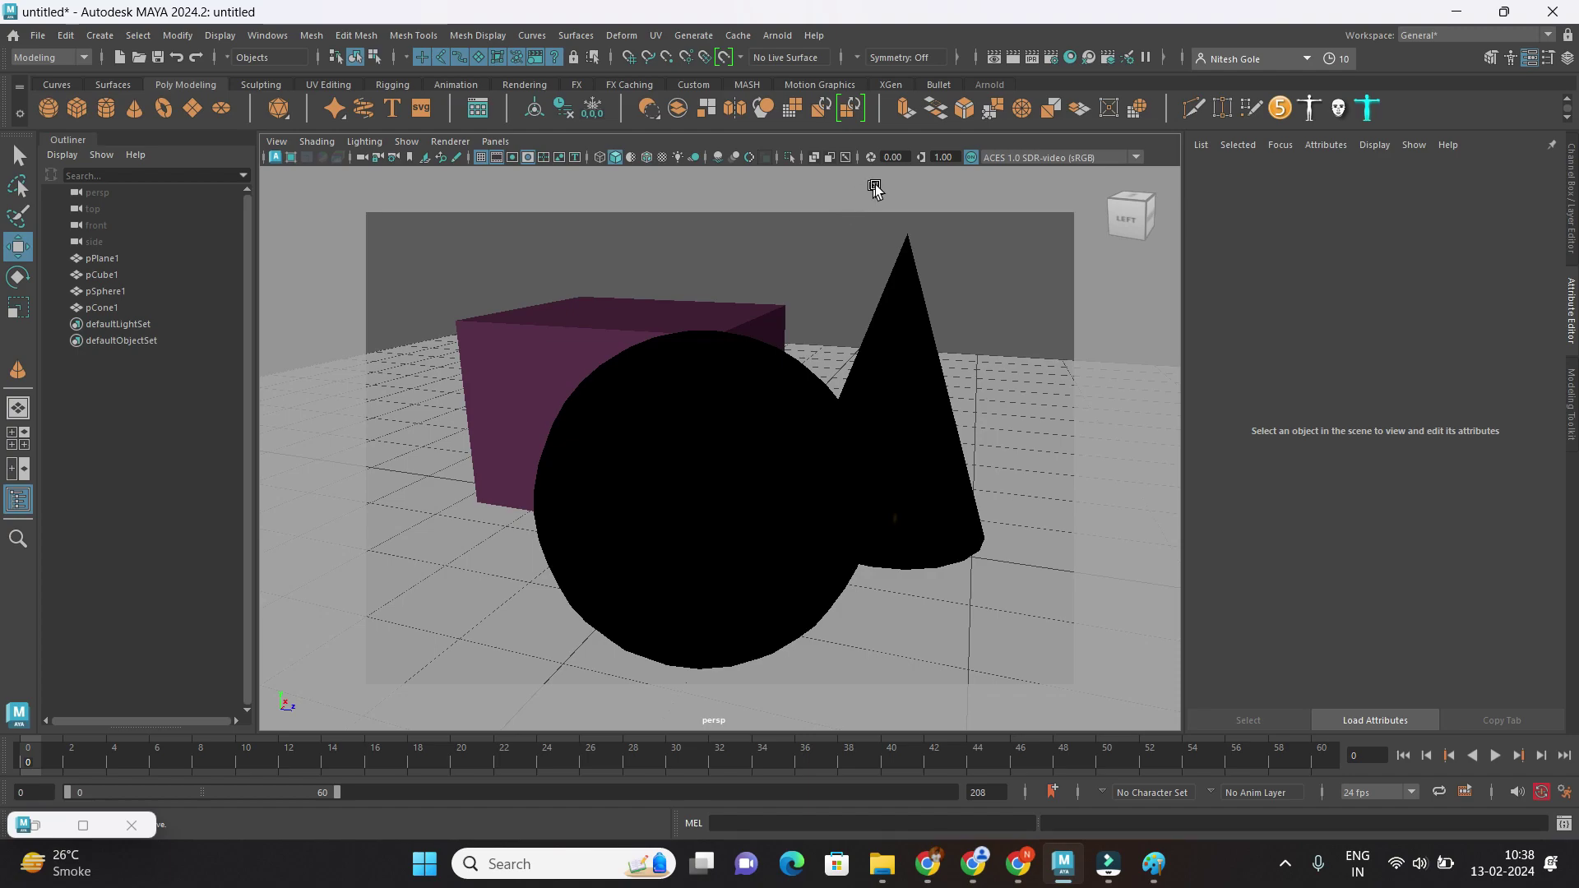
Add an Arnold Skydome Light to the scene.
left_click(773, 37)
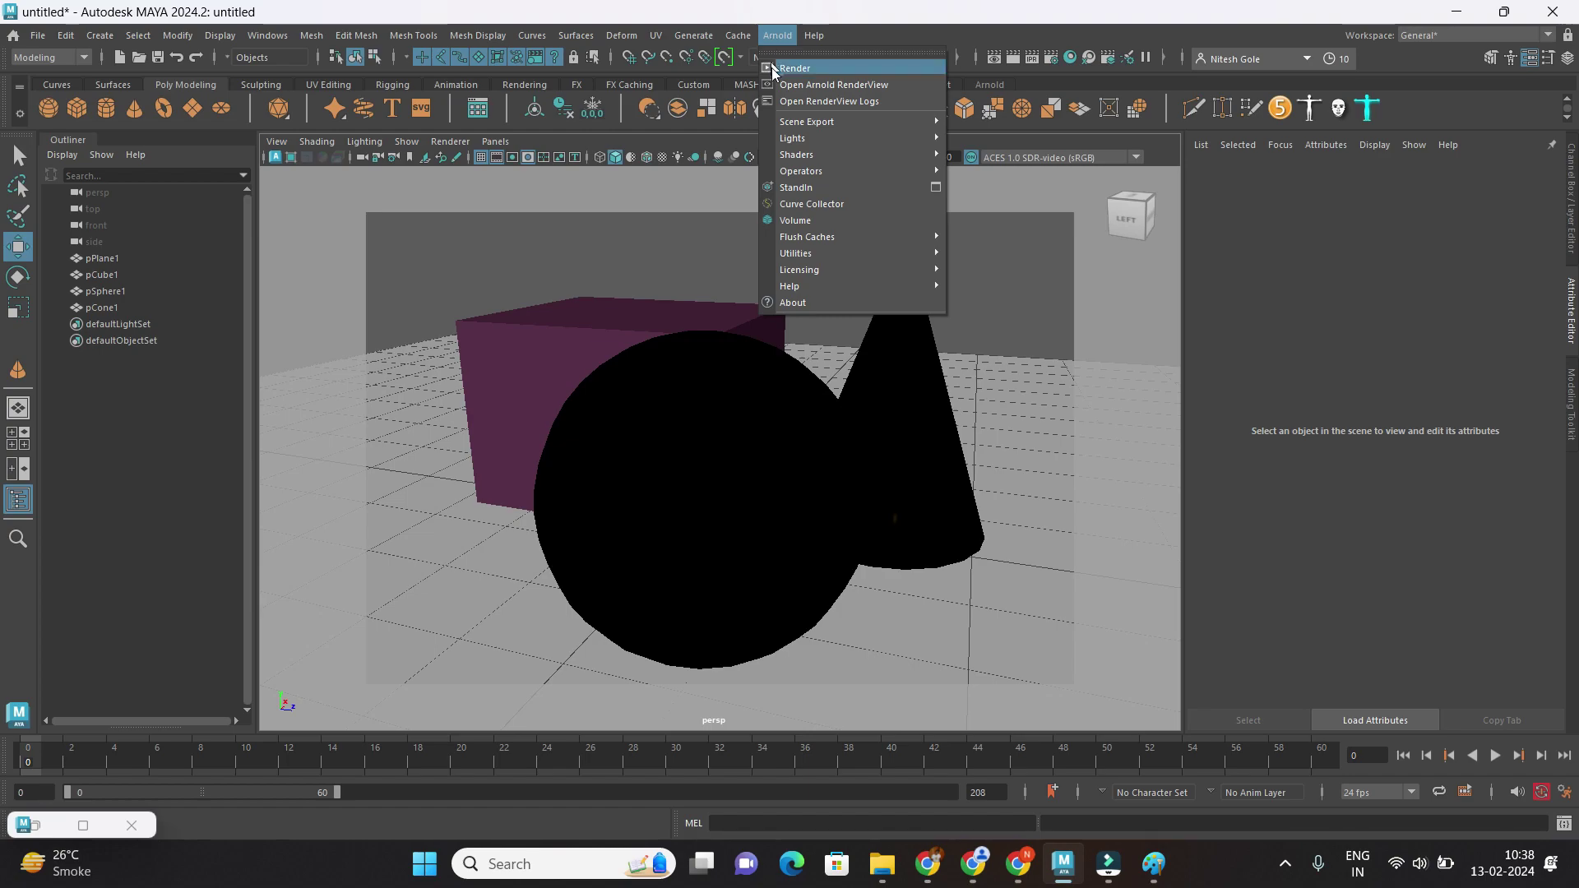
mouse_move(770, 137)
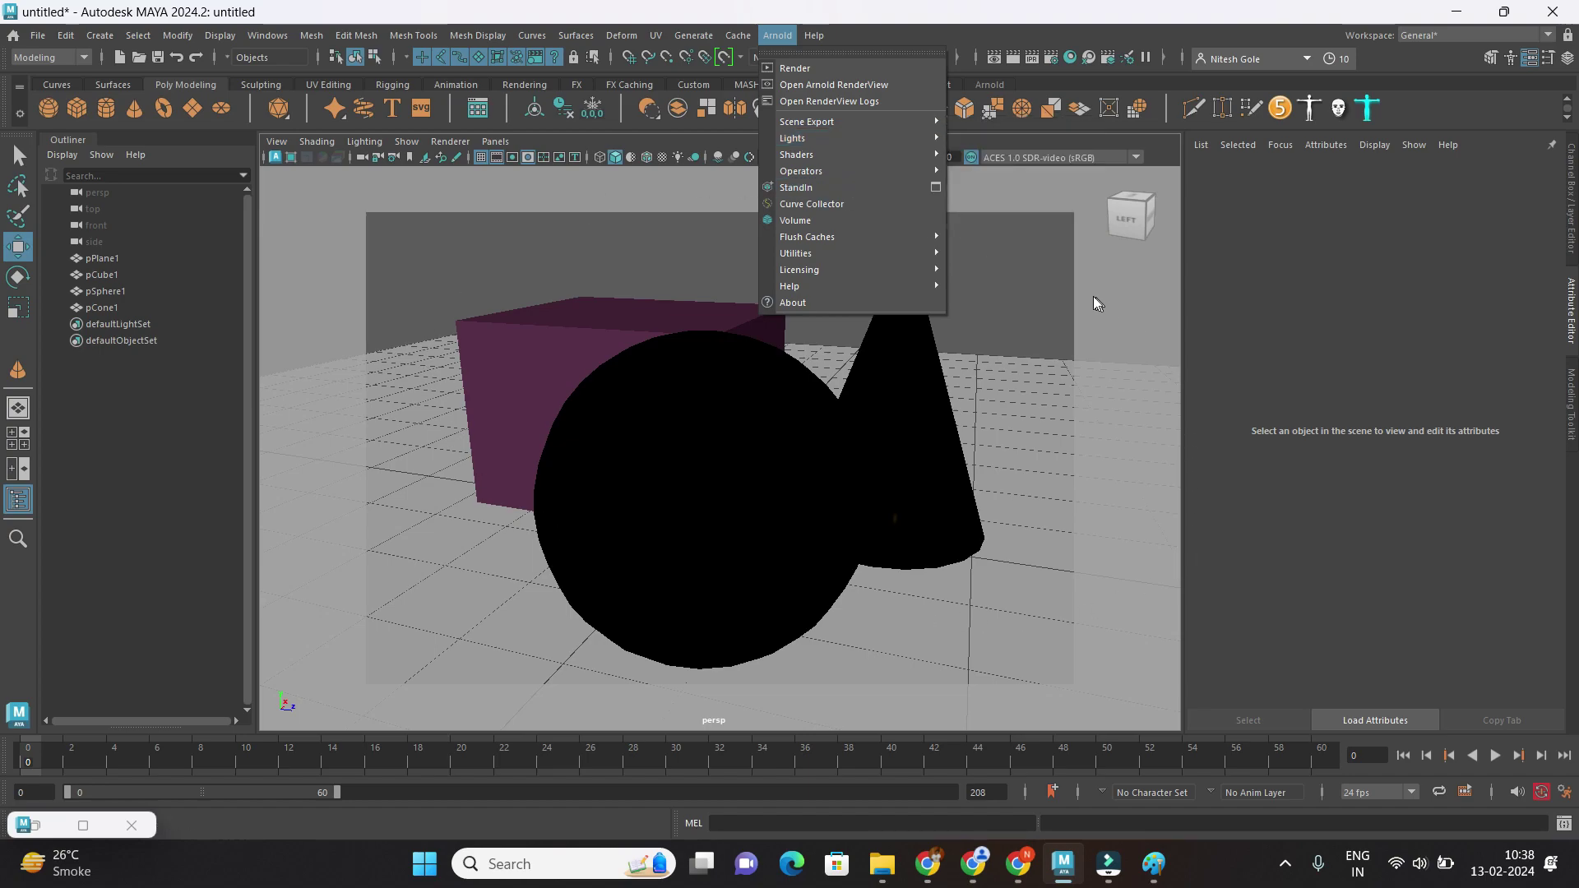
mouse_move(882, 141)
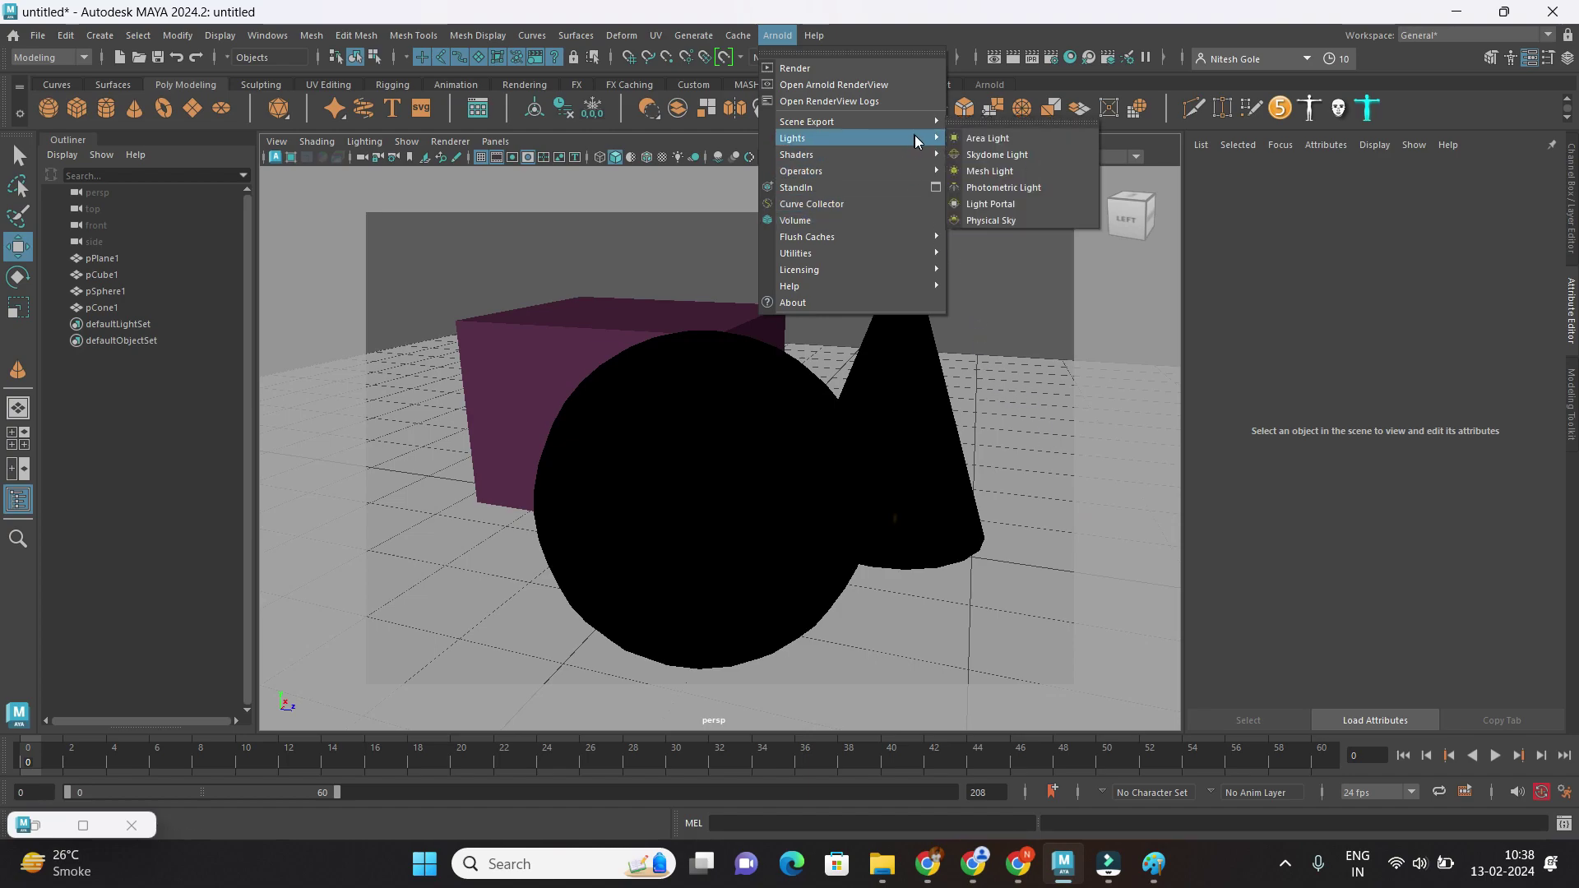
left_click(983, 156)
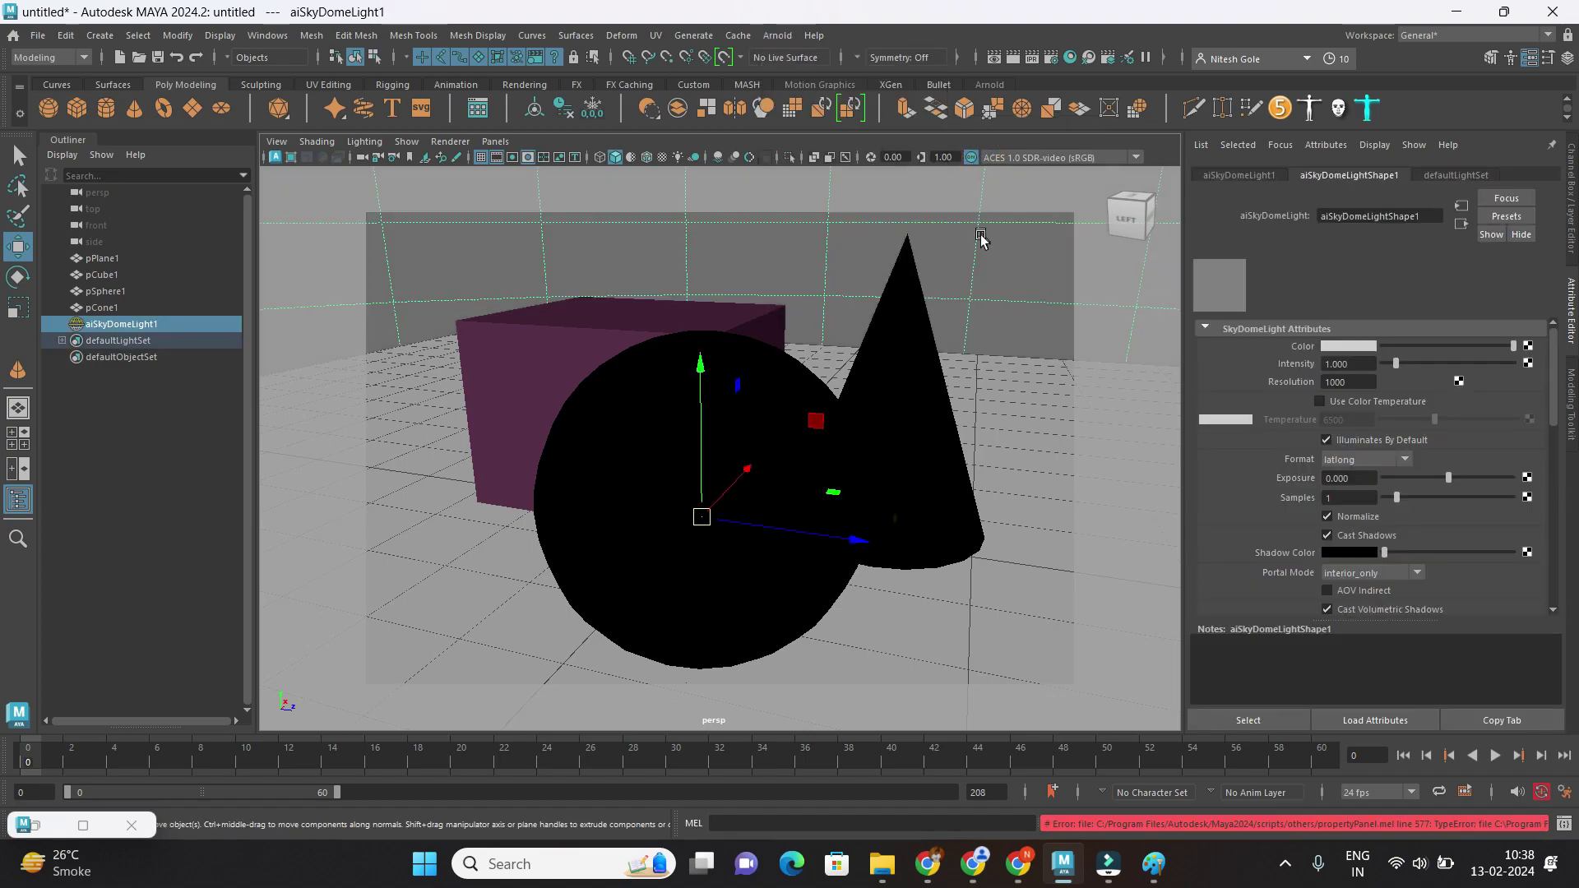
Examine how the skydome light's sphere surrounds the scene and return to the close-up of the primitives.
scroll(991, 313, "down", 9)
scroll(854, 339, "down", 10)
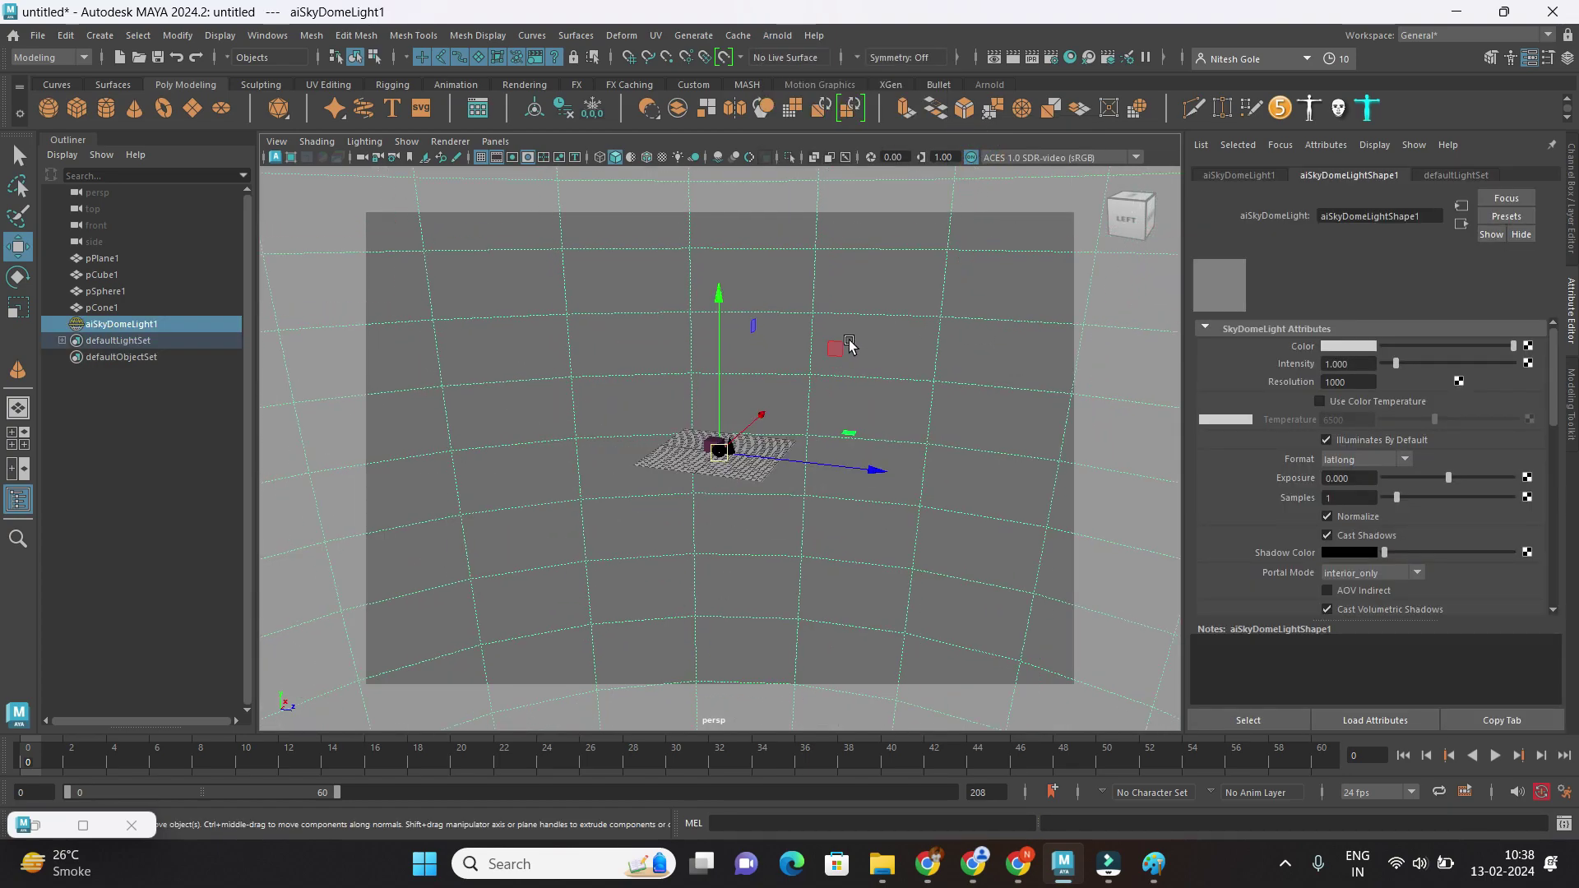
scroll(851, 345, "down", 4)
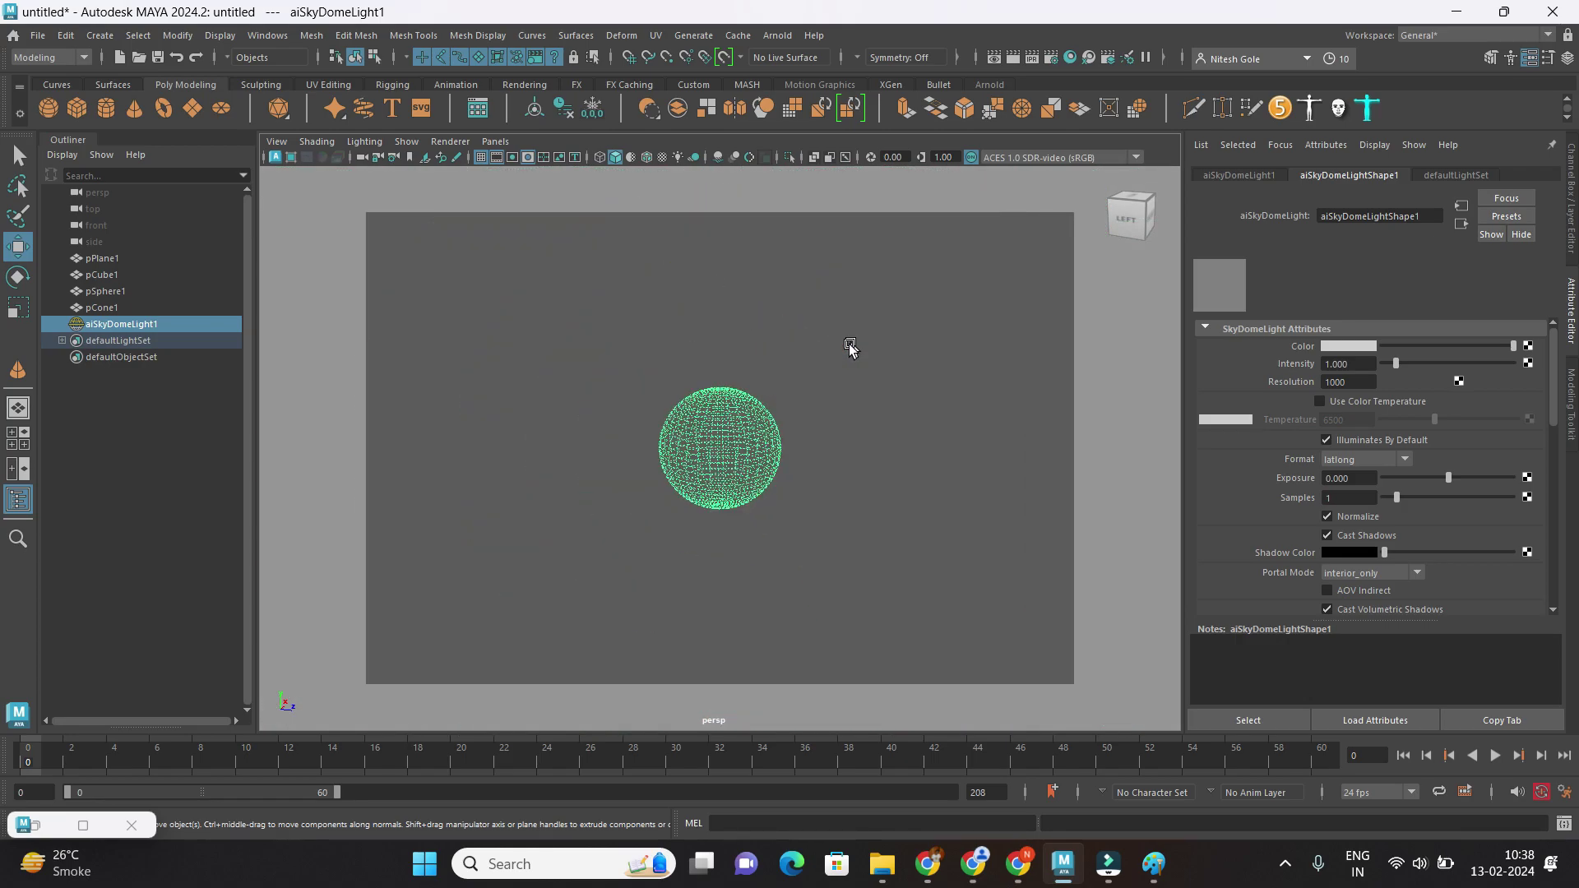
scroll(793, 406, "up", 10)
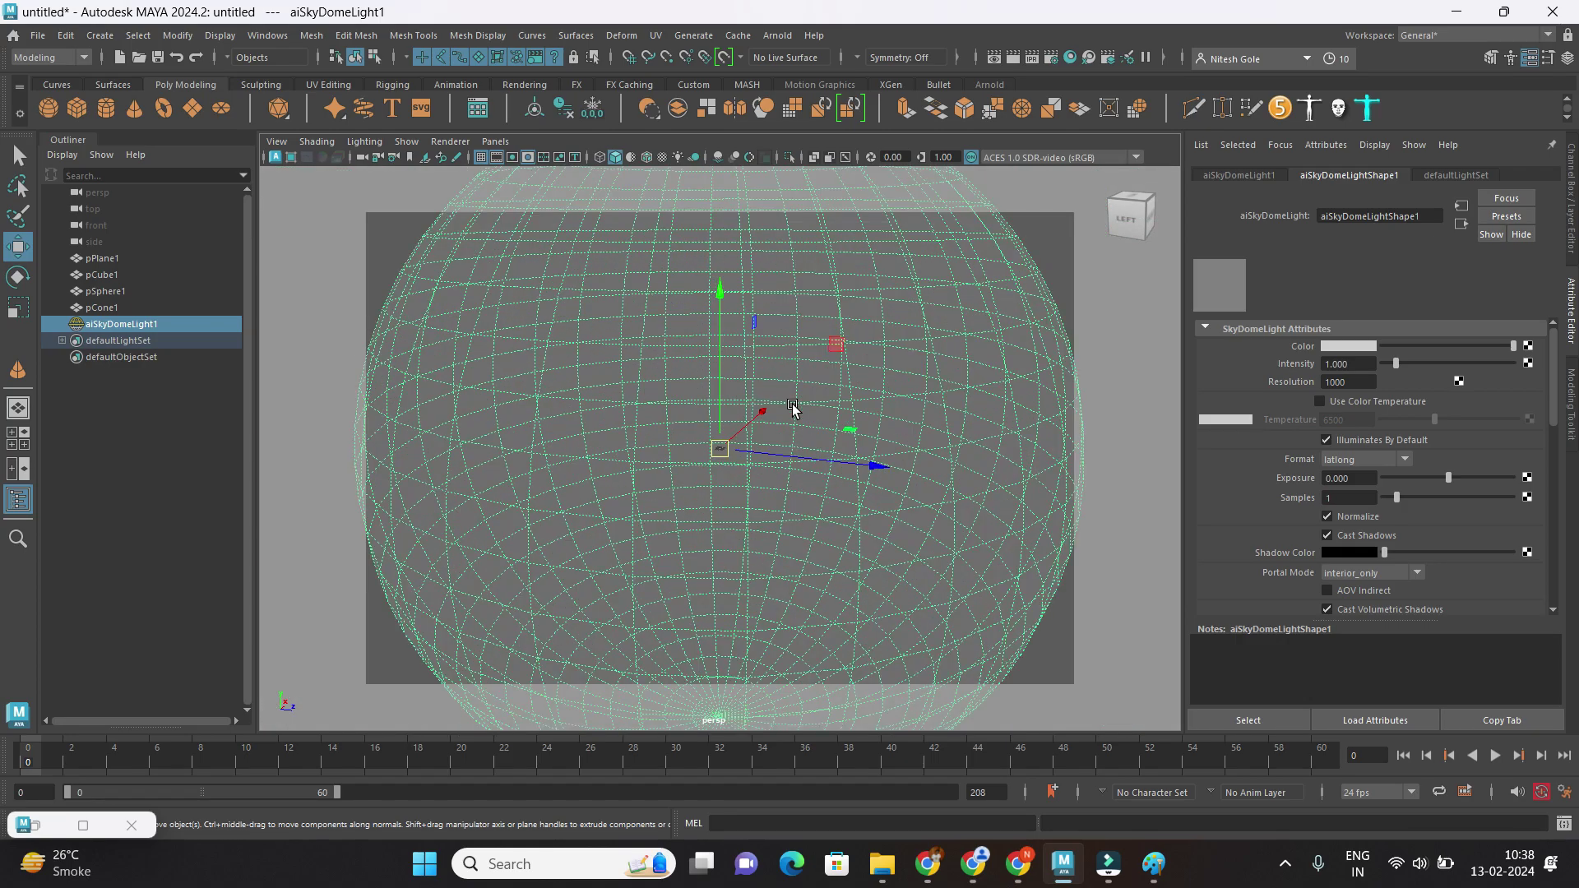
scroll(793, 407, "down", 4)
scroll(793, 406, "down", 3)
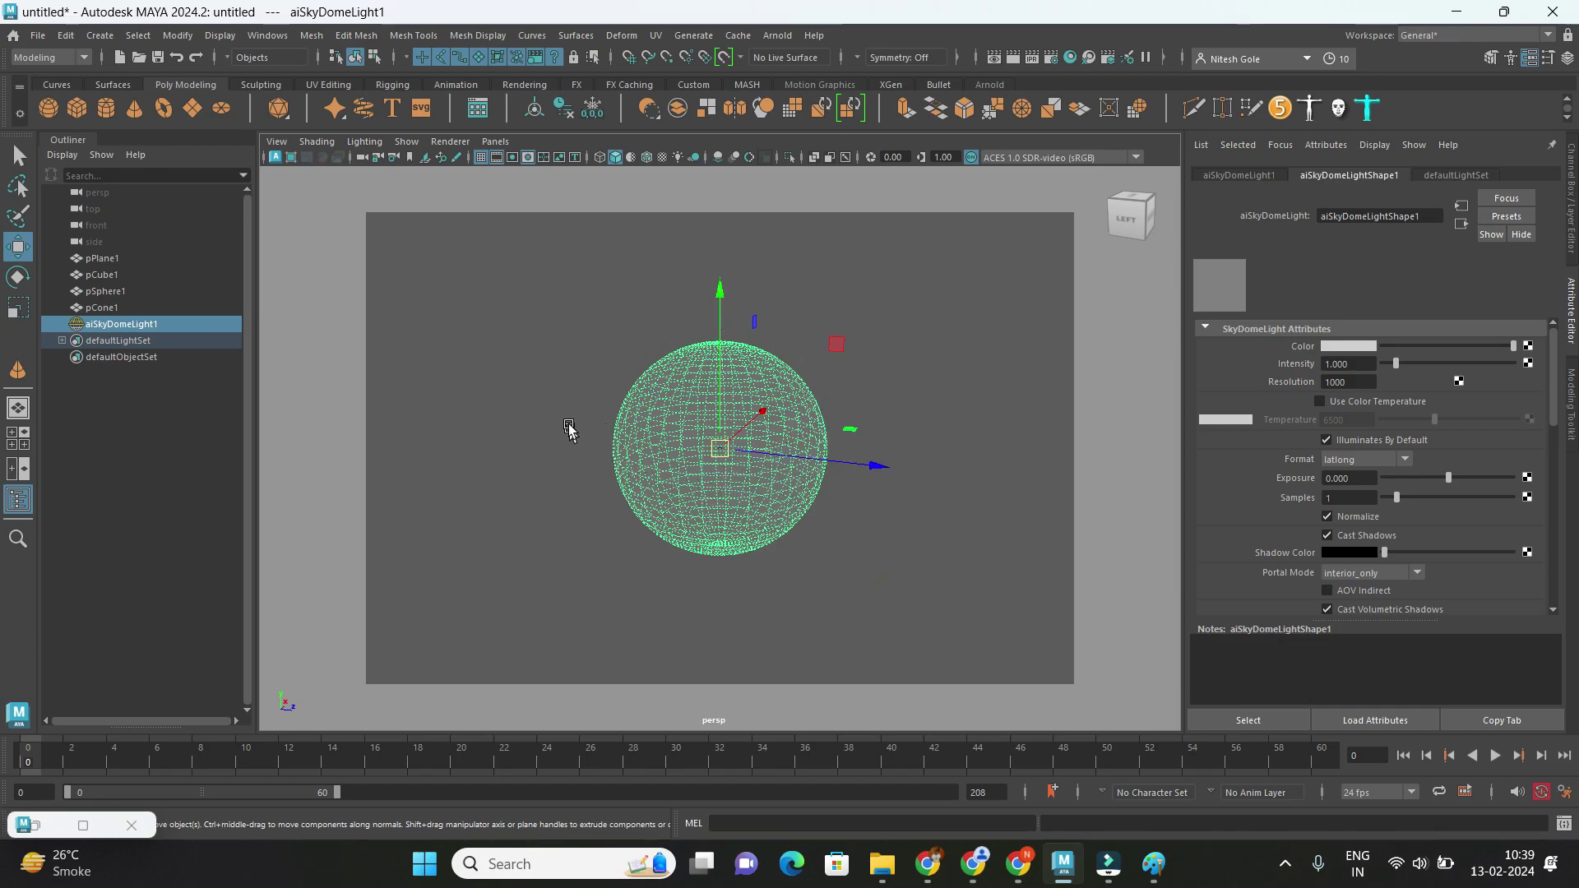
scroll(671, 463, "up", 8)
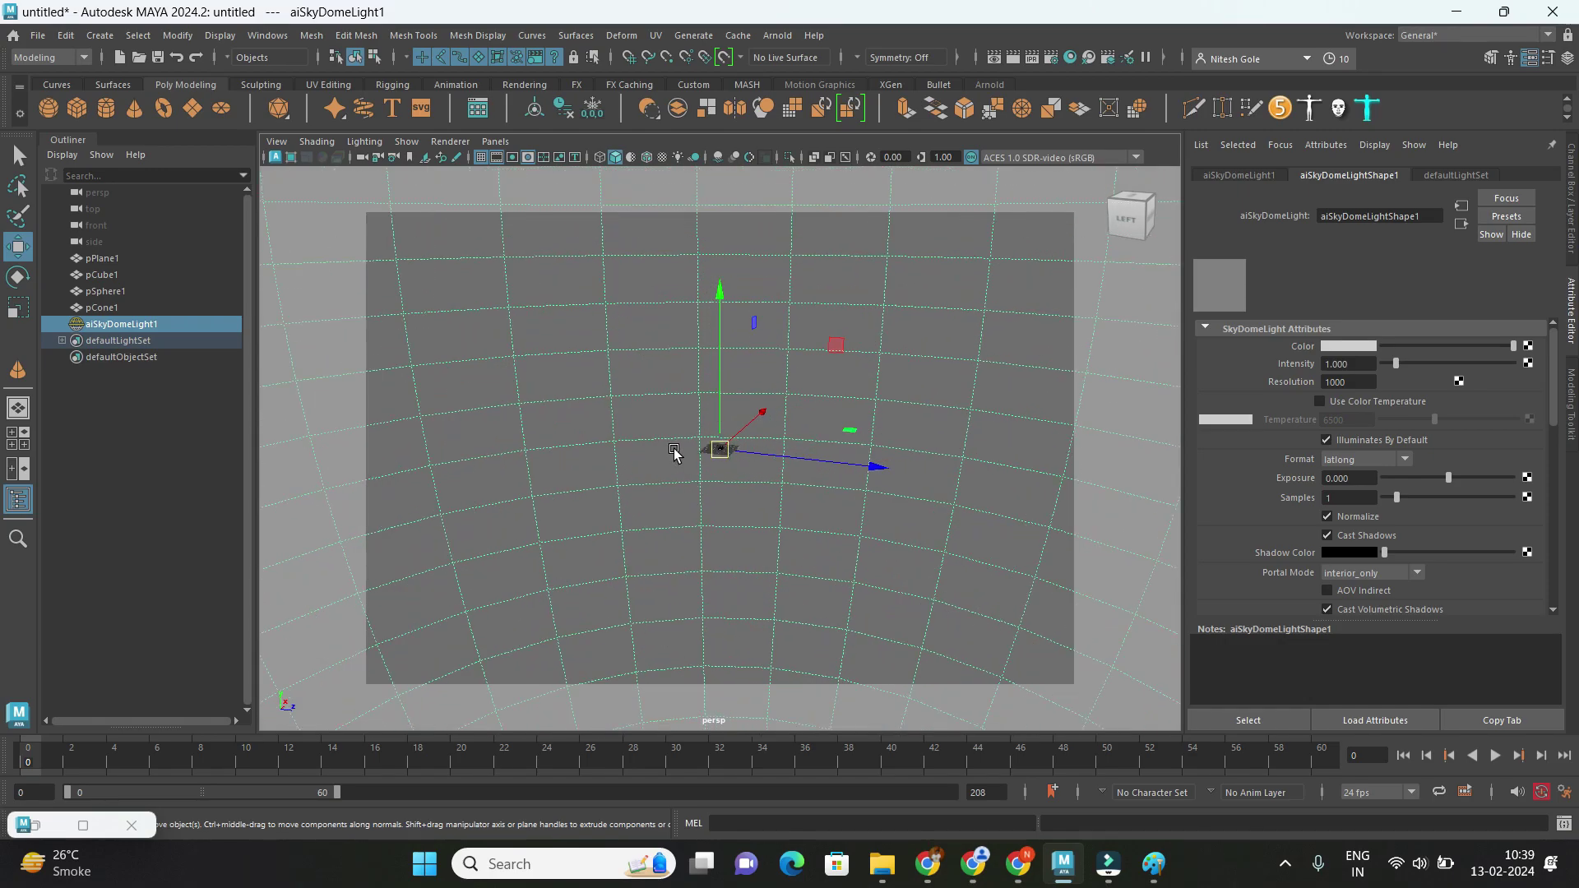
scroll(680, 433, "up", 5)
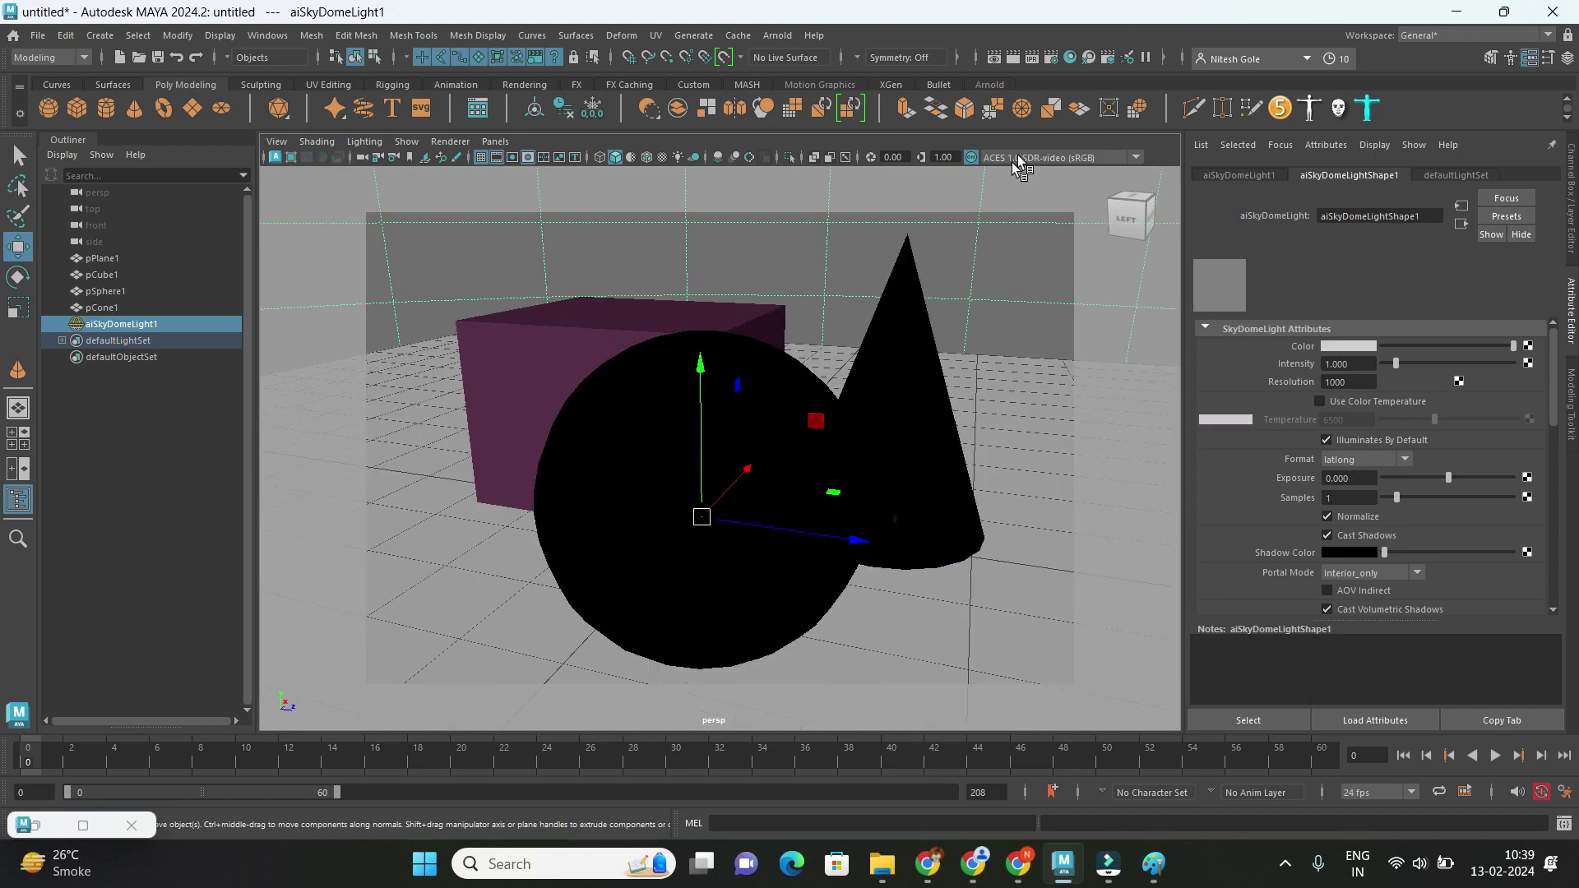
Render the skydome-lit scene live in Arnold RenderView beside the viewport, check a wider framing, and stop and close the render.
left_click(1012, 58)
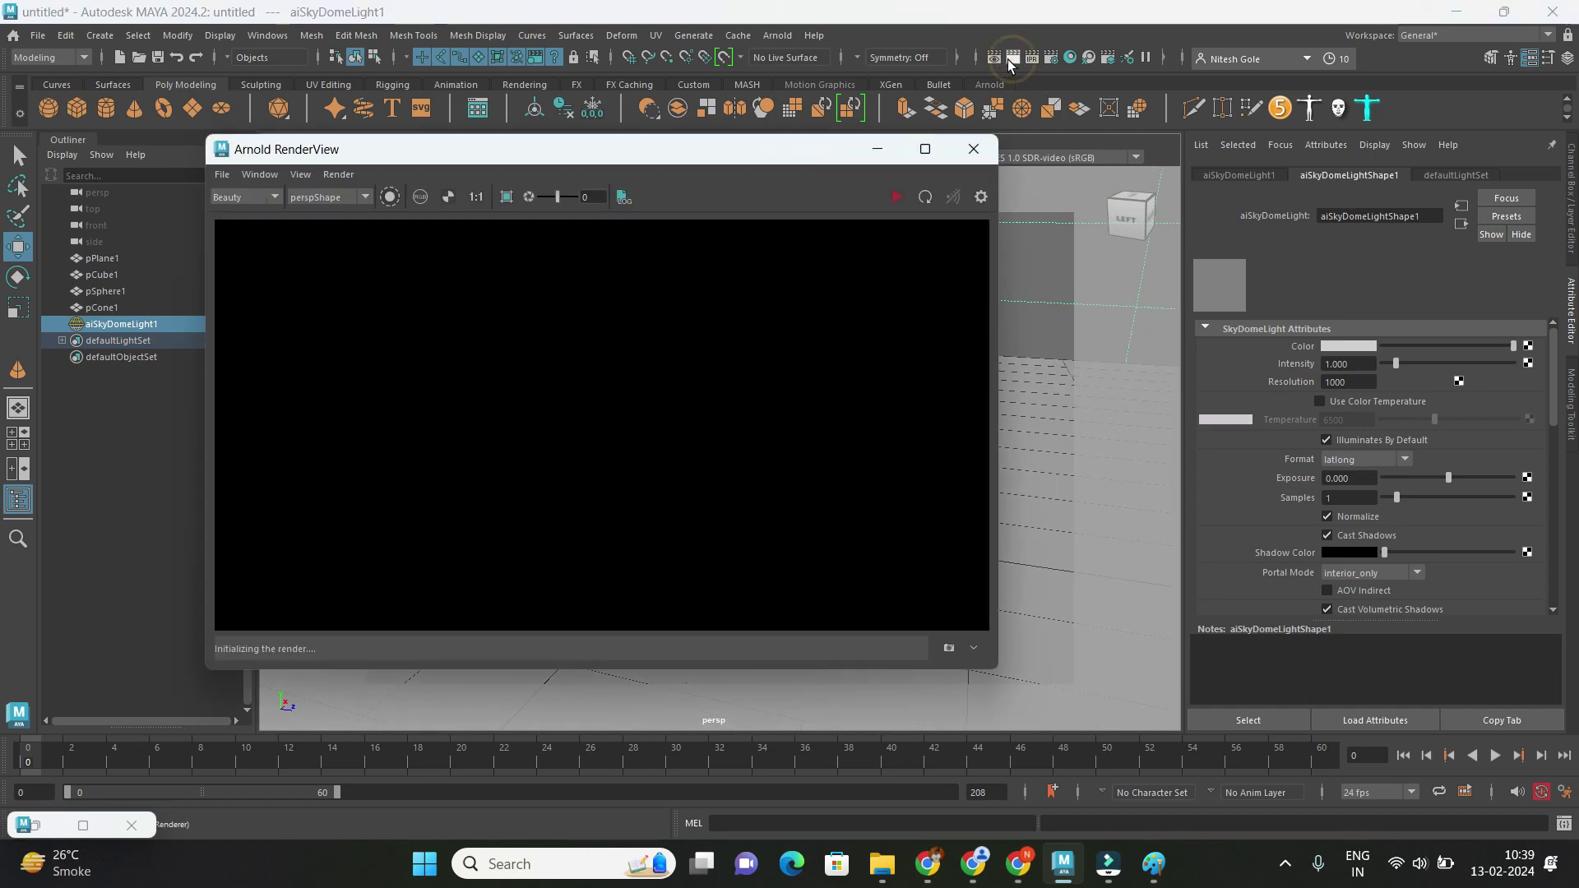
left_click(897, 200)
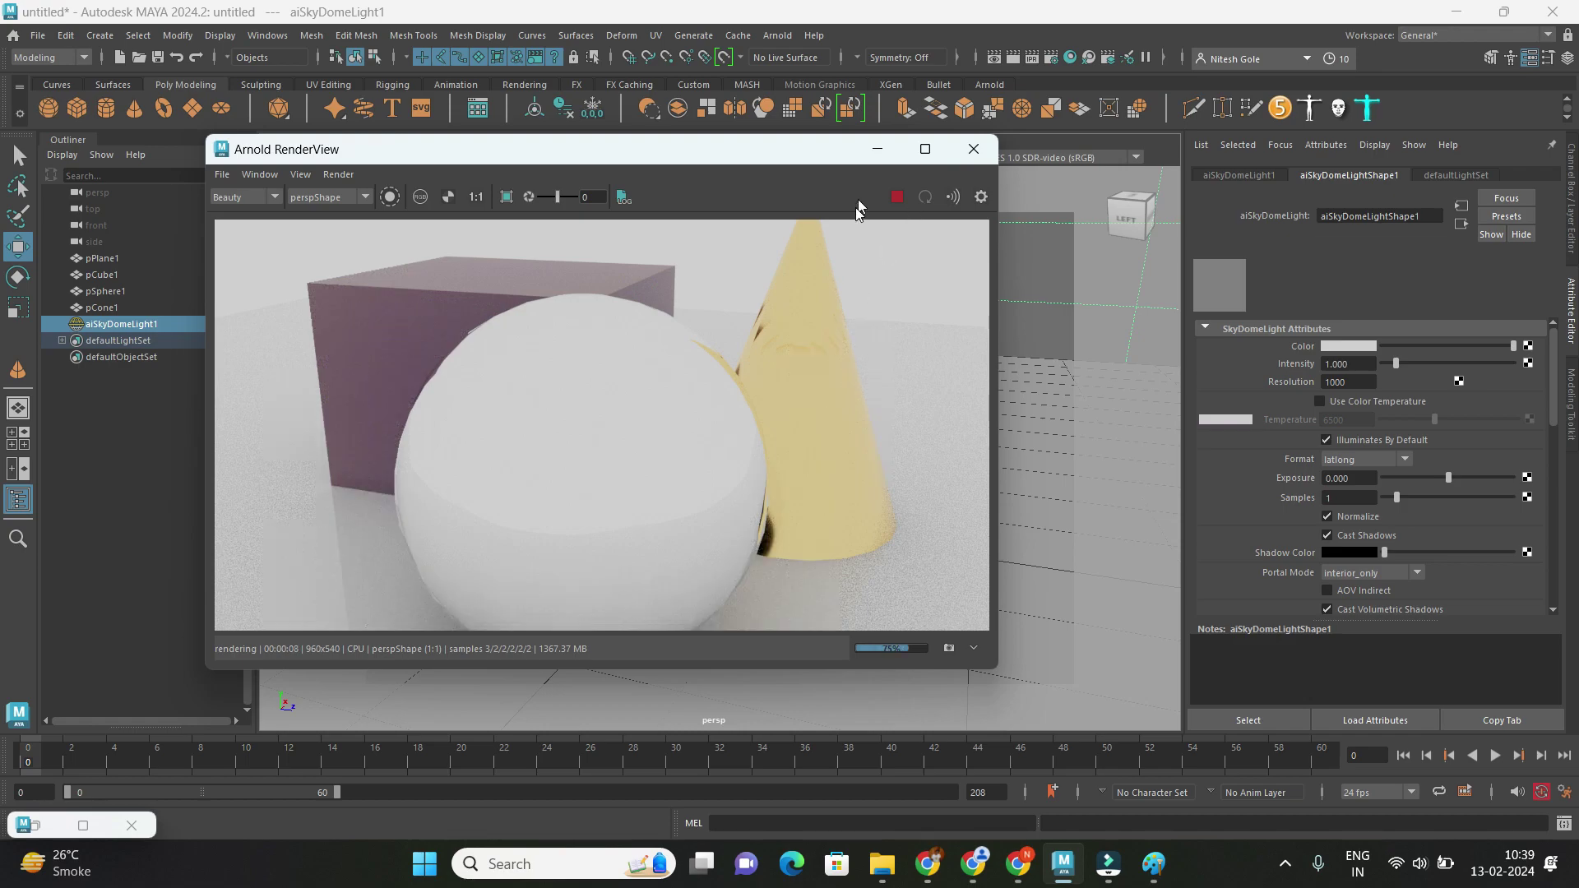
left_click_drag(706, 155, 1293, 247)
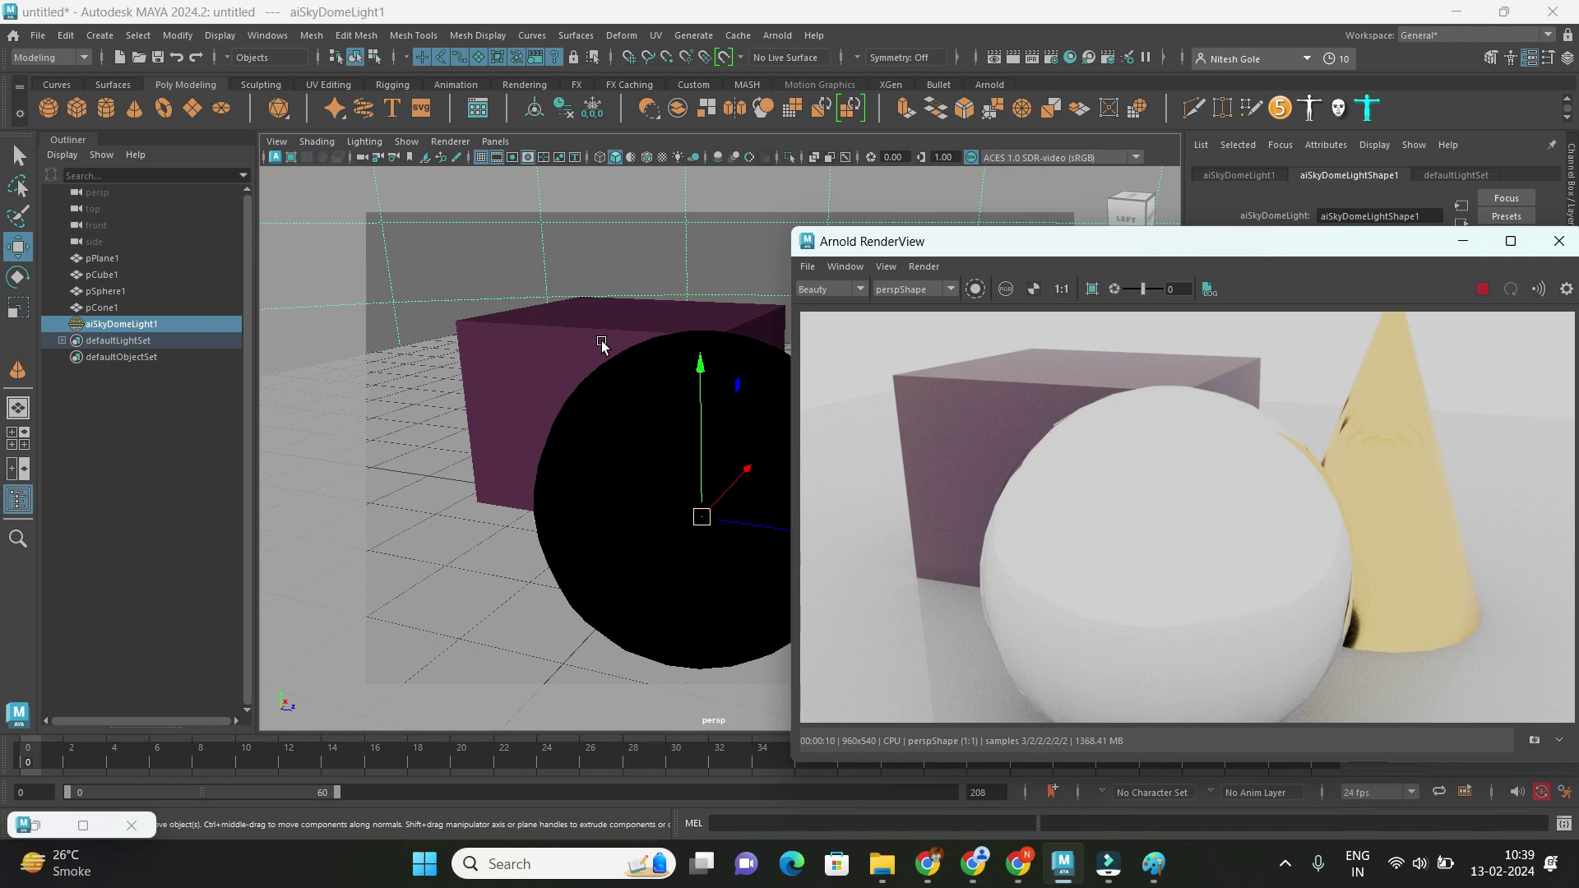
scroll(600, 341, "down", 3)
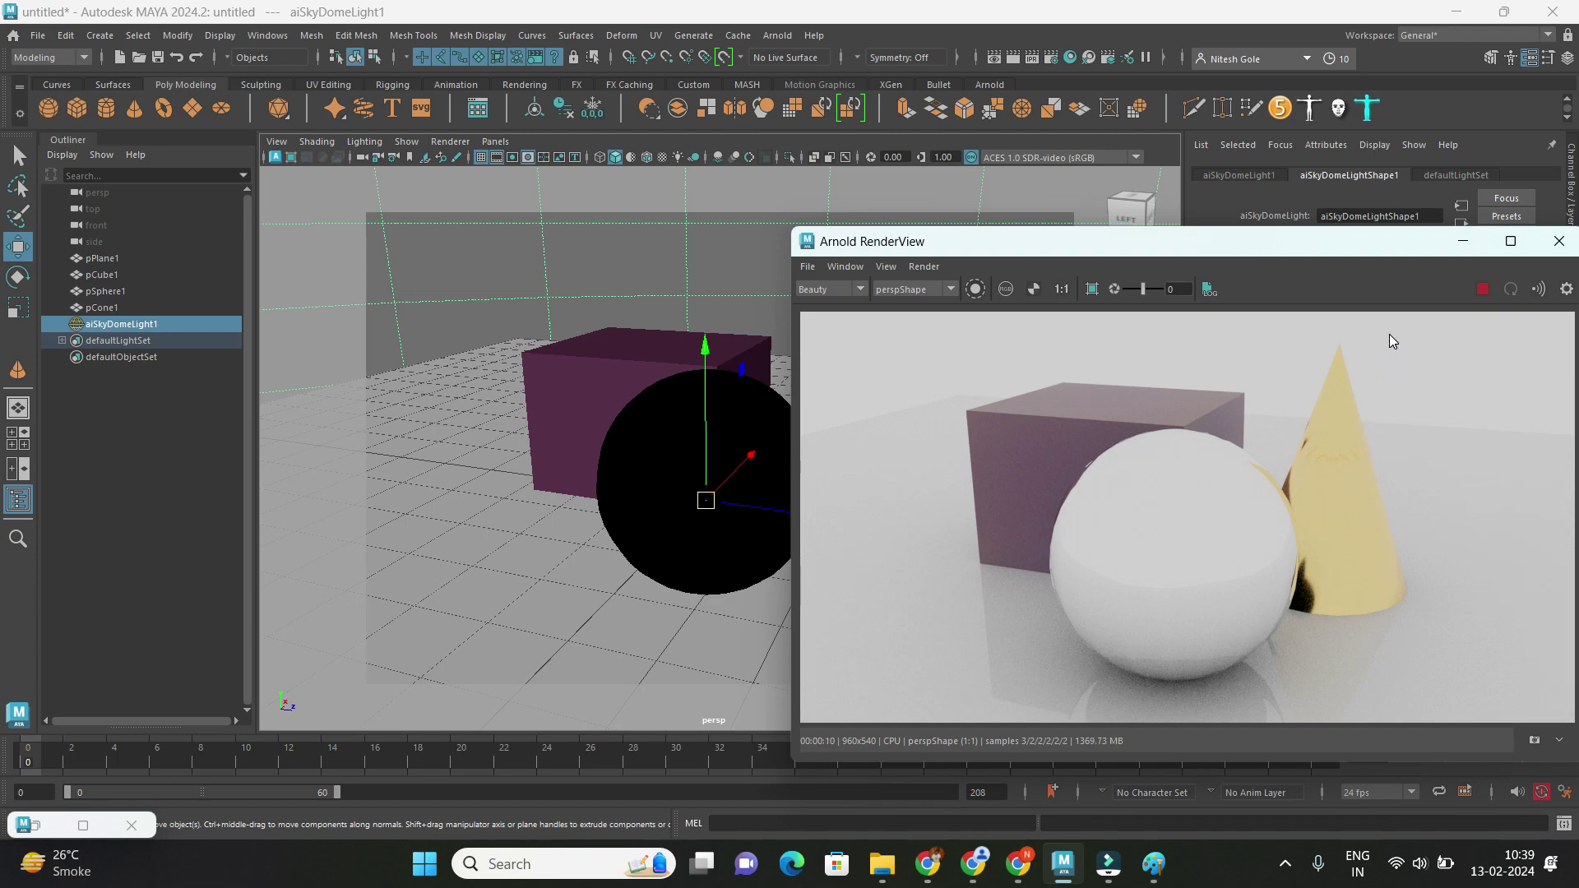
left_click(1480, 290)
left_click(1550, 245)
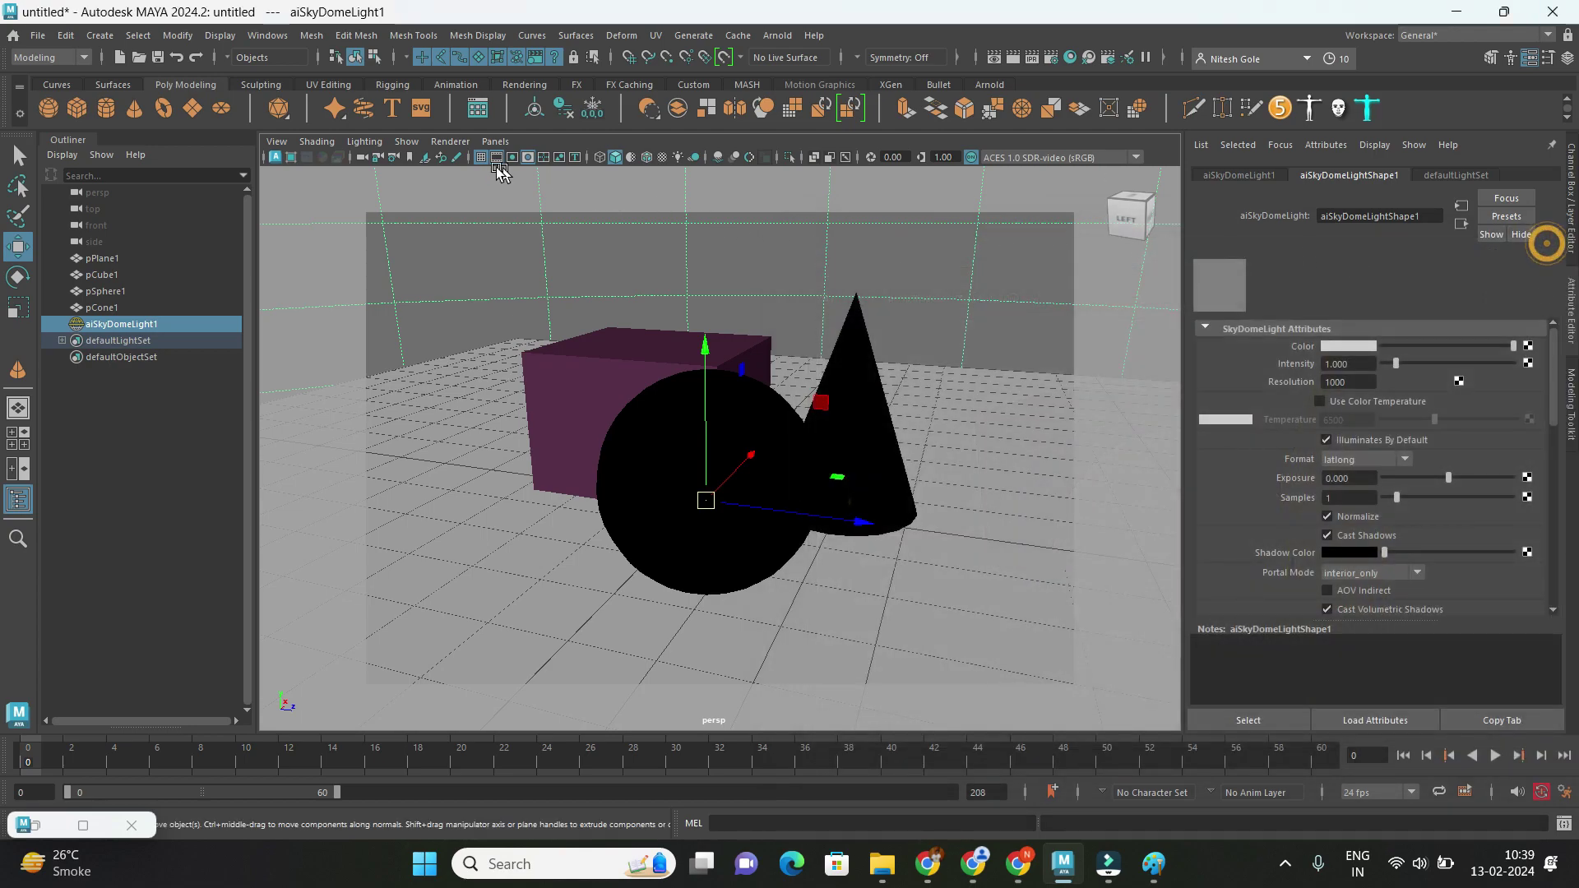
Switch the viewport renderer to Arnold and inspect the skydome-lit primitives from several angles.
left_click(406, 142)
left_click(431, 143)
left_click(437, 142)
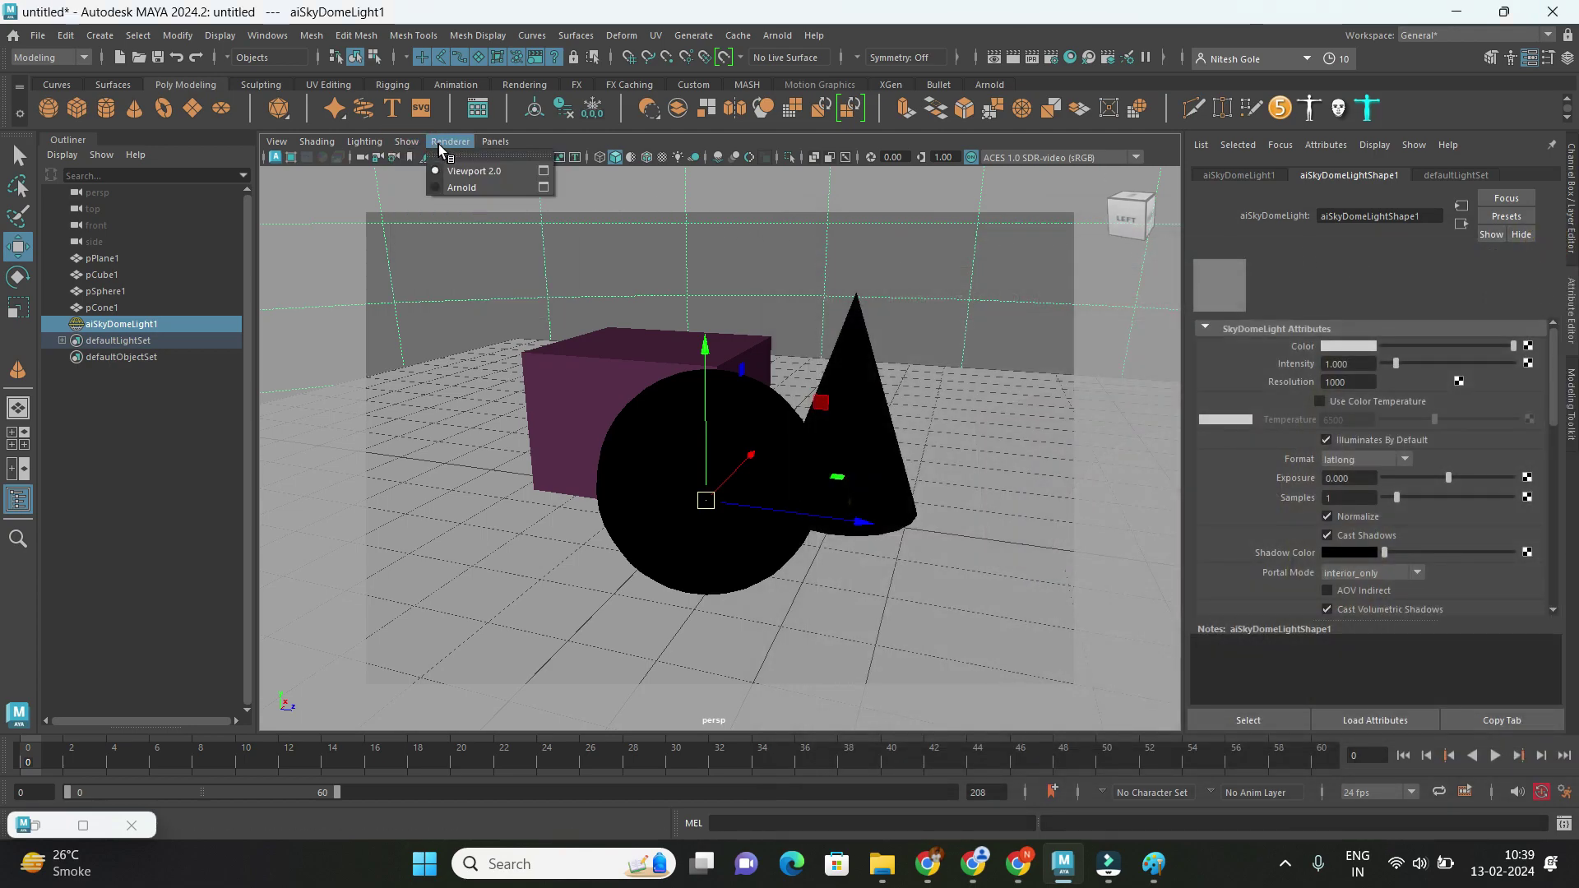
left_click(461, 188)
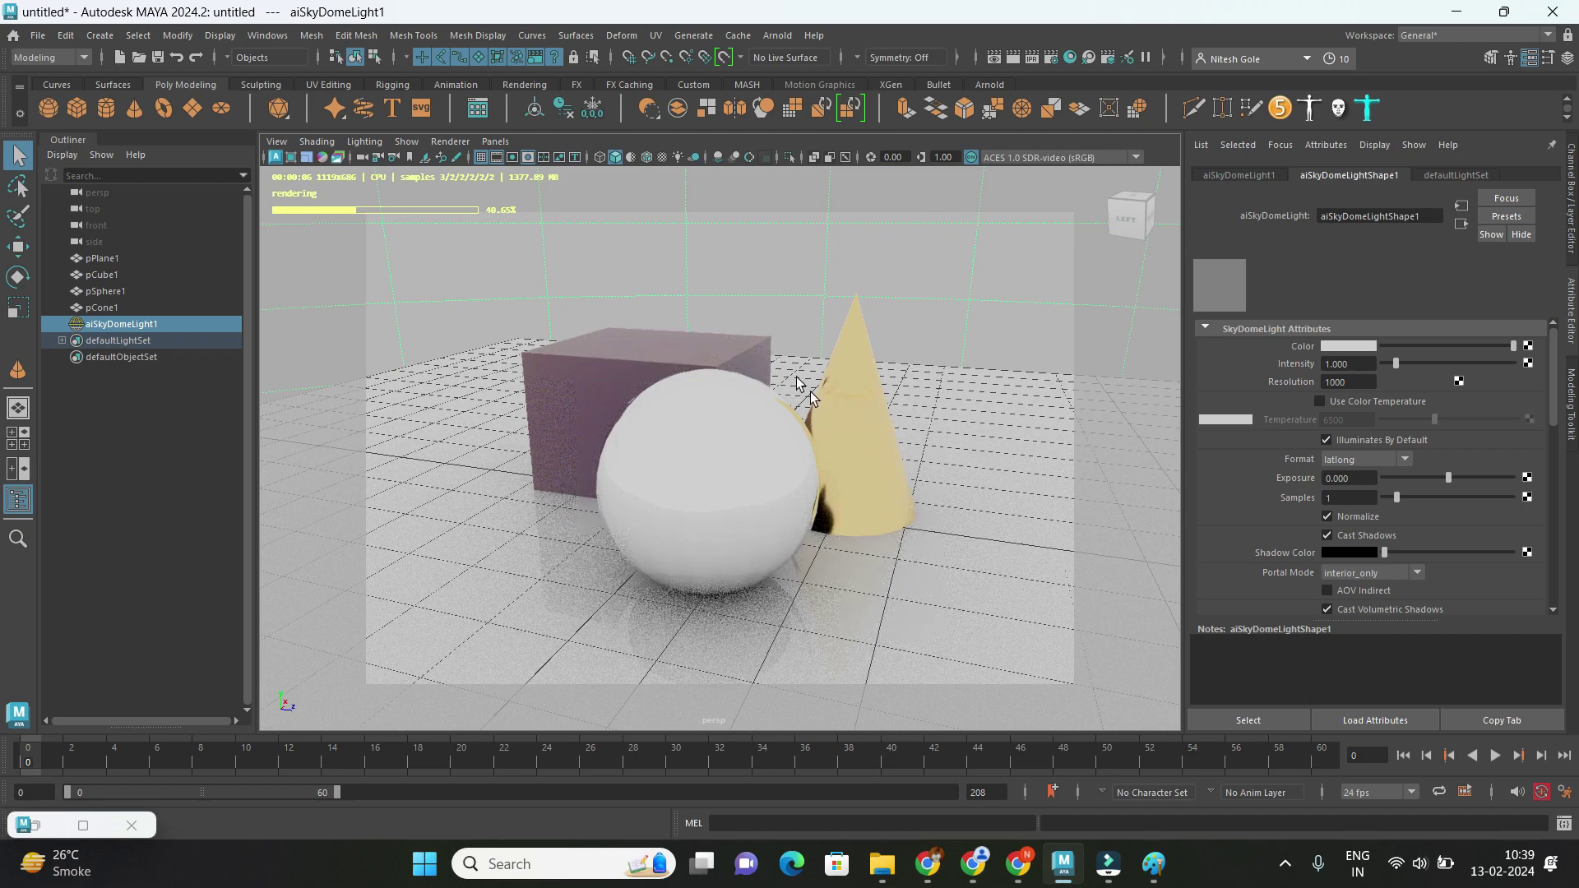
key("x")
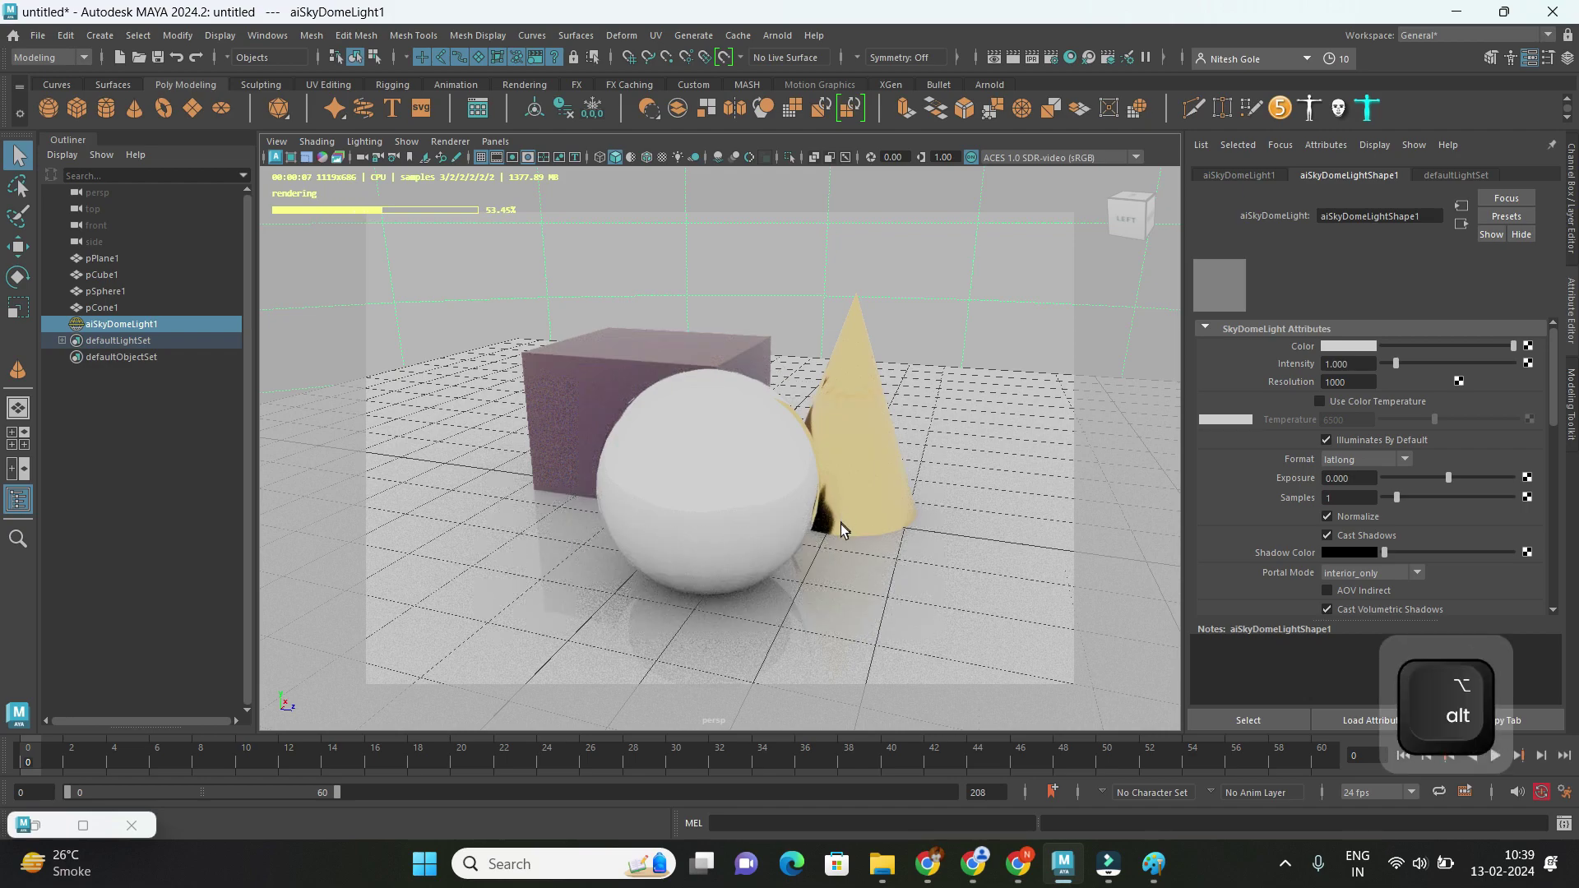
left_click_drag(841, 524, 958, 528, "alt")
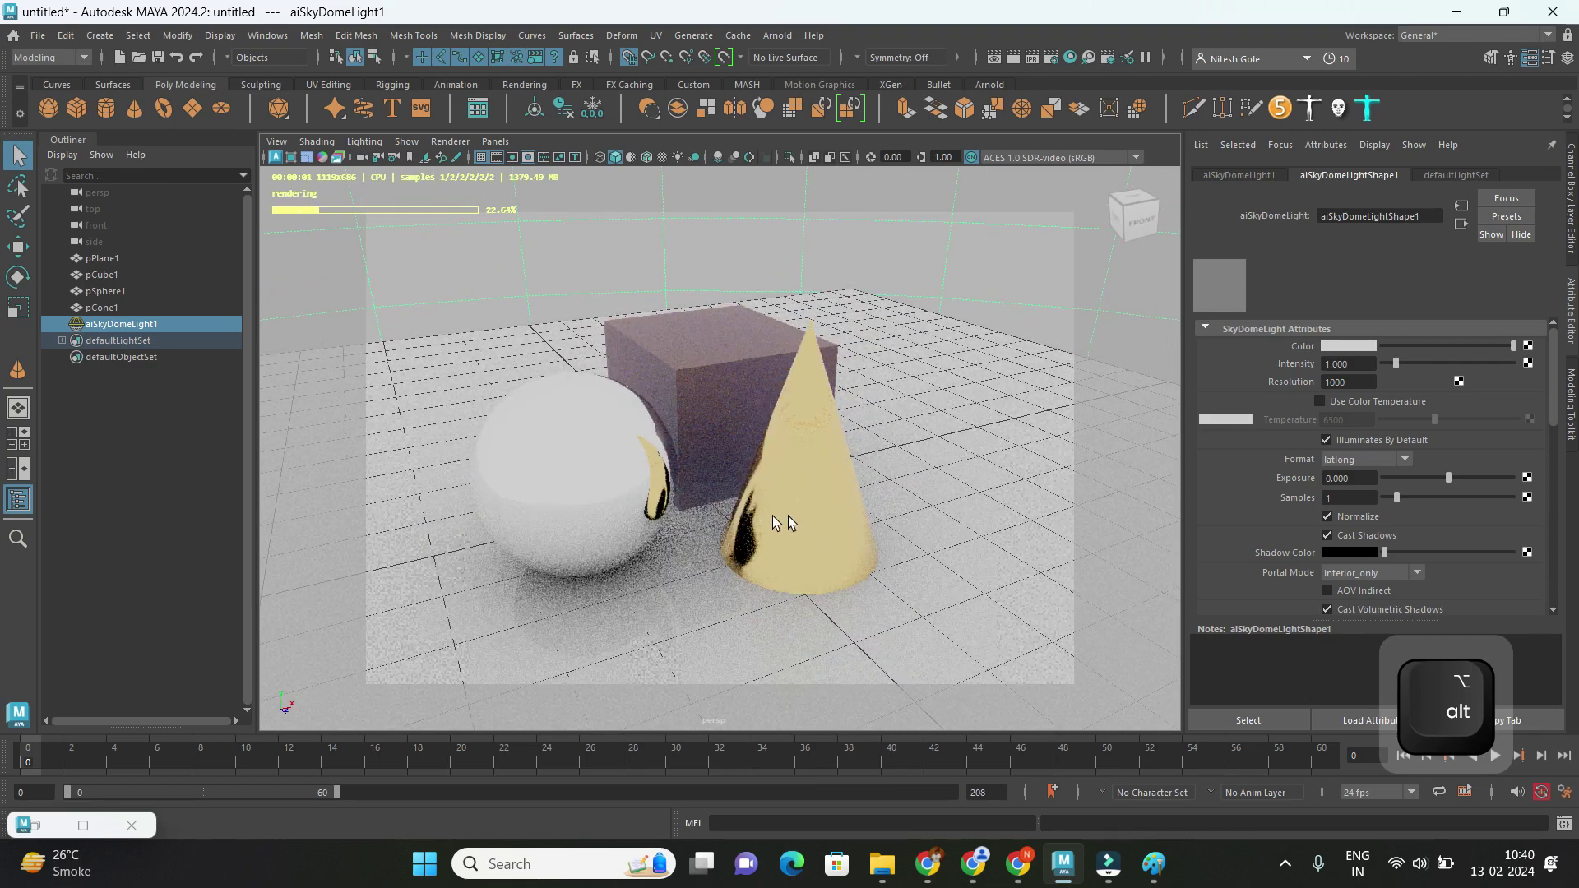
left_click_drag(769, 510, 777, 500, "alt")
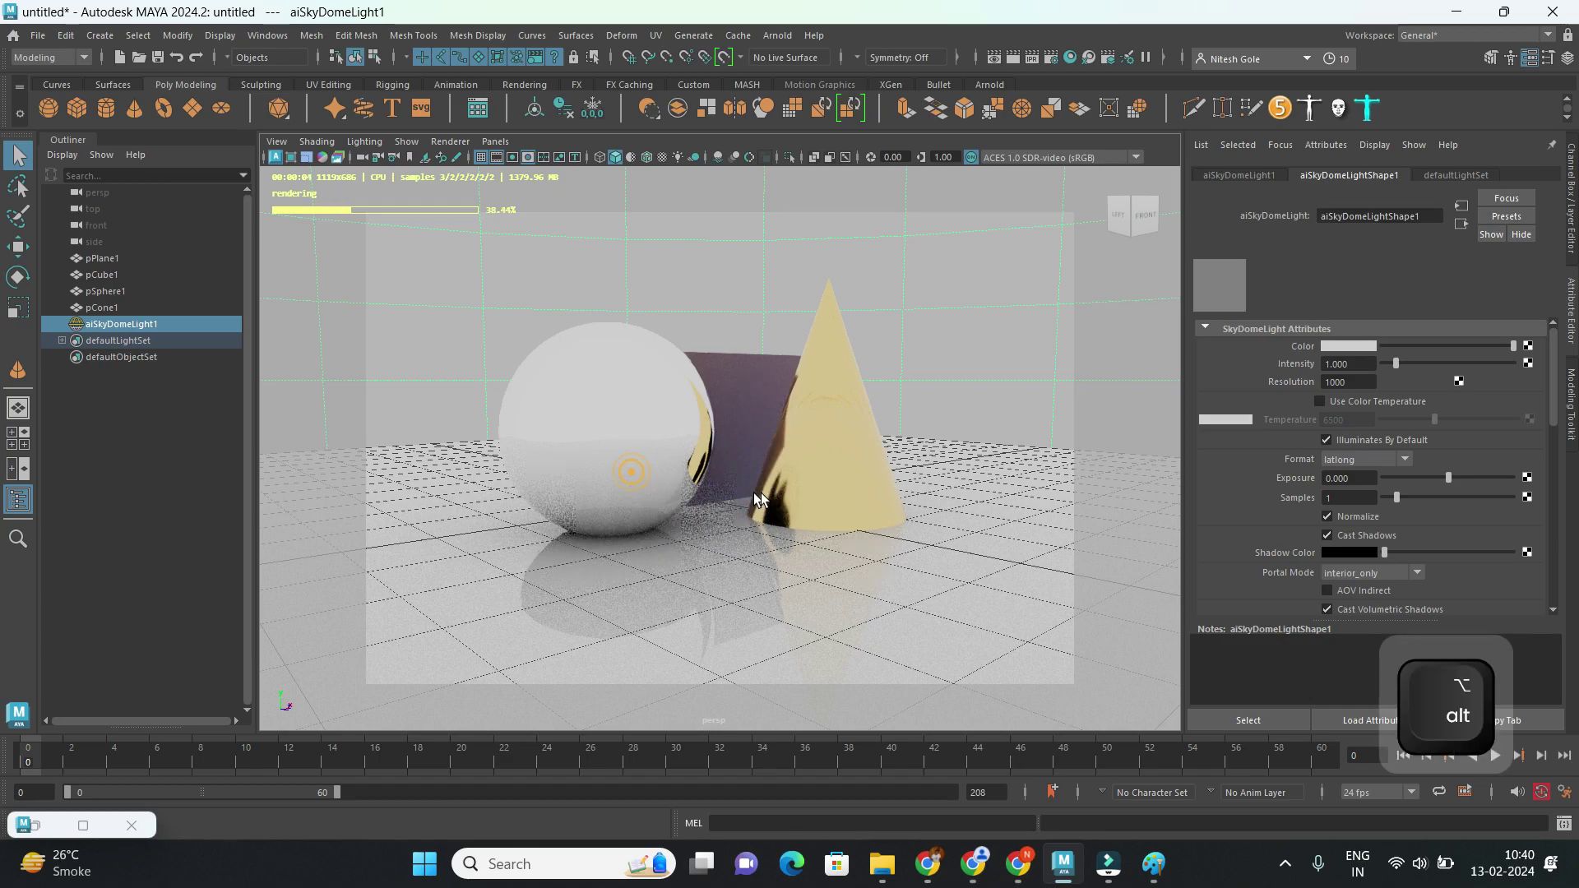
left_click_drag(811, 494, 693, 495, "alt")
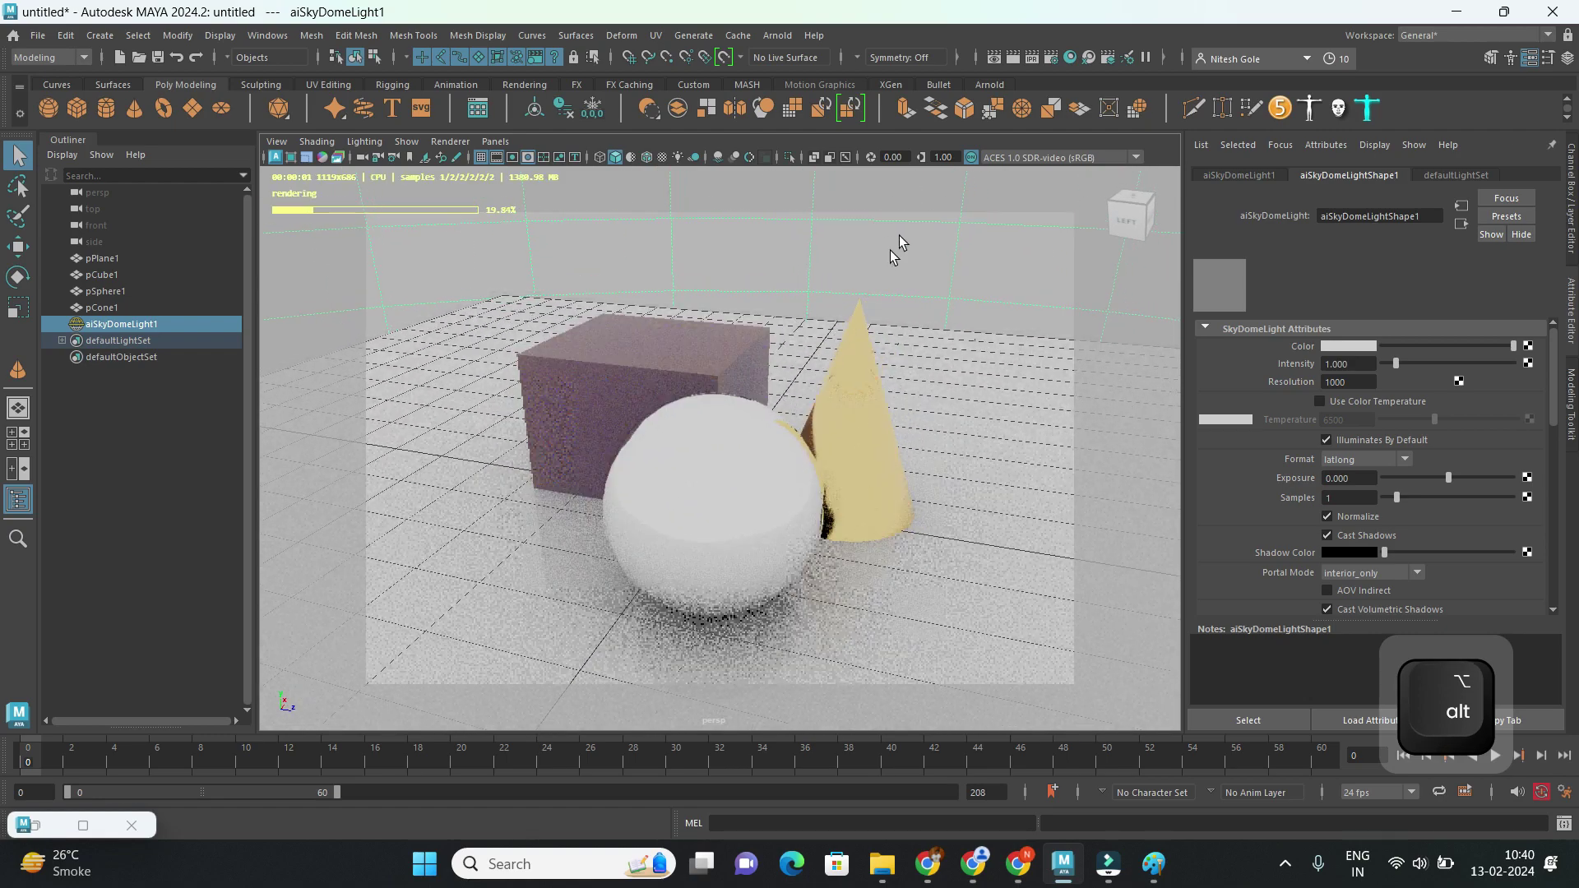
Set the viewport renderer back to Viewport 2.0.
left_click(408, 142)
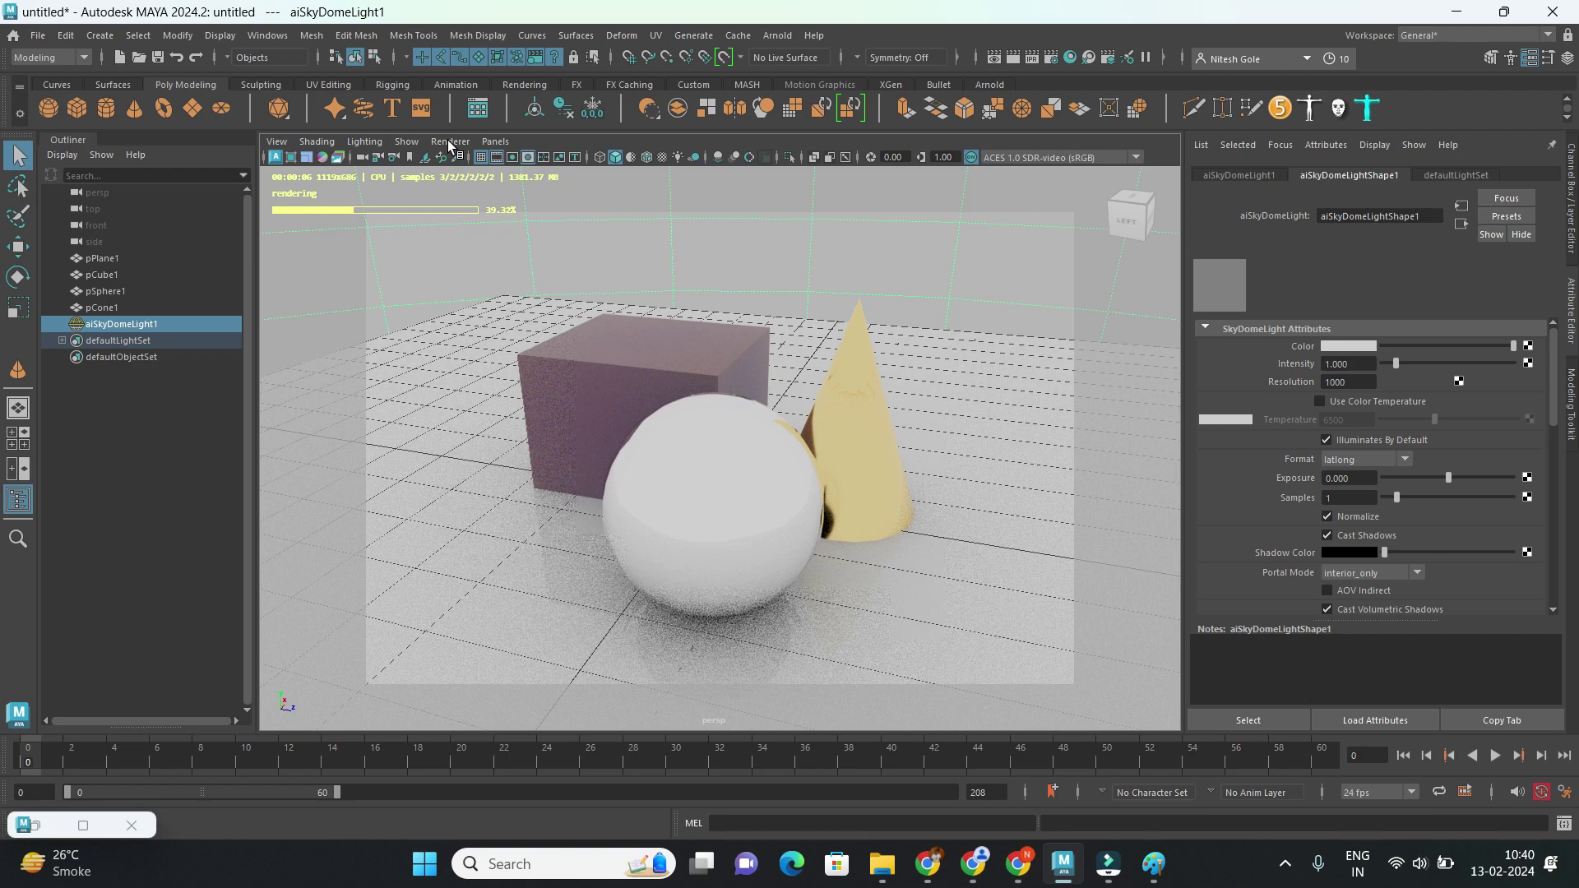
left_click(449, 142)
left_click(449, 181)
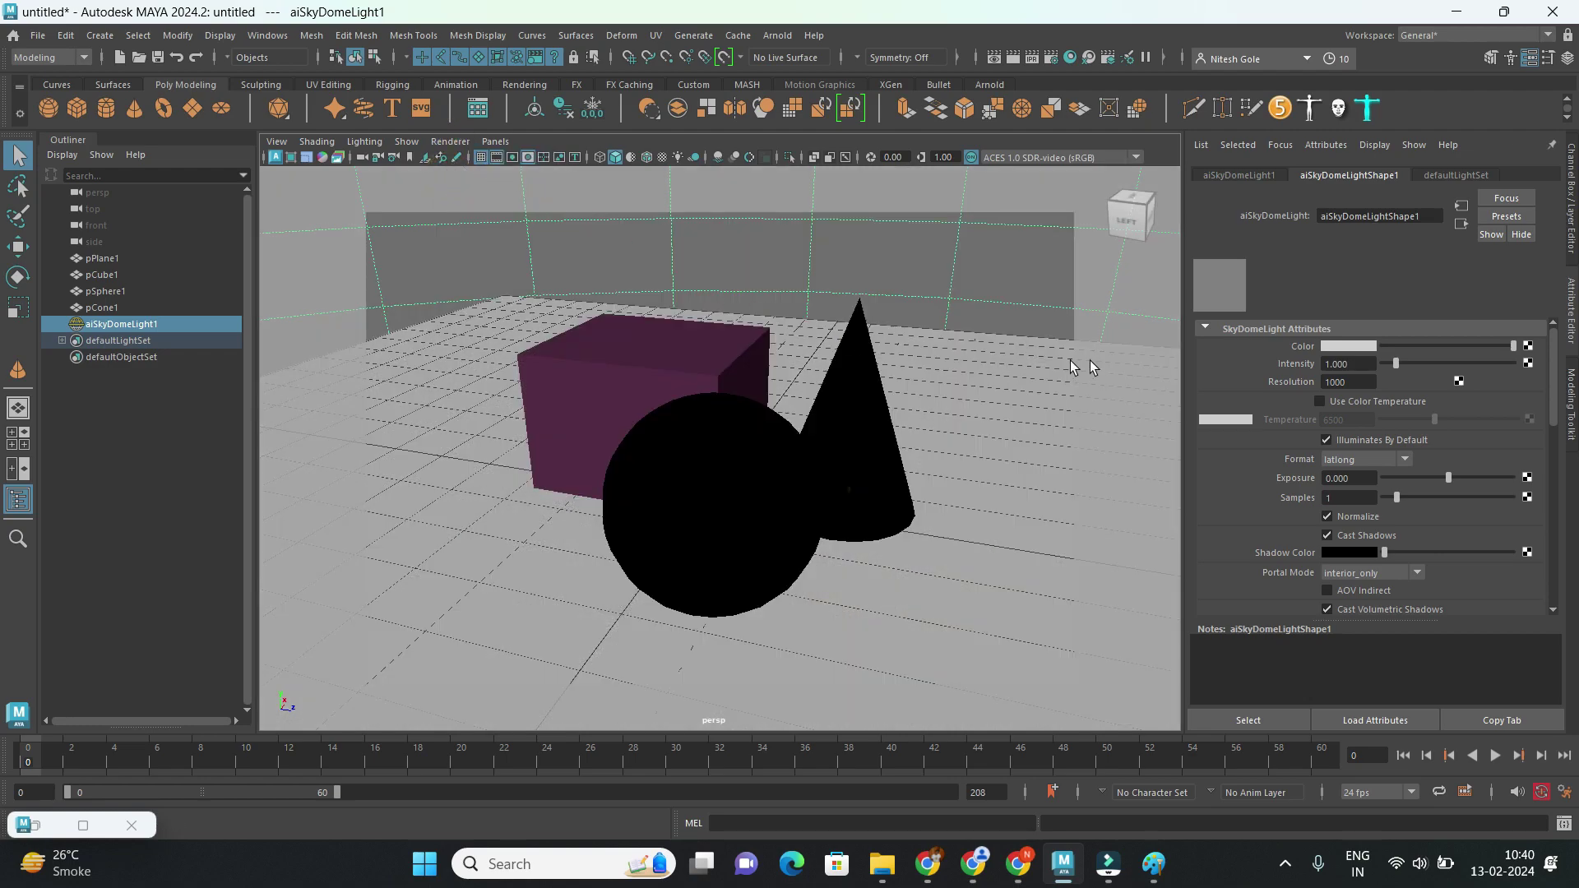
In the Arnold Renderer render settings, set the Transmission, SSS and Volume Indirect samples to 0 and close the settings.
left_click(1052, 58)
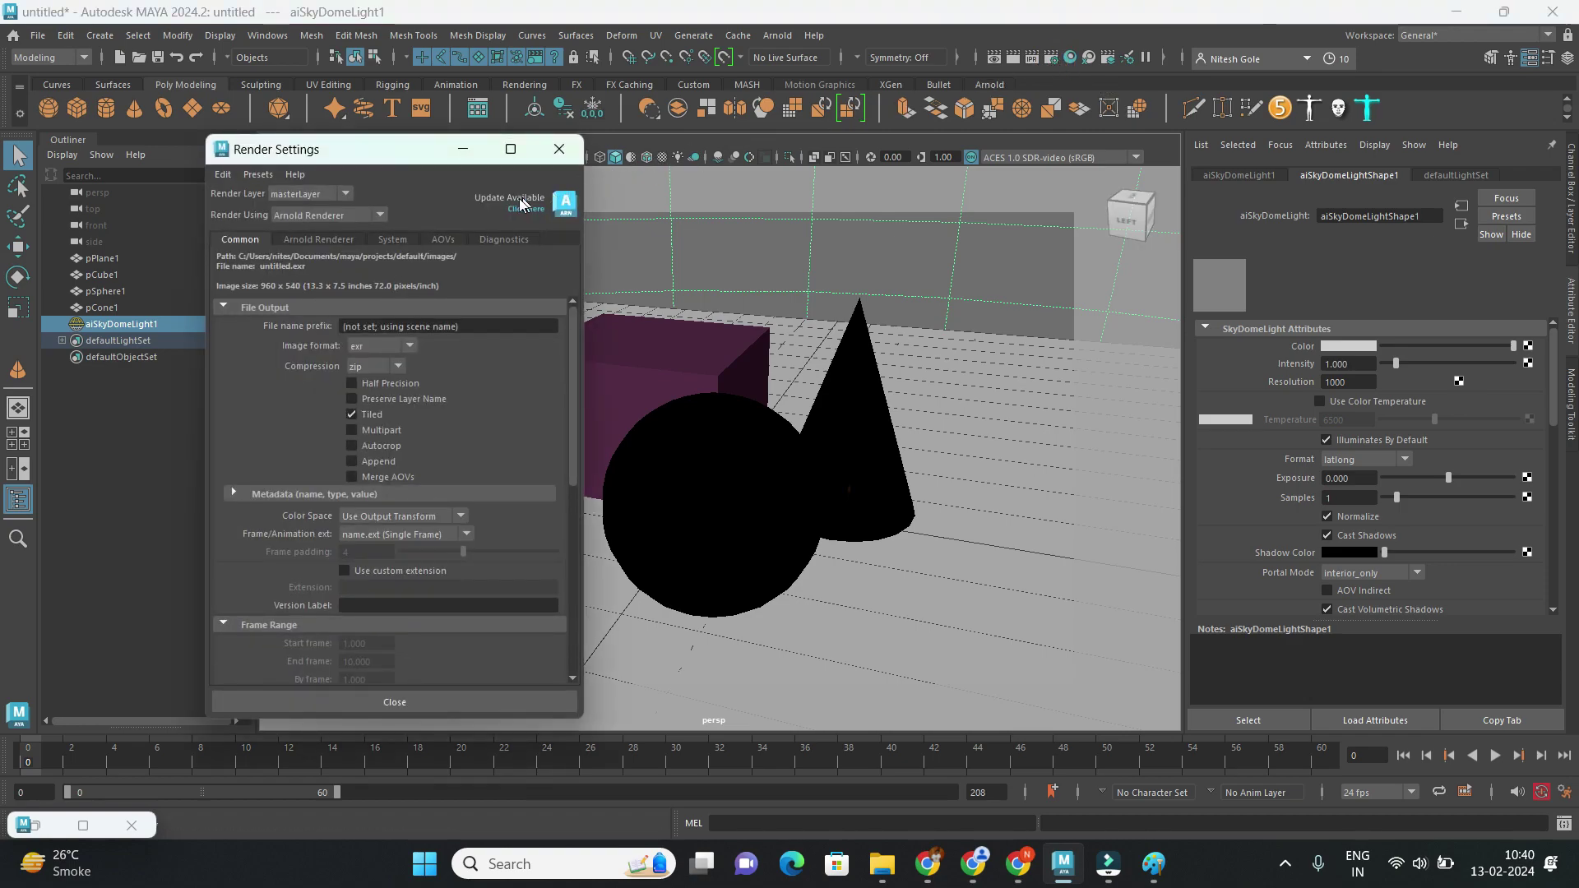
left_click(329, 240)
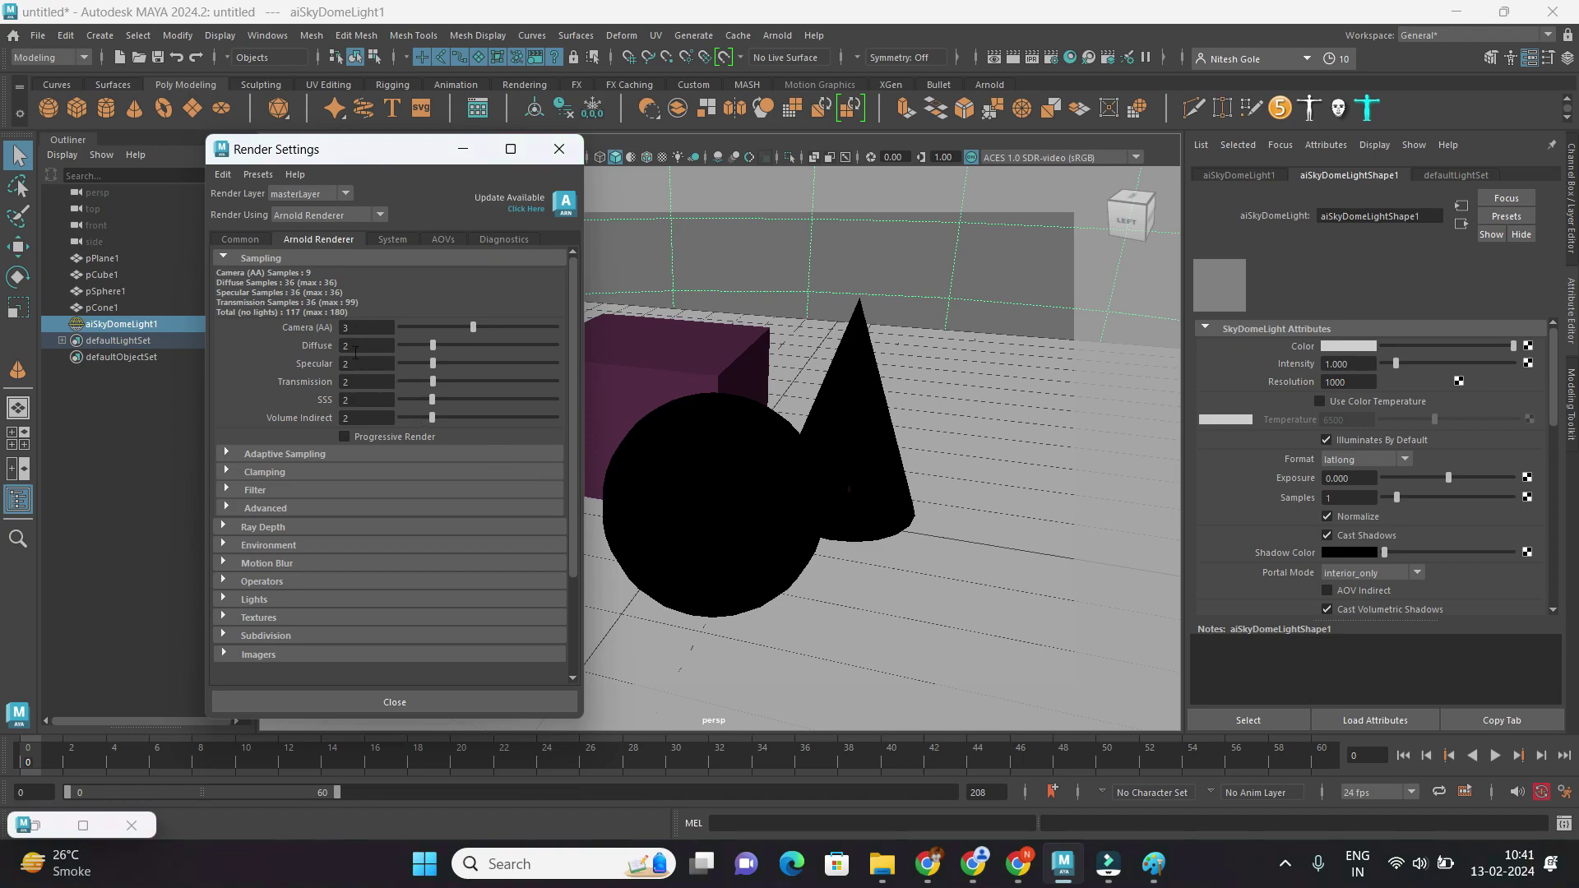
left_click(357, 381)
left_click_drag(434, 382, 143, 382)
left_click_drag(432, 400, 383, 399)
left_click(556, 150)
Render the scene live in Arnold RenderView, place its window beside the viewport and check the primitives from different angles and distances.
left_click(1013, 60)
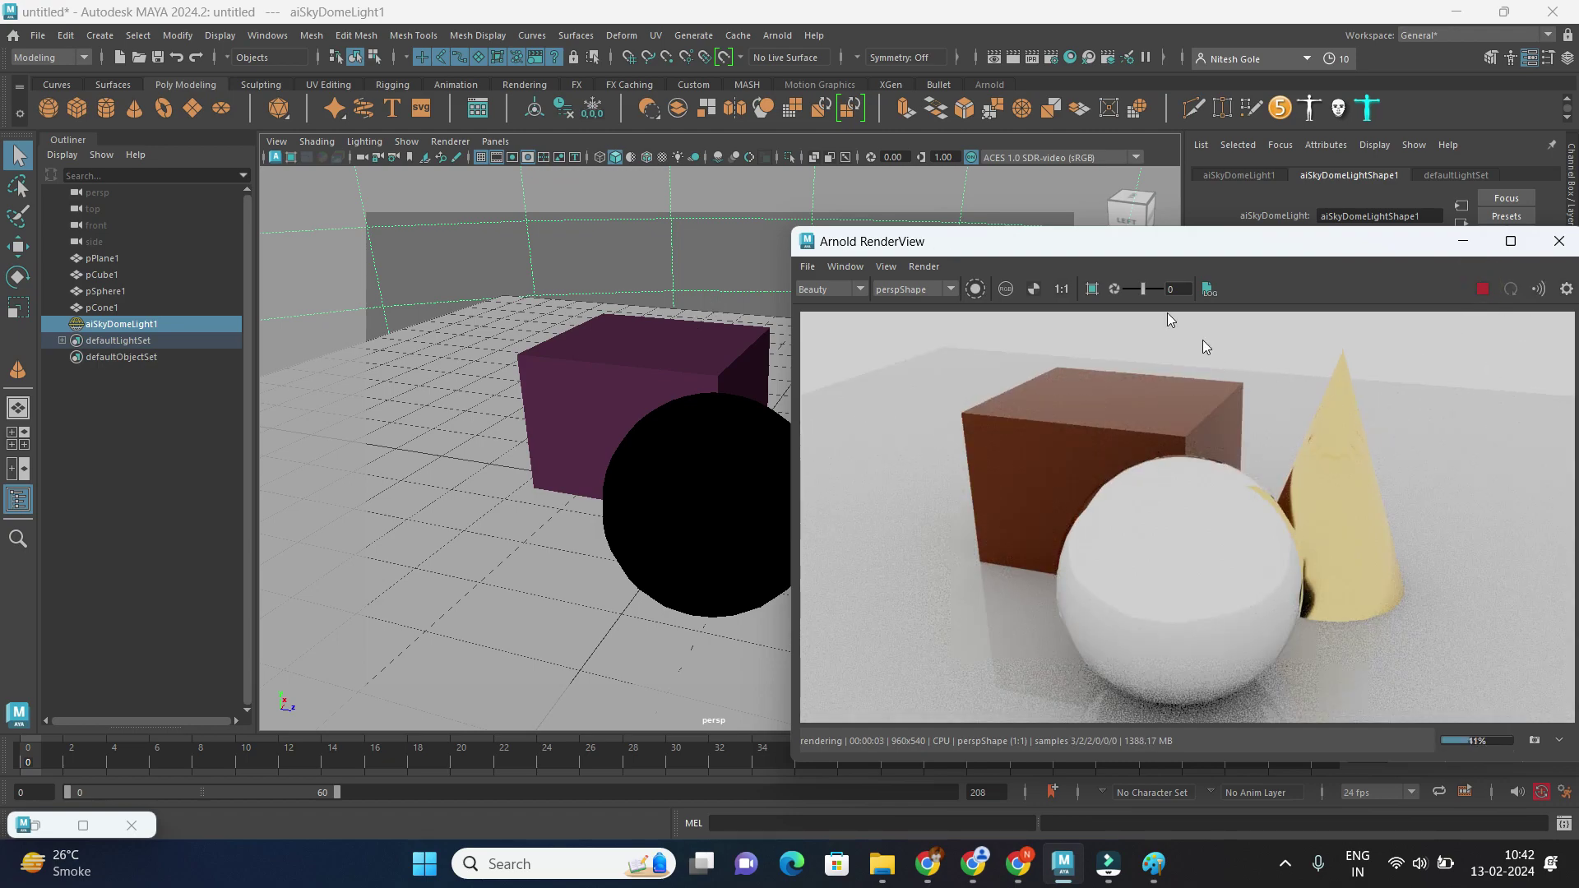
left_click_drag(1094, 245, 625, 168)
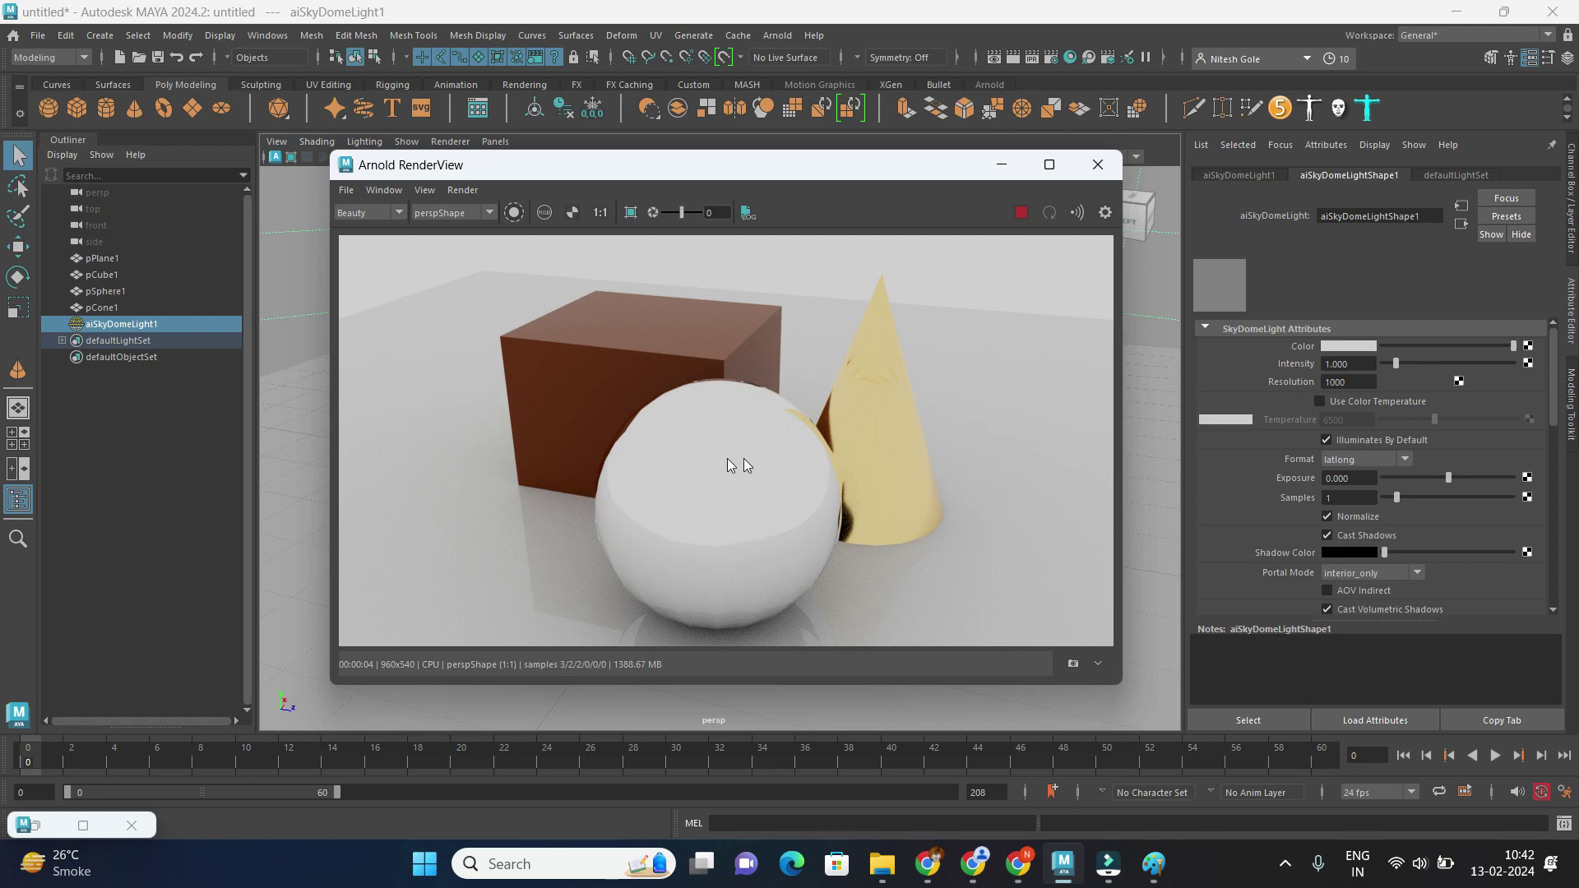
left_click_drag(722, 162, 1121, 355)
left_click_drag(478, 477, 258, 496, "alt")
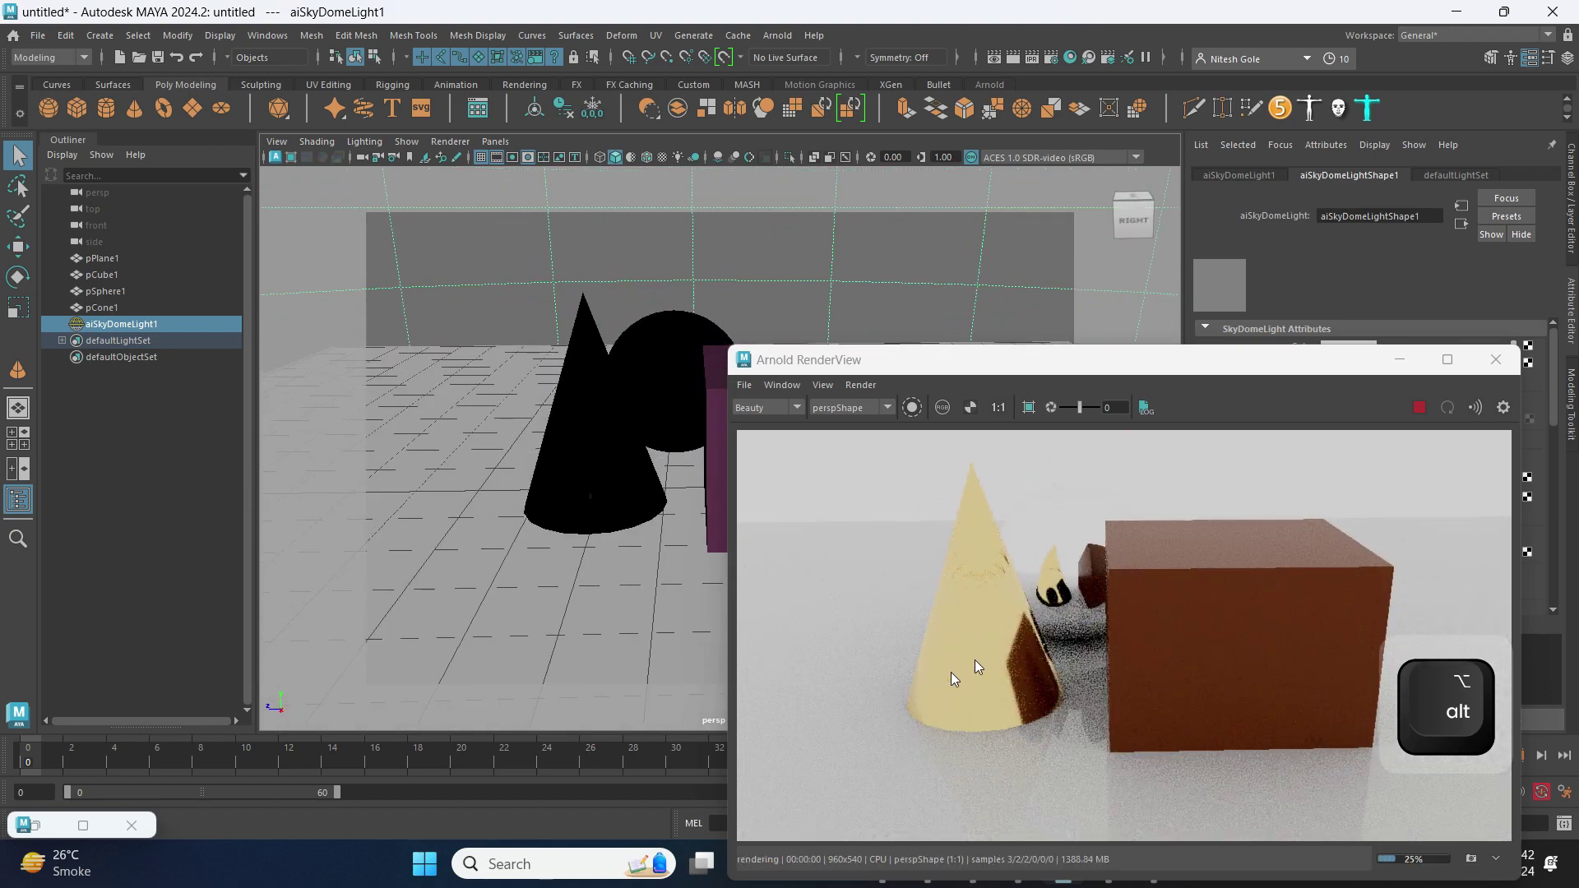
left_click_drag(1013, 689, 1025, 737)
left_click_drag(398, 564, 625, 587, "alt")
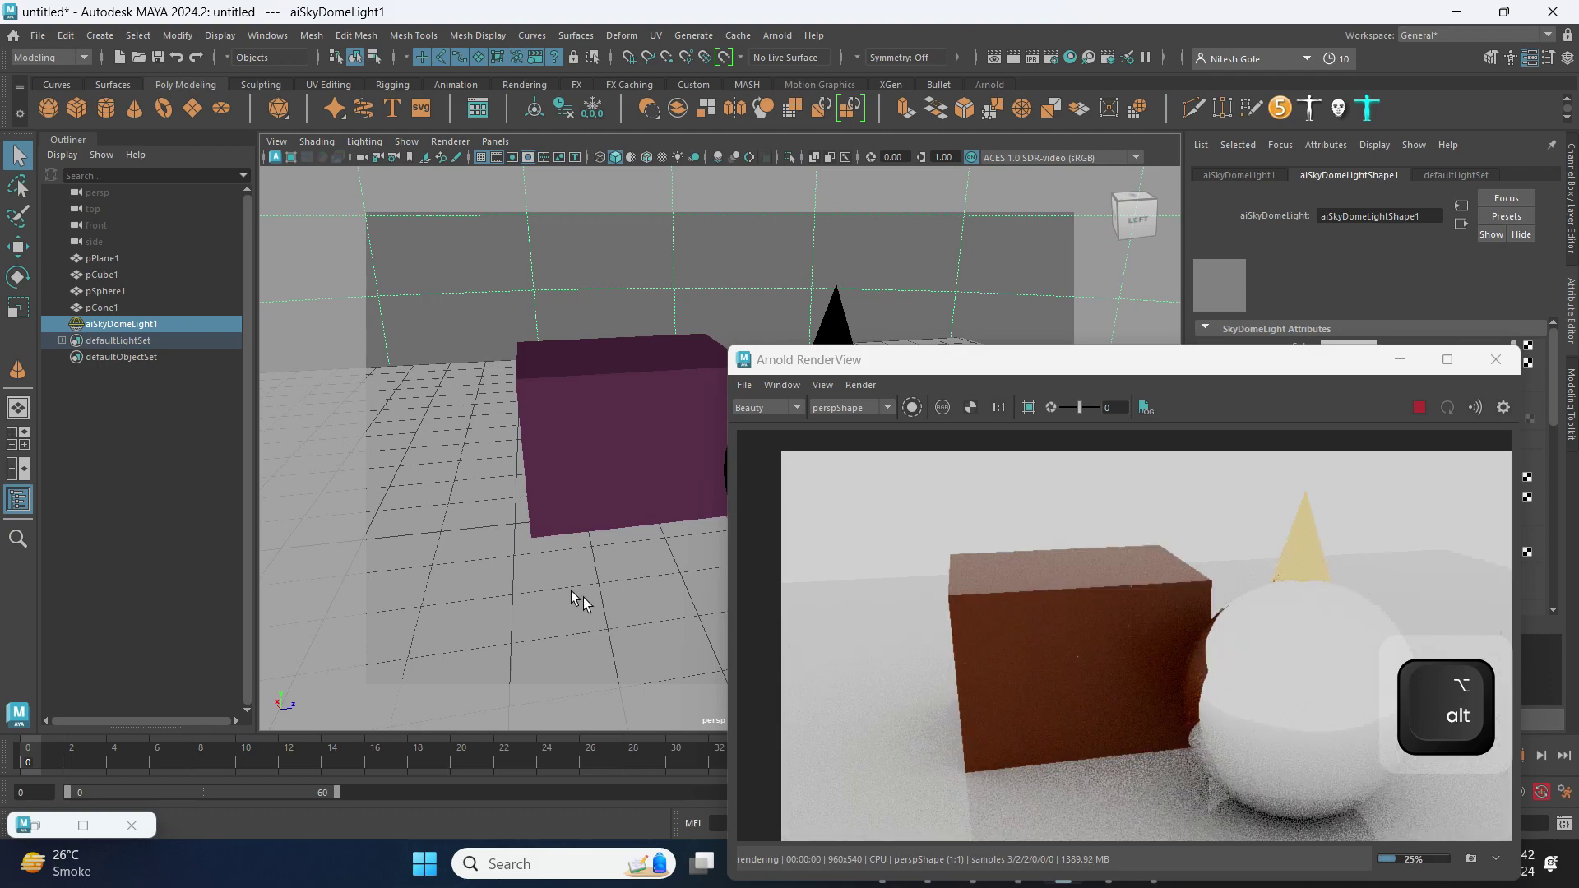
scroll(635, 555, "up", 4)
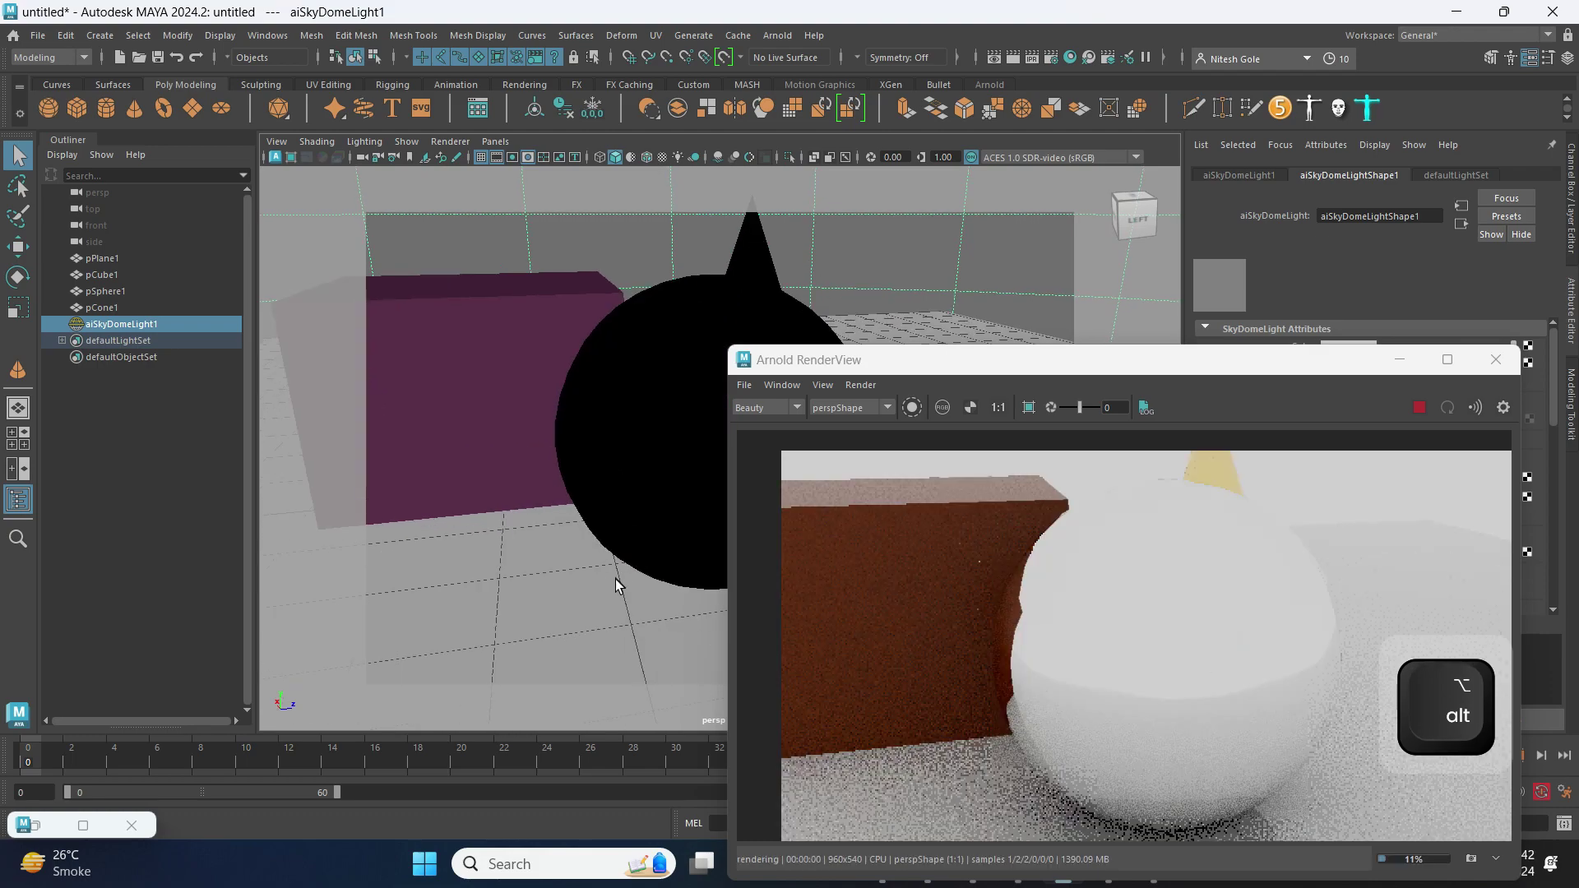
scroll(622, 580, "down", 3)
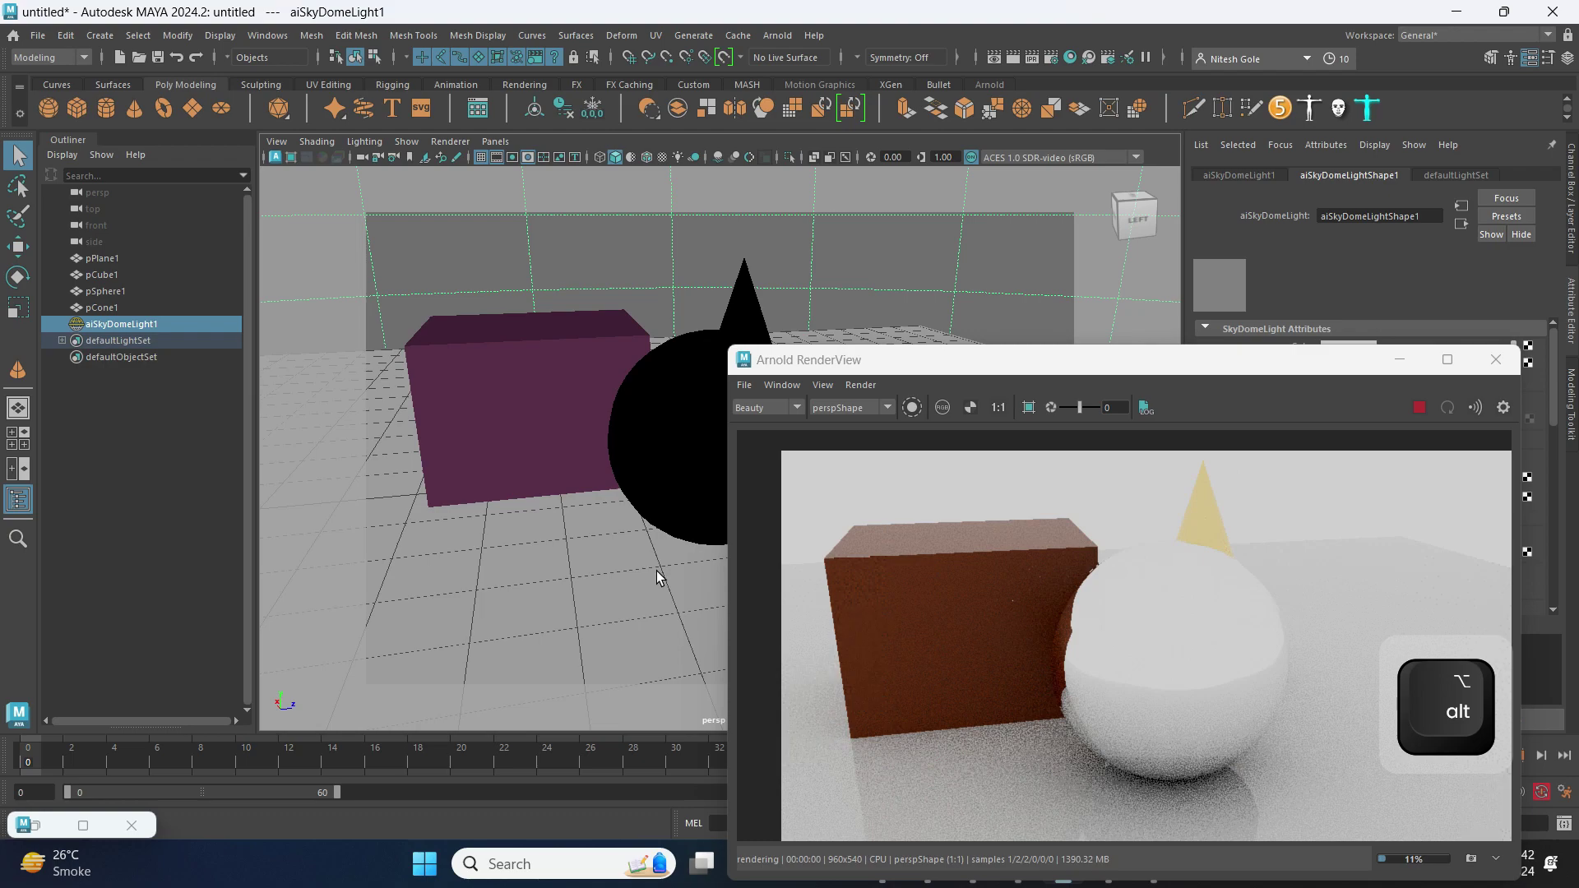